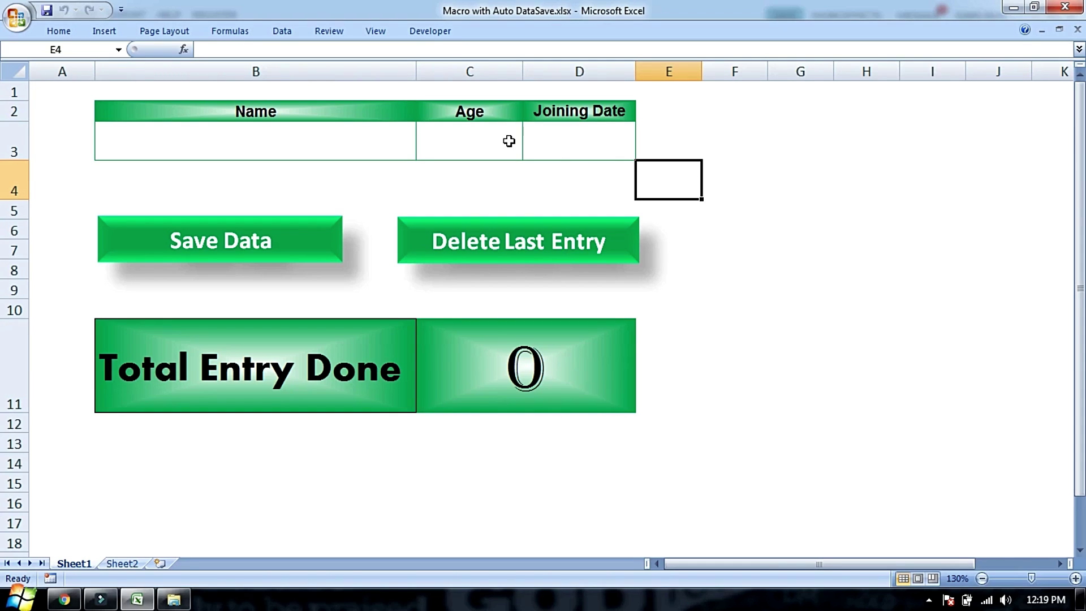
Enter ABC, 23 and '02-02-1989 in the Name, Age and Joining Date fields
{"action": "left_click", "coordinate": [277, 140]}
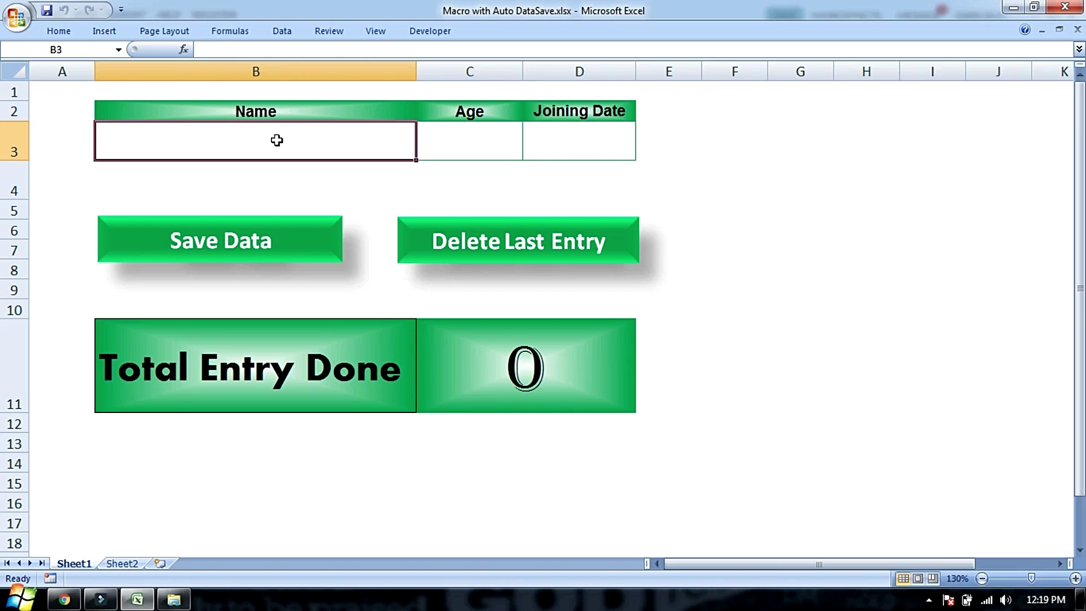
{"action": "type", "text": "ABC"}
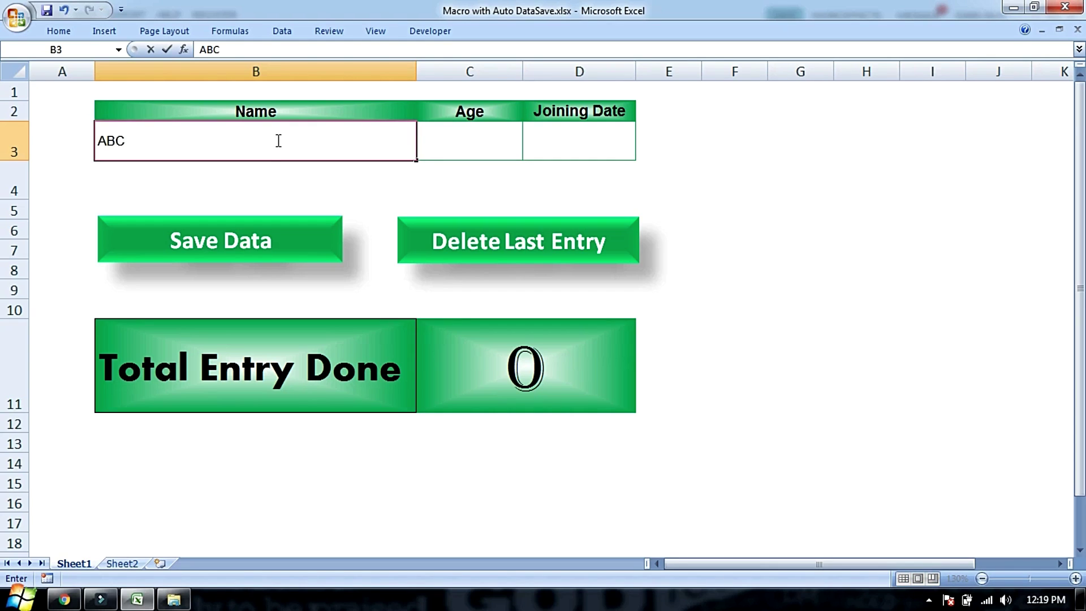
{"action": "key", "text": "Tab"}
{"action": "type", "text": "2"}
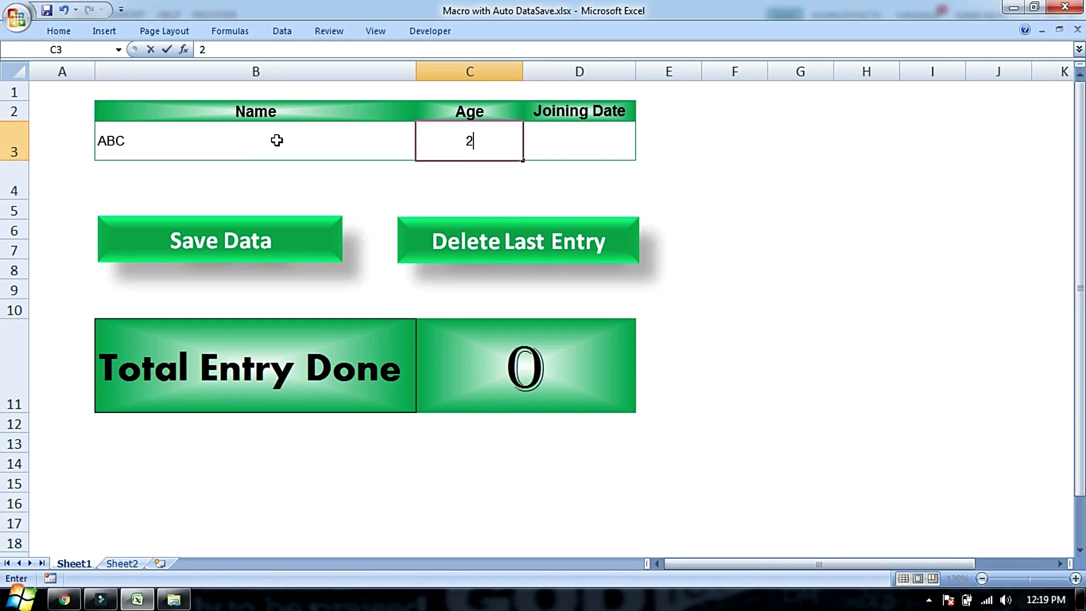
{"action": "type", "text": "3"}
{"action": "key", "text": "Tab"}
{"action": "type", "text": "'"}
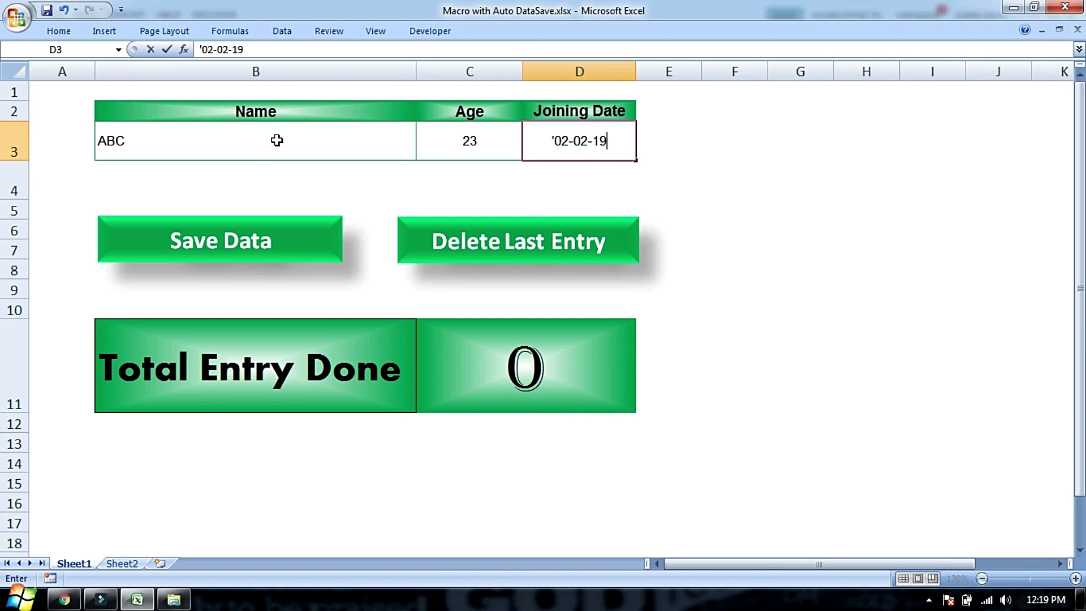
{"action": "type", "text": "89"}
{"action": "key", "text": "Return"}
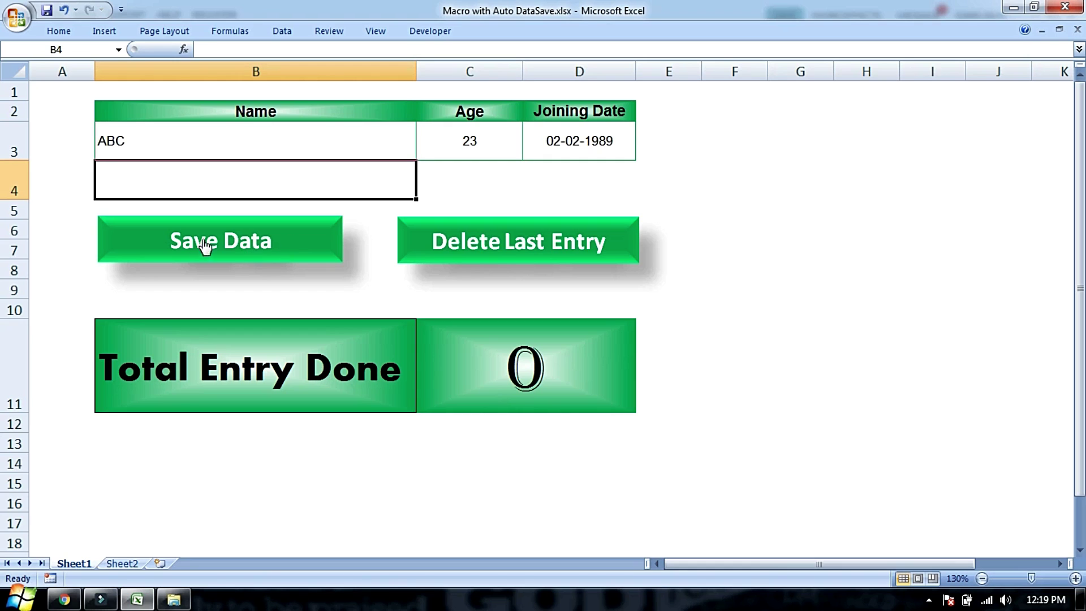
Compare the Sheet2 data sheet with the entry form before saving
{"action": "left_click", "coordinate": [206, 246]}
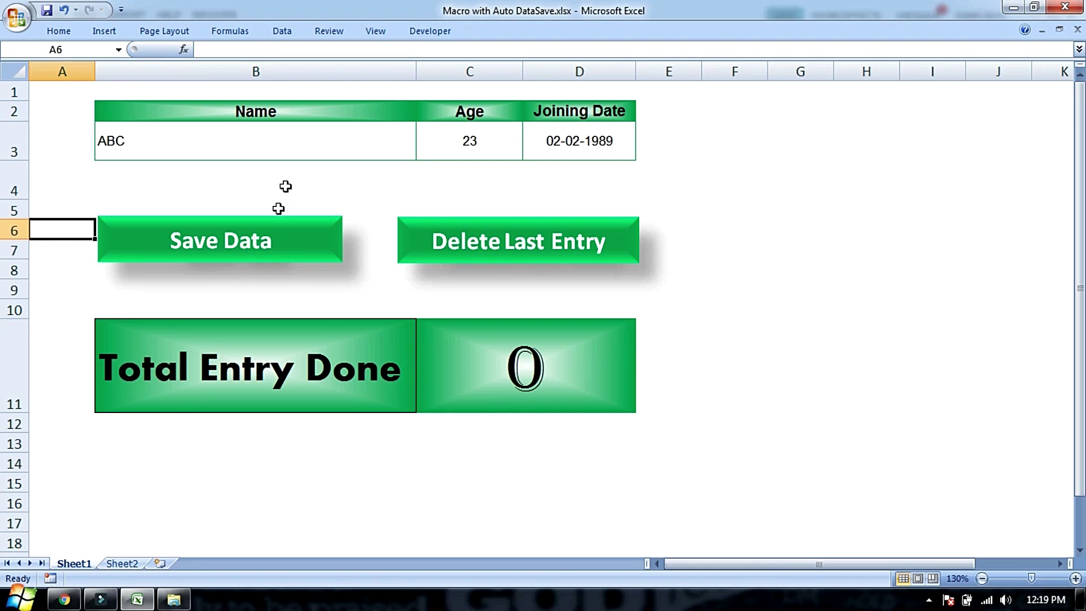
{"action": "left_click", "coordinate": [137, 563]}
{"action": "left_click", "coordinate": [74, 563]}
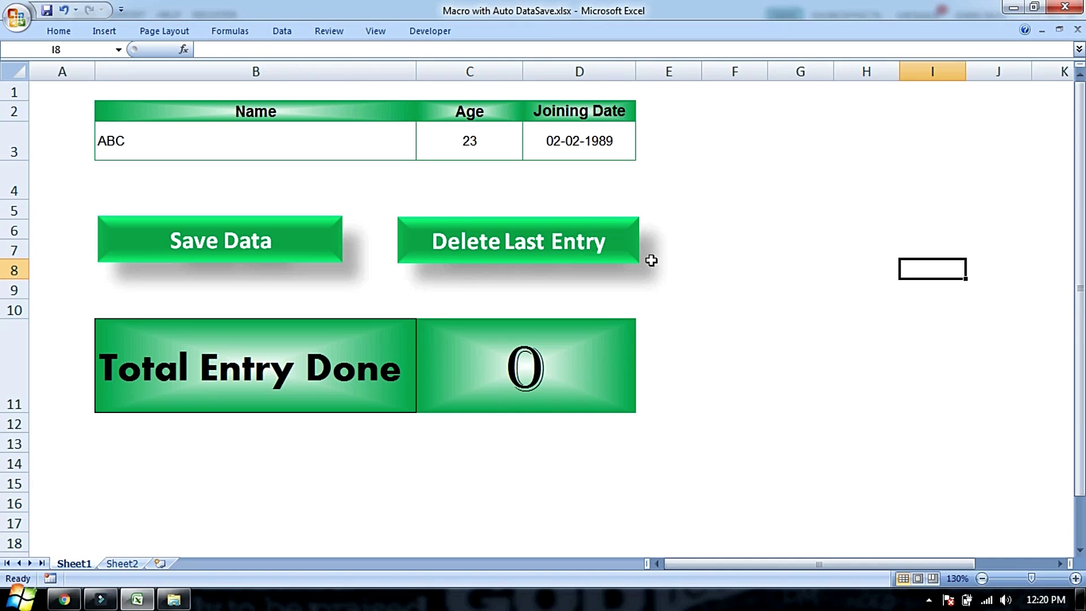
{"action": "left_click", "coordinate": [130, 563]}
{"action": "left_click", "coordinate": [74, 563]}
Save the ABC entry to Sheet2 and inspect the Total Entry Done counting formula
{"action": "left_click", "coordinate": [278, 257]}
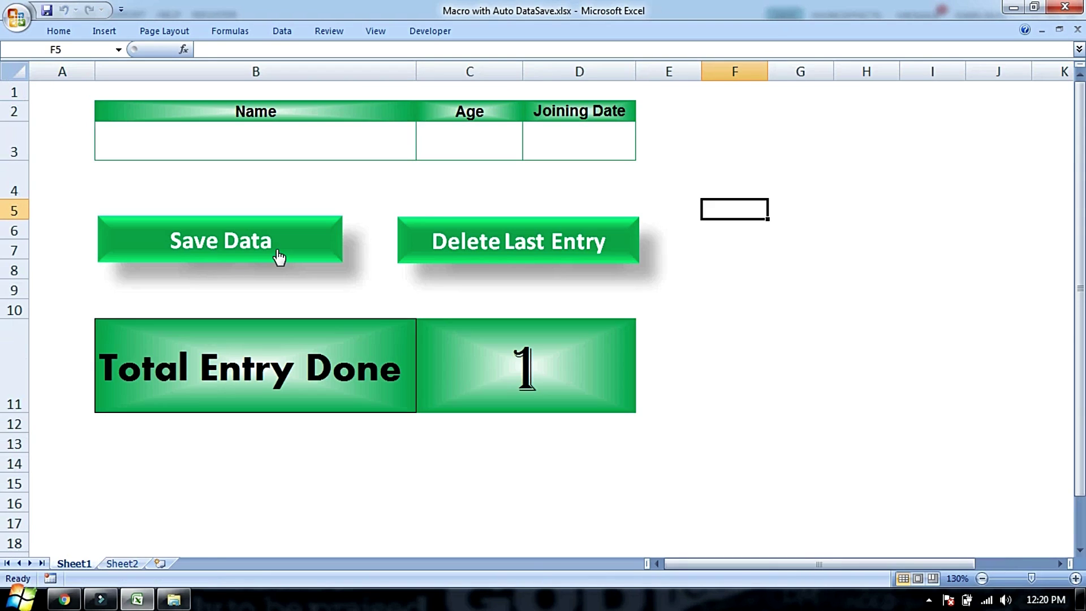
{"action": "left_click", "coordinate": [554, 371]}
{"action": "left_click", "coordinate": [284, 375]}
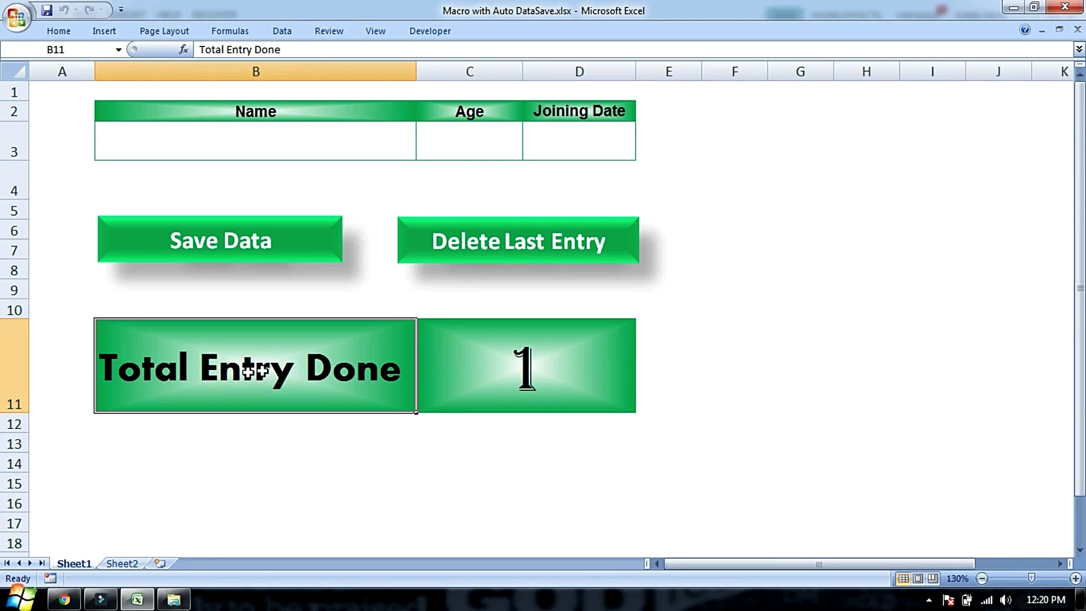
{"action": "left_click", "coordinate": [491, 372]}
Check the saved ABC record on Sheet2, then return to the entry form
{"action": "left_click", "coordinate": [353, 126]}
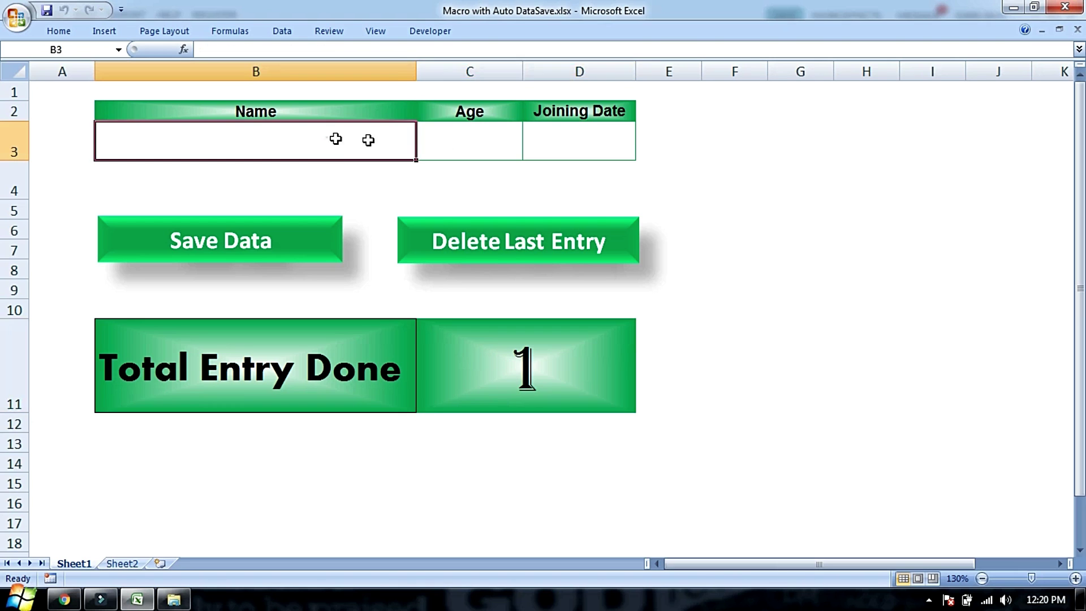
{"action": "key", "text": "shift+Right"}
{"action": "key", "text": "shift+Right"}
{"action": "key", "text": "shift+Right"}
{"action": "left_click", "coordinate": [138, 565]}
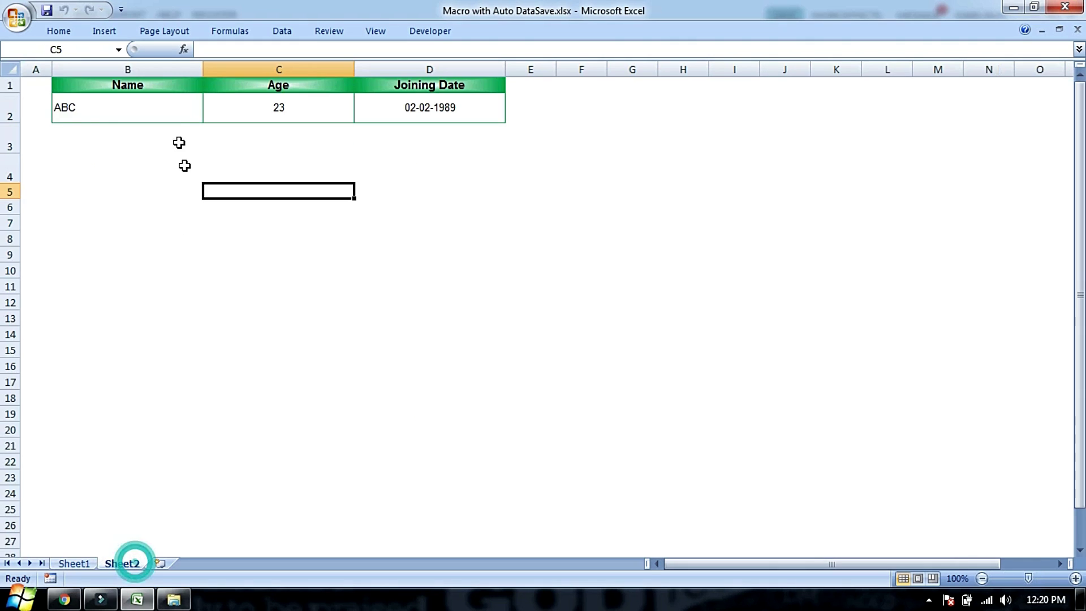
{"action": "left_click", "coordinate": [169, 109]}
{"action": "left_click", "coordinate": [279, 108]}
{"action": "left_click", "coordinate": [77, 564]}
Enter the second entry: xyz, 45 and '01-01-2001
{"action": "left_click", "coordinate": [275, 134]}
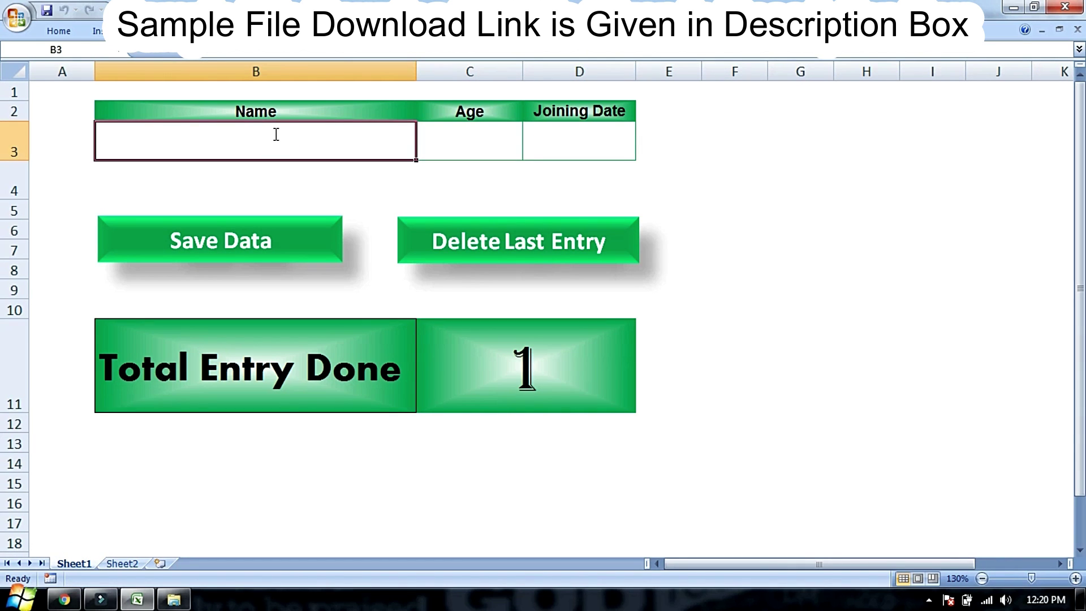
{"action": "type", "text": "xy"}
{"action": "key", "text": "Tab"}
{"action": "type", "text": "45"}
{"action": "key", "text": "Return"}
{"action": "key", "text": "Up"}
{"action": "key", "text": "Right"}
{"action": "key", "text": "Right"}
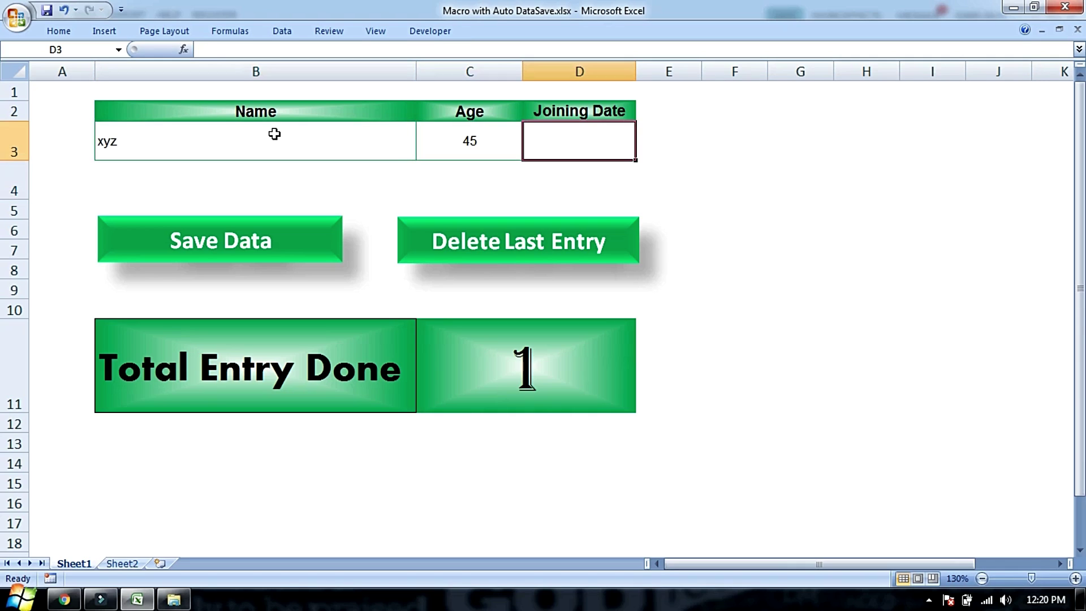
{"action": "type", "text": "'01-01-2001"}
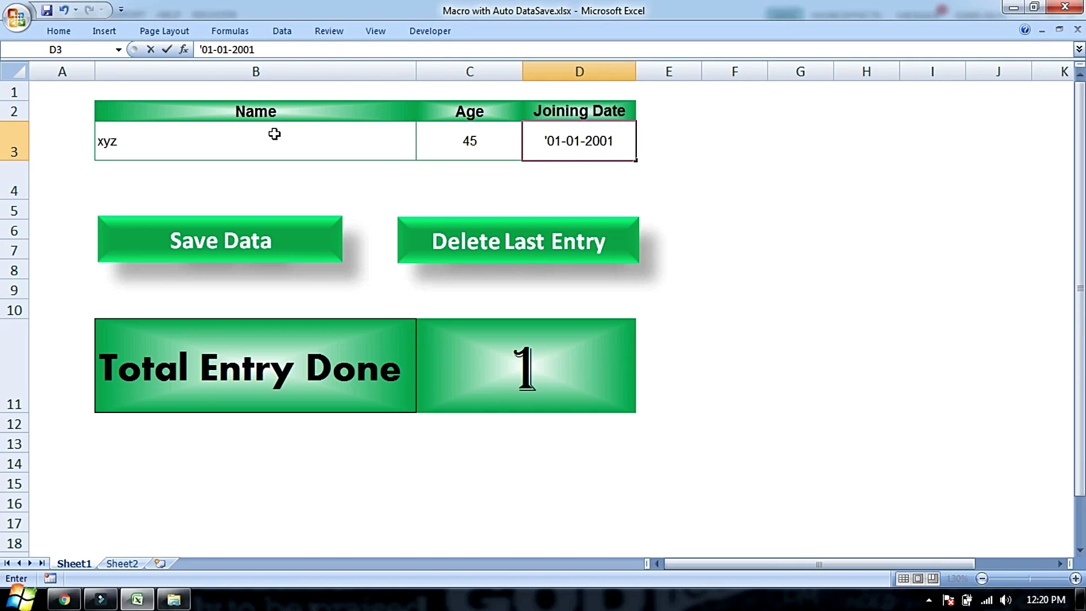
{"action": "key", "text": "Return"}
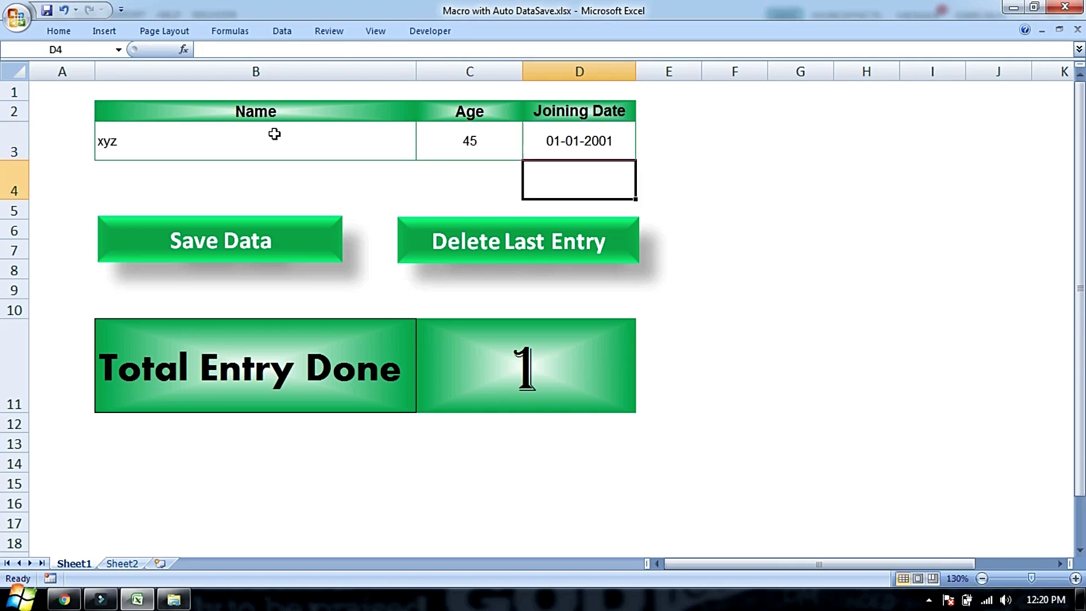
Save the xyz entry and confirm both ABC and xyz records appear on Sheet2
{"action": "left_click", "coordinate": [262, 243]}
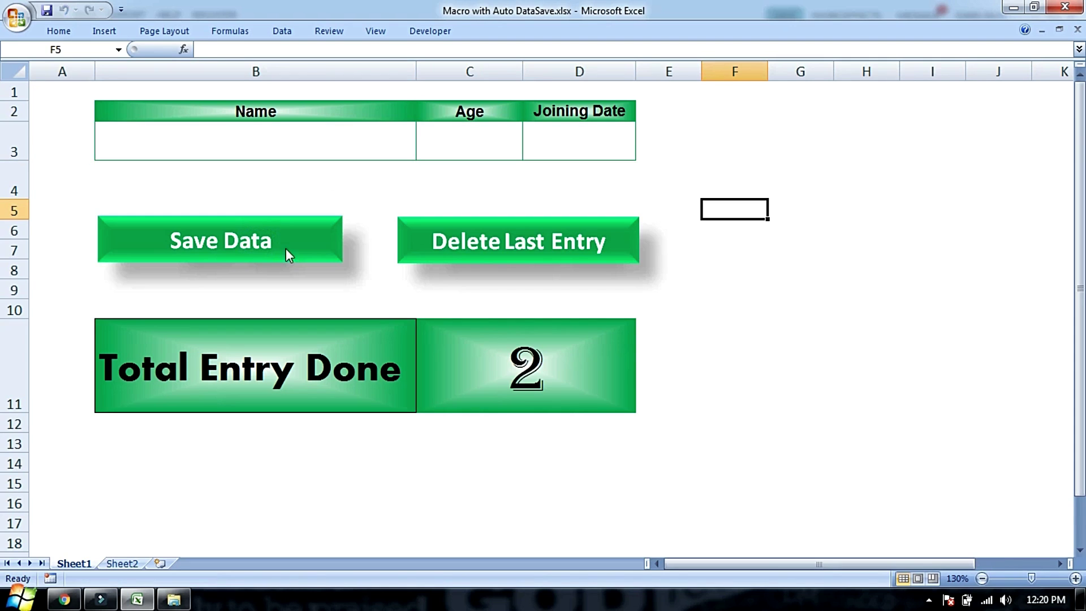
{"action": "left_click_drag", "start_coordinate": [525, 380], "coordinate": [352, 380]}
{"action": "left_click", "coordinate": [375, 466]}
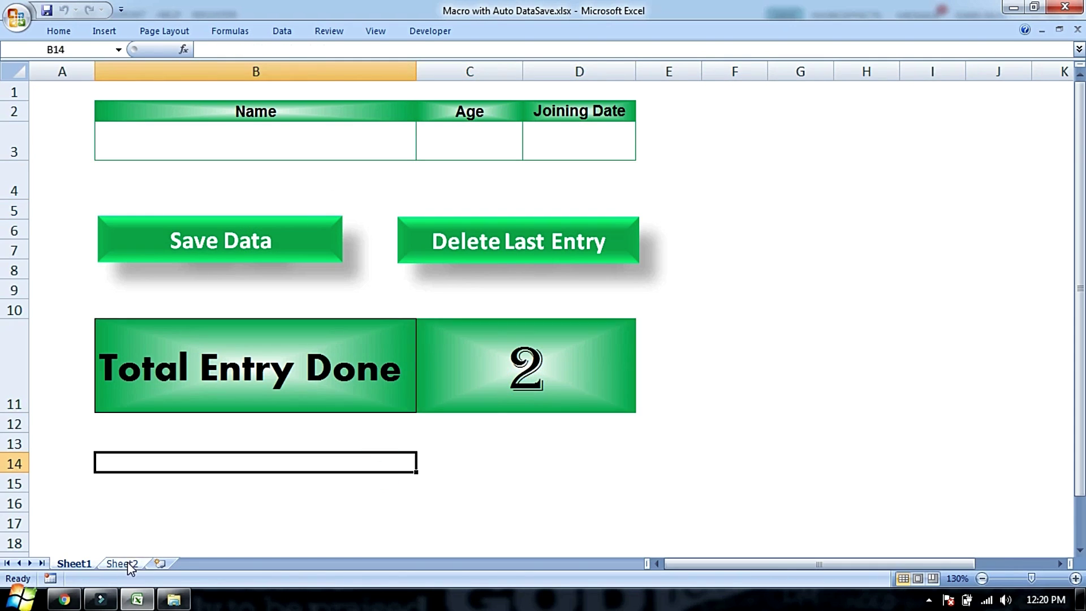
{"action": "left_click", "coordinate": [122, 563]}
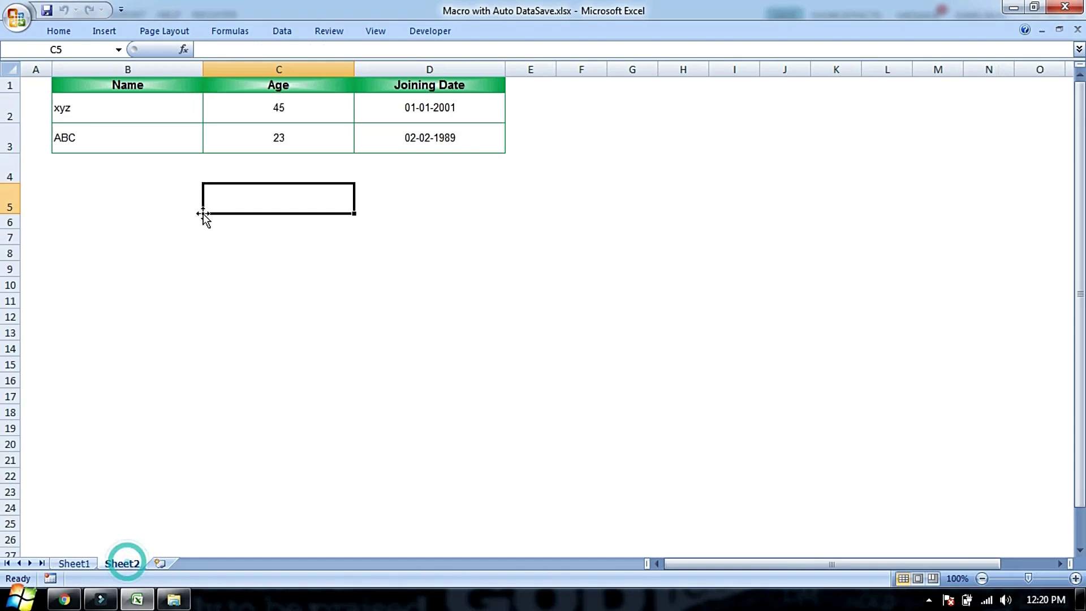
{"action": "left_click", "coordinate": [103, 140]}
{"action": "left_click", "coordinate": [126, 107]}
{"action": "left_click", "coordinate": [412, 201]}
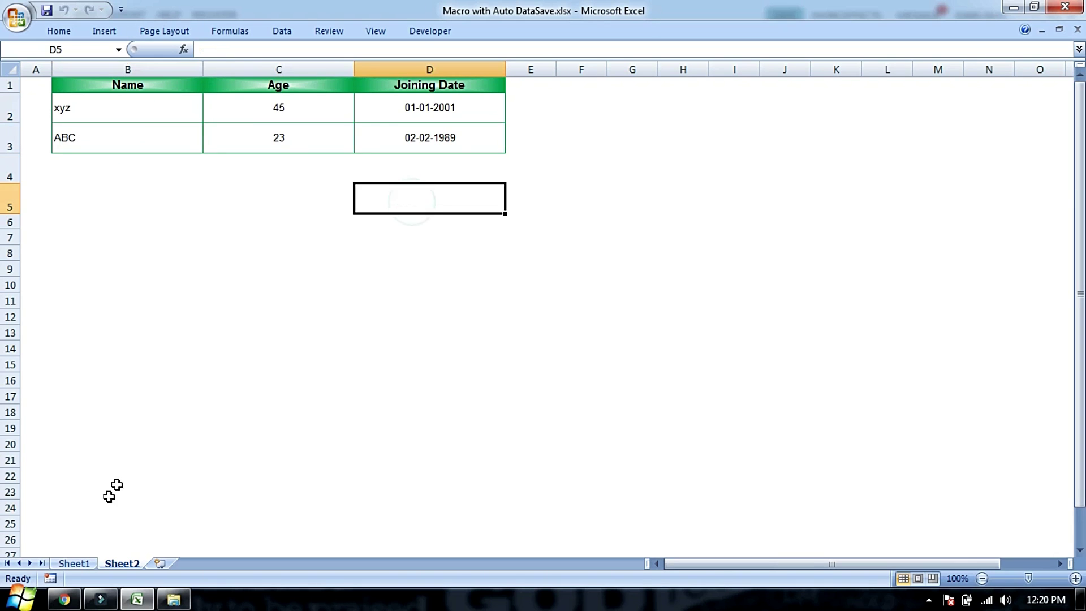
{"action": "left_click", "coordinate": [74, 563]}
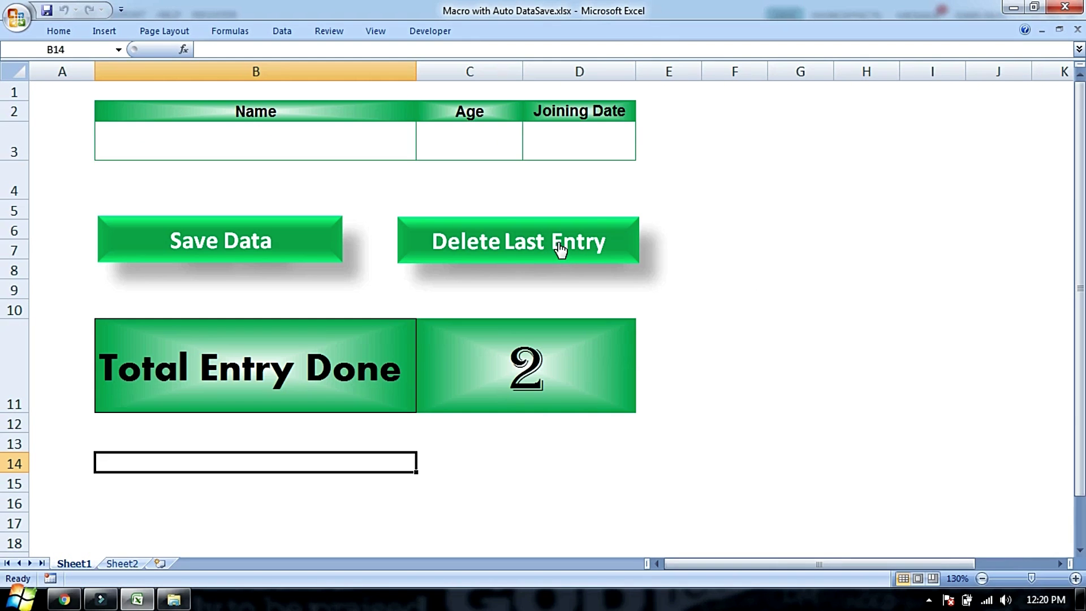
{"action": "left_click", "coordinate": [546, 356]}
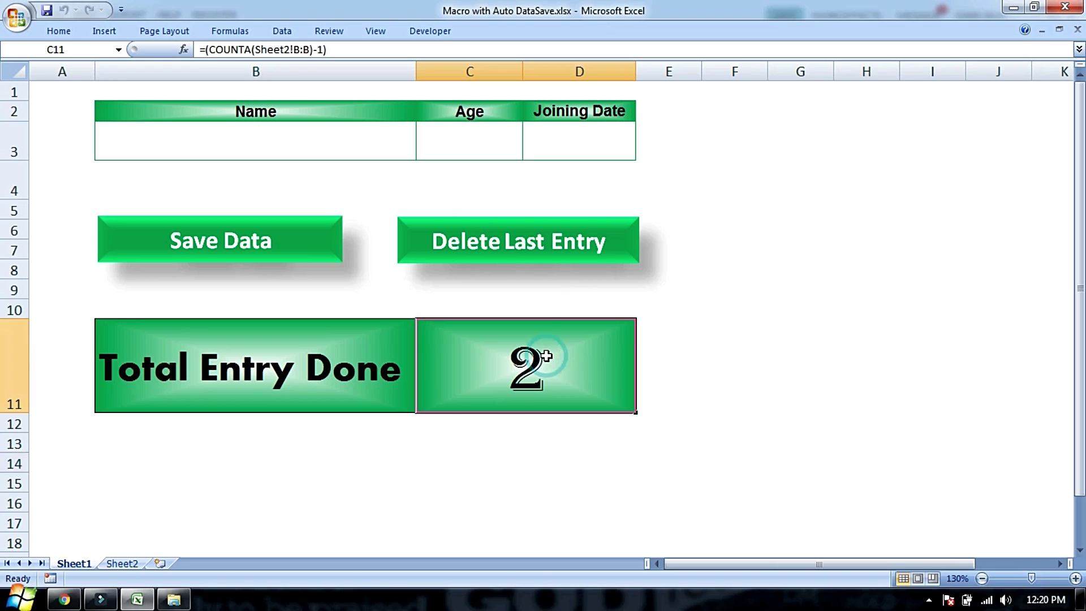
Delete both saved entries one at a time until Sheet2 is empty
{"action": "left_click", "coordinate": [590, 237]}
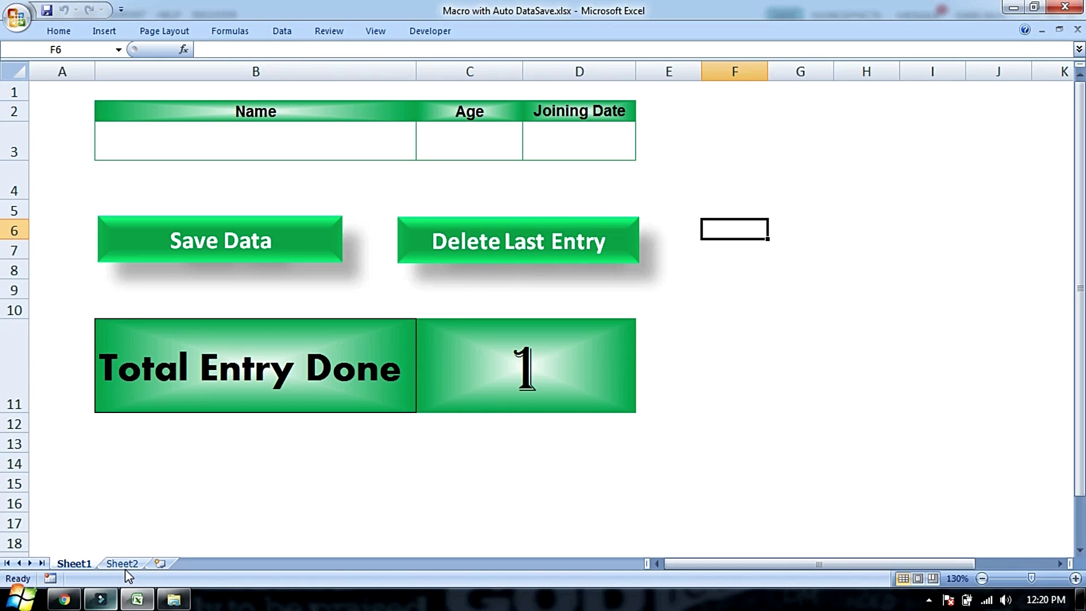
{"action": "left_click", "coordinate": [124, 562]}
{"action": "left_click", "coordinate": [83, 562]}
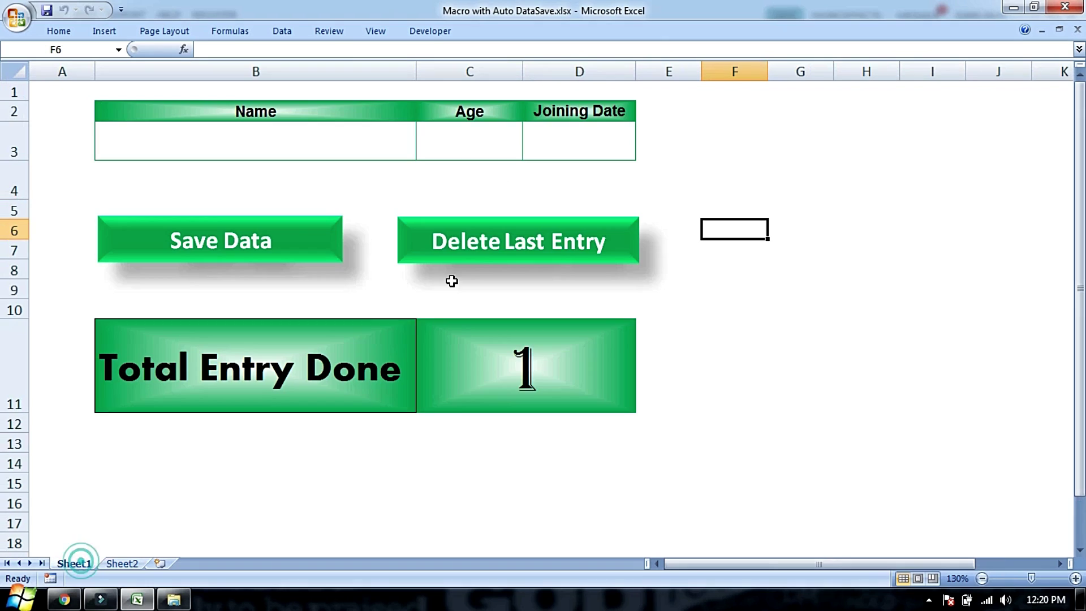
{"action": "left_click", "coordinate": [485, 264]}
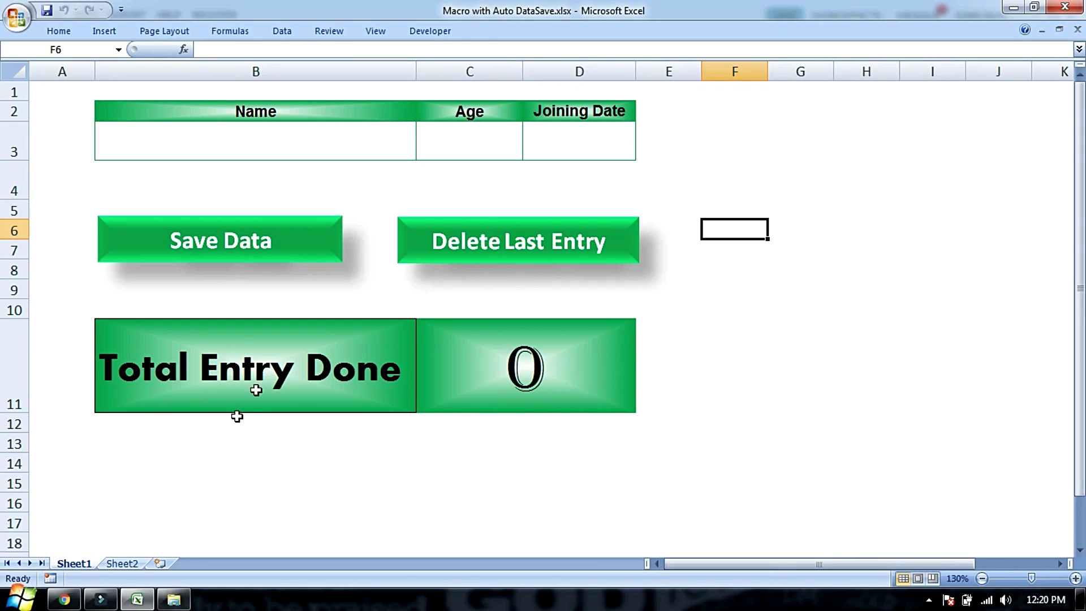
{"action": "left_click", "coordinate": [122, 563]}
{"action": "left_click_drag", "start_coordinate": [127, 108], "coordinate": [462, 249]}
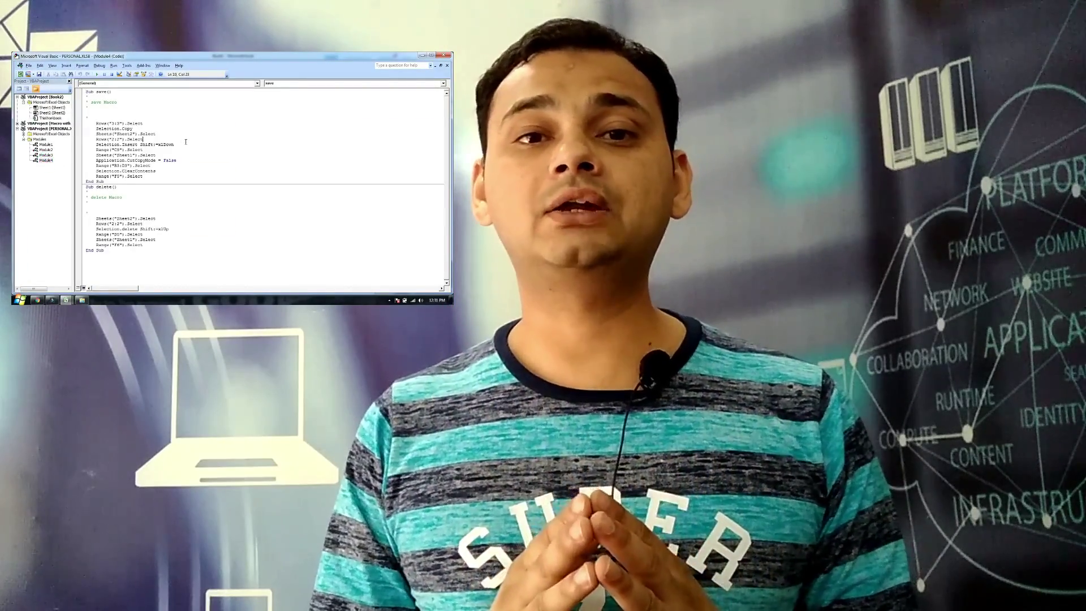
{"action": "key", "text": "ctrl+a"}
{"action": "key", "text": "Delete"}
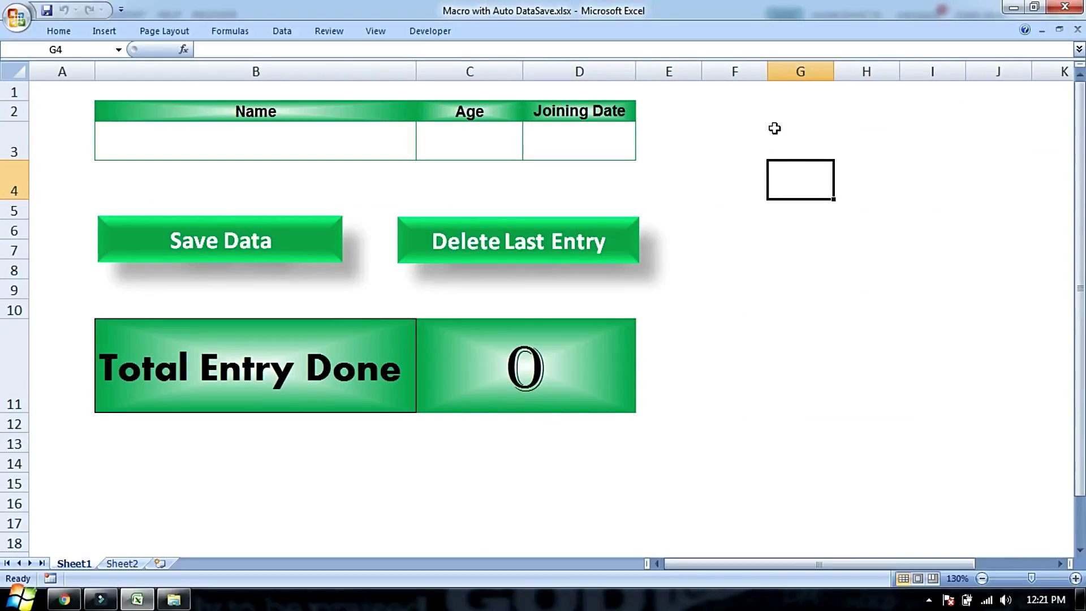
Create a new blank workbook, Book2, and switch to it
{"action": "key", "text": "ctrl+F1"}
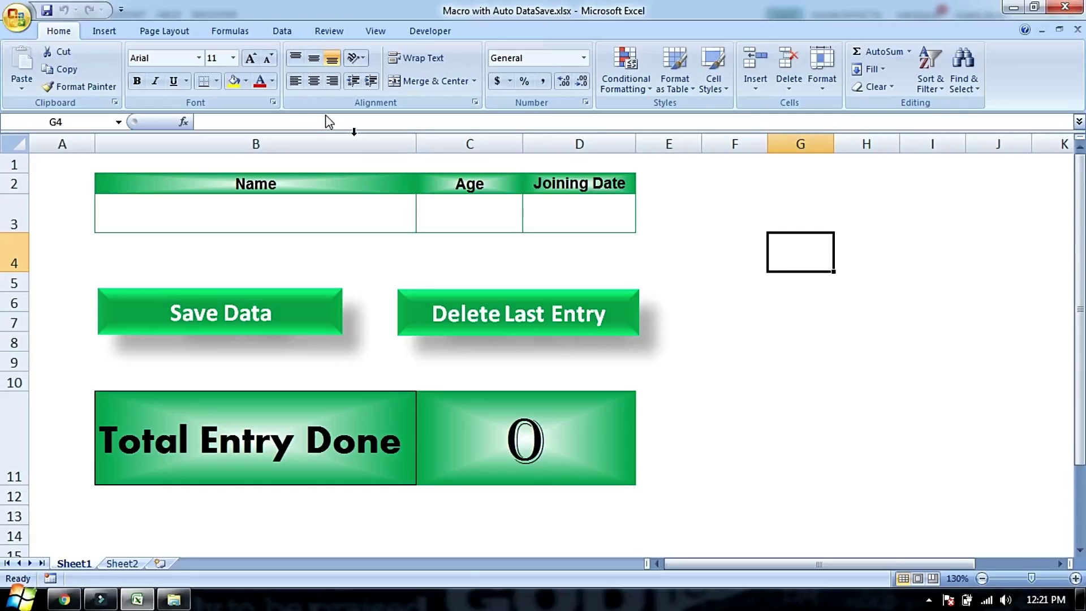
{"action": "key", "text": "ctrl+n"}
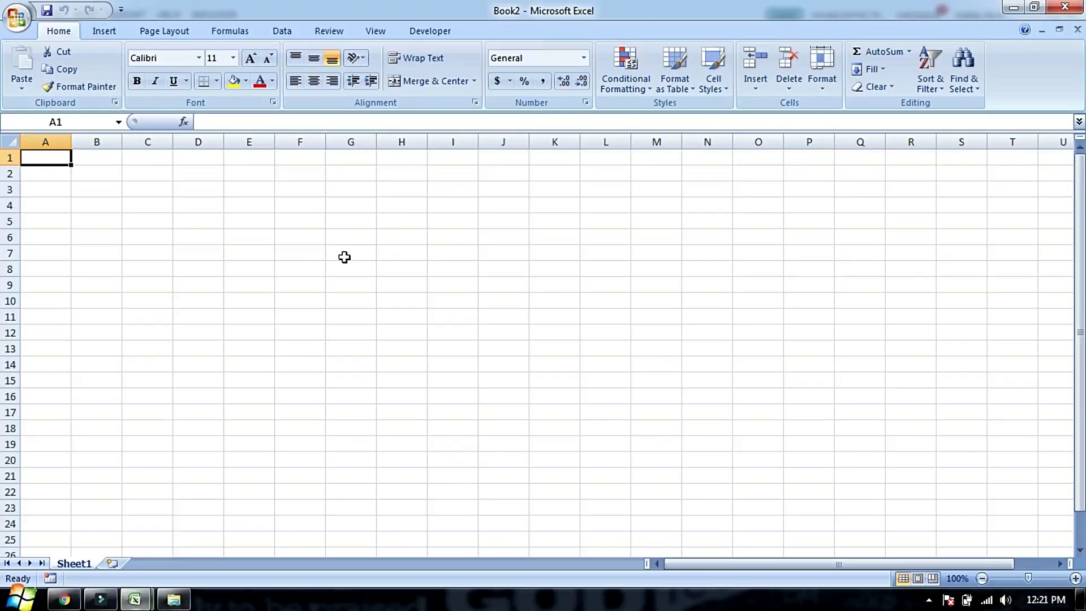
{"action": "left_click", "coordinate": [274, 238]}
{"action": "key", "text": "ctrl+Tab"}
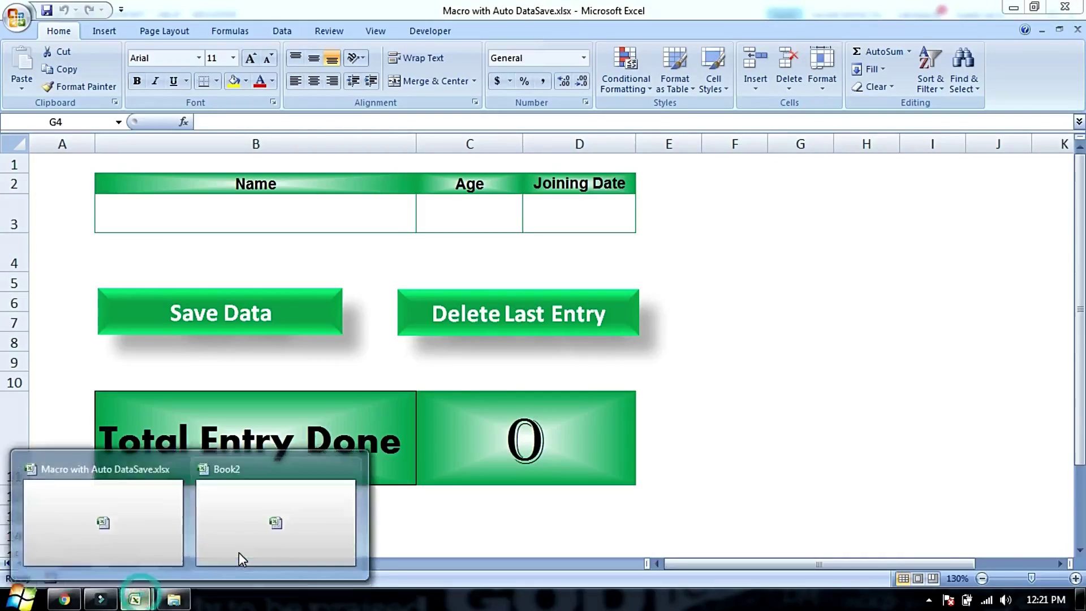
{"action": "mouse_move", "coordinate": [134, 600]}
{"action": "left_click", "coordinate": [238, 551]}
Type the headers Name, Age and Date of Birth across B2:D2
{"action": "left_click", "coordinate": [106, 174]}
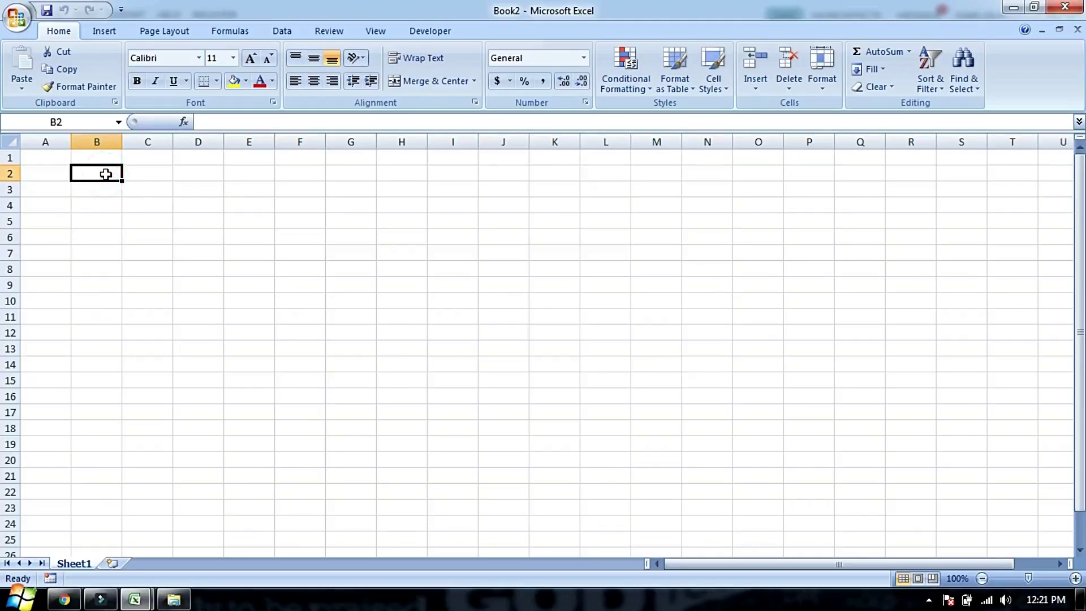
{"action": "type", "text": "Name"}
{"action": "key", "text": "Tab"}
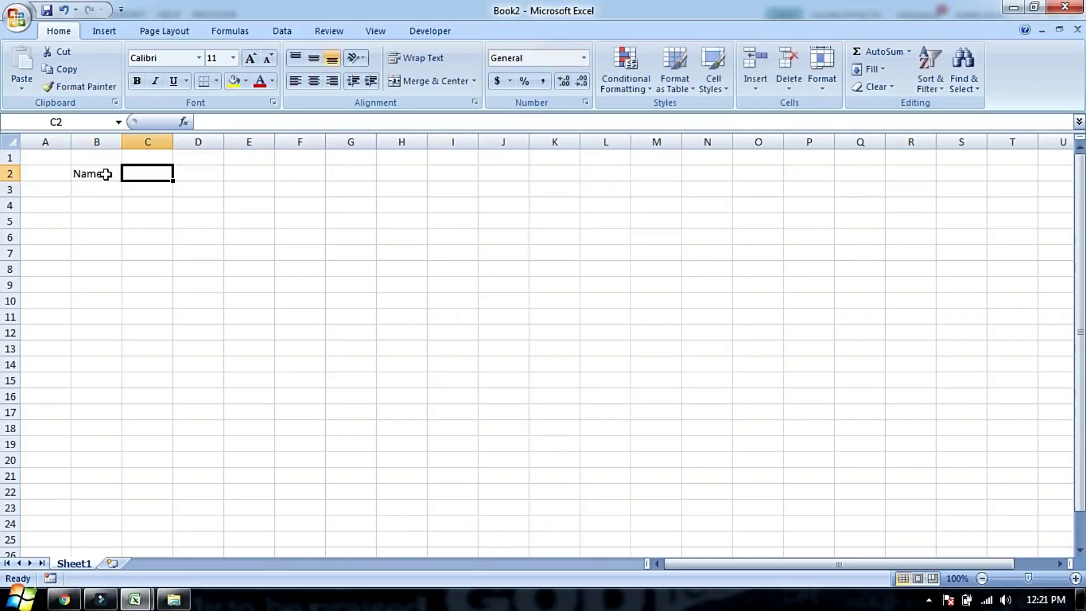
{"action": "type", "text": "Age"}
{"action": "key", "text": "Tab"}
{"action": "type", "text": "D"}
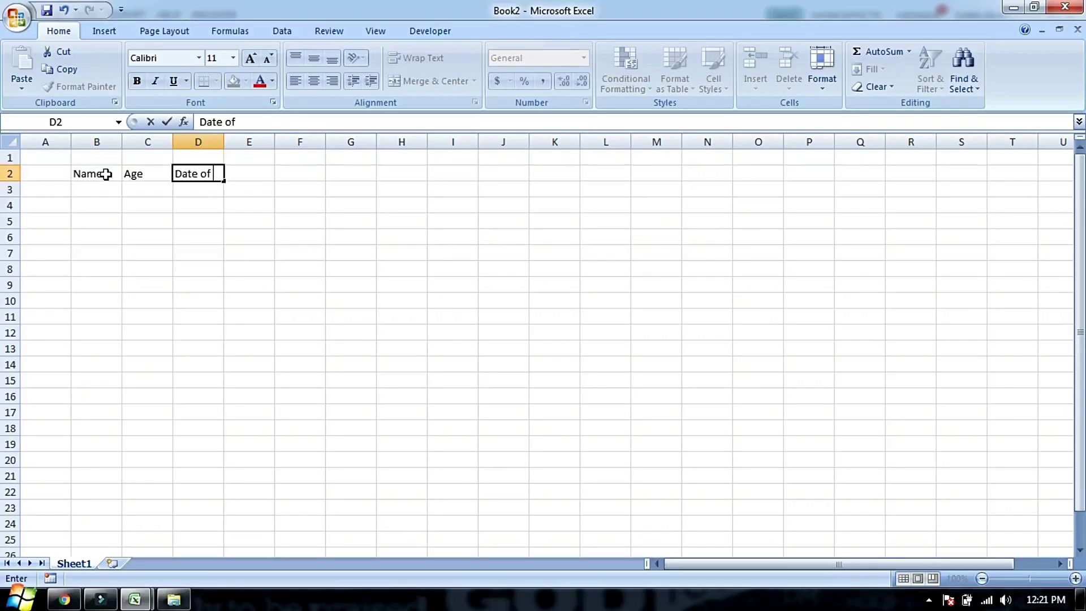
{"action": "type", "text": "Birth"}
{"action": "key", "text": "Return"}
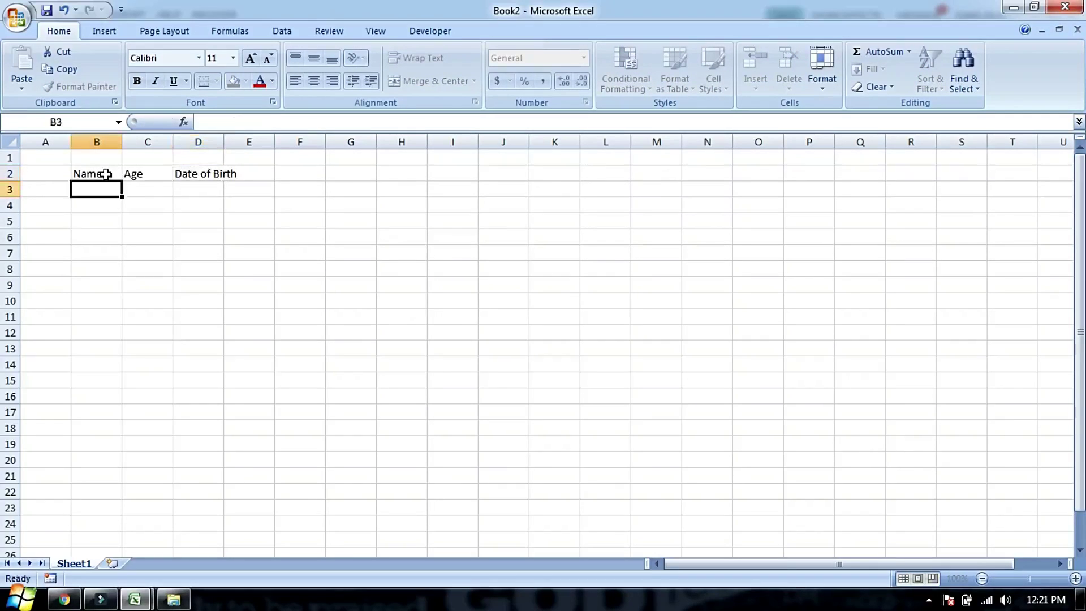
AutoFit column D to the Date of Birth header using Alt+H, O, I
{"action": "left_click", "coordinate": [106, 174]}
{"action": "key", "text": "Right"}
{"action": "key", "text": "Right"}
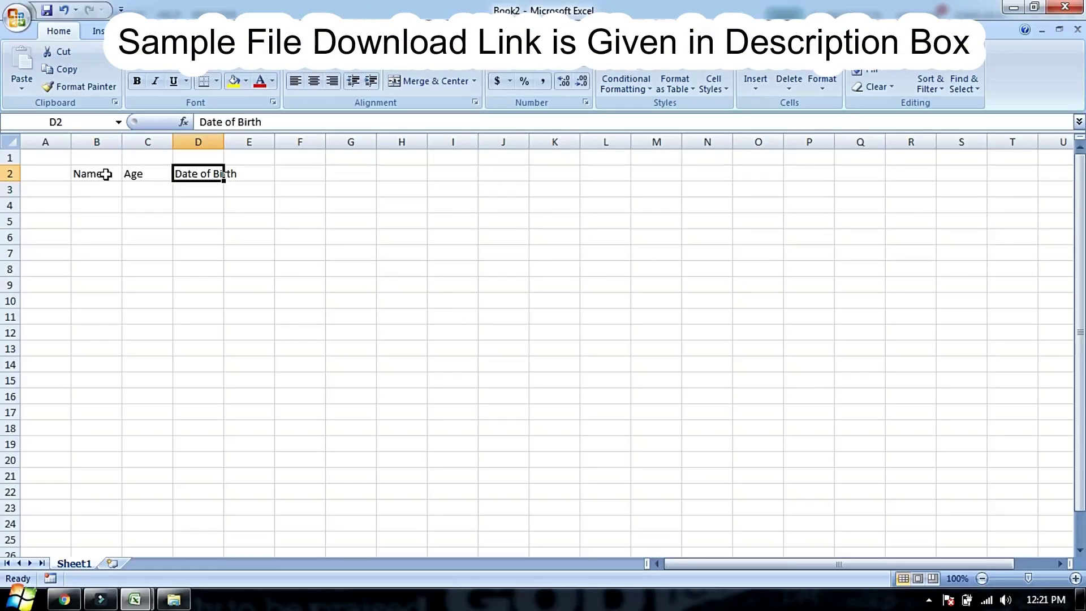
{"action": "key", "text": "alt+h"}
{"action": "key", "text": "o"}
{"action": "key", "text": "i"}
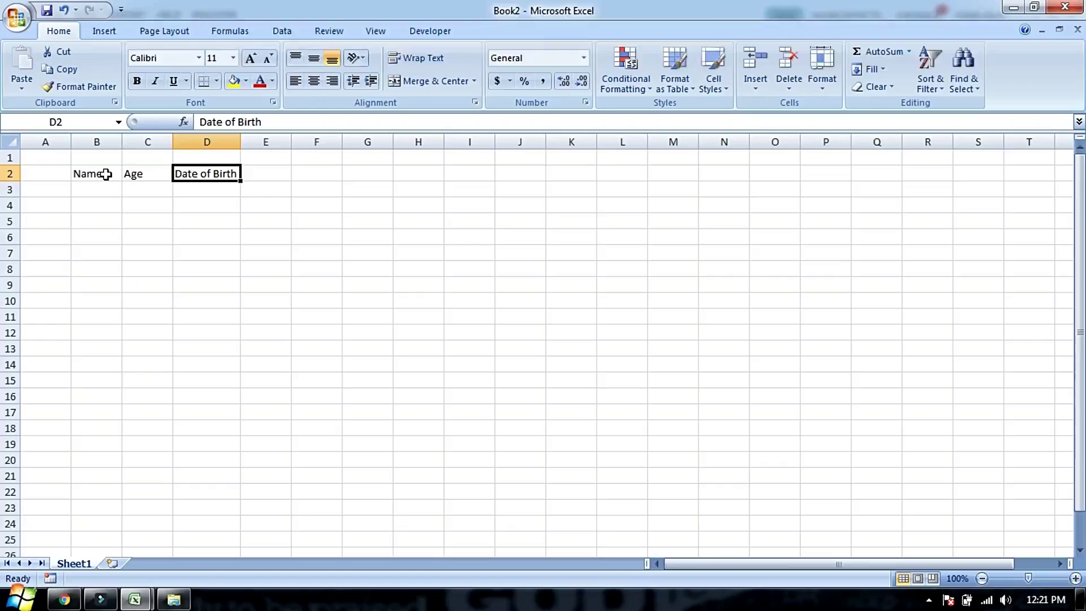
Apply All Borders to the table range B2:D3
{"action": "left_click", "coordinate": [102, 194]}
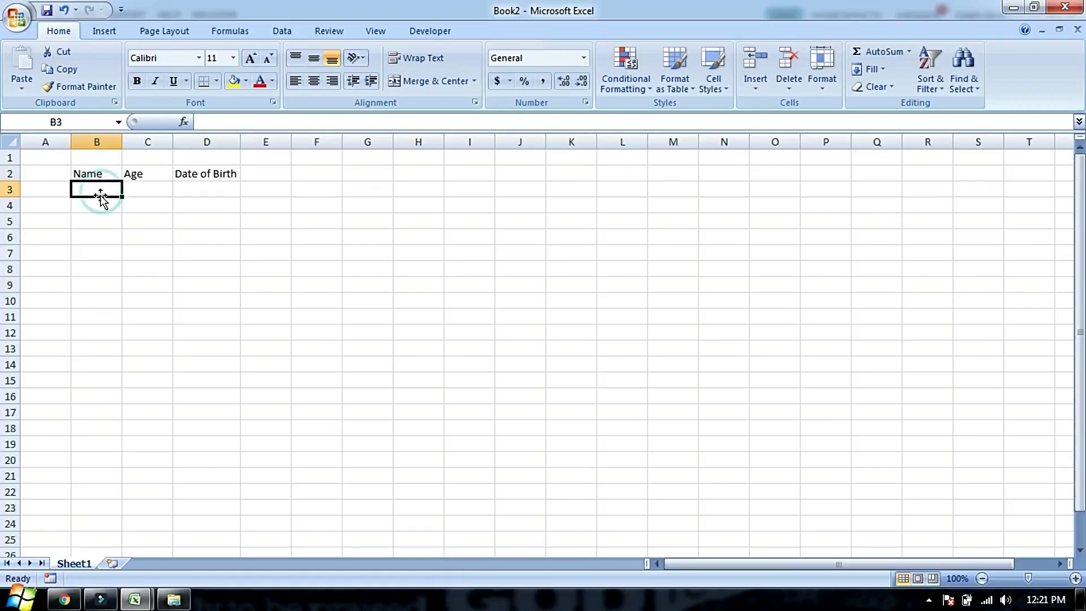
{"action": "left_click_drag", "start_coordinate": [98, 174], "coordinate": [203, 187]}
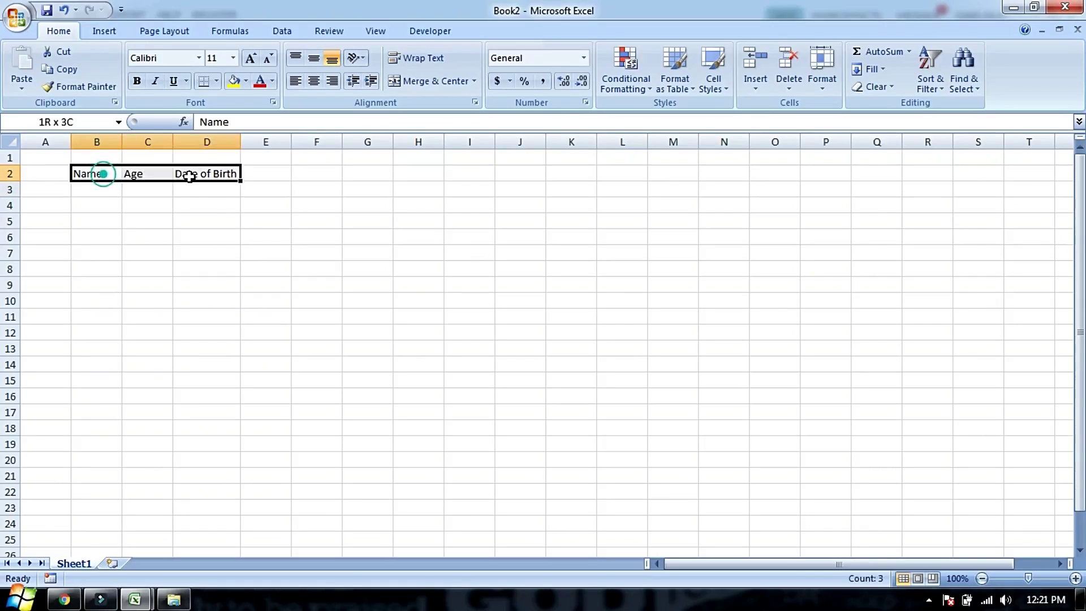
{"action": "left_click", "coordinate": [218, 81]}
{"action": "left_click", "coordinate": [212, 207]}
{"action": "left_click_drag", "start_coordinate": [244, 181], "coordinate": [749, 382]}
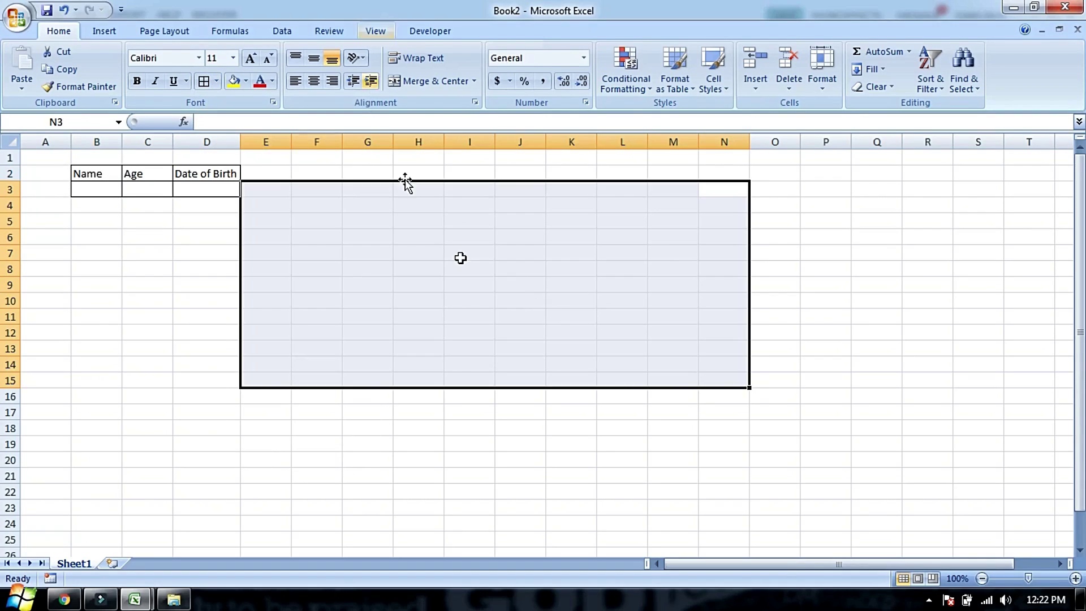
{"action": "left_click", "coordinate": [664, 249]}
{"action": "left_click_drag", "start_coordinate": [775, 205], "coordinate": [321, 361]}
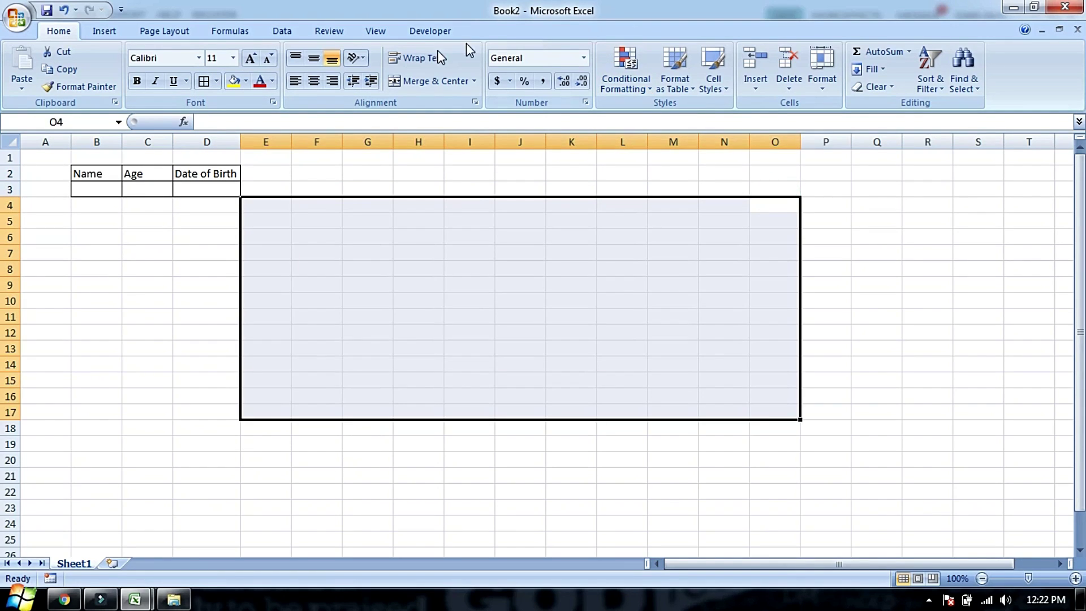
{"action": "left_click", "coordinate": [373, 173]}
Hide the sheet gridlines
{"action": "left_click", "coordinate": [375, 31]}
{"action": "left_click", "coordinate": [232, 70]}
{"action": "left_click", "coordinate": [346, 249]}
{"action": "key", "text": "Right"}
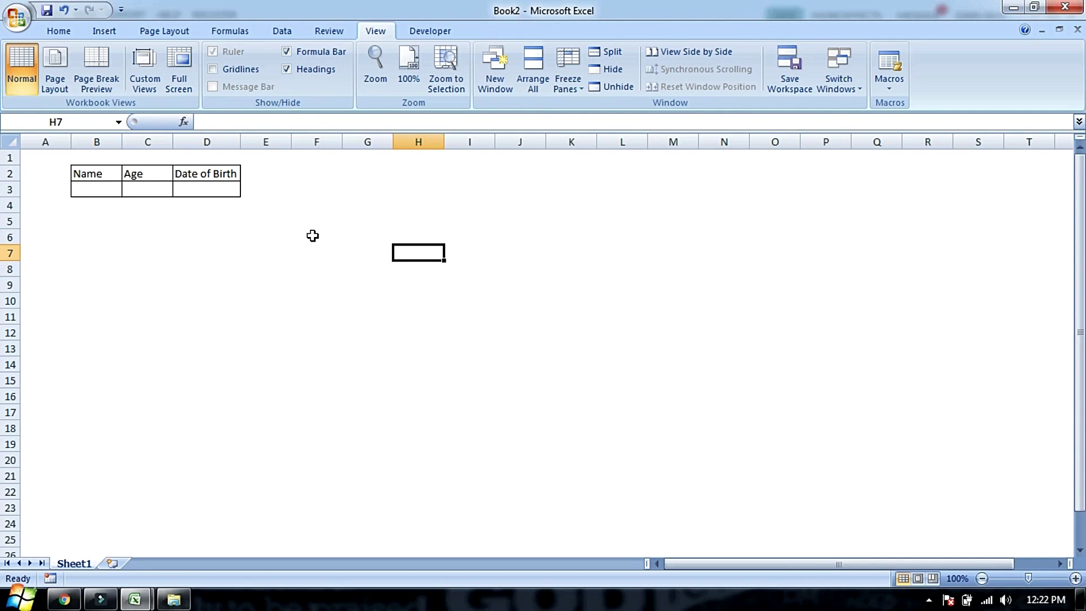
{"action": "left_click", "coordinate": [322, 254]}
{"action": "left_click", "coordinate": [59, 30]}
{"action": "left_click", "coordinate": [517, 294]}
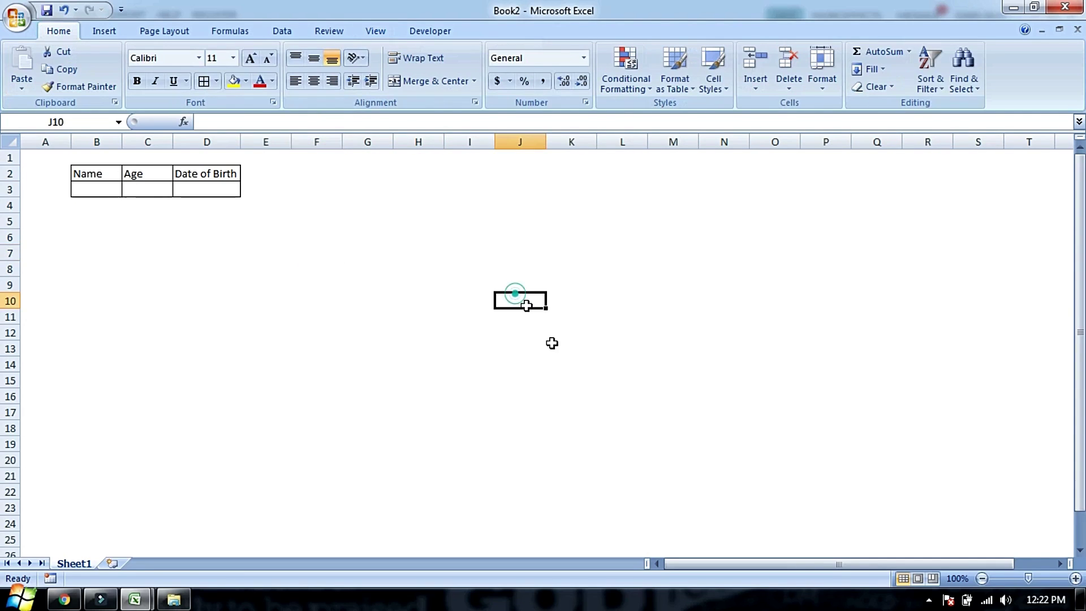
Make the B2:D2 headers bold and enlarge their font twice
{"action": "left_click_drag", "start_coordinate": [88, 173], "coordinate": [206, 173]}
{"action": "left_click", "coordinate": [137, 81]}
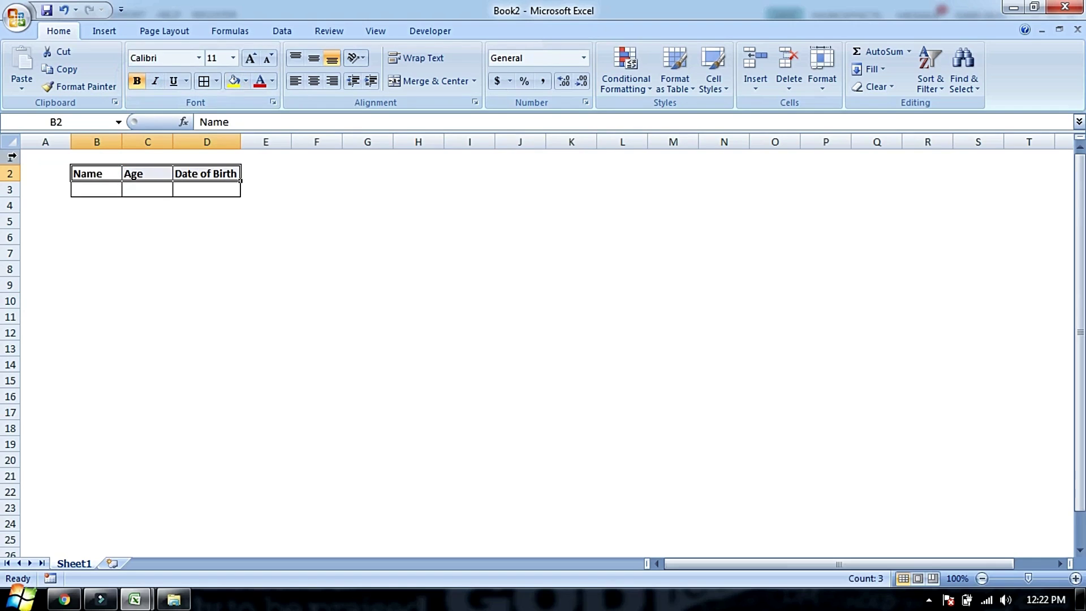
{"action": "left_click_drag", "start_coordinate": [10, 157], "coordinate": [18, 200]}
{"action": "left_click_drag", "start_coordinate": [97, 173], "coordinate": [207, 173]}
{"action": "left_click", "coordinate": [251, 58]}
{"action": "left_click", "coordinate": [251, 58]}
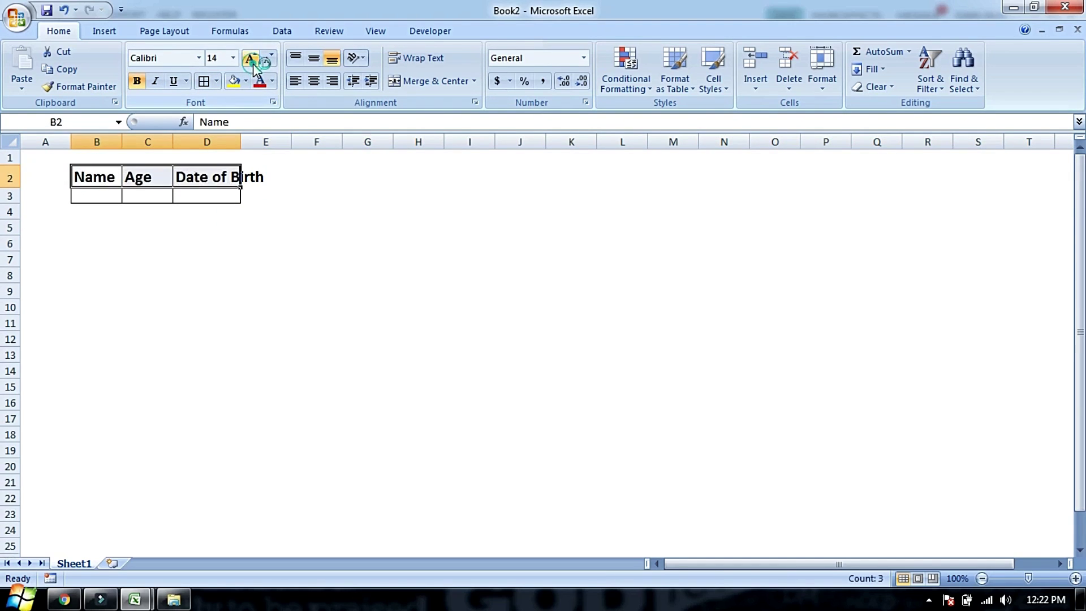
{"action": "left_click", "coordinate": [368, 290]}
Widen columns B, C and D and make row 3 taller for data entry
{"action": "left_click_drag", "start_coordinate": [122, 141], "coordinate": [387, 141]}
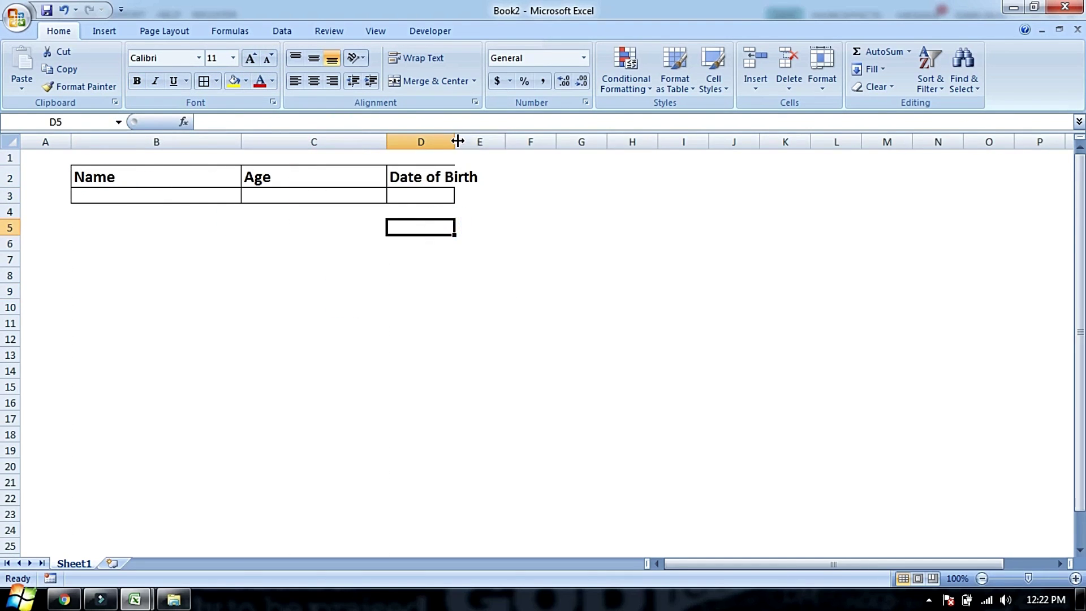
{"action": "left_click_drag", "start_coordinate": [453, 141], "coordinate": [538, 141]}
{"action": "left_click", "coordinate": [557, 243]}
{"action": "left_click_drag", "start_coordinate": [10, 204], "coordinate": [10, 230]}
{"action": "left_click", "coordinate": [325, 293]}
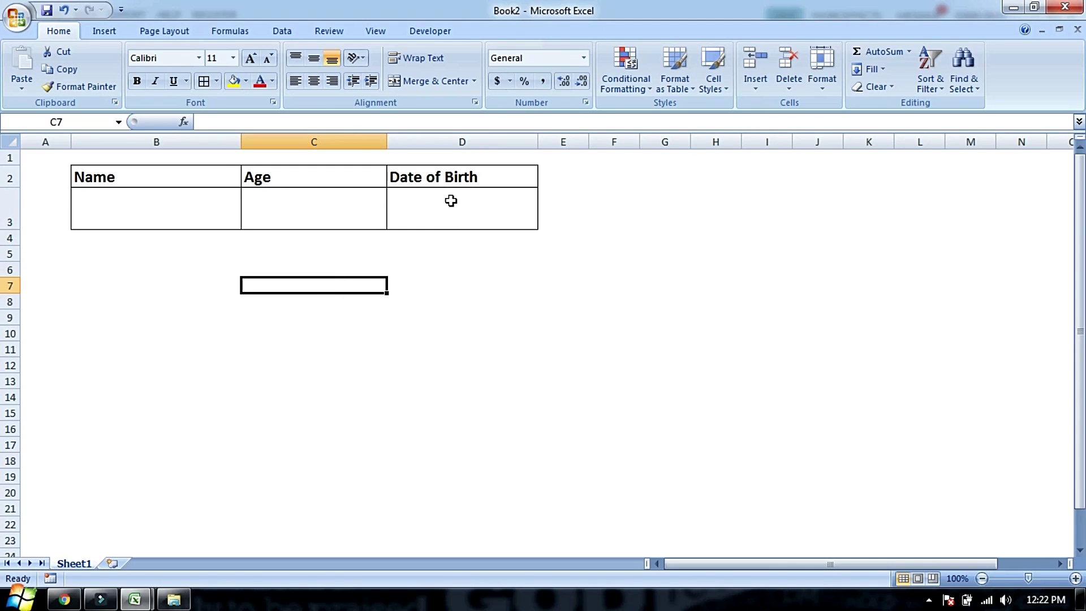
Centre-align the B2:D3 table, then compare with the sample form's total formula
{"action": "left_click_drag", "start_coordinate": [238, 175], "coordinate": [452, 209]}
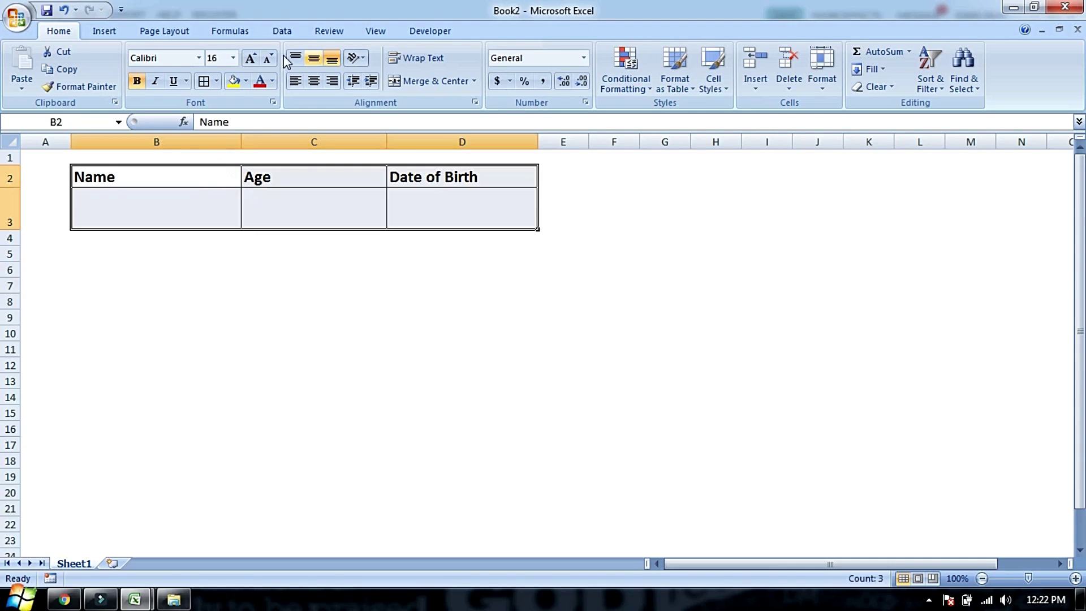
{"action": "left_click", "coordinate": [314, 81]}
{"action": "left_click", "coordinate": [374, 284]}
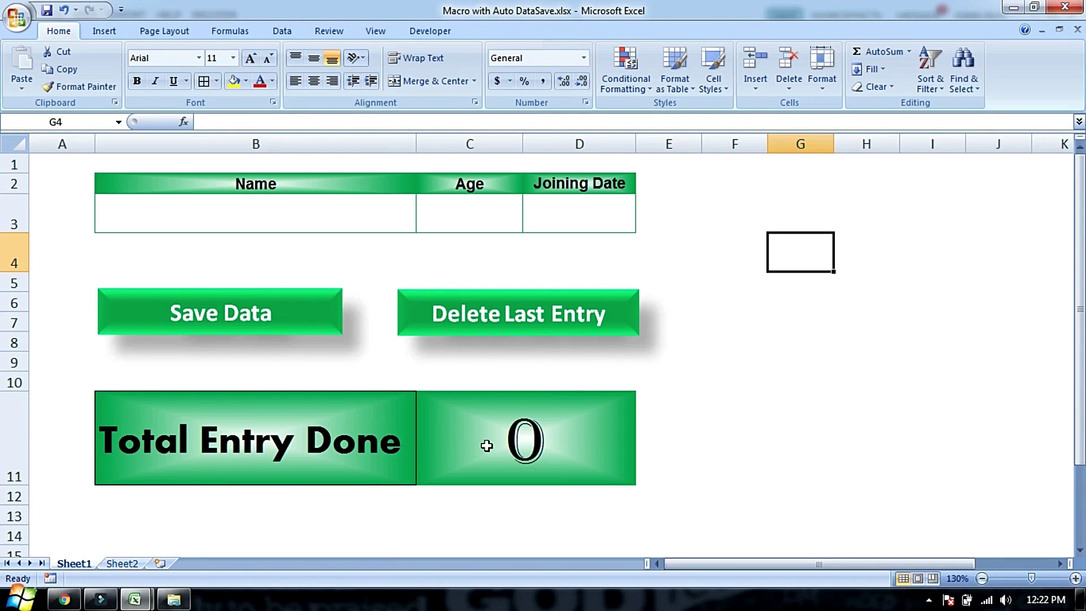
{"action": "left_click", "coordinate": [486, 446]}
{"action": "mouse_move", "coordinate": [134, 600]}
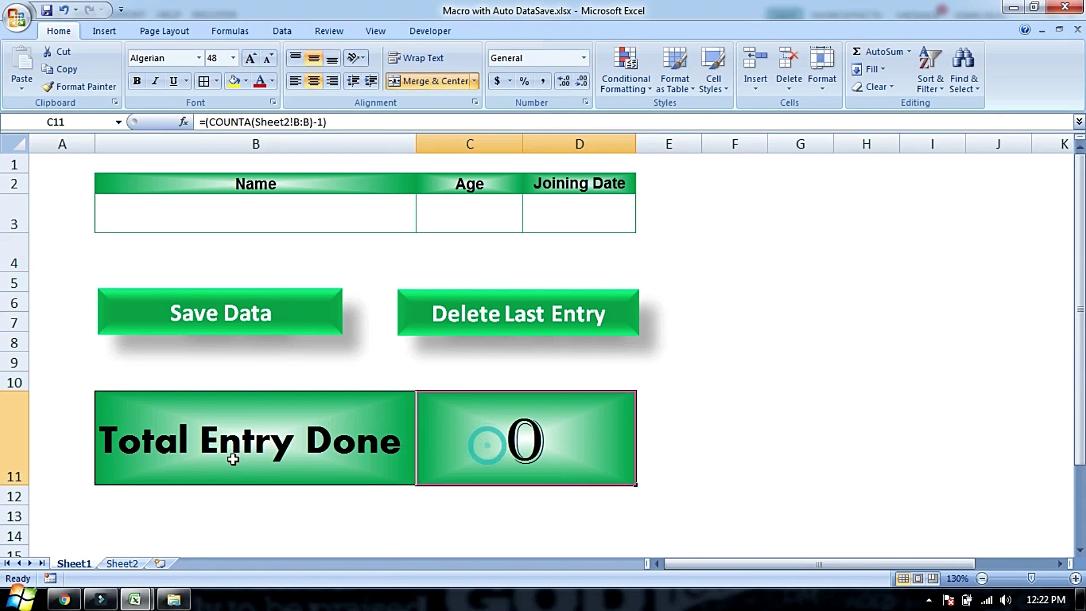
{"action": "left_click", "coordinate": [238, 549]}
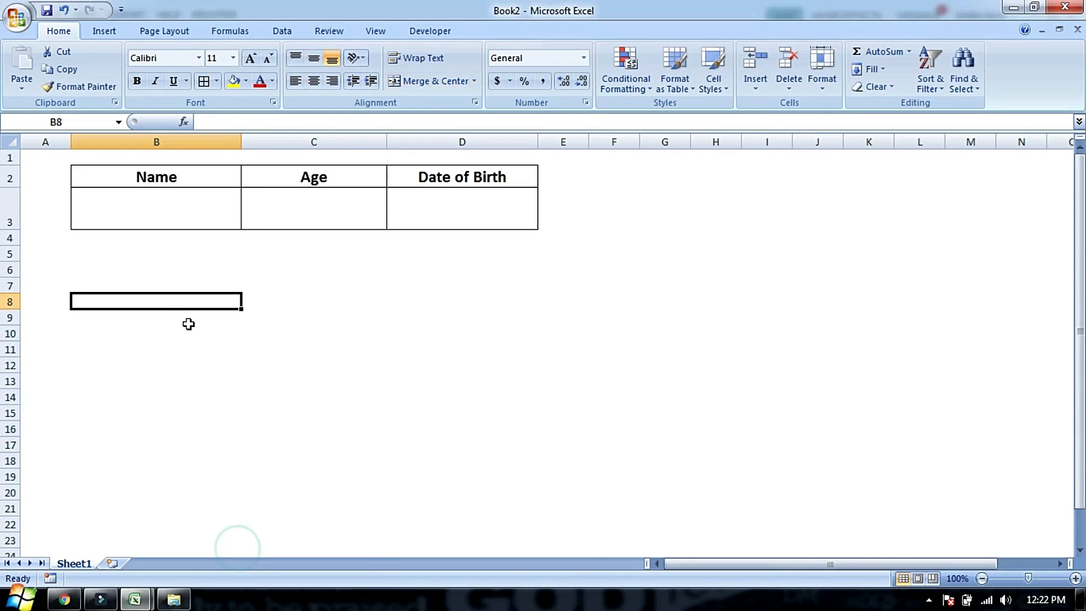
{"action": "left_click", "coordinate": [145, 391]}
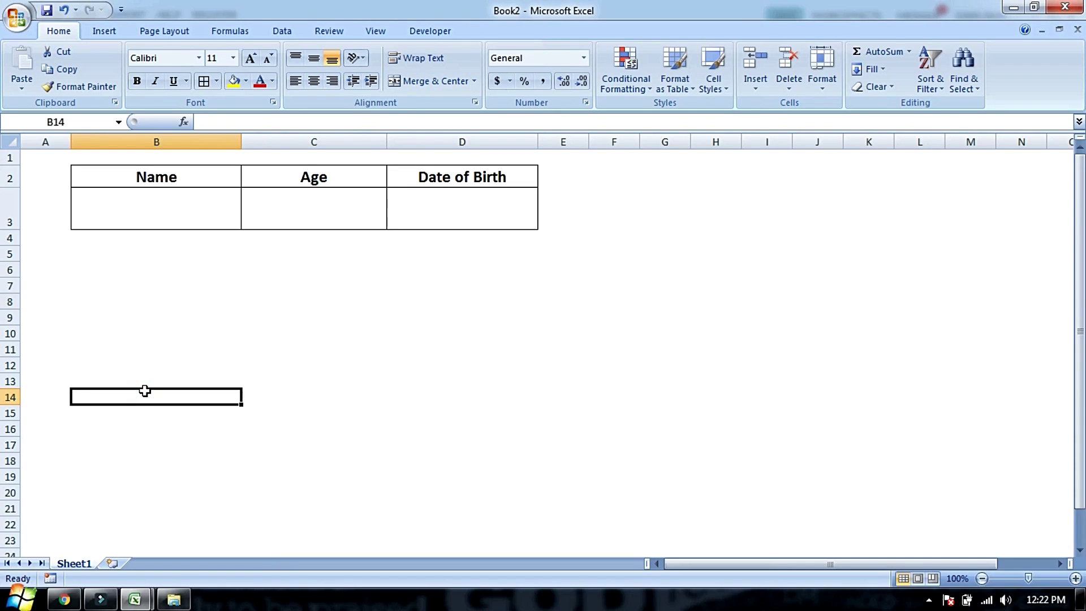
Type Total Entry in B14 and merge and centre it across B14:C14
{"action": "type", "text": "Tota"}
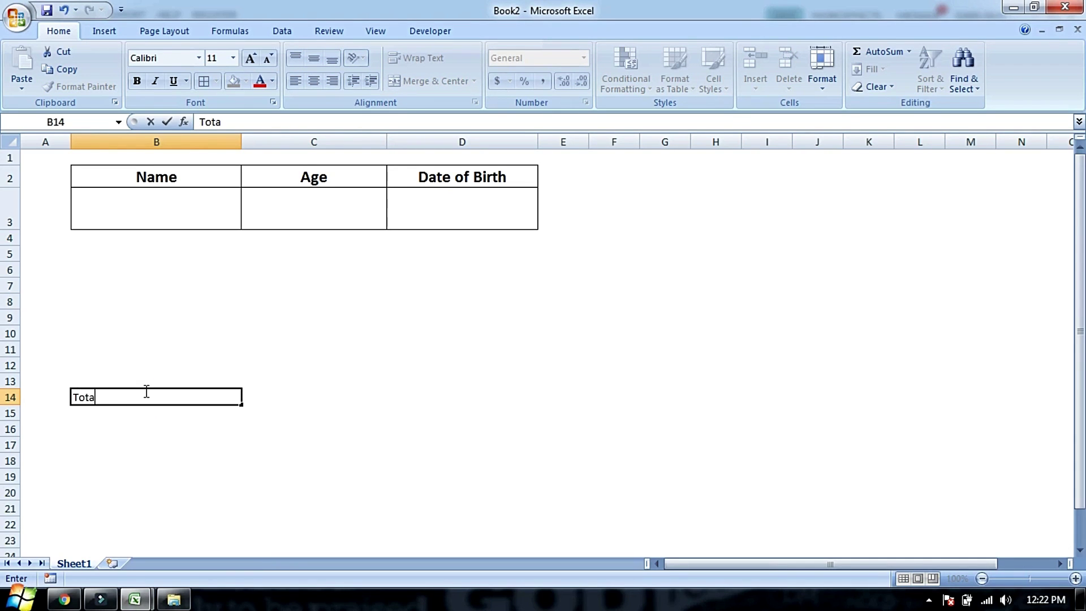
{"action": "type", "text": "l Entry"}
{"action": "key", "text": "Tab"}
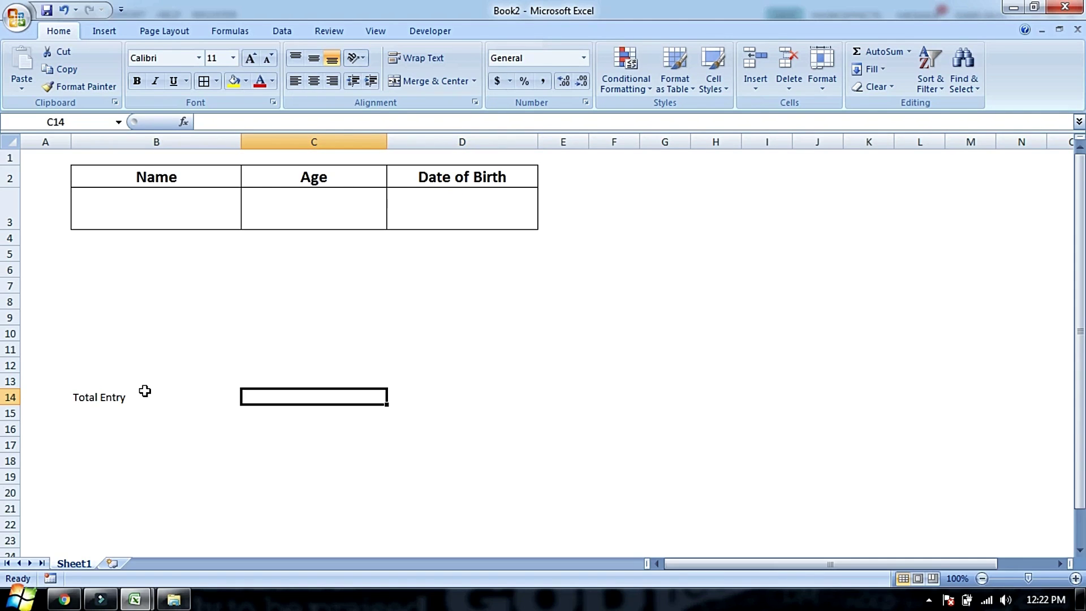
{"action": "left_click", "coordinate": [145, 391], "text": "shift"}
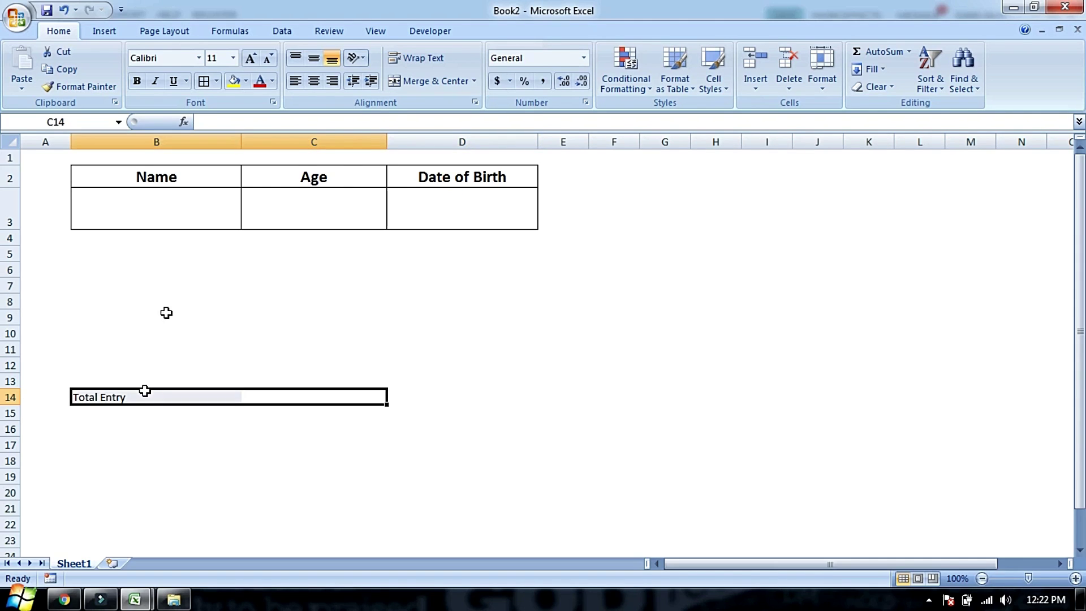
{"action": "left_click", "coordinate": [403, 84]}
Put borders around the total row B14:D14
{"action": "left_click_drag", "start_coordinate": [433, 390], "coordinate": [351, 392]}
{"action": "left_click", "coordinate": [201, 81]}
{"action": "left_click", "coordinate": [561, 365]}
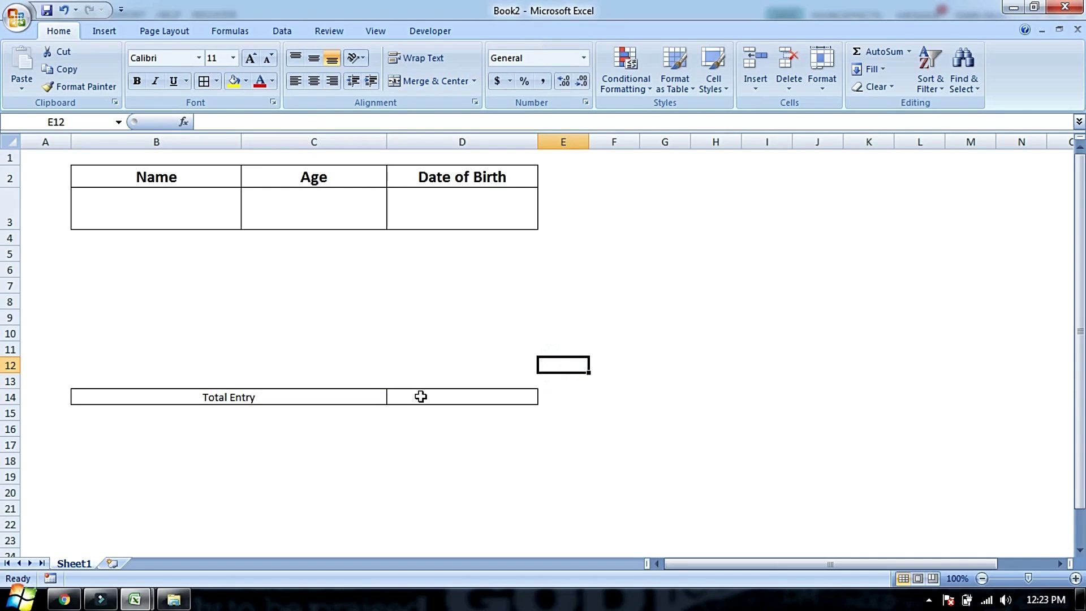
{"action": "left_click_drag", "start_coordinate": [421, 396], "coordinate": [356, 397]}
{"action": "left_click", "coordinate": [399, 236]}
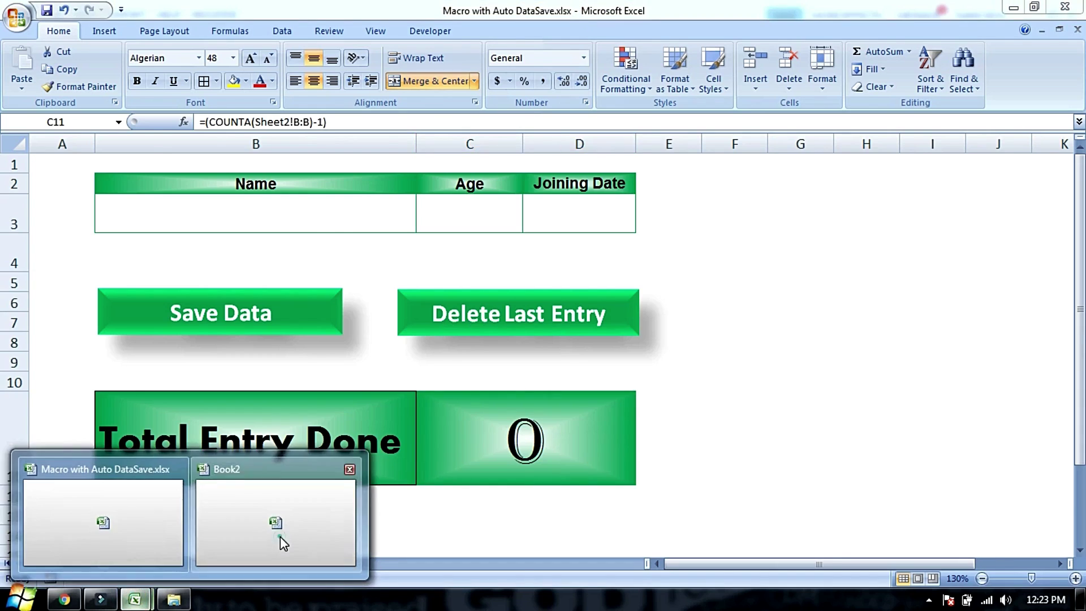
Draw a rectangle shape over rows 7–8 starting at cell B7
{"action": "mouse_move", "coordinate": [134, 599]}
{"action": "left_click", "coordinate": [280, 537]}
{"action": "left_click", "coordinate": [117, 30]}
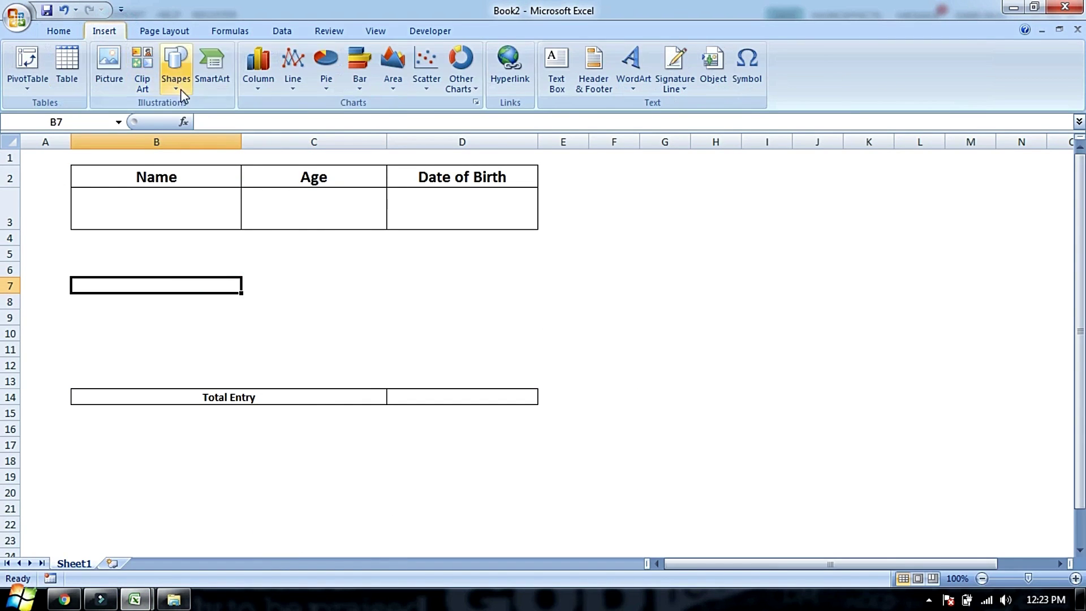
{"action": "left_click", "coordinate": [182, 86]}
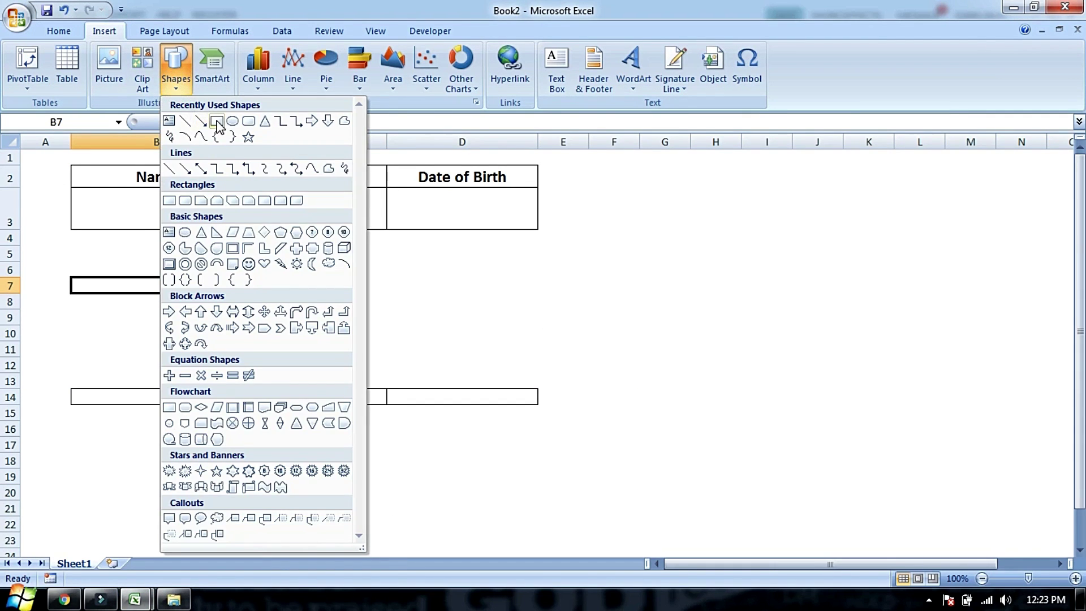
{"action": "left_click", "coordinate": [217, 120]}
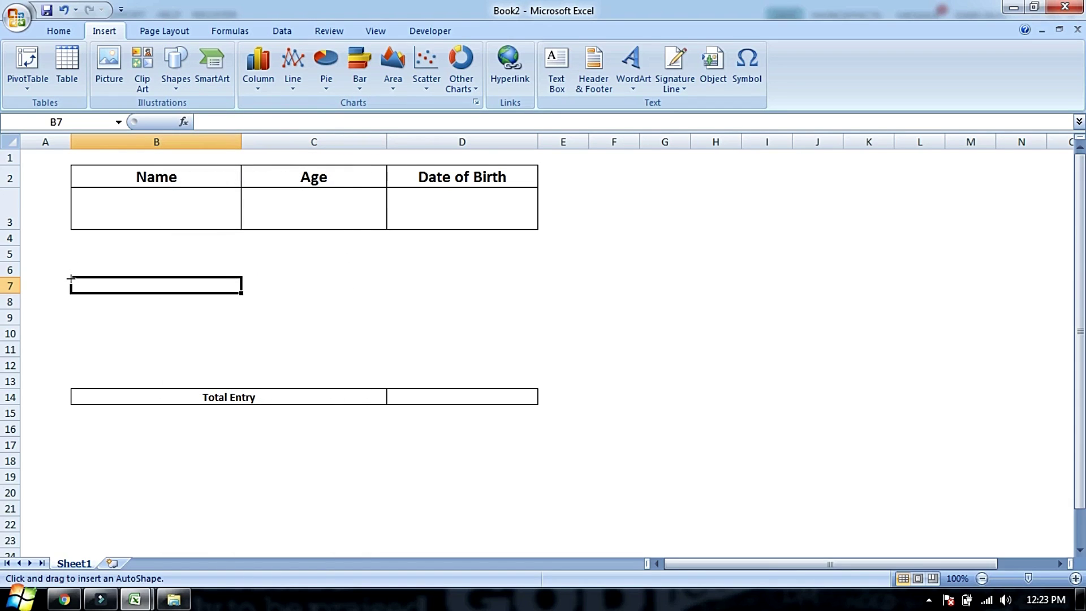
{"action": "left_click_drag", "start_coordinate": [70, 277], "coordinate": [244, 313]}
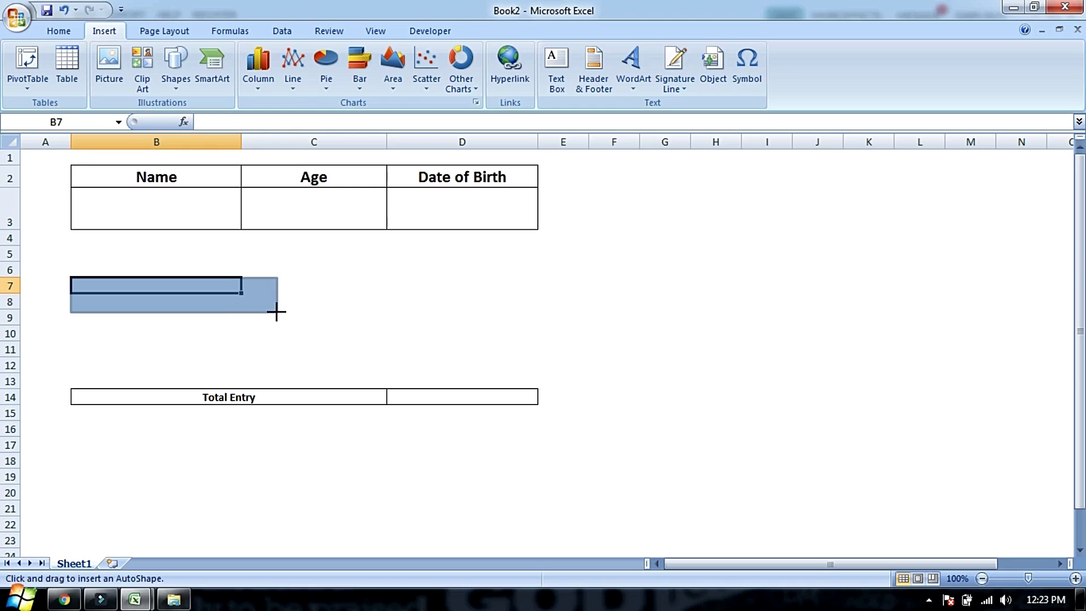
{"action": "left_click_drag", "start_coordinate": [269, 312], "coordinate": [277, 311]}
{"action": "left_click", "coordinate": [362, 291]}
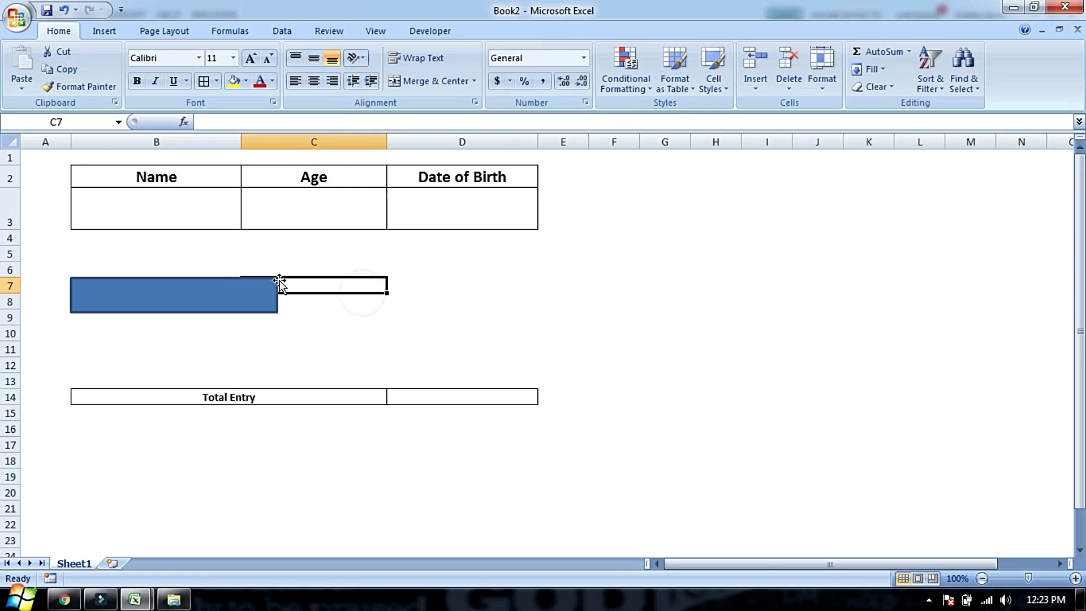
Apply the orange Intense Effect - Accent 6 shape style to the rectangle
{"action": "left_click", "coordinate": [251, 296]}
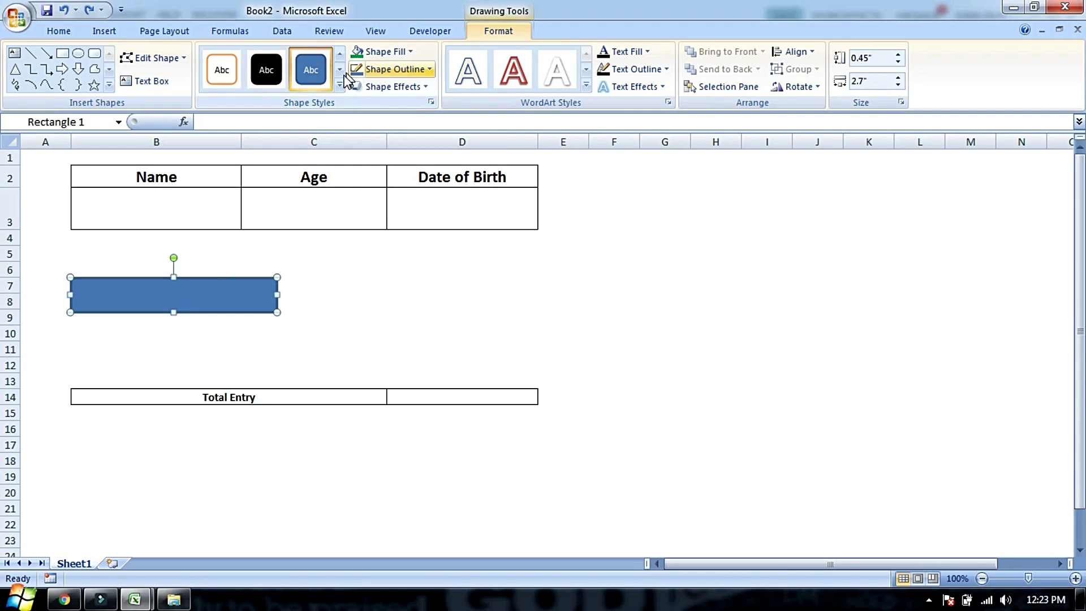
{"action": "left_click", "coordinate": [340, 86]}
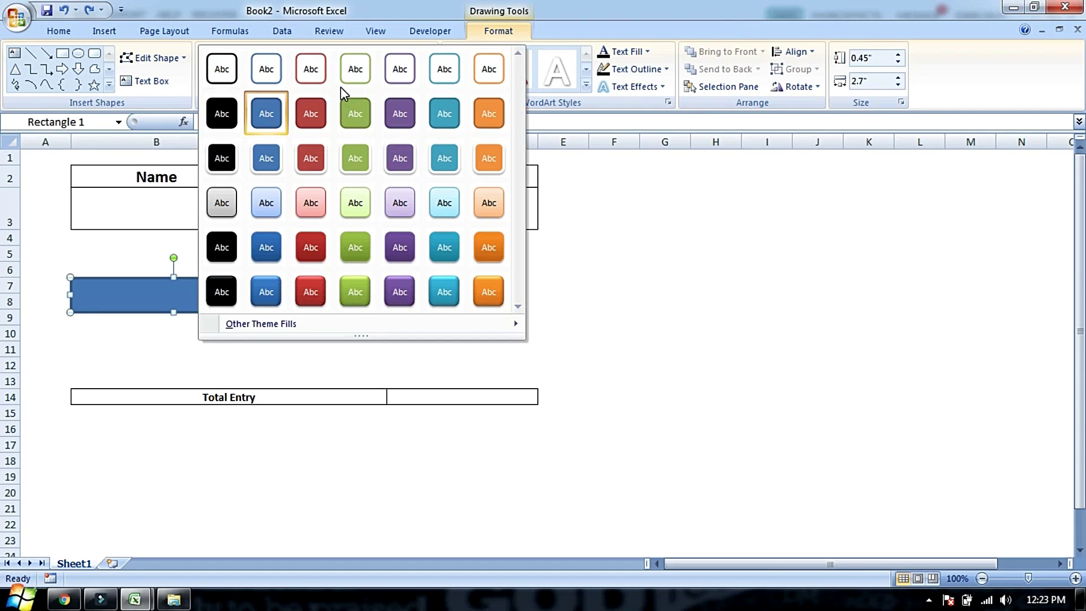
{"action": "left_click", "coordinate": [494, 286]}
{"action": "left_click", "coordinate": [601, 282]}
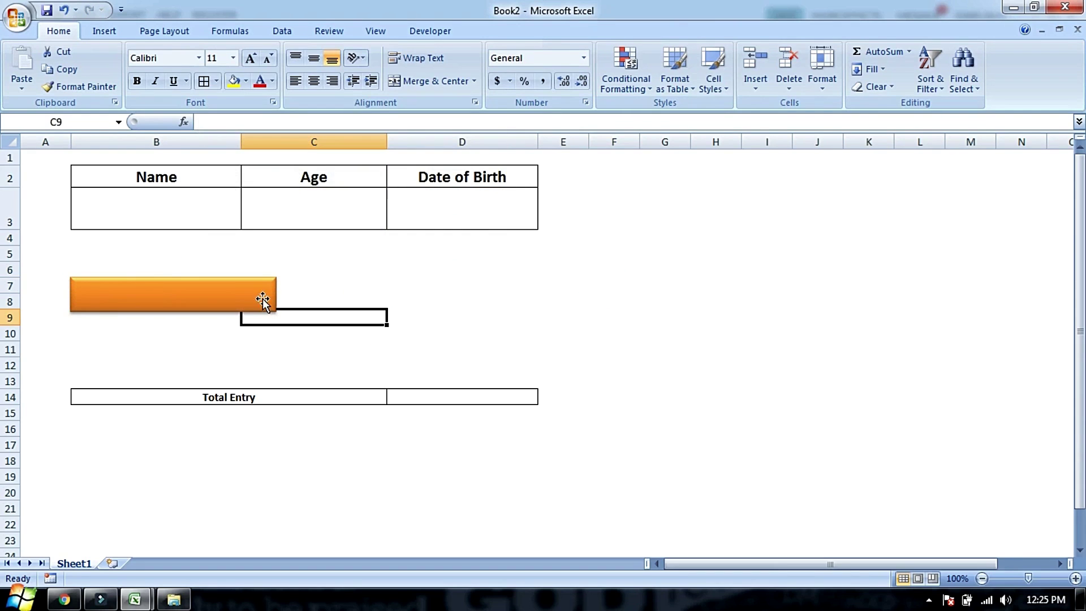
Label the rectangle Save and enlarge its text to size 24
{"action": "right_click", "coordinate": [245, 294]}
{"action": "left_click", "coordinate": [294, 360]}
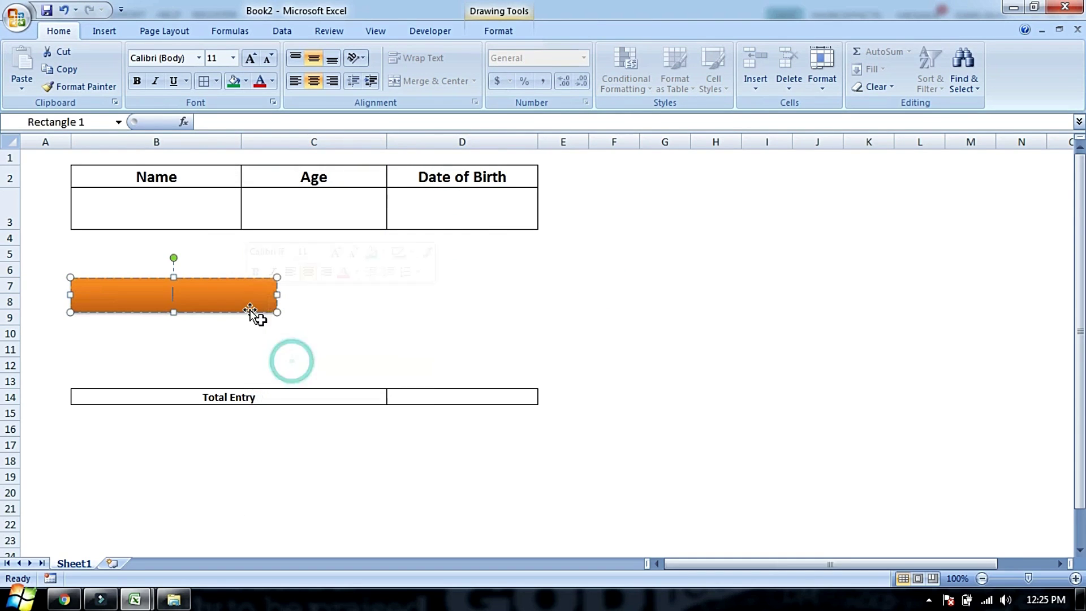
{"action": "type", "text": "Save"}
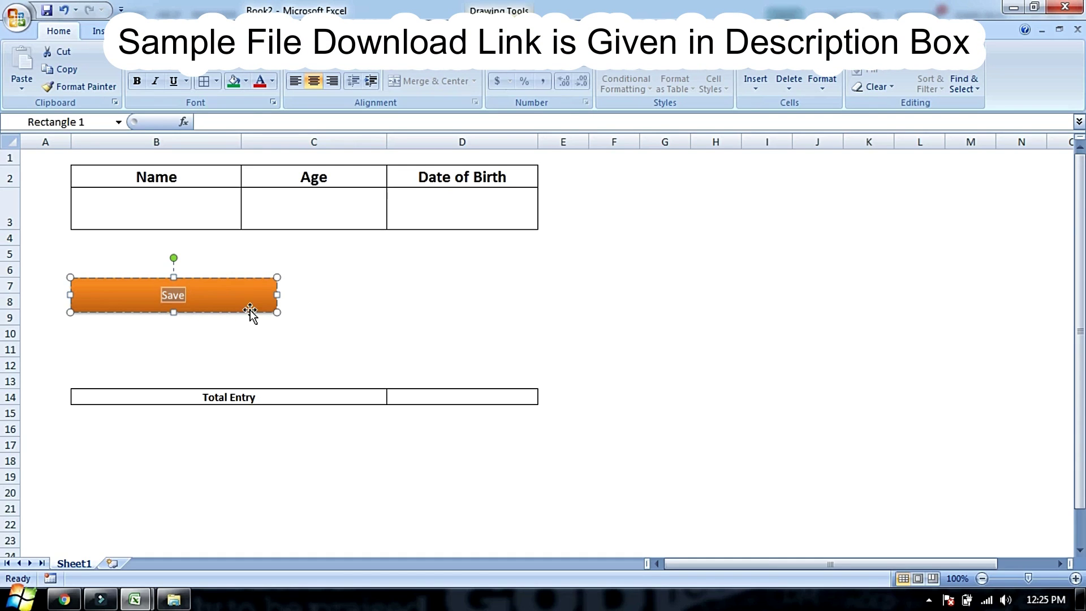
{"action": "left_click", "coordinate": [250, 58]}
{"action": "left_click", "coordinate": [249, 59]}
{"action": "left_click", "coordinate": [249, 58]}
{"action": "left_click", "coordinate": [249, 58]}
{"action": "left_click", "coordinate": [249, 58]}
{"action": "left_click", "coordinate": [250, 59]}
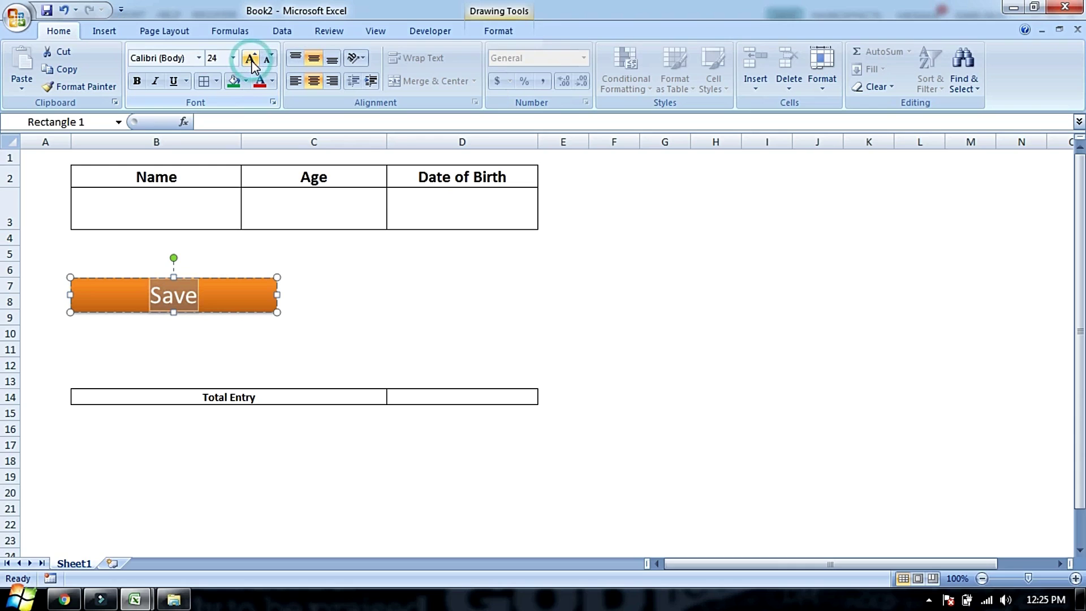
{"action": "left_click", "coordinate": [414, 284]}
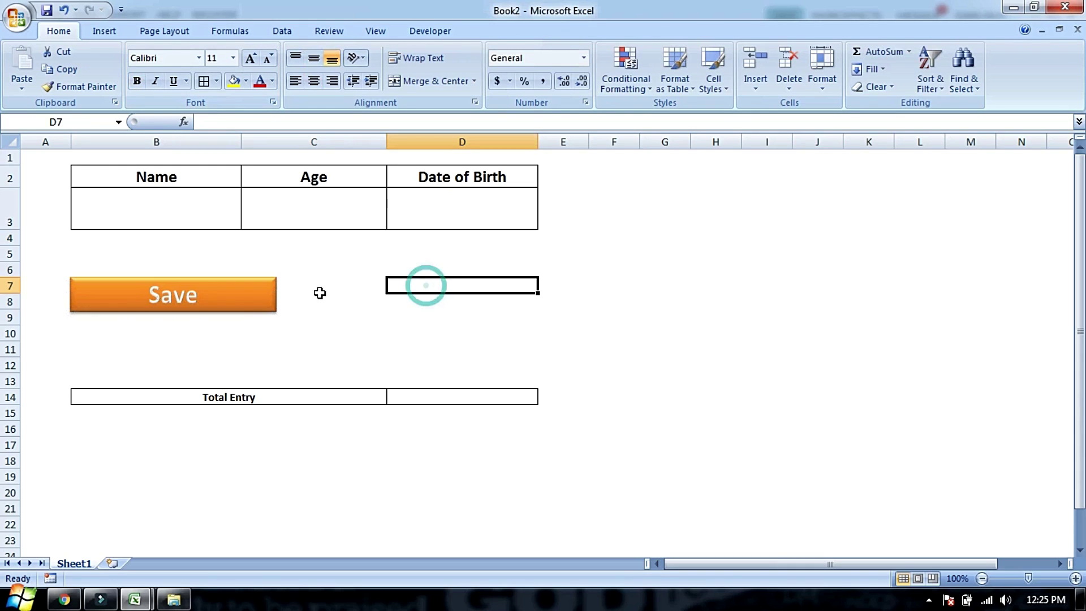
Duplicate the Save shape, move the copy right under Date of Birth, and relabel it Delete Entry
{"action": "left_click", "coordinate": [249, 300]}
{"action": "key", "text": "ctrl+d"}
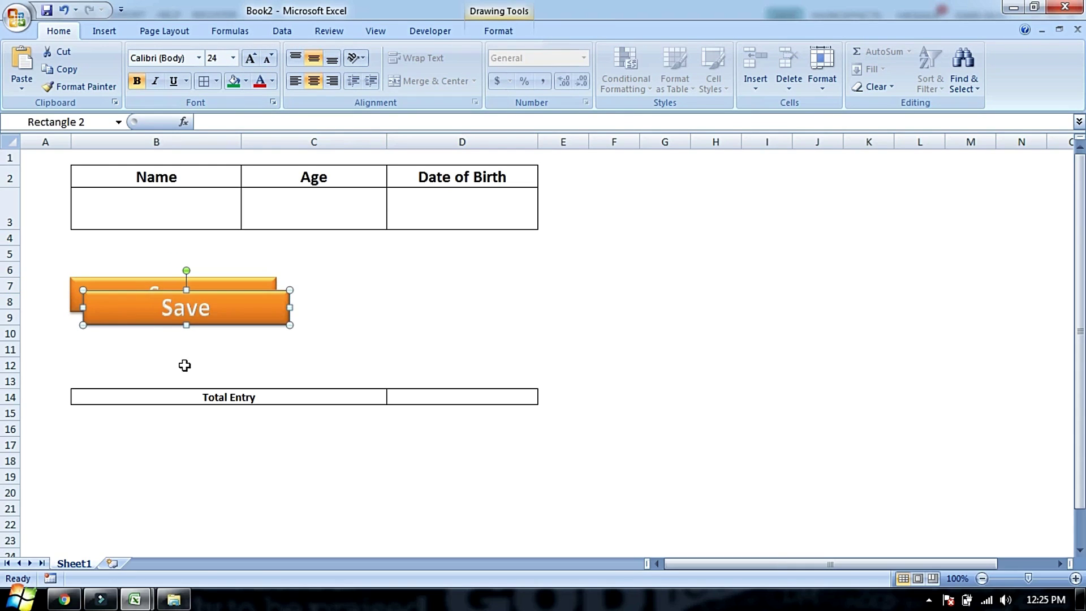
{"action": "left_click_drag", "start_coordinate": [175, 316], "coordinate": [423, 315]}
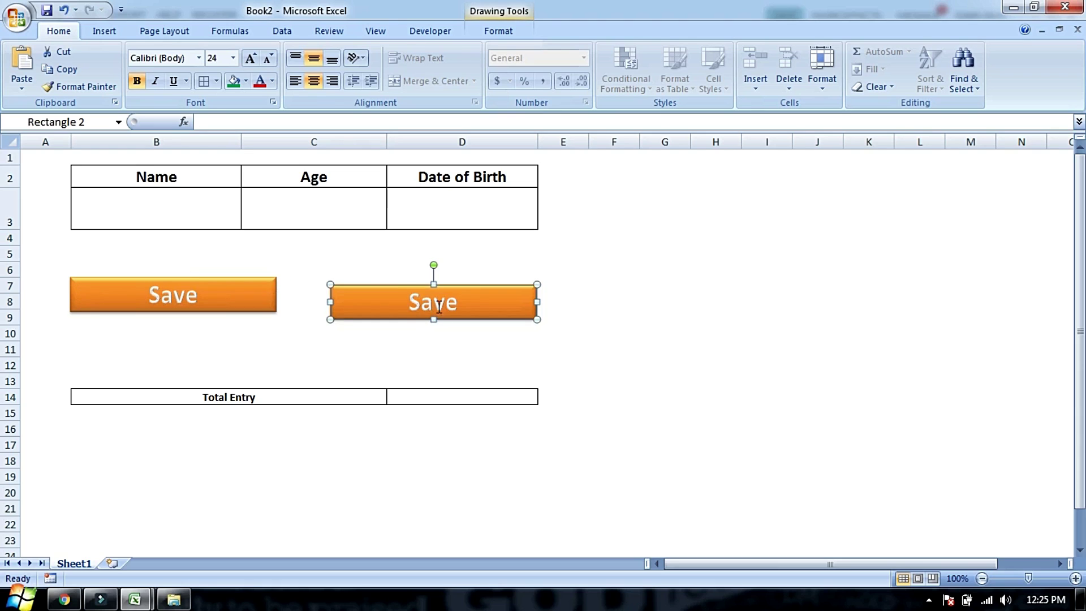
{"action": "double_click", "coordinate": [439, 307]}
{"action": "left_click_drag", "start_coordinate": [415, 286], "coordinate": [411, 276]}
{"action": "left_click", "coordinate": [561, 334]}
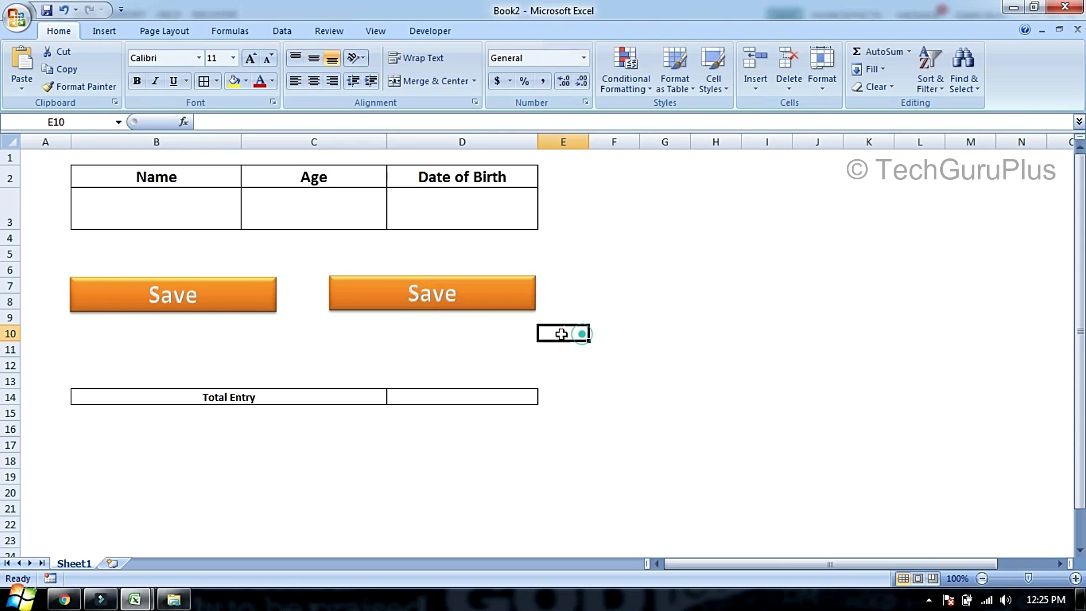
{"action": "double_click", "coordinate": [437, 299]}
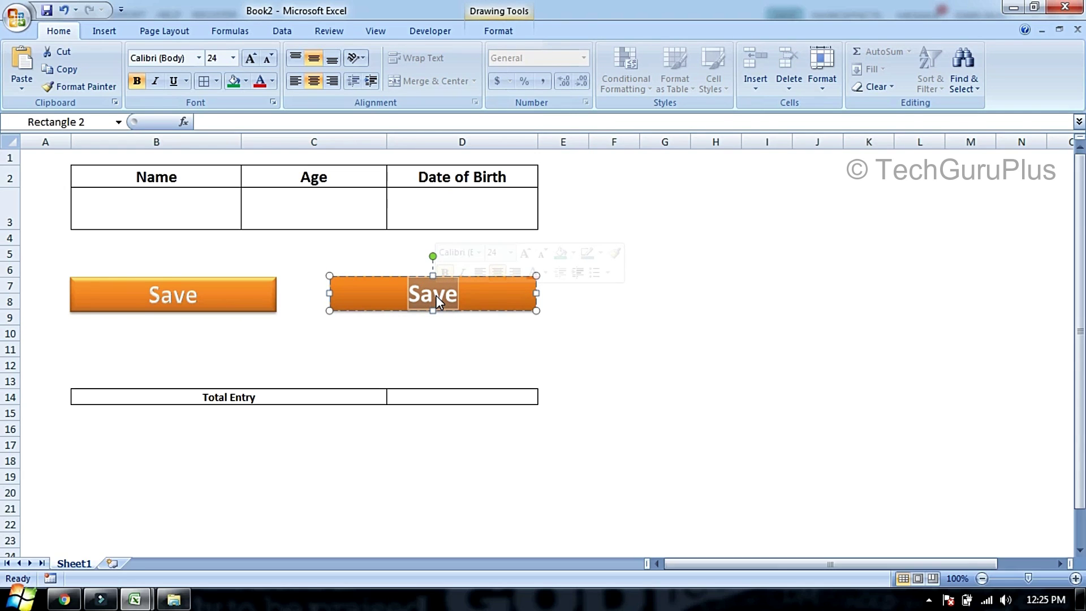
{"action": "type", "text": "Delete Entry"}
{"action": "left_click", "coordinate": [617, 336]}
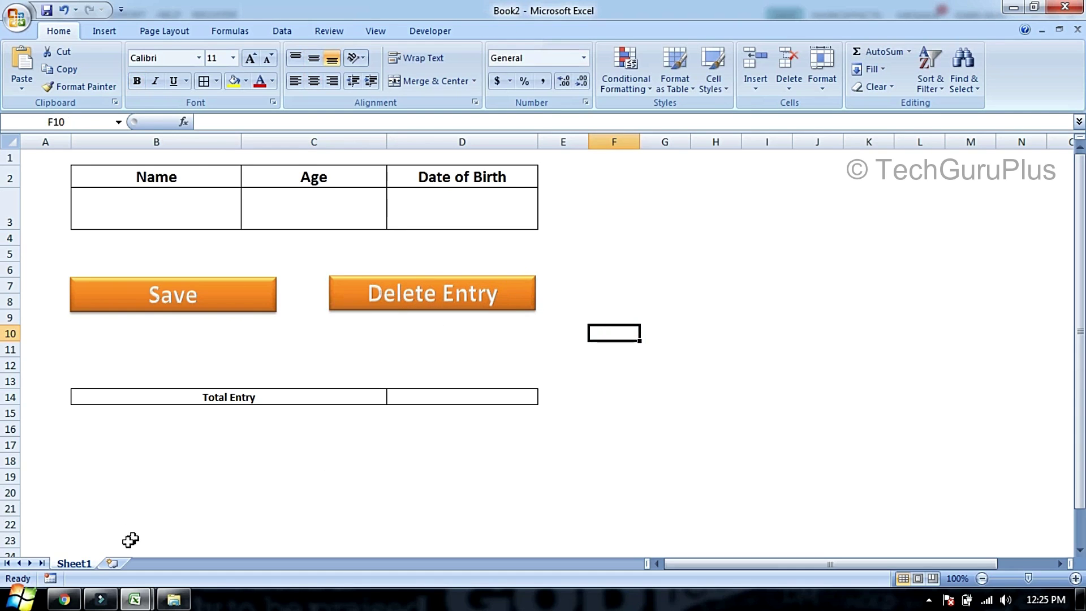
Fill the header cells B2:D2 and the Total Entry cells B14:D14 orange
{"action": "left_click", "coordinate": [177, 178]}
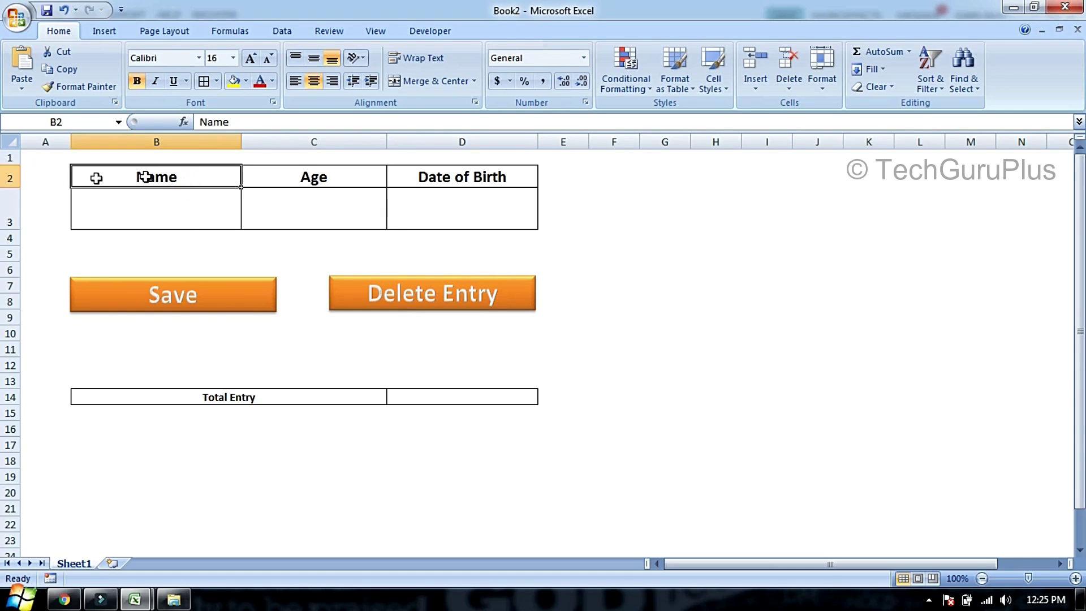
{"action": "right_click", "coordinate": [11, 177]}
{"action": "left_click_drag", "start_coordinate": [497, 182], "coordinate": [201, 168]}
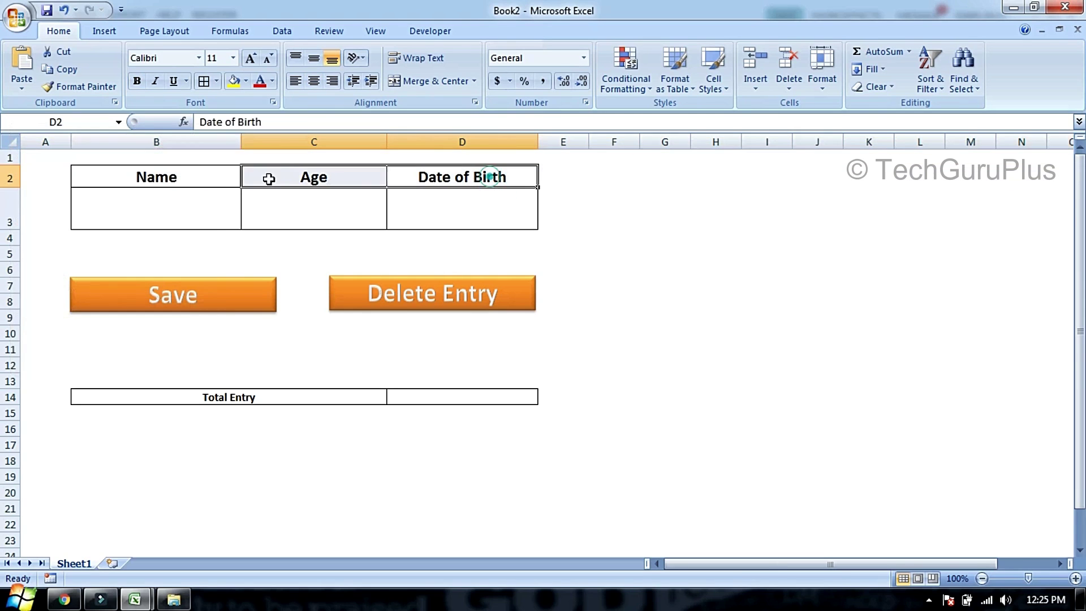
{"action": "left_click", "coordinate": [245, 81]}
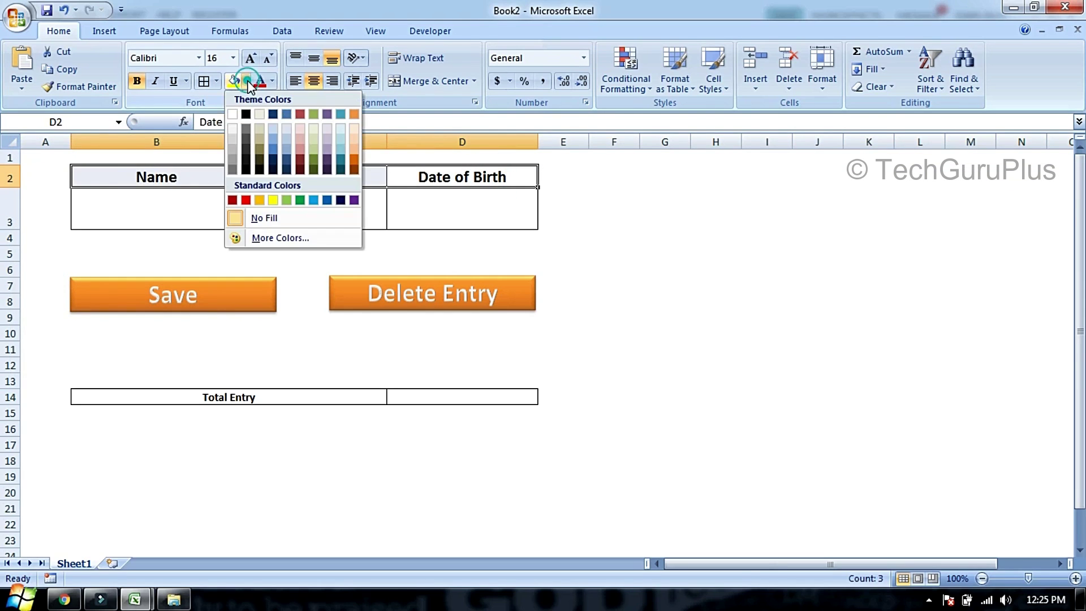
{"action": "left_click", "coordinate": [257, 200]}
{"action": "left_click_drag", "start_coordinate": [430, 396], "coordinate": [286, 396]}
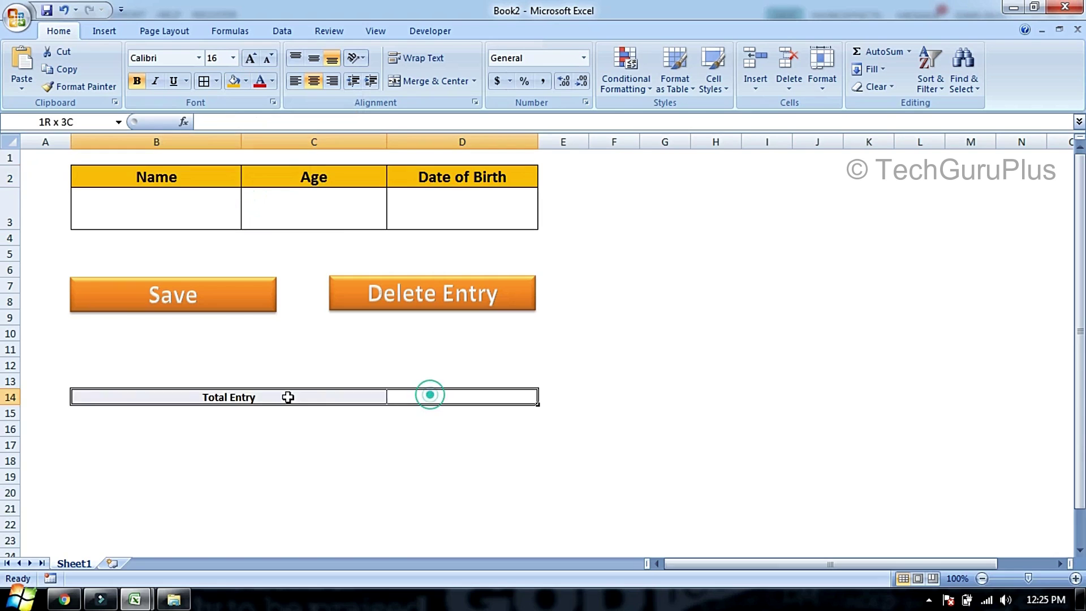
{"action": "left_click", "coordinate": [230, 81]}
{"action": "left_click", "coordinate": [220, 365]}
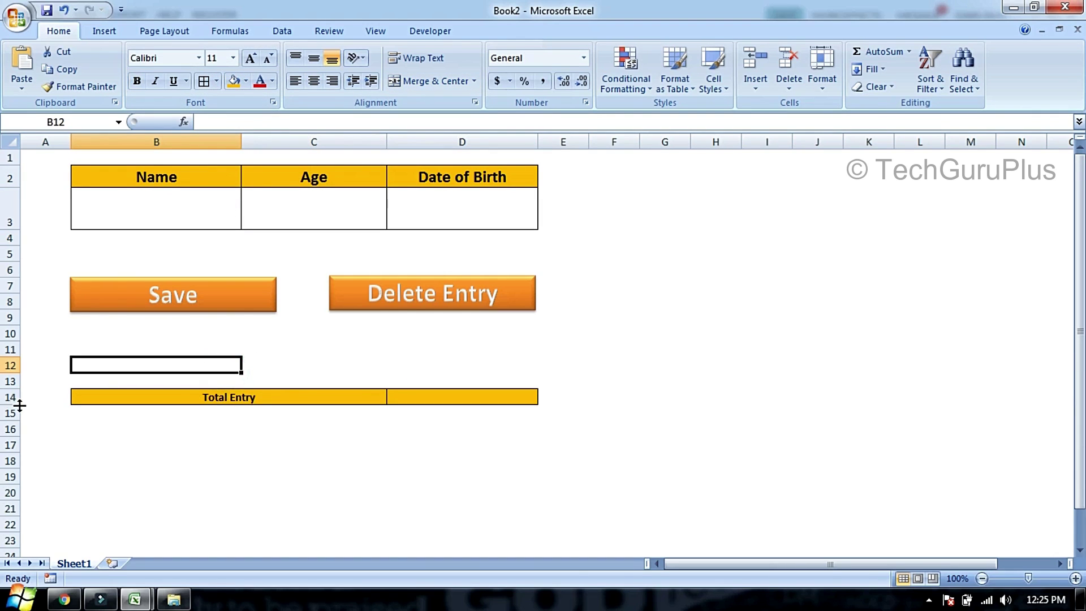
Make row 14 taller, middle-align it, and enlarge the Total Entry font three sizes
{"action": "left_click_drag", "start_coordinate": [11, 405], "coordinate": [10, 436]}
{"action": "left_click", "coordinate": [417, 445]}
{"action": "left_click", "coordinate": [10, 413]}
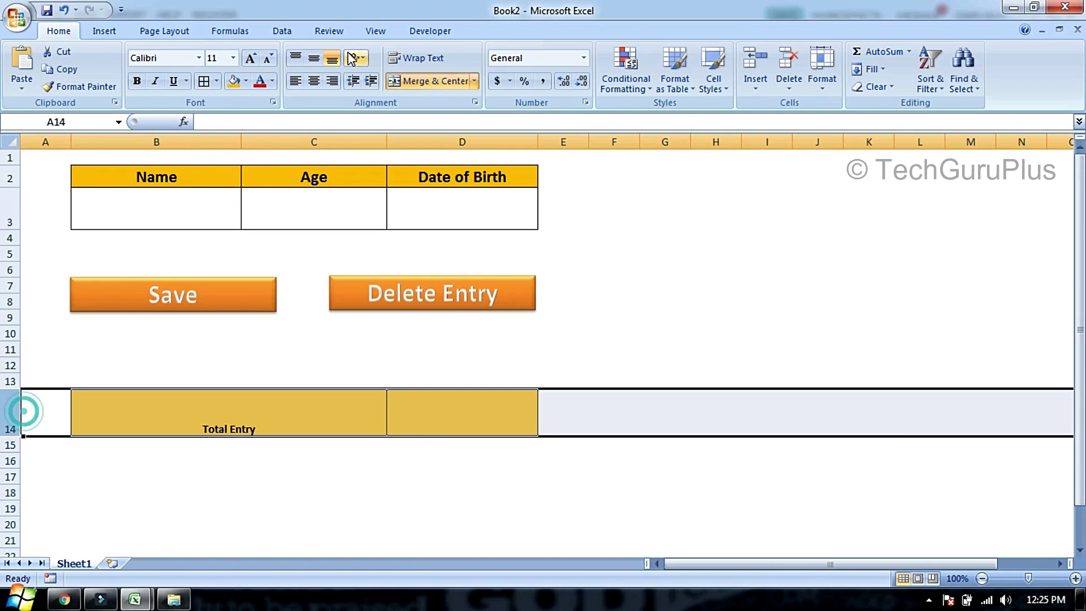
{"action": "left_click", "coordinate": [314, 59]}
{"action": "left_click", "coordinate": [635, 293]}
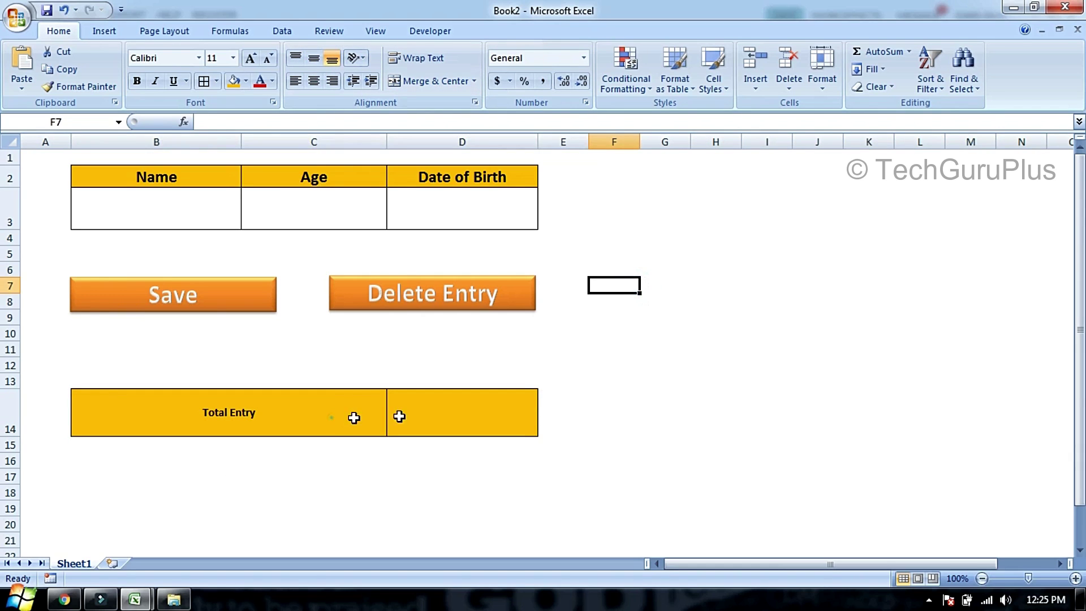
{"action": "left_click_drag", "start_coordinate": [351, 414], "coordinate": [447, 415]}
{"action": "left_click", "coordinate": [244, 59]}
{"action": "left_click", "coordinate": [244, 59]}
{"action": "left_click", "coordinate": [244, 59]}
{"action": "left_click", "coordinate": [244, 59]}
{"action": "left_click", "coordinate": [722, 285]}
Check the Macro with Auto DataSave workbook, then return to Book2
{"action": "left_click", "coordinate": [108, 534]}
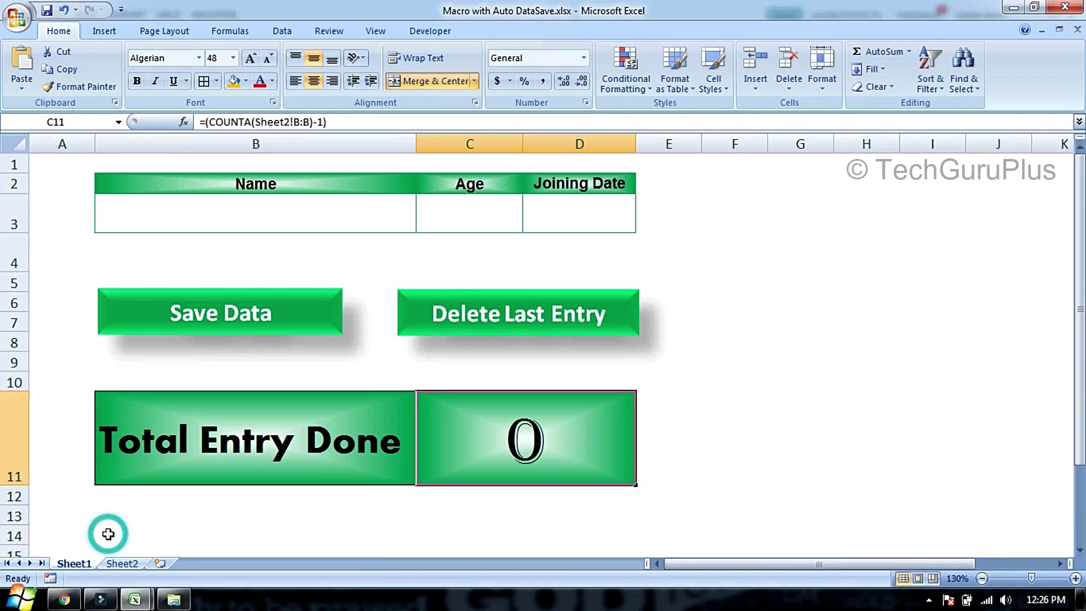
{"action": "left_click", "coordinate": [502, 443]}
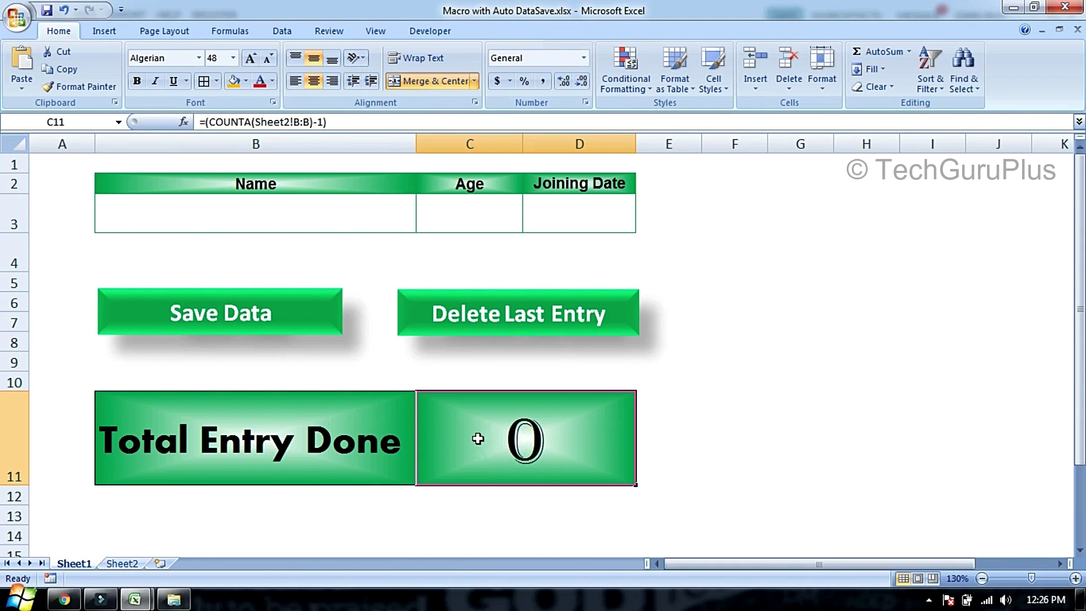
{"action": "left_click", "coordinate": [242, 547]}
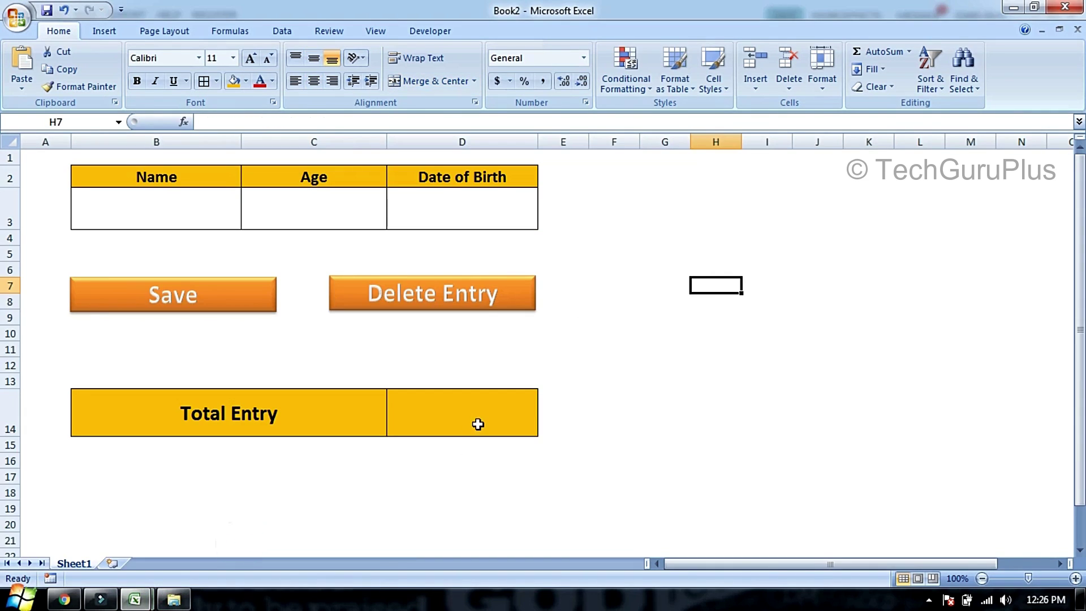
Give Total Entry B14:D14 a two-colour gradient with gold Color 2, shaded from the centre
{"action": "left_click_drag", "start_coordinate": [477, 425], "coordinate": [297, 416]}
{"action": "right_click", "coordinate": [296, 416]}
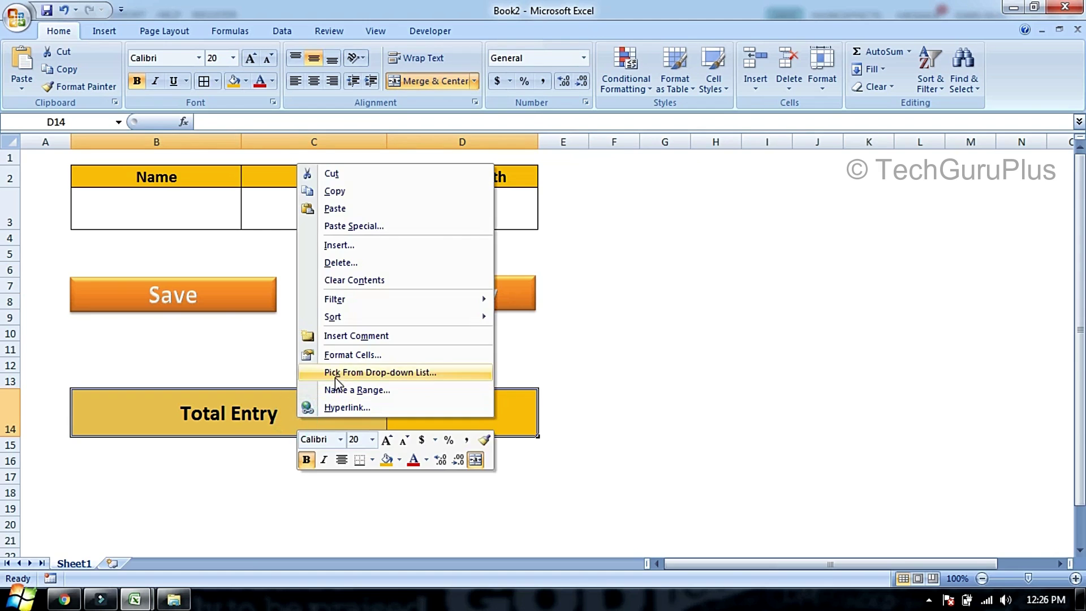
{"action": "left_click", "coordinate": [356, 354]}
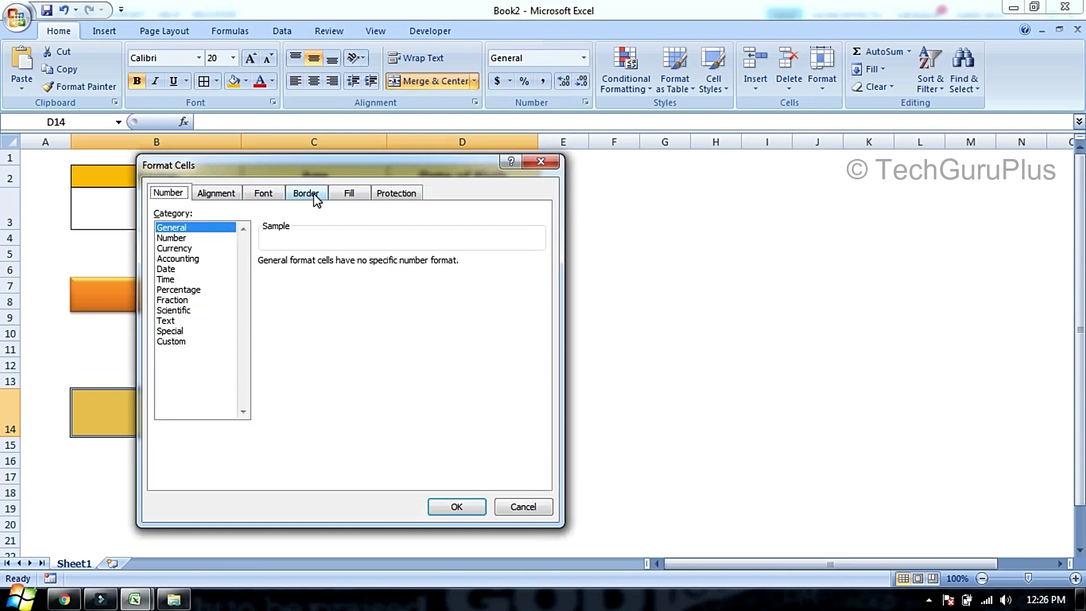
{"action": "left_click", "coordinate": [315, 197]}
{"action": "left_click", "coordinate": [349, 193]}
{"action": "left_click", "coordinate": [189, 375]}
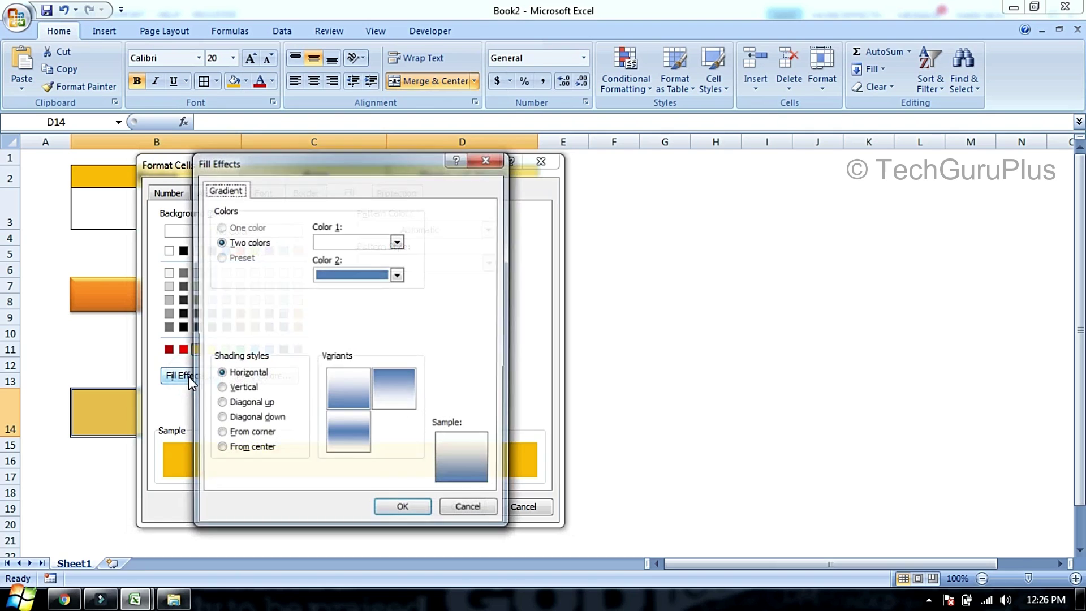
{"action": "left_click", "coordinate": [375, 276]}
{"action": "left_click", "coordinate": [348, 393]}
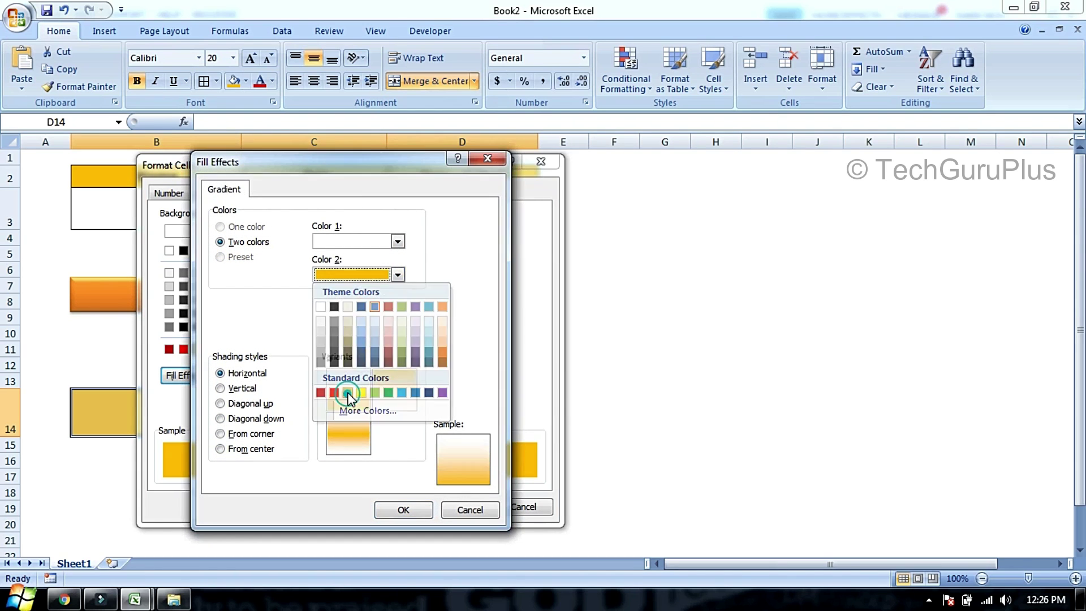
{"action": "left_click", "coordinate": [242, 454]}
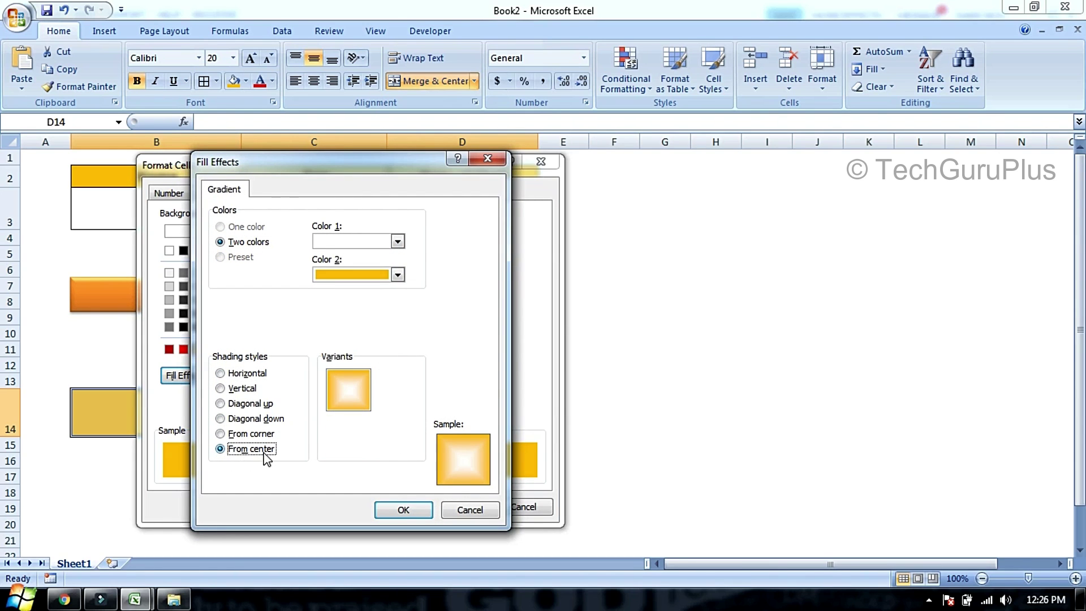
{"action": "left_click", "coordinate": [399, 509]}
{"action": "left_click", "coordinate": [482, 511]}
{"action": "left_click", "coordinate": [478, 493]}
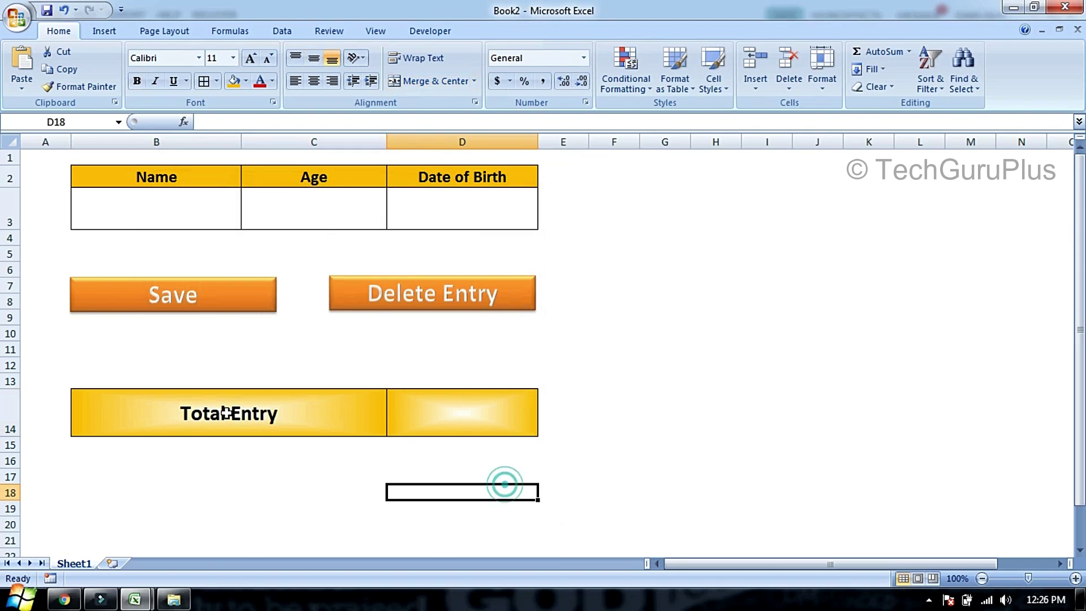
Apply a two-colour gold gradient fill to the Name, Age and Date of Birth headers
{"action": "left_click", "coordinate": [427, 172]}
{"action": "left_click_drag", "start_coordinate": [427, 172], "coordinate": [182, 172]}
{"action": "right_click", "coordinate": [190, 171]}
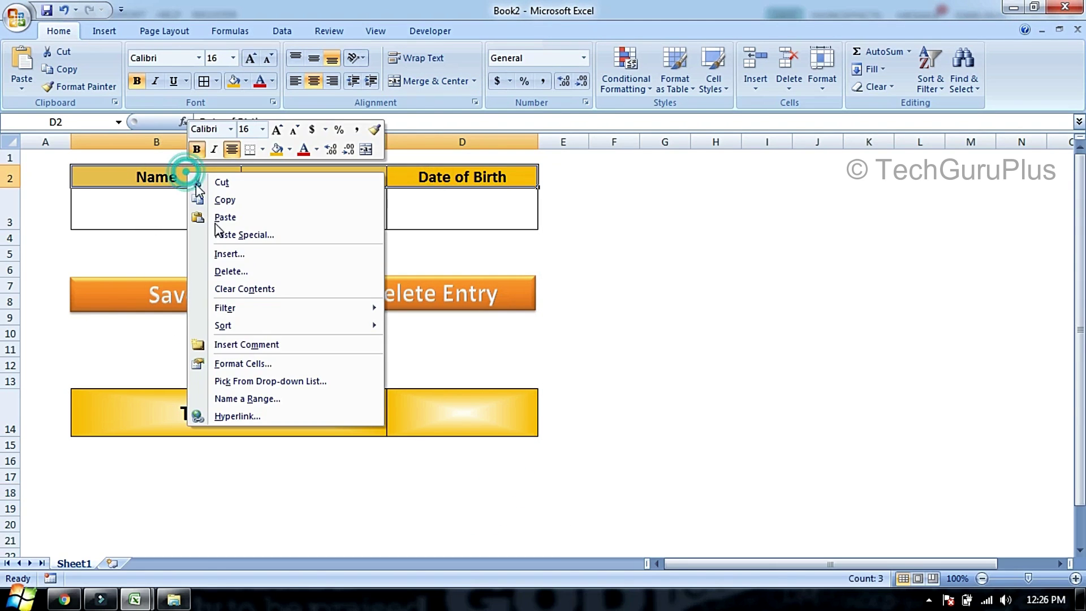
{"action": "left_click", "coordinate": [263, 361]}
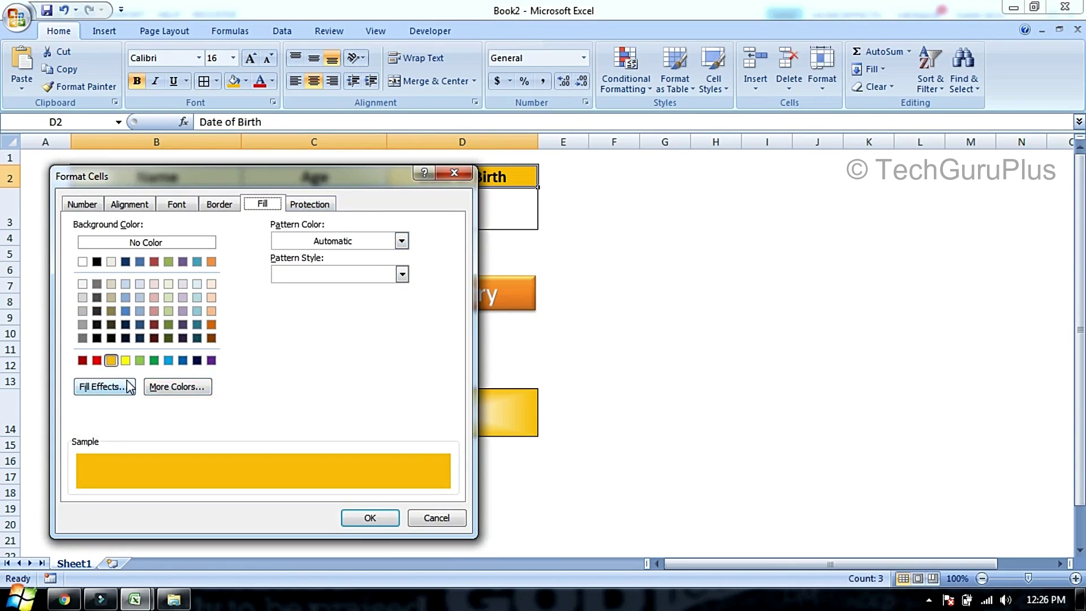
{"action": "left_click", "coordinate": [129, 387]}
{"action": "left_click", "coordinate": [164, 460]}
{"action": "left_click", "coordinate": [267, 285]}
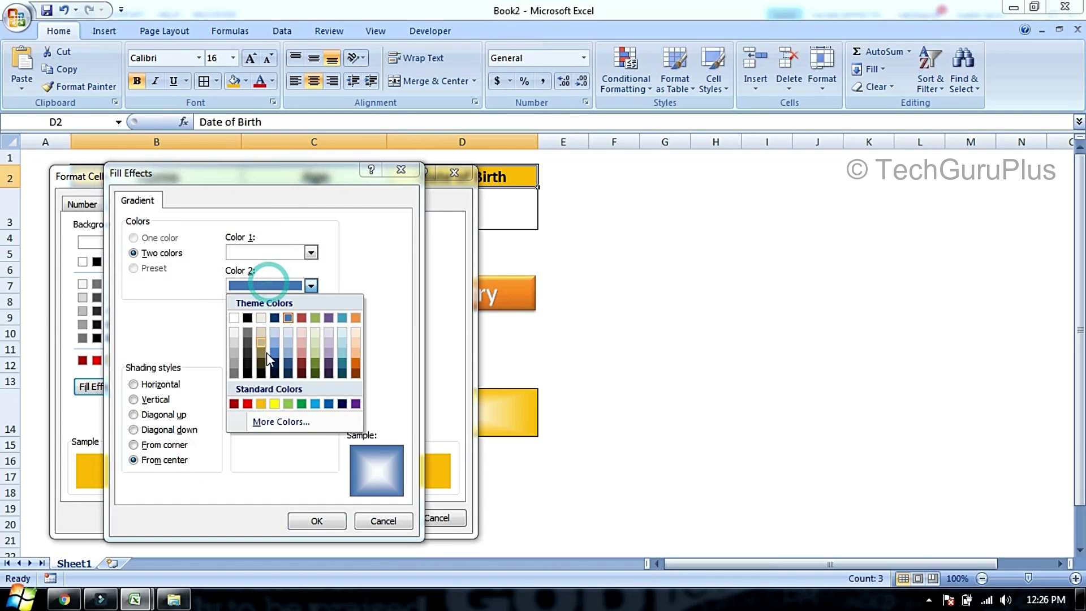
{"action": "left_click", "coordinate": [261, 403]}
{"action": "left_click", "coordinate": [318, 521]}
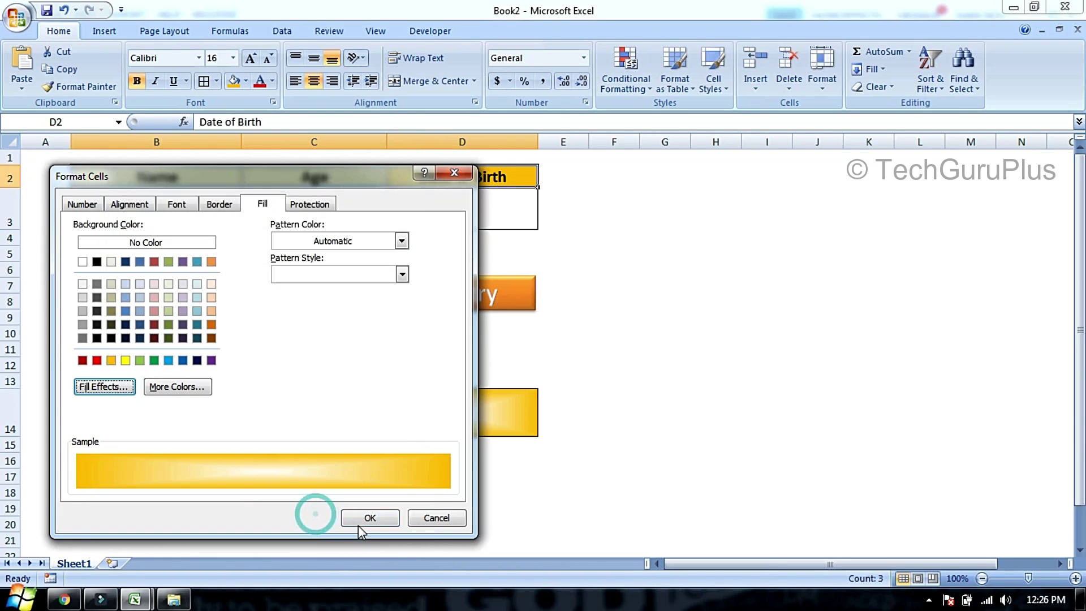
{"action": "left_click", "coordinate": [365, 517]}
{"action": "left_click", "coordinate": [661, 327]}
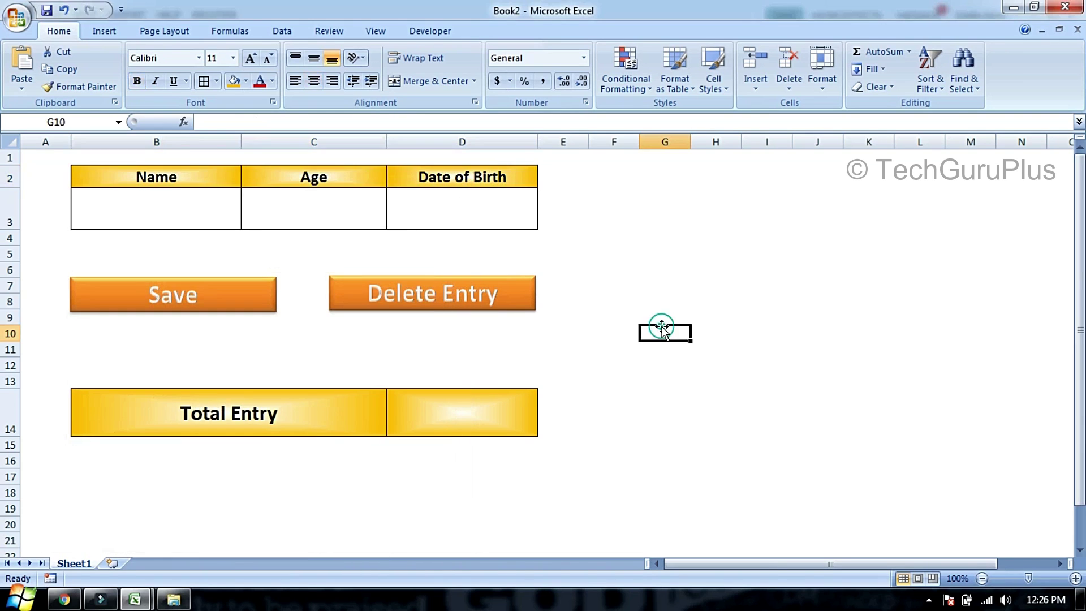
{"action": "left_click", "coordinate": [773, 254]}
Add Sheet2 and insert a copy of Sheet1's header row 2 into its row 2
{"action": "left_click", "coordinate": [119, 564]}
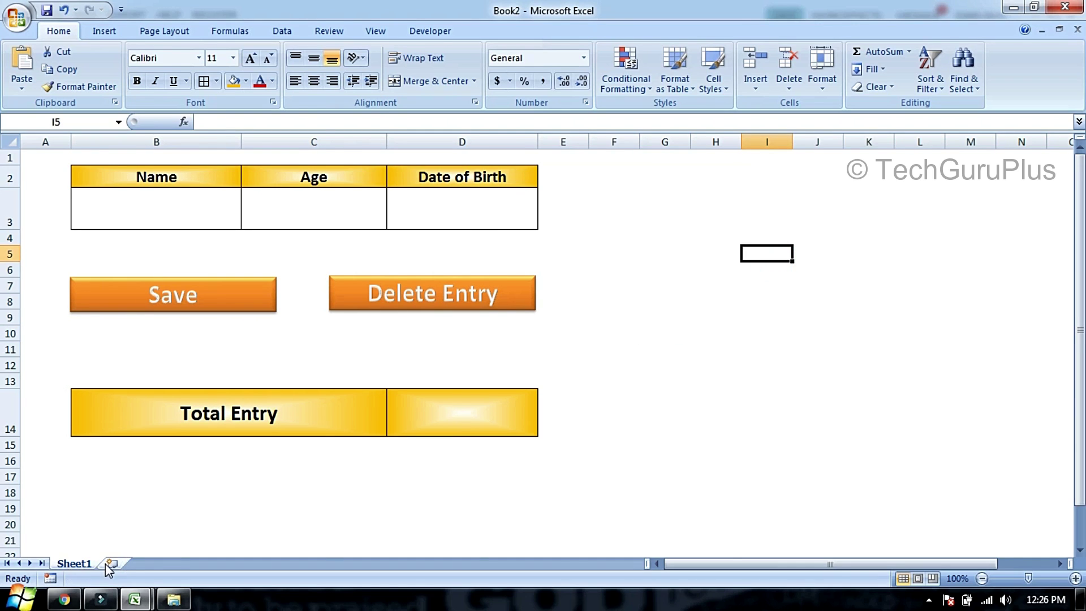
{"action": "left_click", "coordinate": [85, 563]}
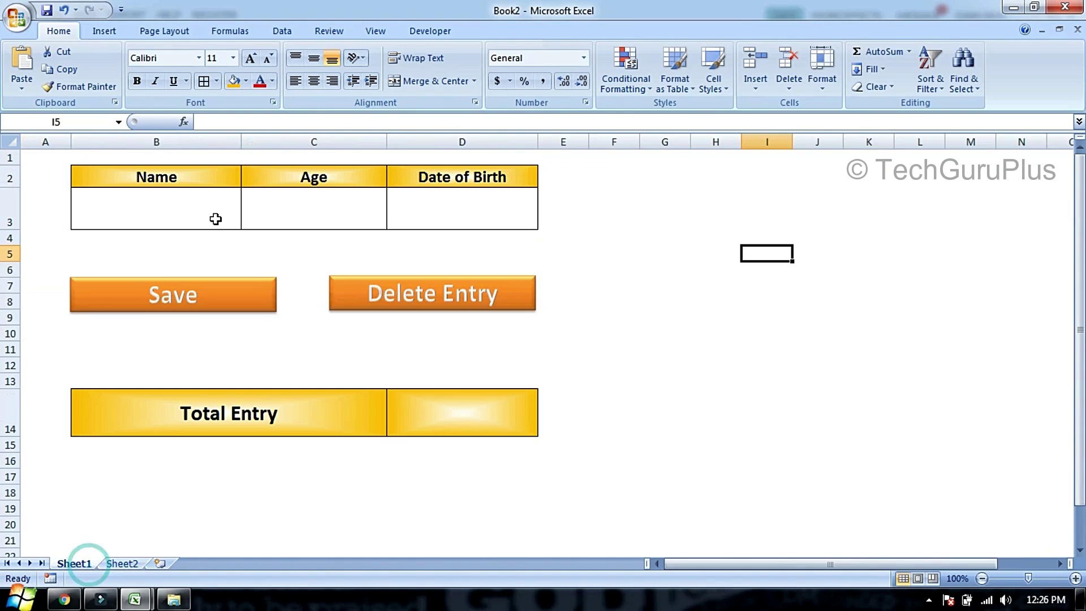
{"action": "left_click", "coordinate": [198, 175]}
{"action": "right_click", "coordinate": [11, 176]}
{"action": "left_click", "coordinate": [40, 205]}
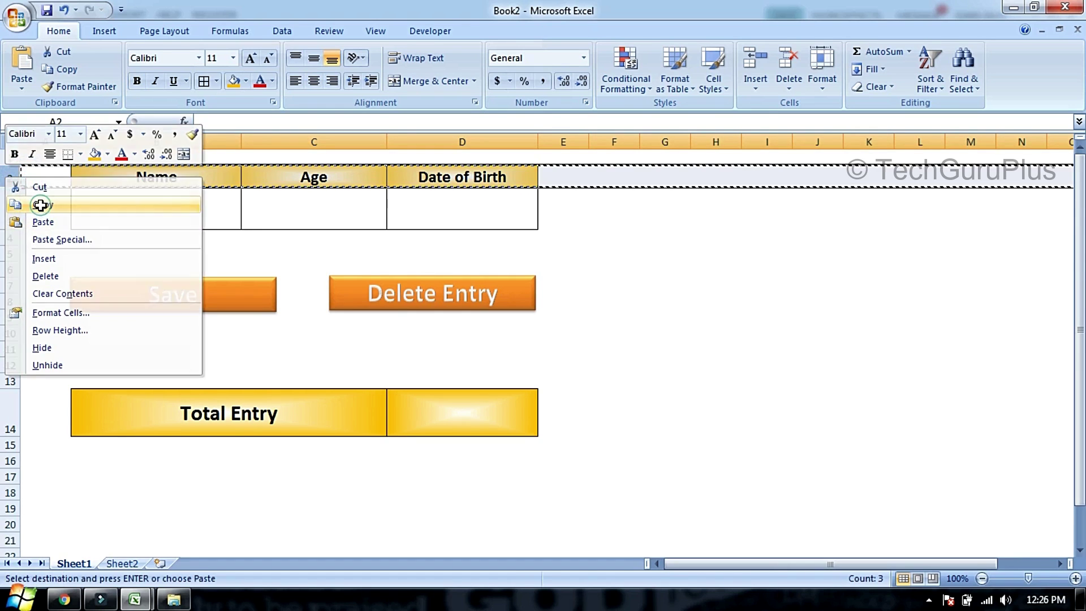
{"action": "left_click", "coordinate": [122, 564]}
{"action": "right_click", "coordinate": [11, 173]}
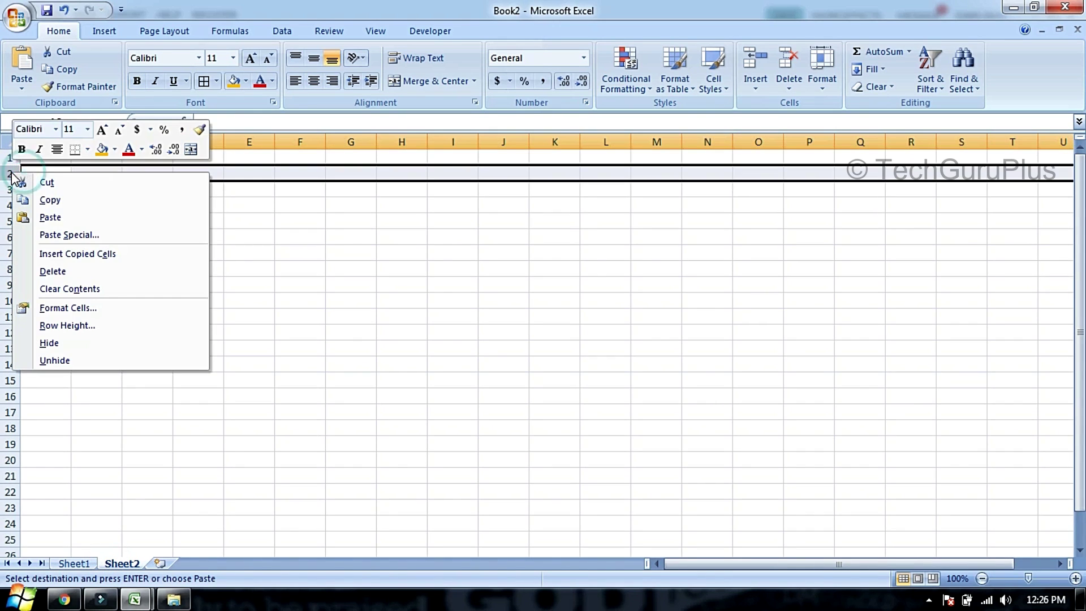
{"action": "left_click", "coordinate": [65, 253]}
{"action": "left_click", "coordinate": [362, 195]}
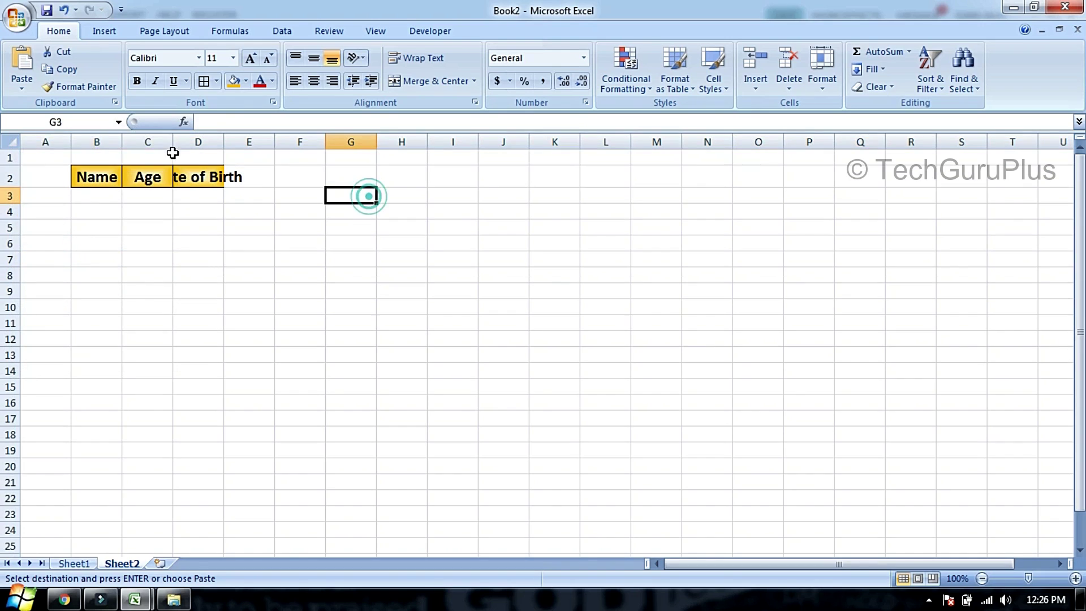
Autofit Sheet2's columns and widen columns B, C and D
{"action": "left_click", "coordinate": [10, 141]}
{"action": "double_click", "coordinate": [69, 142]}
{"action": "left_click", "coordinate": [136, 226]}
{"action": "left_click_drag", "start_coordinate": [118, 142], "coordinate": [309, 141]}
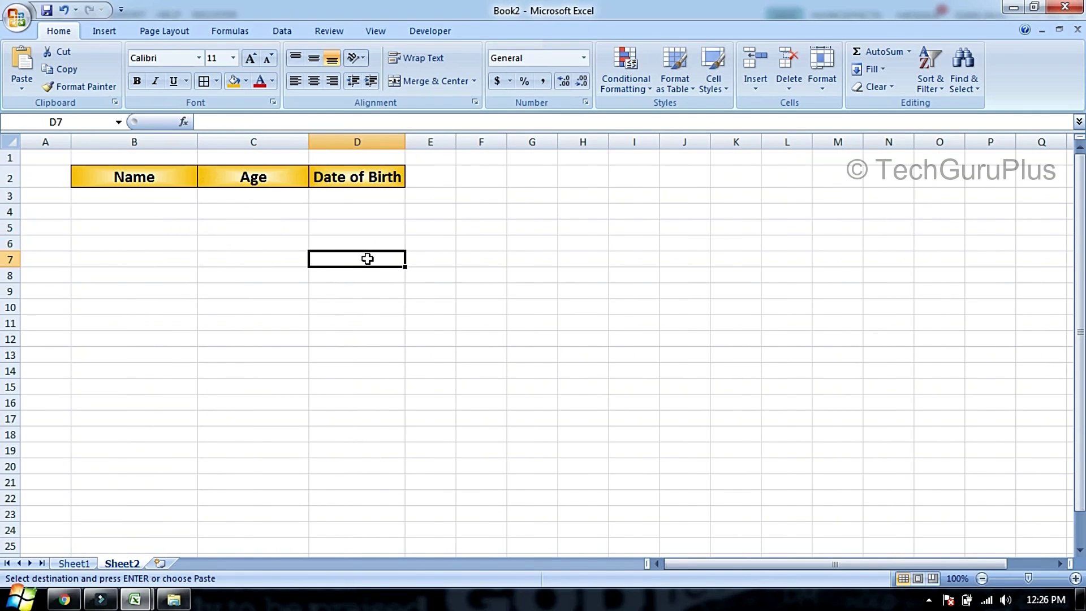
{"action": "left_click_drag", "start_coordinate": [406, 141], "coordinate": [474, 152]}
{"action": "left_click", "coordinate": [498, 243]}
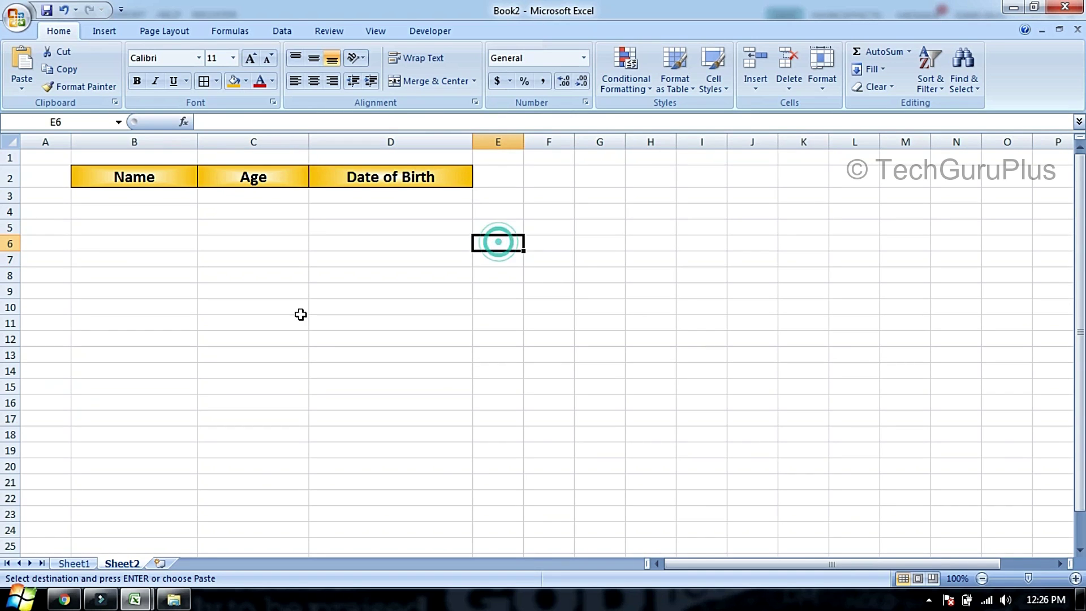
Hide Sheet2's gridlines, return to Sheet1 and cancel the pending copy
{"action": "left_click", "coordinate": [378, 30]}
{"action": "left_click", "coordinate": [249, 70]}
{"action": "left_click", "coordinate": [750, 321]}
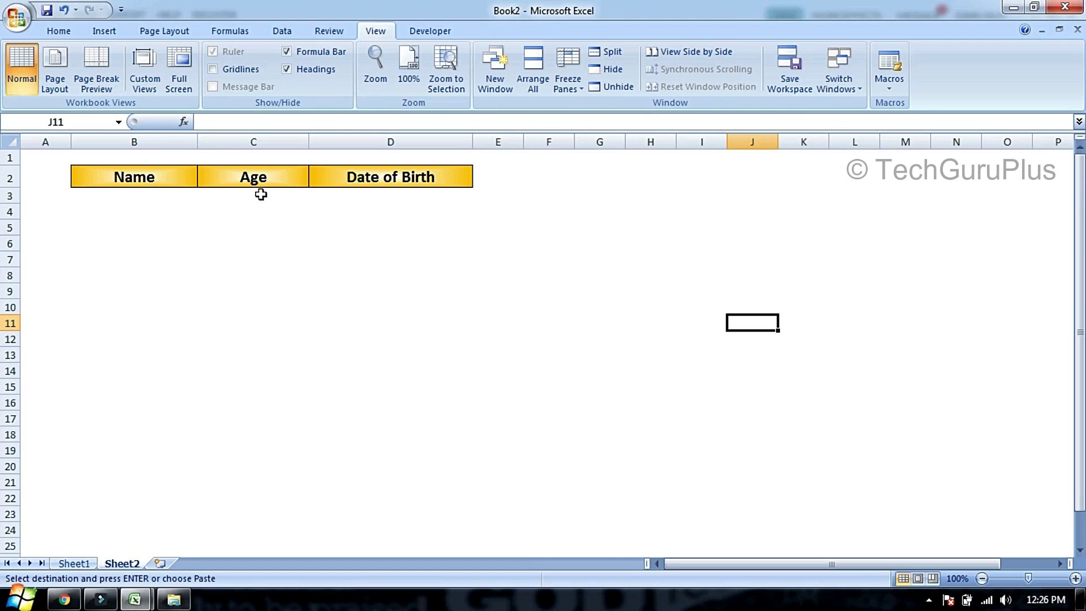
{"action": "left_click", "coordinate": [562, 344]}
{"action": "left_click", "coordinate": [74, 563]}
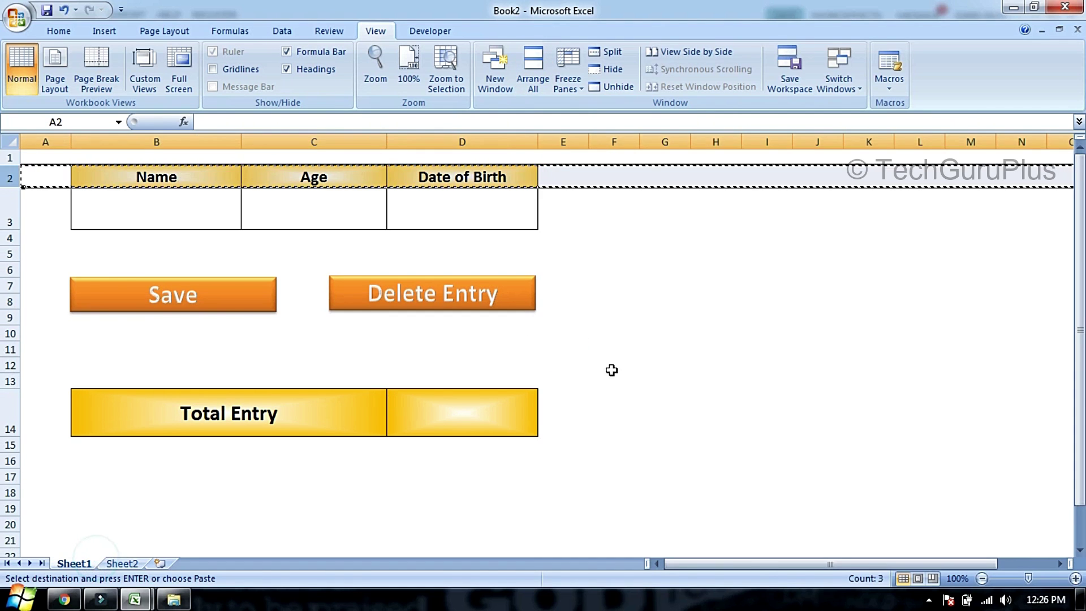
{"action": "left_click", "coordinate": [670, 364]}
{"action": "key", "text": "Escape"}
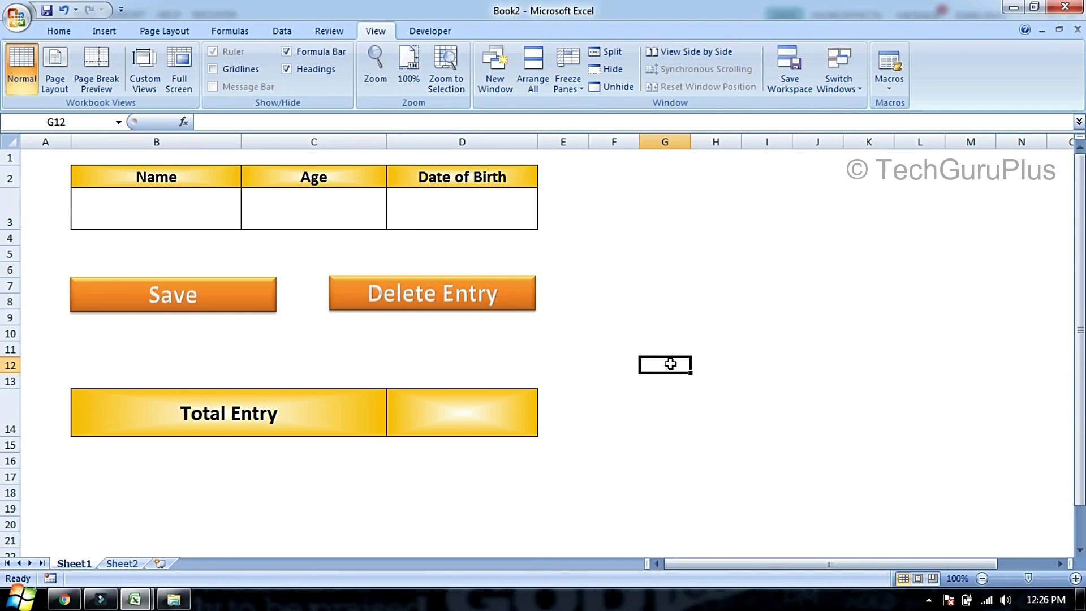
Enter ABC, 55 and '01-01-1965 in row 3's Name, Age and Date of Birth cells
{"action": "left_click", "coordinate": [194, 217]}
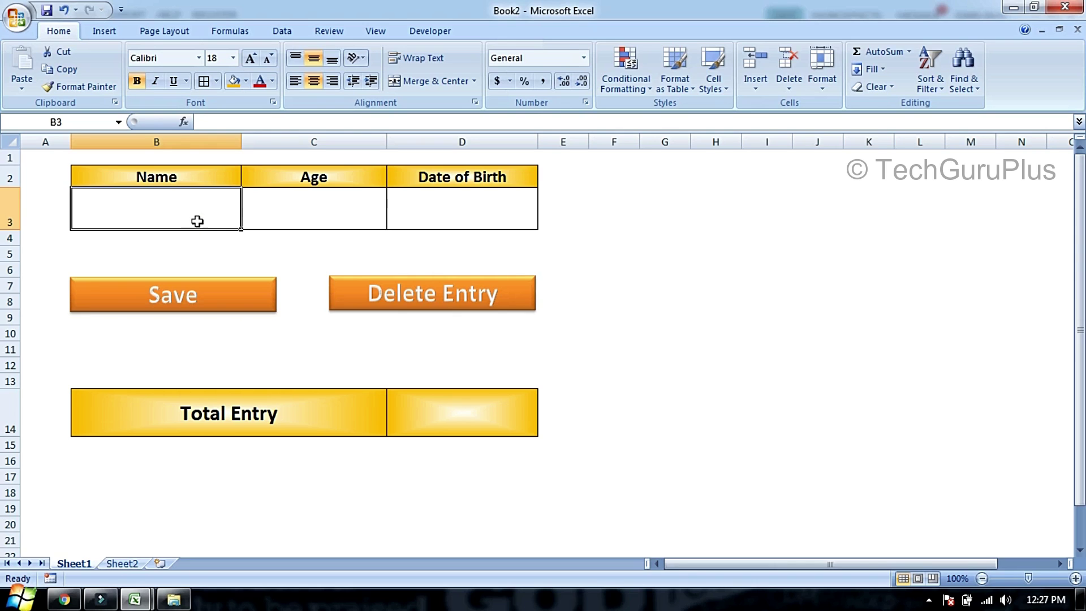
{"action": "key", "text": "ctrl+z"}
{"action": "type", "text": "ABC"}
{"action": "key", "text": "Tab"}
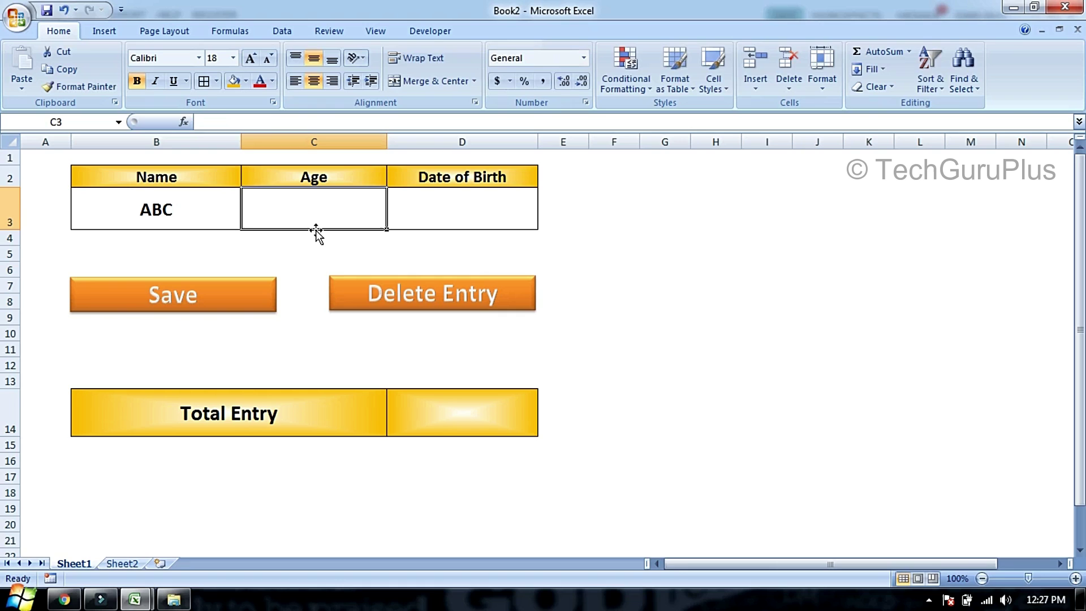
{"action": "type", "text": "55"}
{"action": "key", "text": "Tab"}
{"action": "type", "text": "'"}
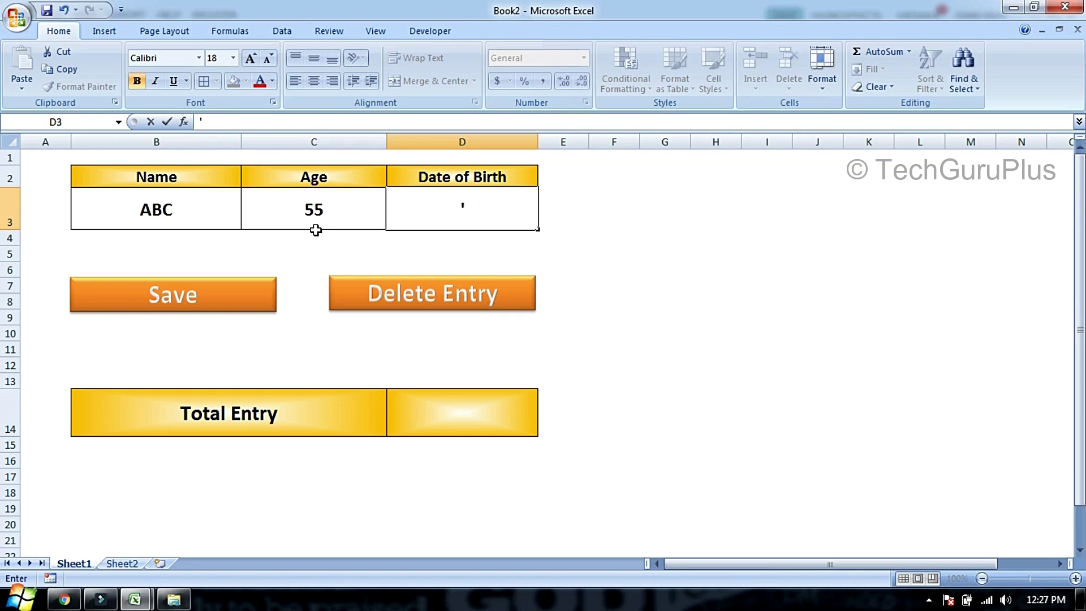
{"action": "type", "text": "01-01-1965"}
{"action": "key", "text": "Return"}
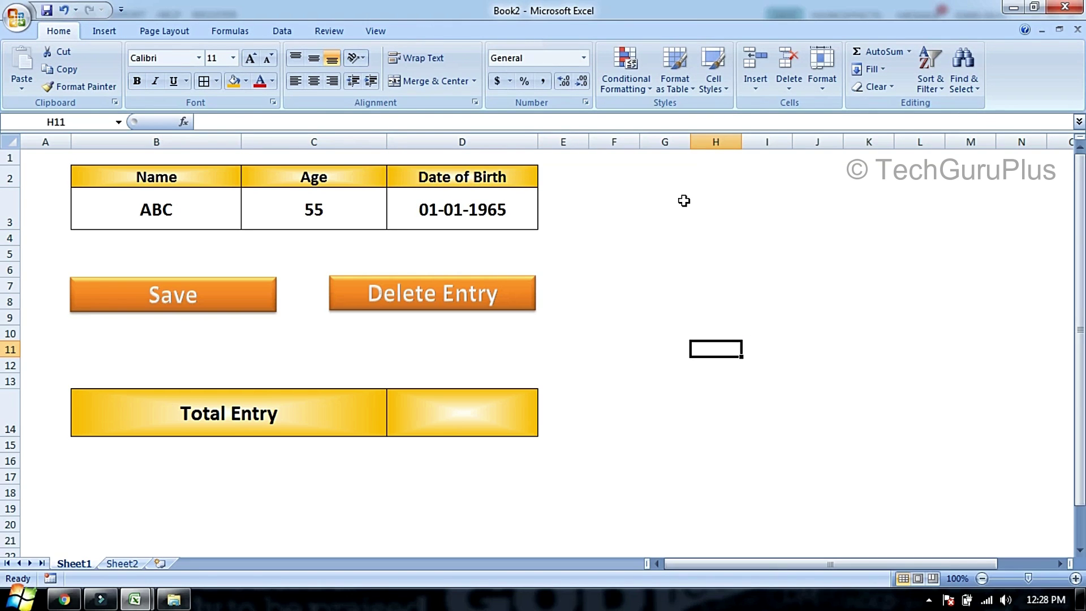
Turn on Show Developer tab in the Ribbon in Excel Options
{"action": "left_click", "coordinate": [376, 32]}
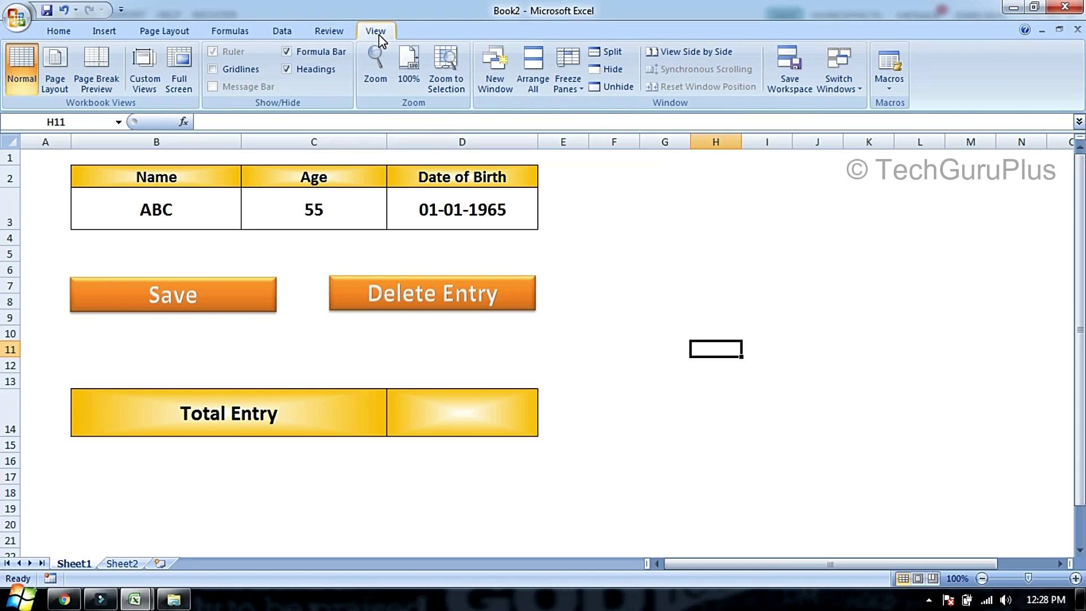
{"action": "left_click", "coordinate": [890, 91]}
{"action": "left_click", "coordinate": [812, 217]}
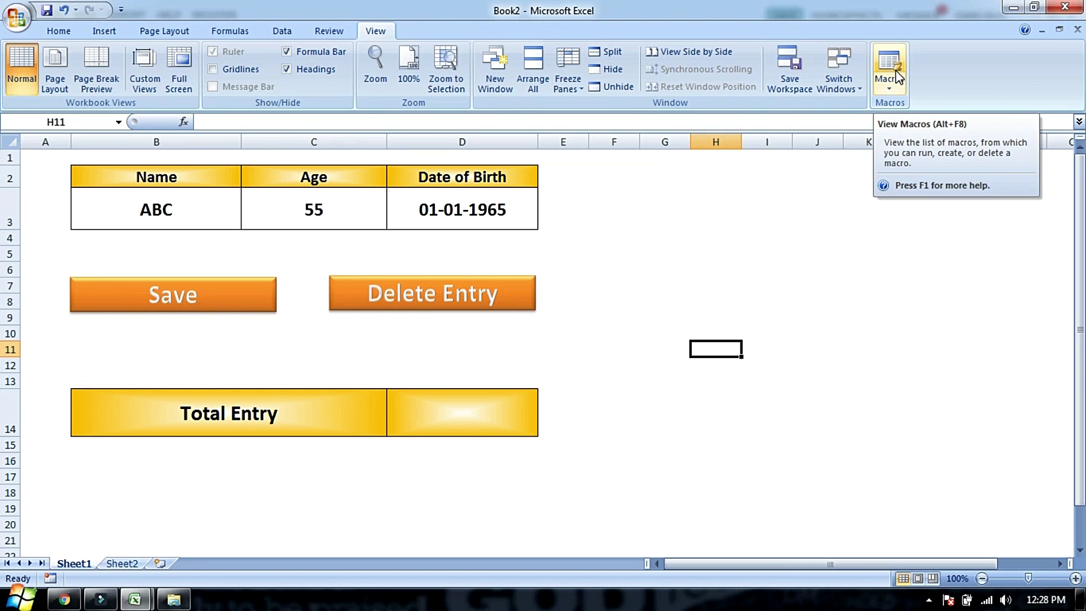
{"action": "left_click", "coordinate": [17, 17]}
{"action": "left_click", "coordinate": [225, 364]}
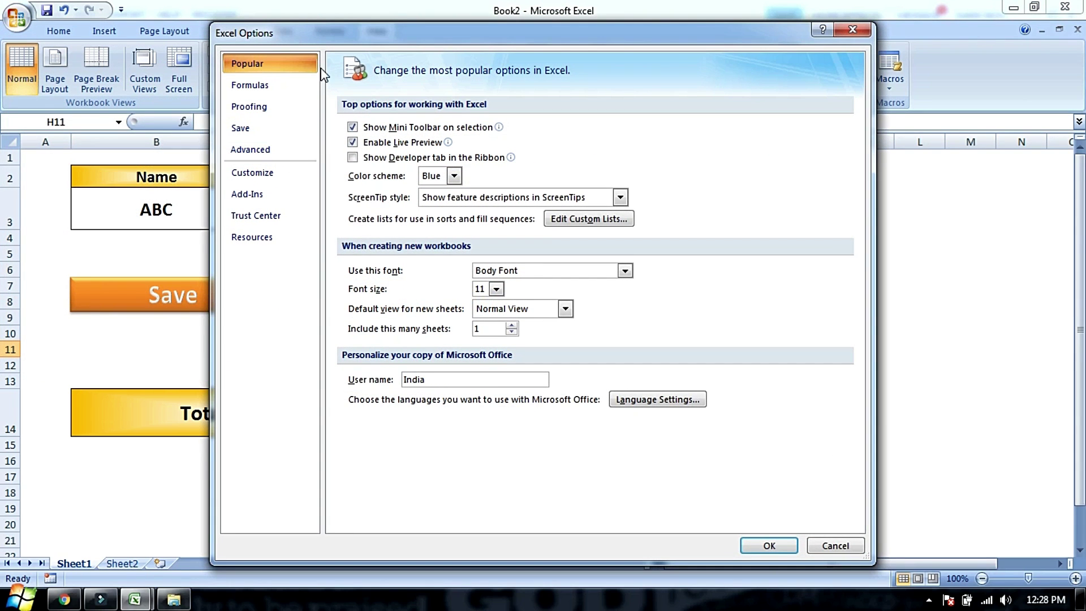
{"action": "left_click", "coordinate": [352, 158]}
{"action": "left_click", "coordinate": [776, 544]}
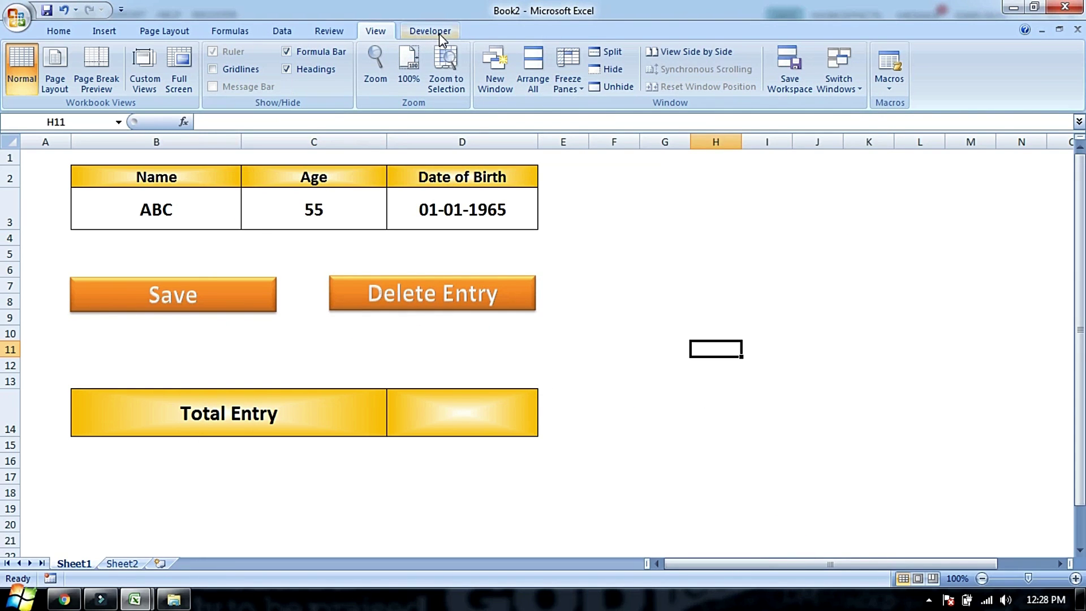
Check the Developer tab, then open the View tab's Macros dropdown
{"action": "left_click", "coordinate": [438, 33]}
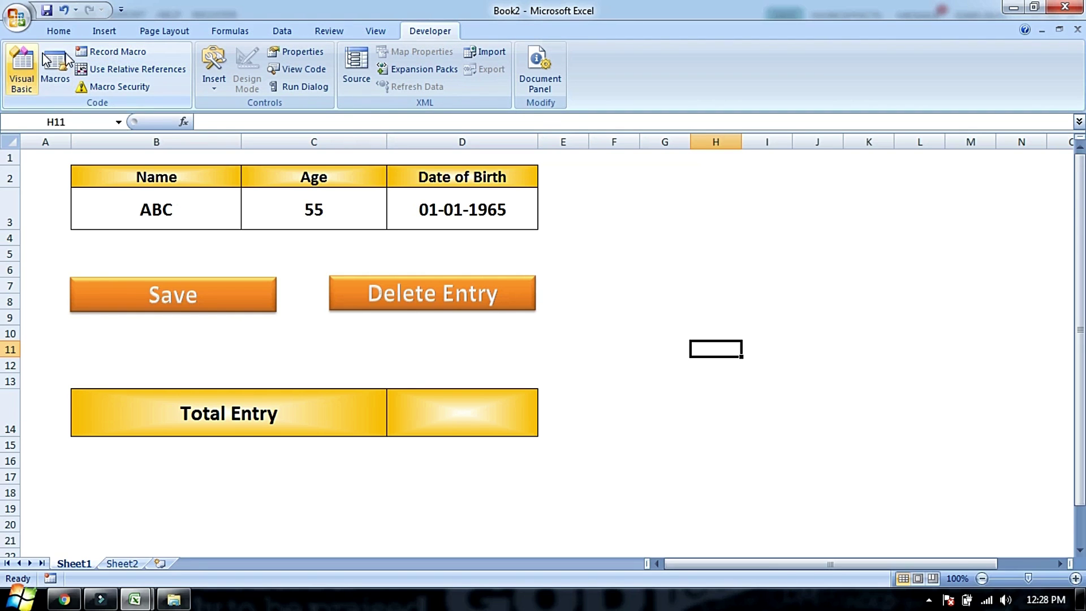
{"action": "left_click", "coordinate": [366, 38]}
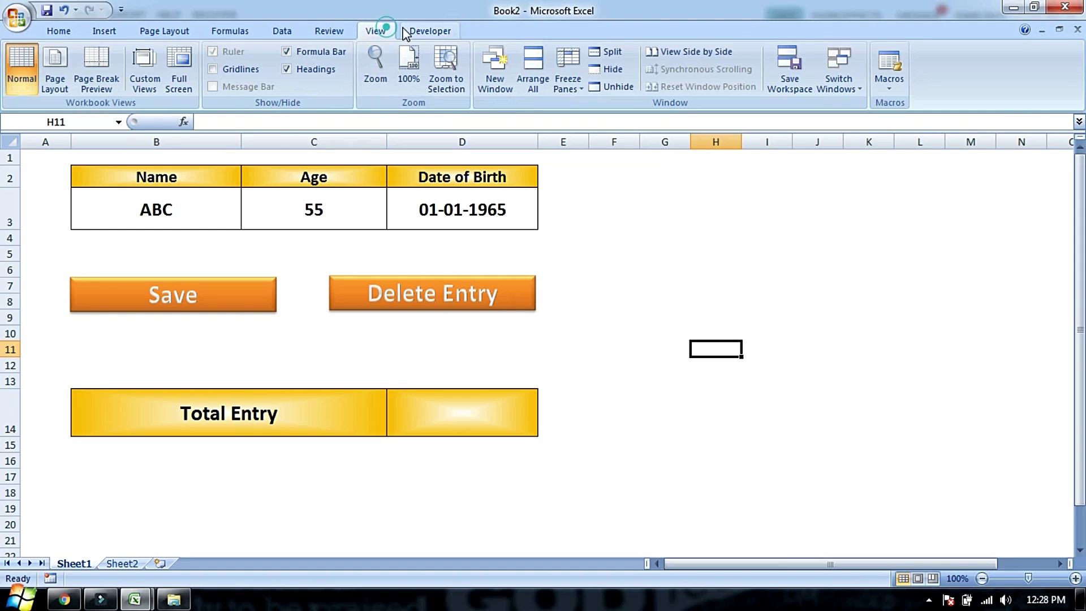
{"action": "left_click", "coordinate": [892, 82]}
{"action": "left_click", "coordinate": [960, 64]}
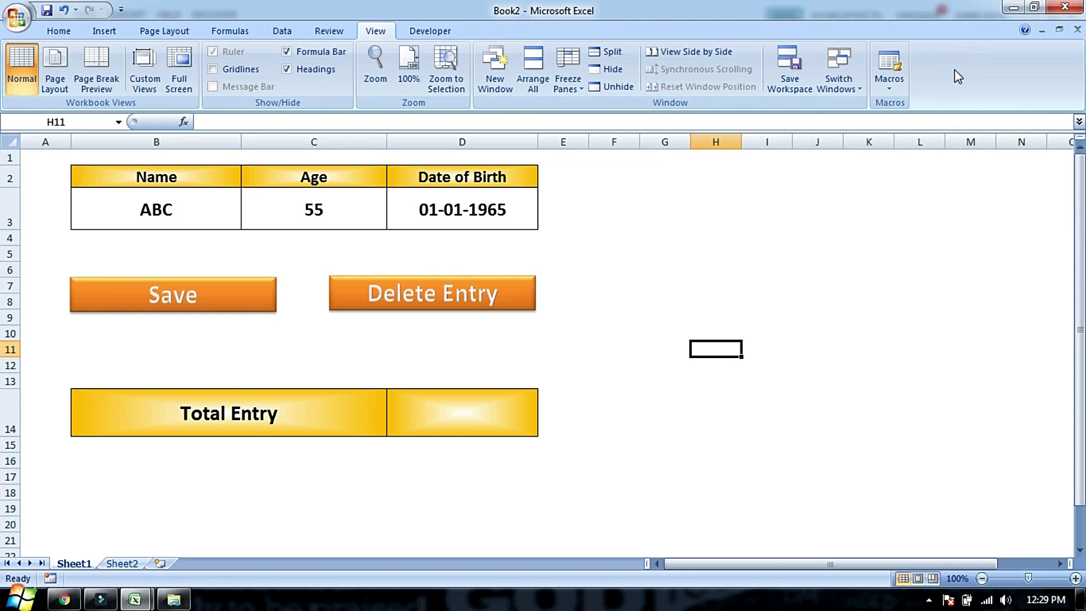
{"action": "left_click", "coordinate": [888, 89]}
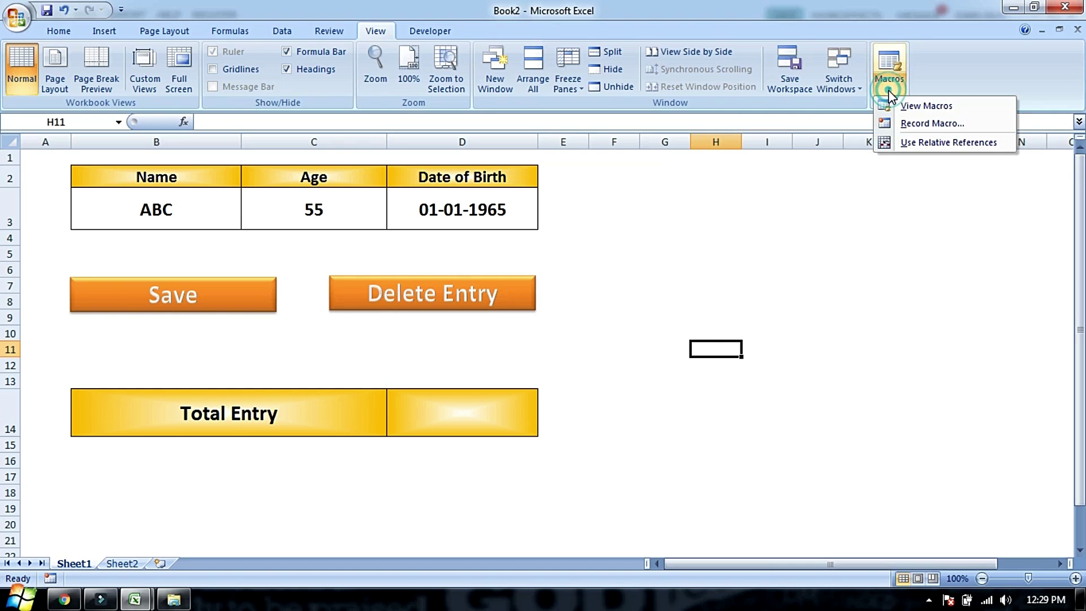
Record a new macro named SAVE, shortcut Ctrl+Shift+S, stored in the Personal Macro Workbook
{"action": "left_click", "coordinate": [904, 125]}
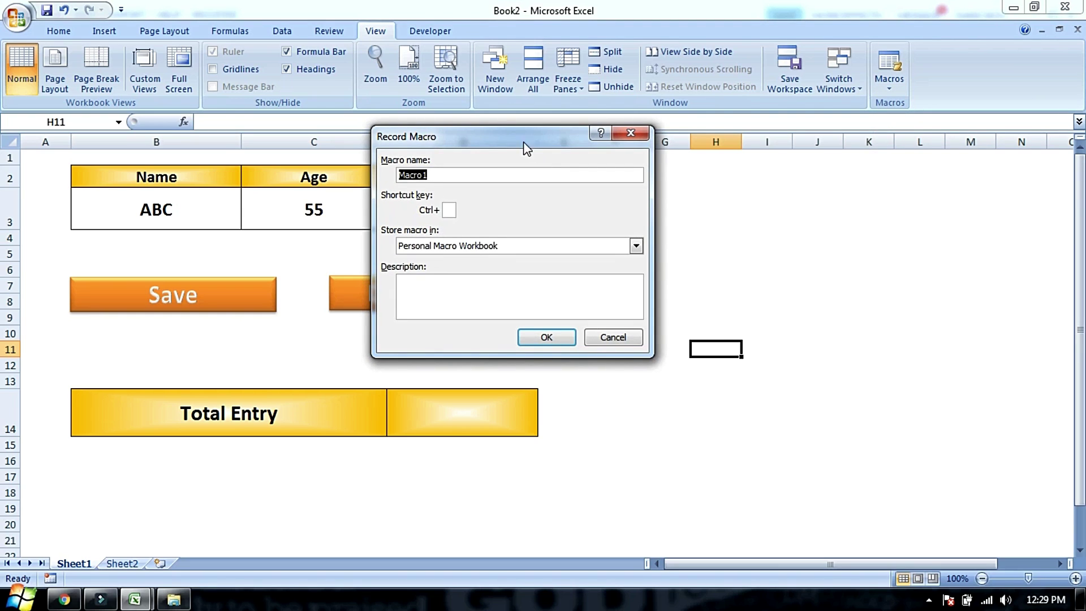
{"action": "left_click_drag", "start_coordinate": [512, 136], "coordinate": [782, 192]}
{"action": "left_click", "coordinate": [746, 231]}
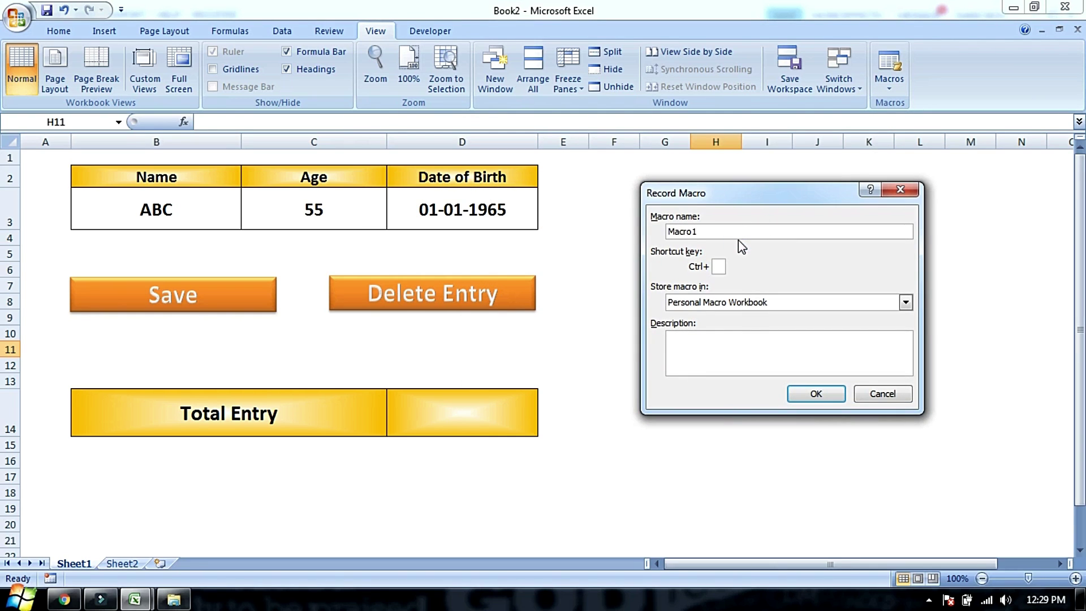
{"action": "double_click", "coordinate": [714, 231]}
{"action": "type", "text": "s"}
{"action": "type", "text": "AVE"}
{"action": "key", "text": "Home"}
{"action": "key", "text": "Delete"}
{"action": "type", "text": "S"}
{"action": "type", "text": "S"}
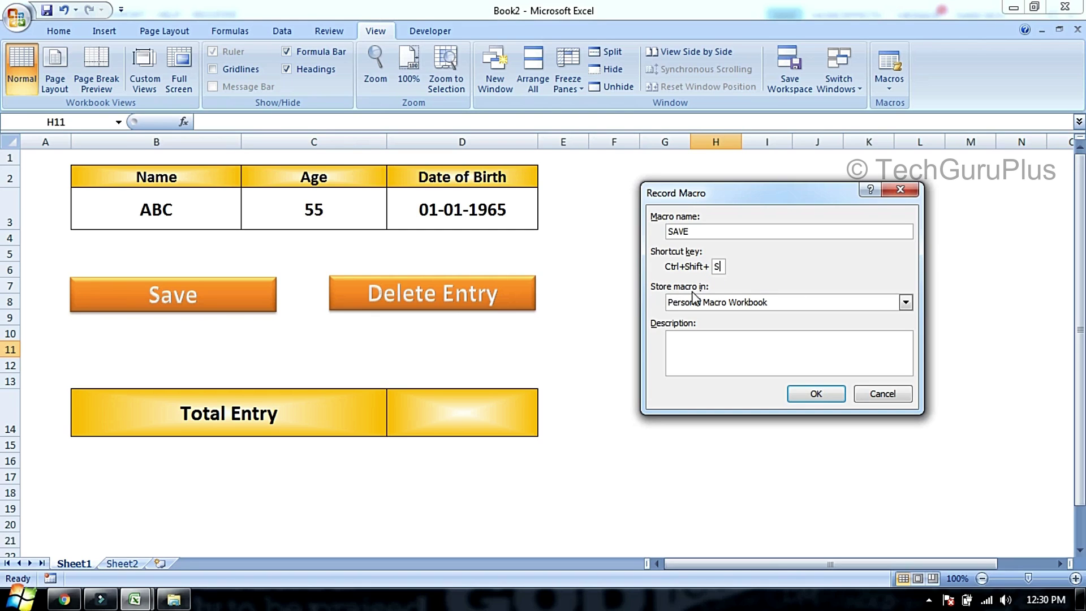
{"action": "left_click", "coordinate": [722, 303]}
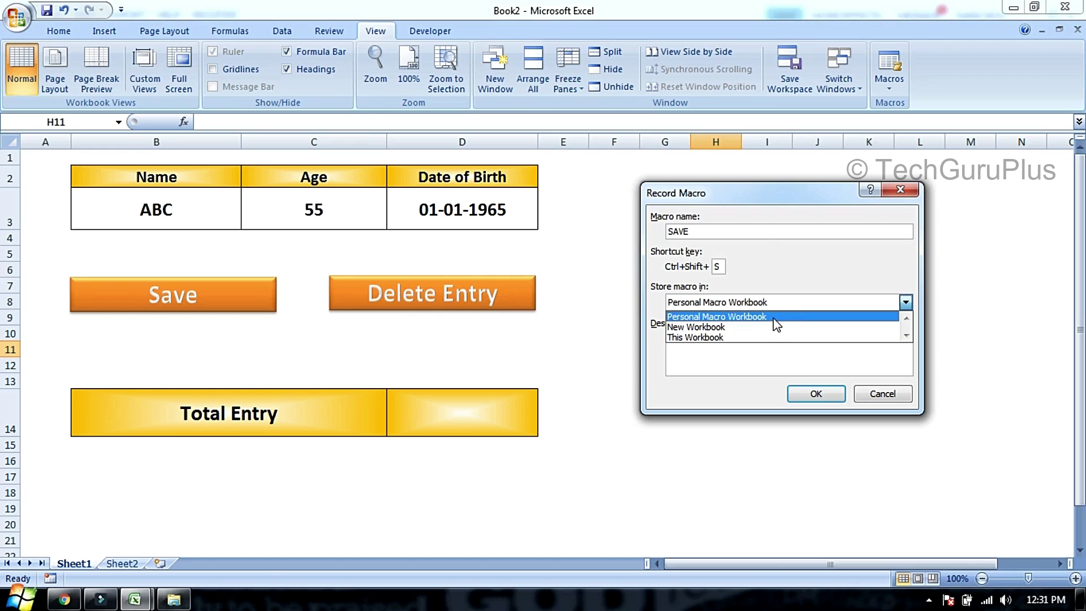
{"action": "left_click", "coordinate": [773, 318]}
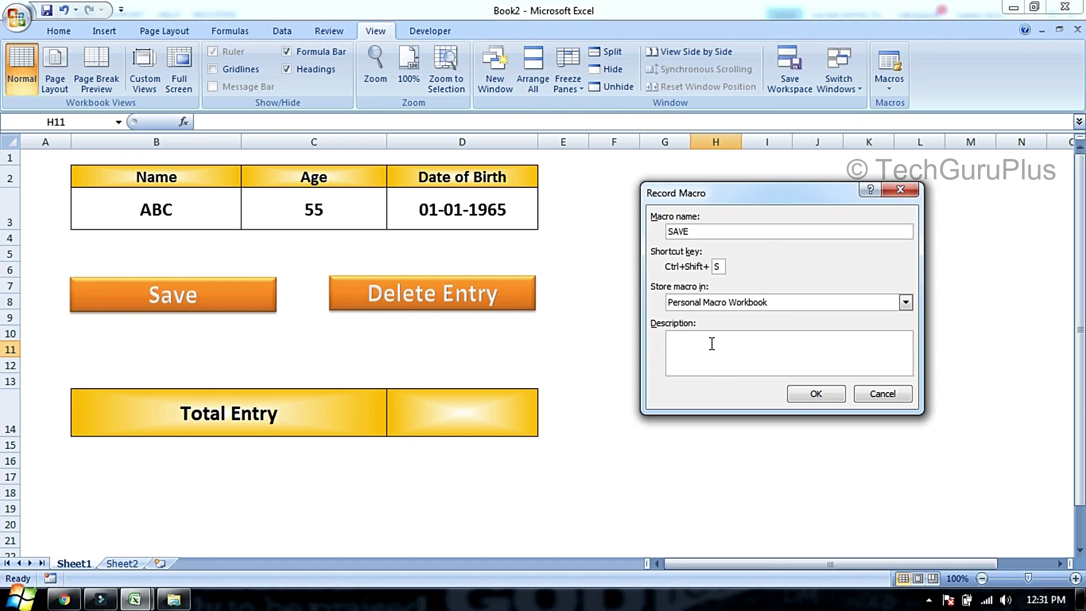
{"action": "left_click", "coordinate": [815, 394]}
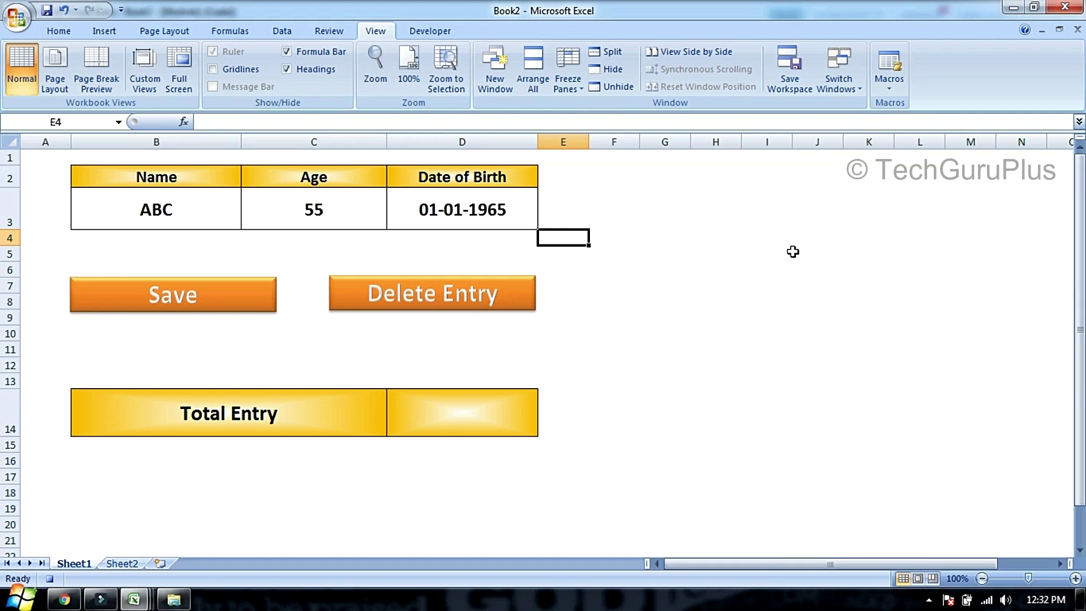
While recording, copy the ABC entry in row 3 on Sheet1
{"action": "left_click", "coordinate": [884, 93]}
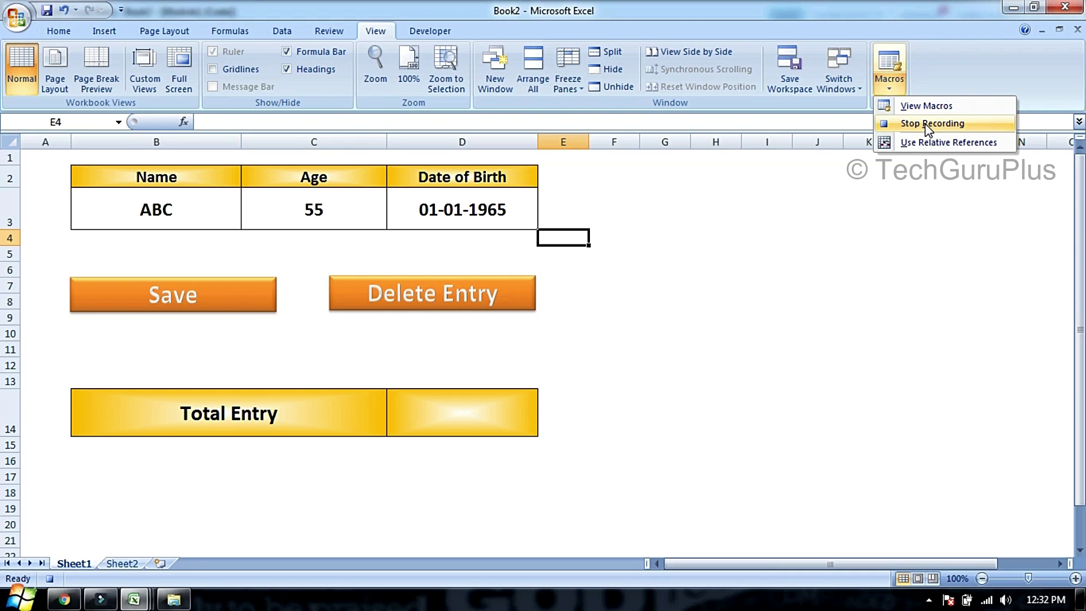
{"action": "left_click", "coordinate": [429, 31]}
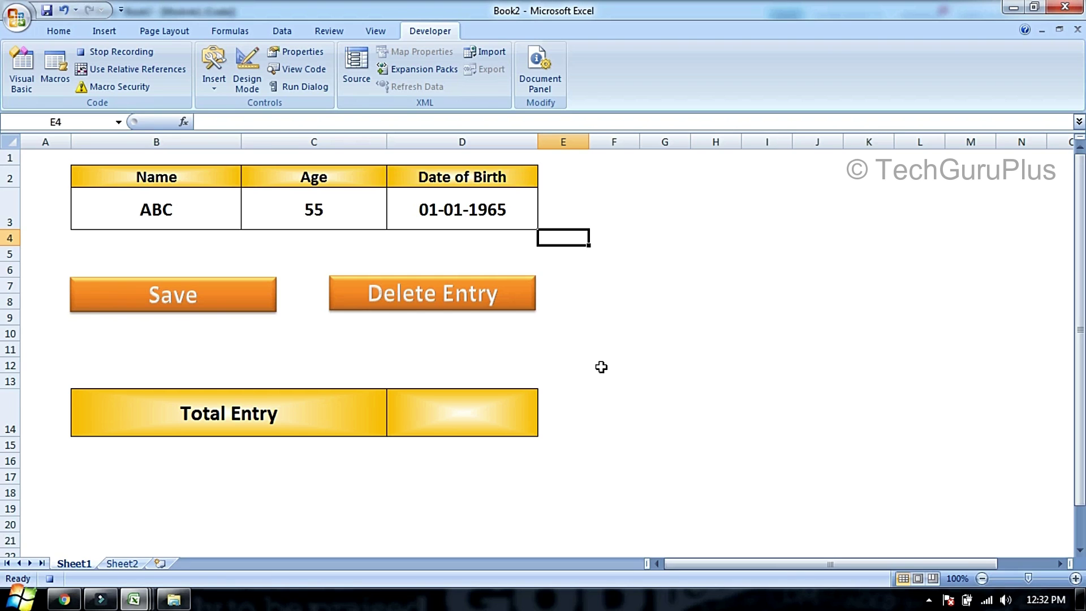
{"action": "left_click", "coordinate": [665, 284]}
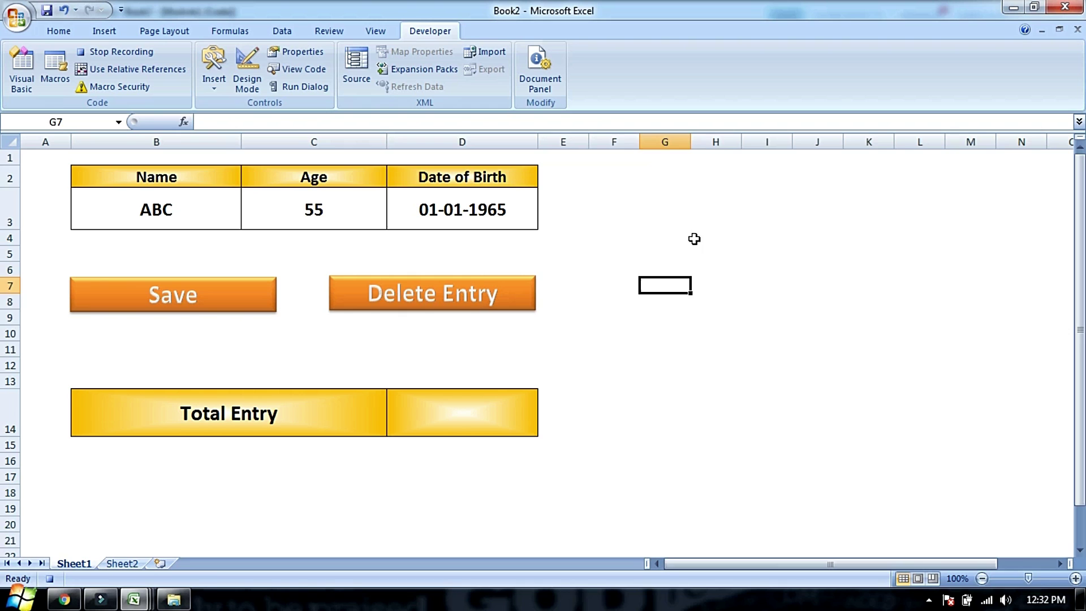
{"action": "left_click", "coordinate": [688, 305]}
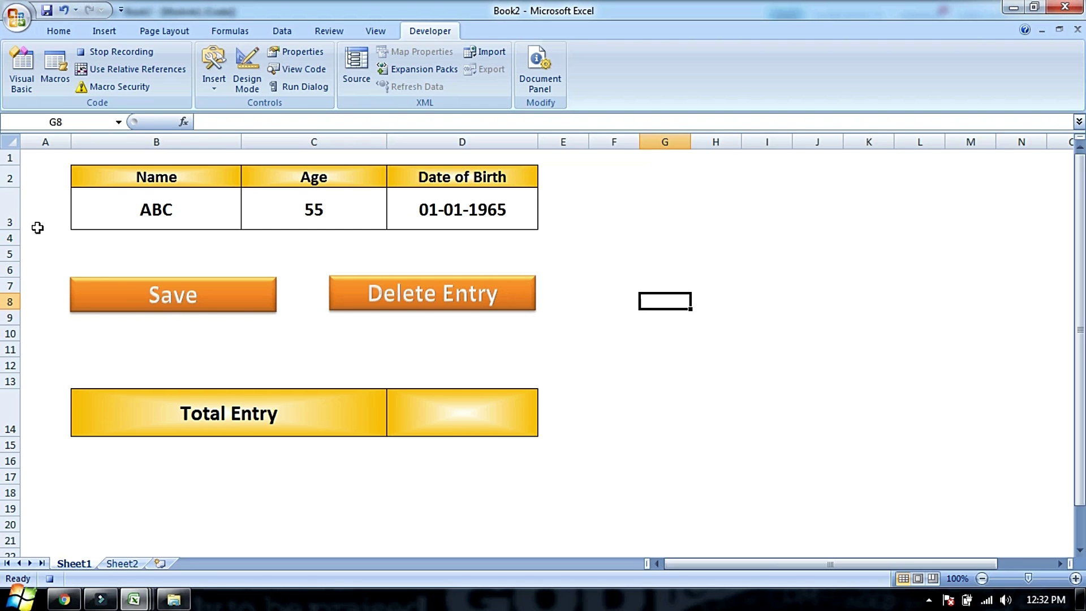
{"action": "right_click", "coordinate": [11, 220]}
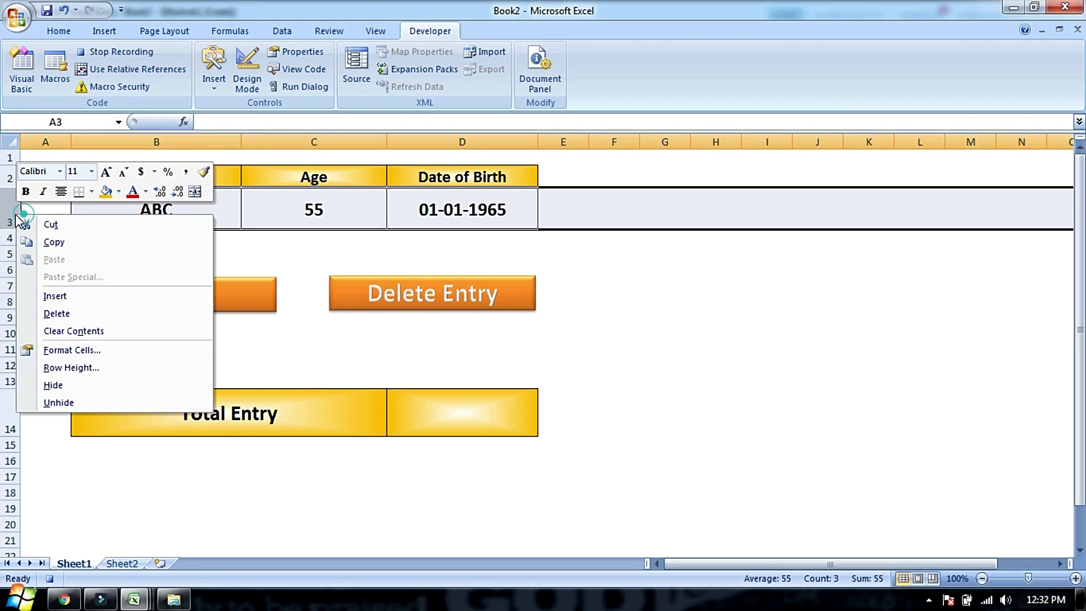
{"action": "left_click", "coordinate": [28, 242]}
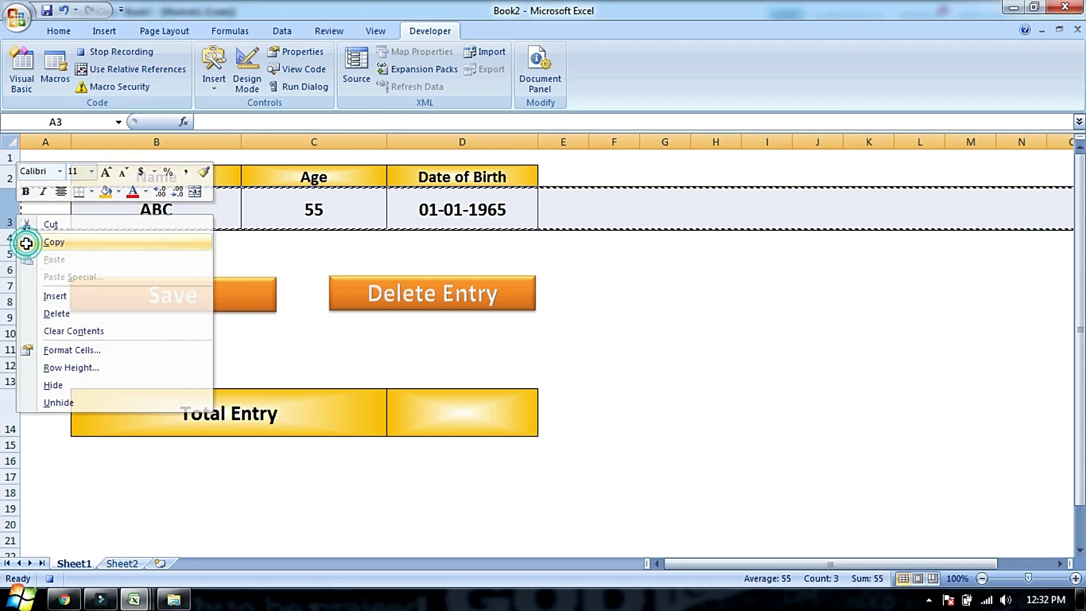
Insert the copied entry as row 3 on Sheet2, then return to Sheet1
{"action": "left_click", "coordinate": [116, 563]}
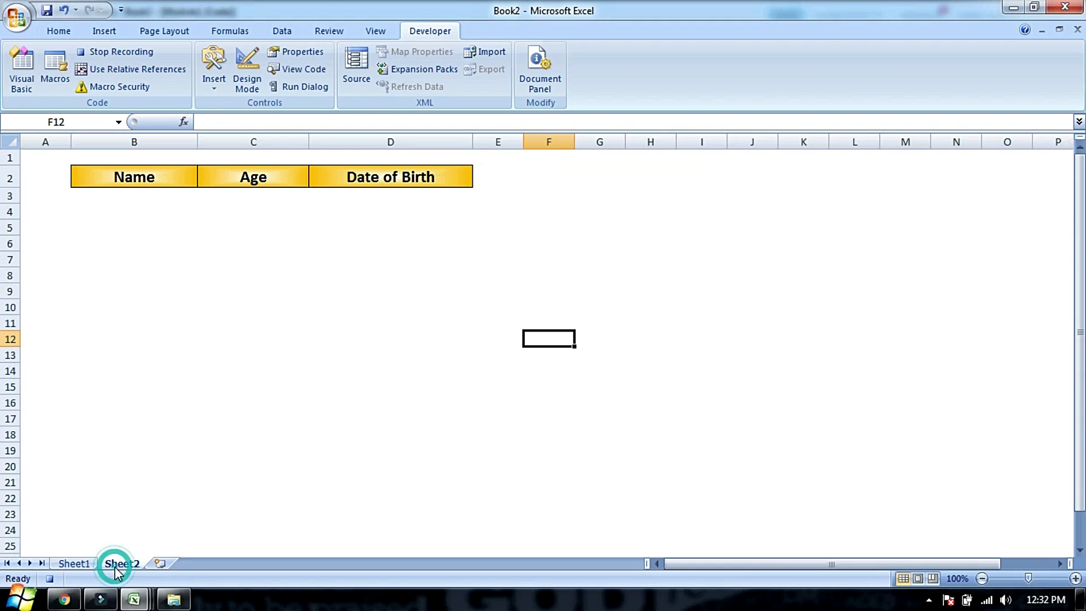
{"action": "left_click", "coordinate": [11, 196]}
{"action": "right_click", "coordinate": [11, 196]}
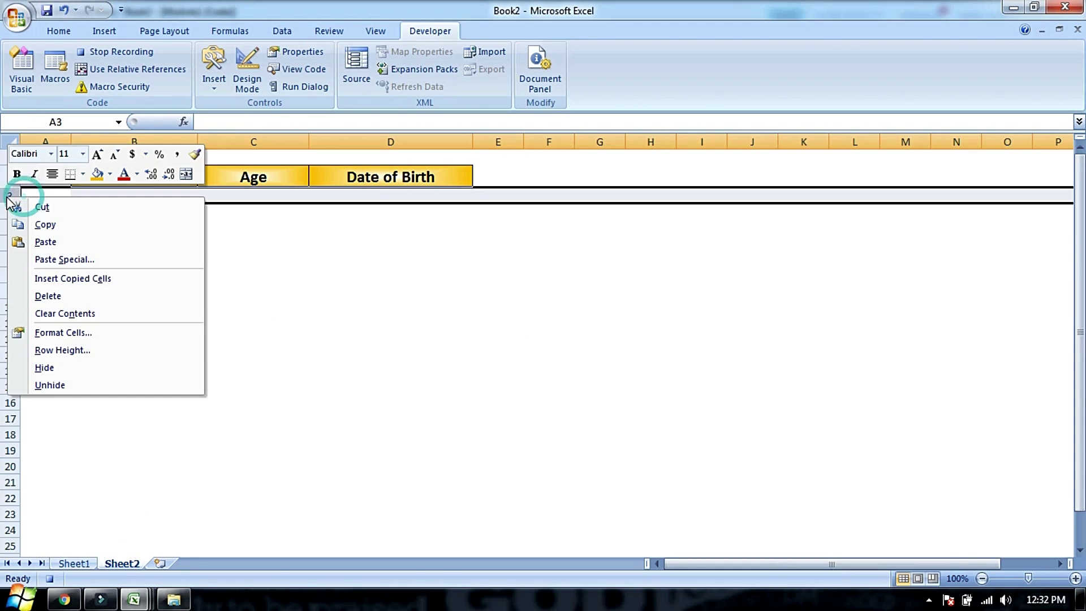
{"action": "left_click", "coordinate": [78, 286]}
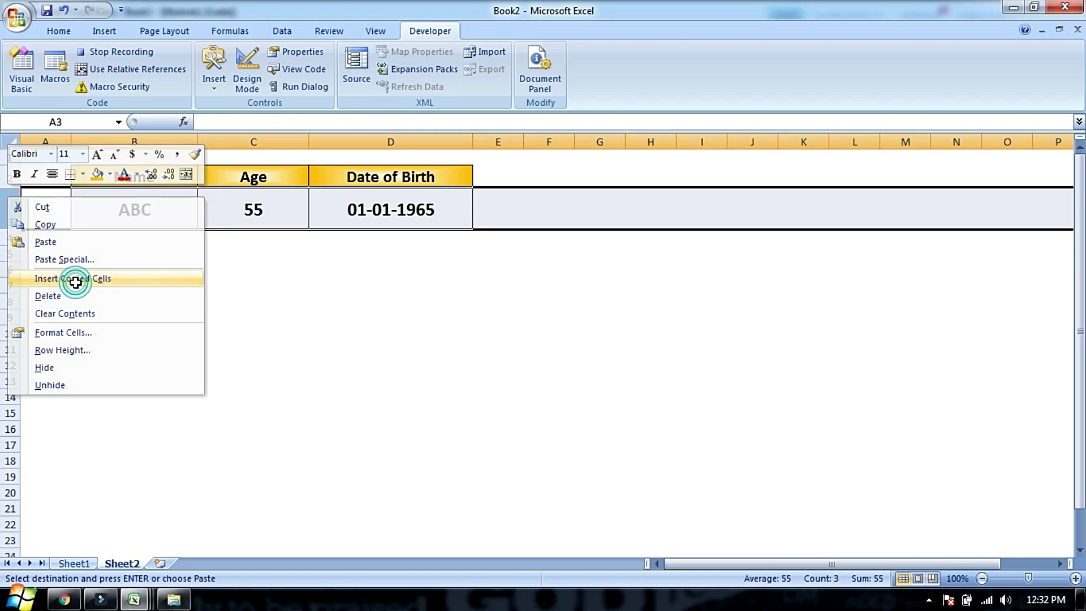
{"action": "left_click", "coordinate": [342, 210]}
{"action": "left_click", "coordinate": [525, 314]}
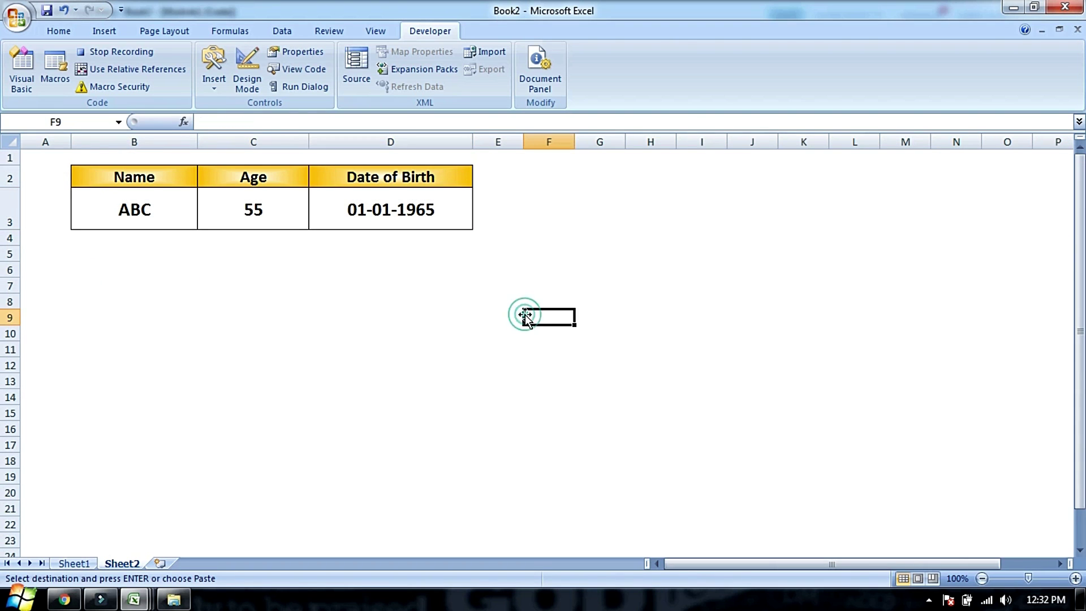
{"action": "left_click", "coordinate": [74, 563]}
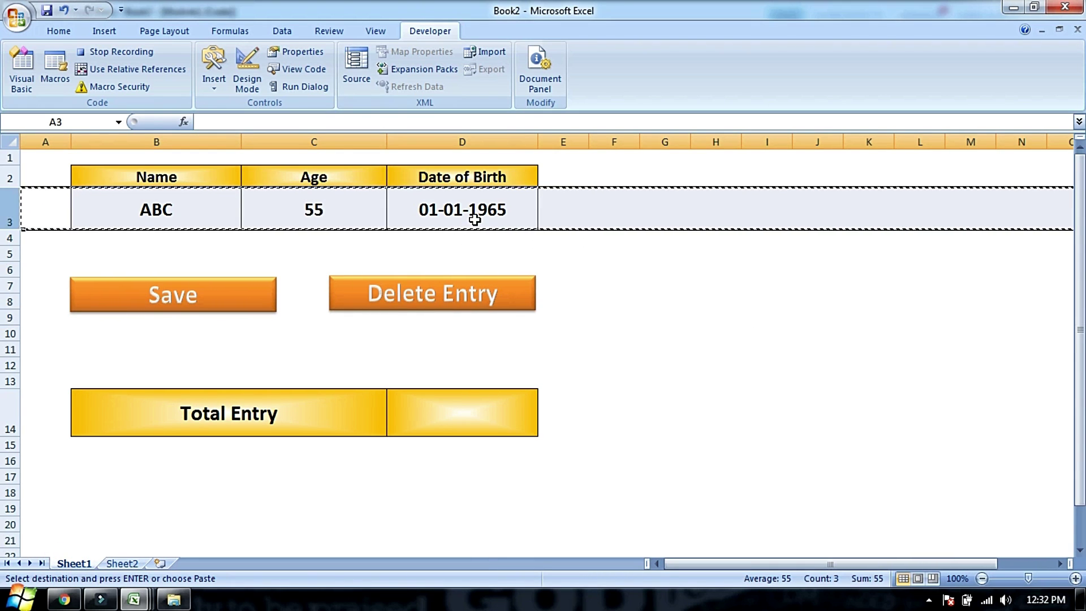
Clear the ABC, 55, 01-01-1965 values from row 3 and stop the recording
{"action": "key", "text": "Delete"}
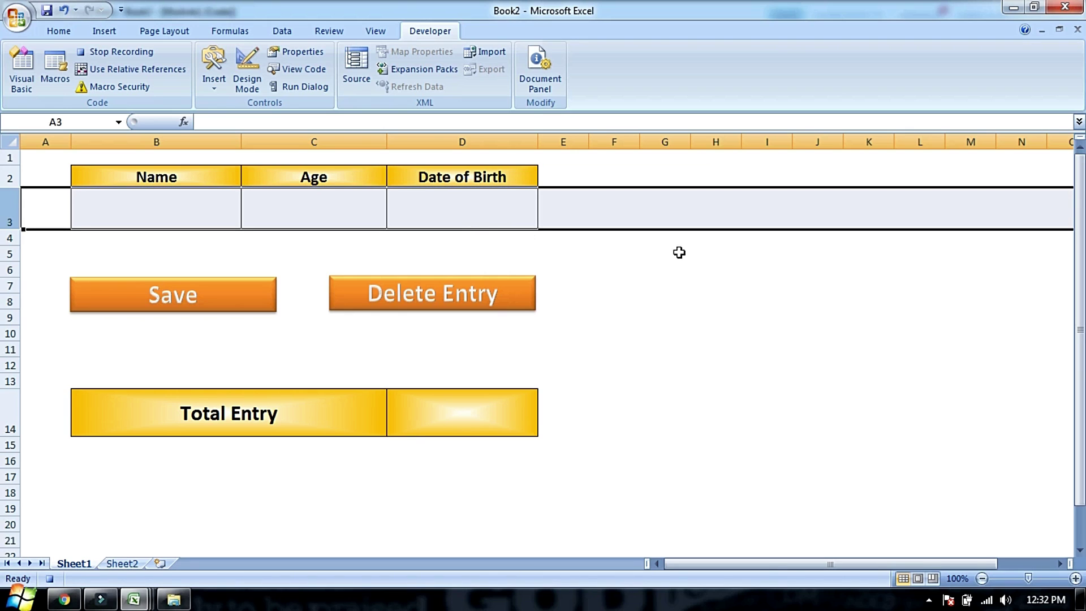
{"action": "left_click", "coordinate": [624, 301]}
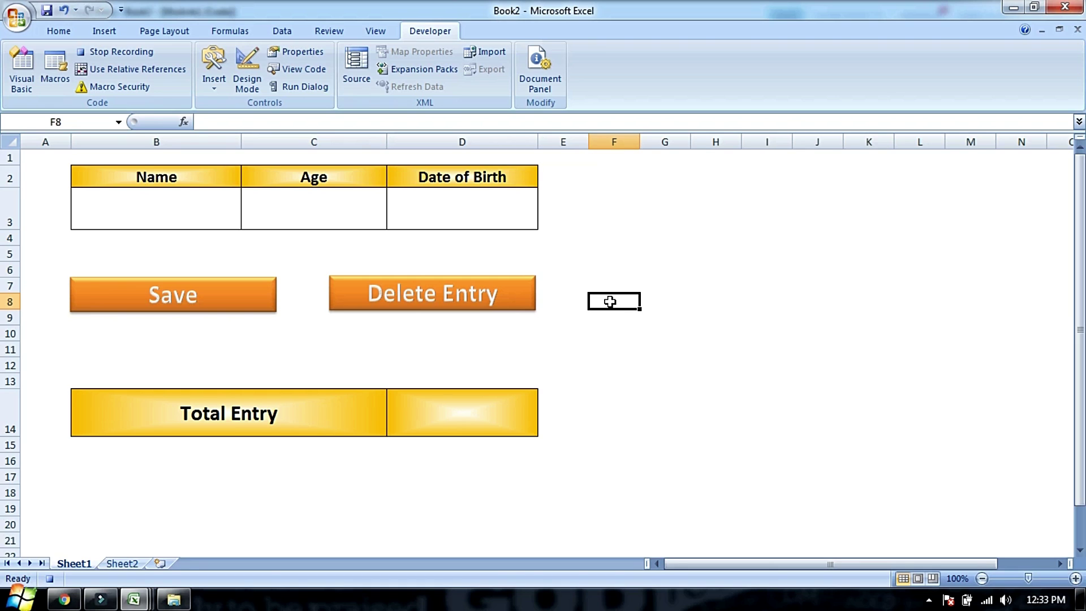
{"action": "left_click", "coordinate": [673, 183]}
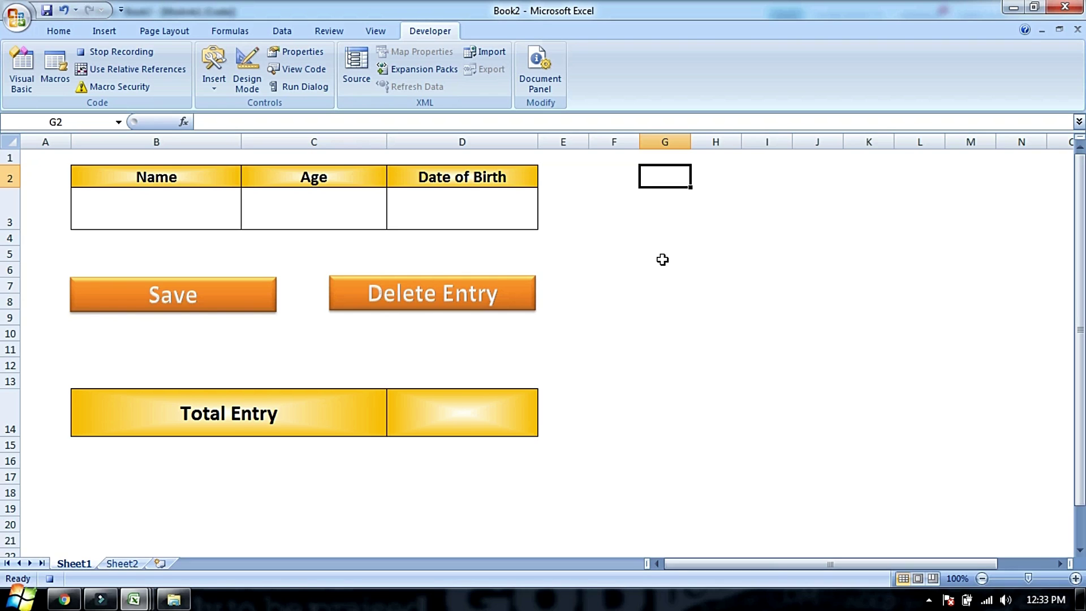
{"action": "left_click", "coordinate": [127, 51]}
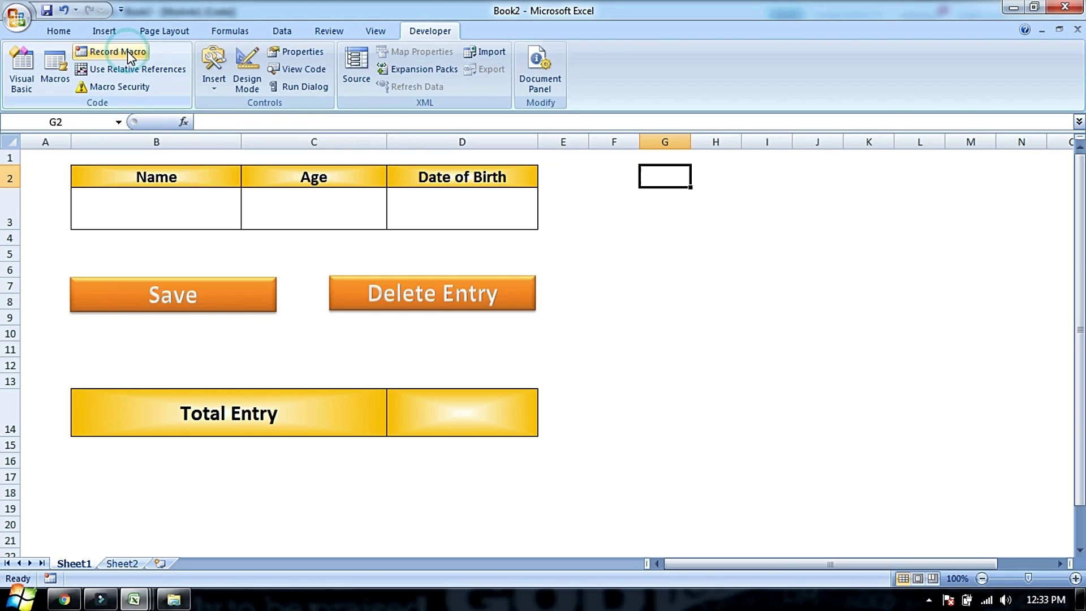
Select the Save button shape on Sheet1
{"action": "left_click", "coordinate": [241, 298]}
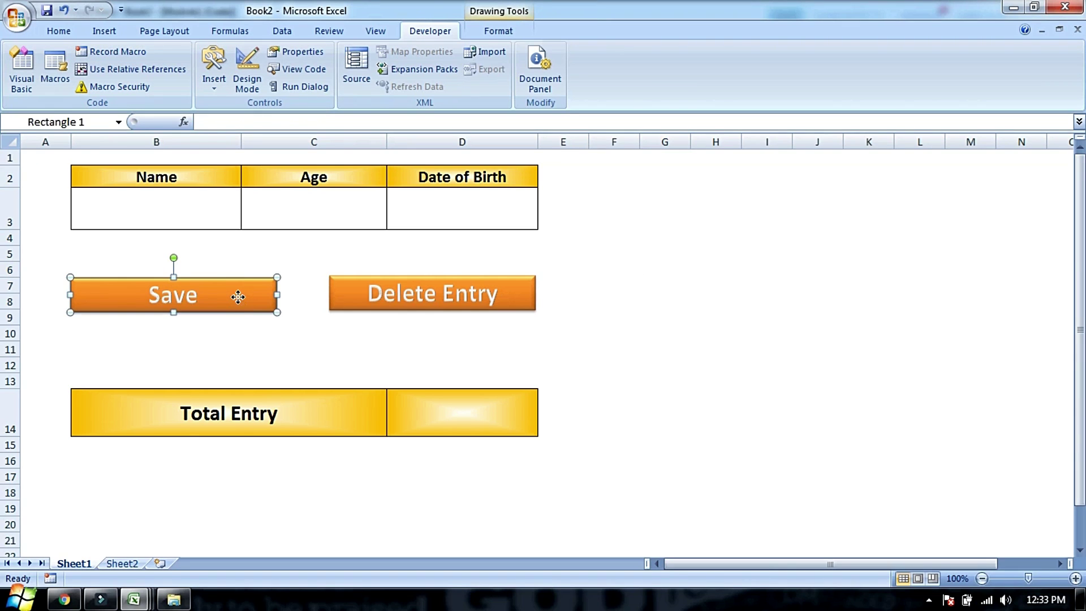
{"action": "left_click", "coordinate": [205, 343]}
{"action": "left_click", "coordinate": [214, 306]}
Assign the PERSONAL.XLSB!SAVE macro to the Save button shape
{"action": "right_click", "coordinate": [215, 298]}
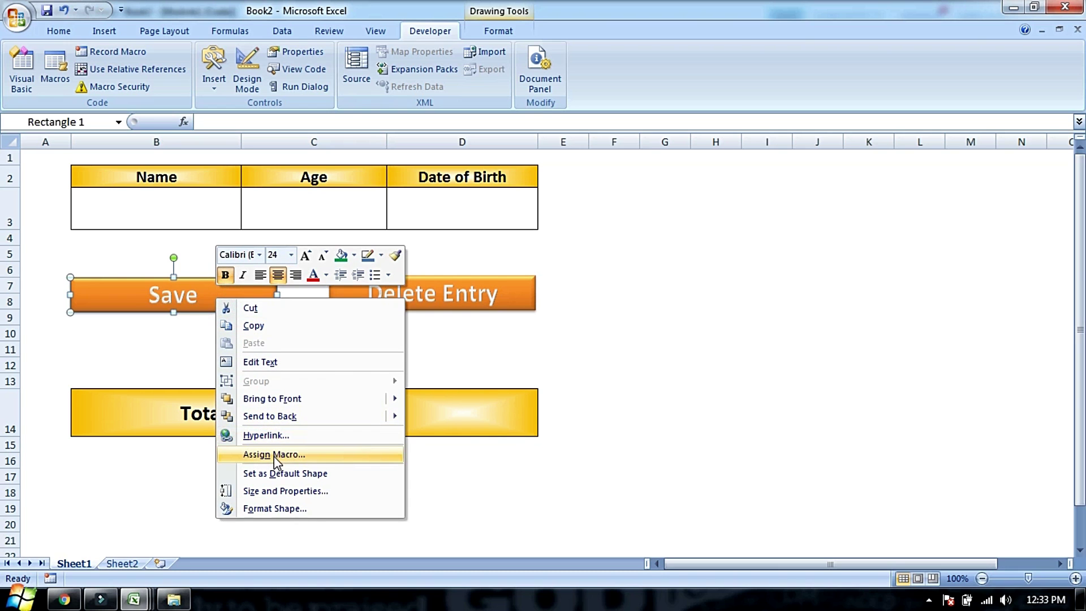
{"action": "left_click", "coordinate": [314, 455]}
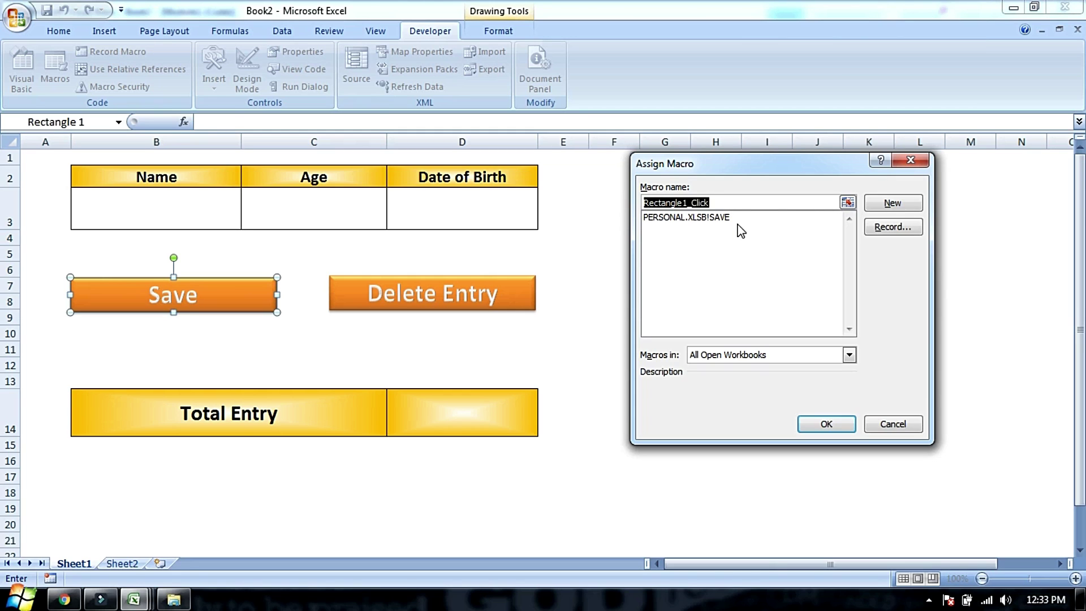
{"action": "left_click", "coordinate": [701, 235]}
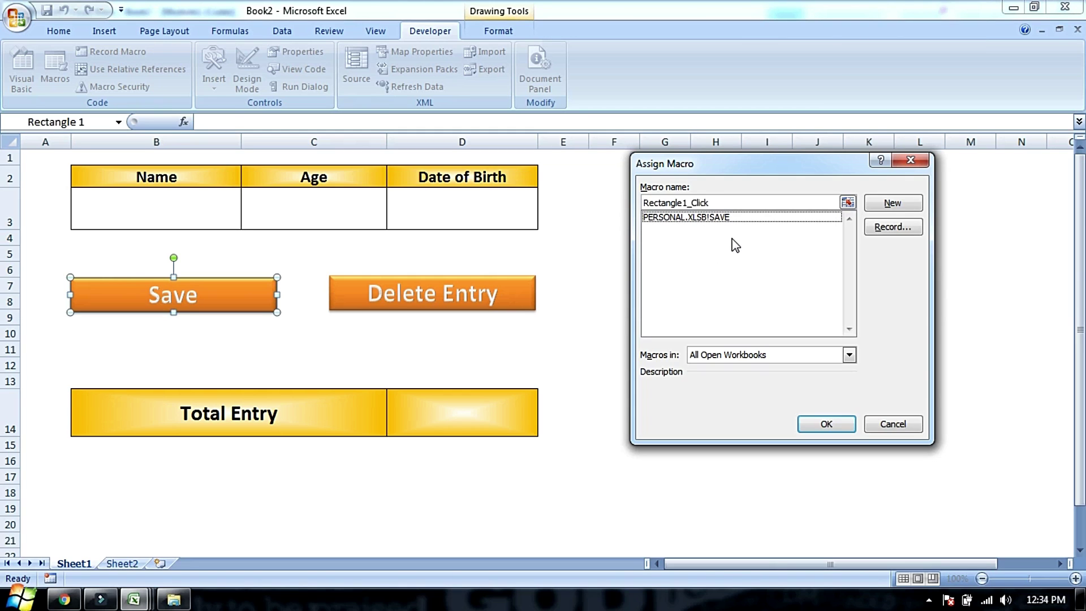
{"action": "left_click", "coordinate": [724, 221]}
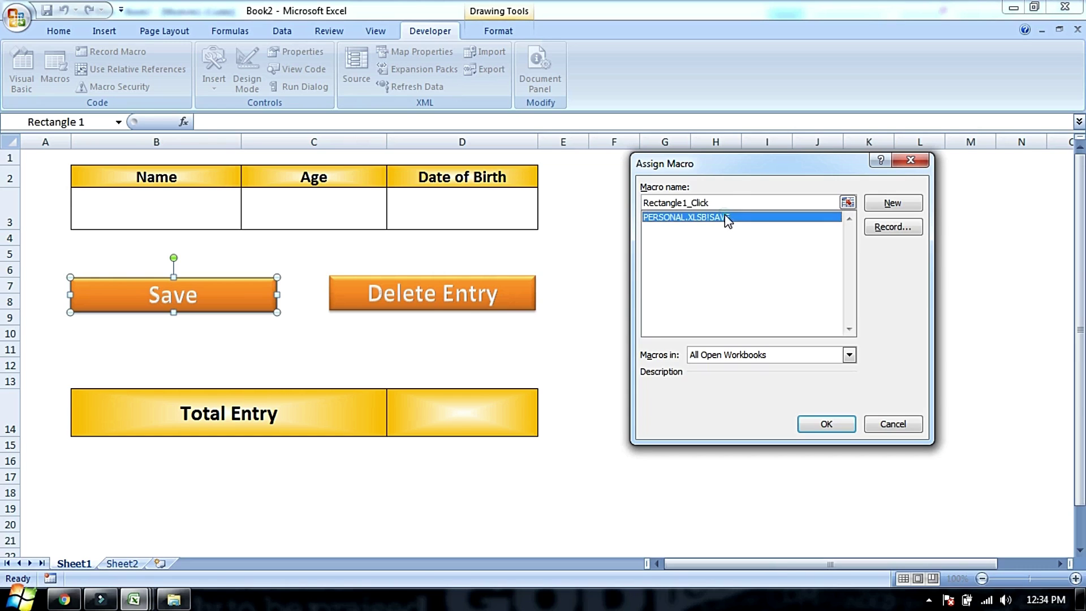
{"action": "left_click", "coordinate": [792, 356]}
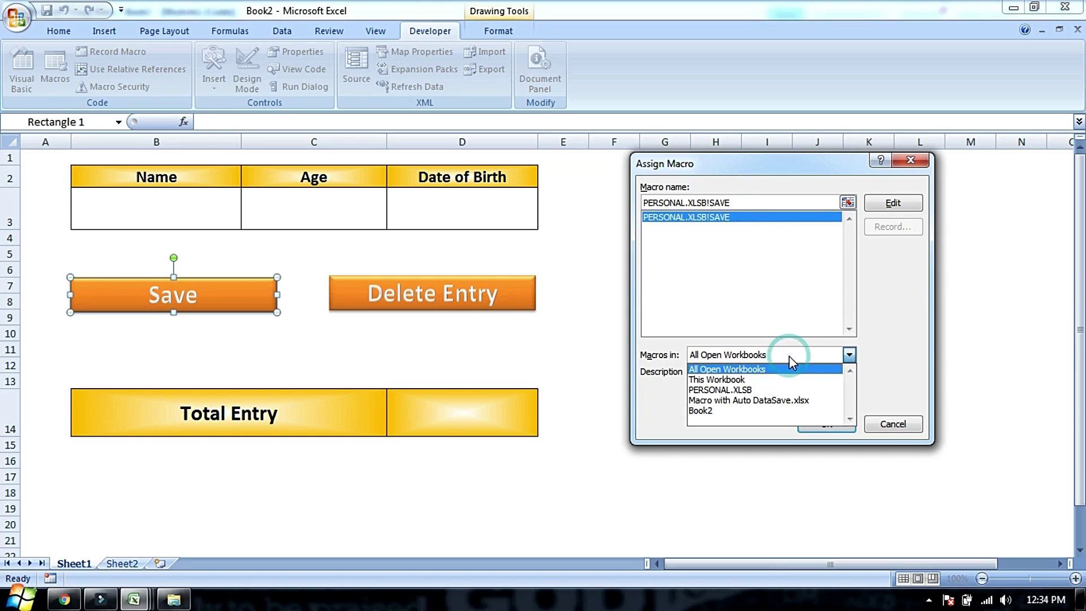
{"action": "left_click", "coordinate": [789, 393]}
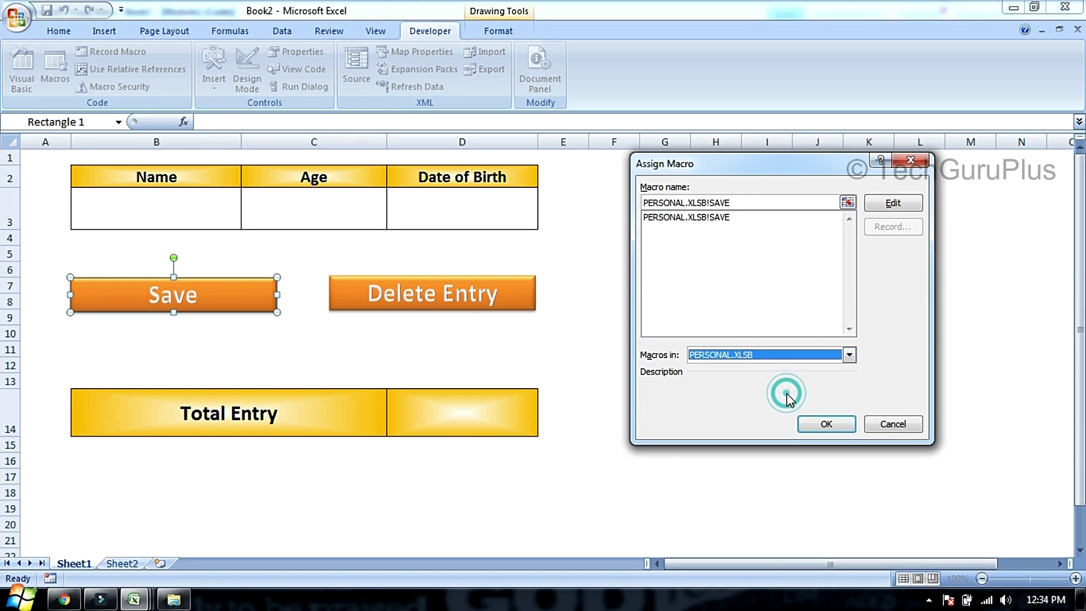
{"action": "left_click", "coordinate": [764, 356]}
{"action": "left_click", "coordinate": [733, 240]}
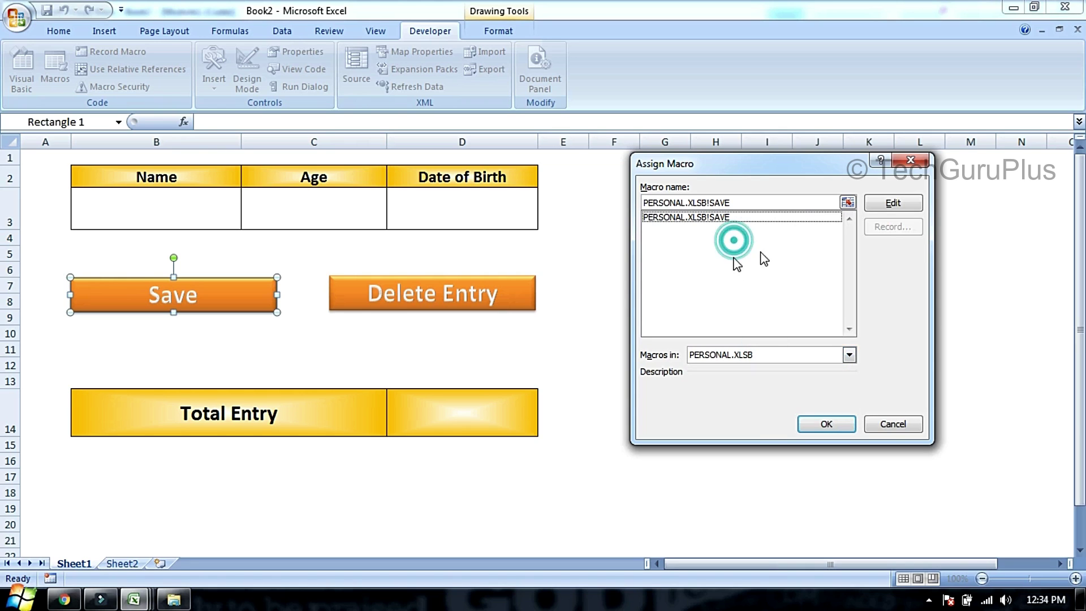
{"action": "left_click", "coordinate": [724, 219]}
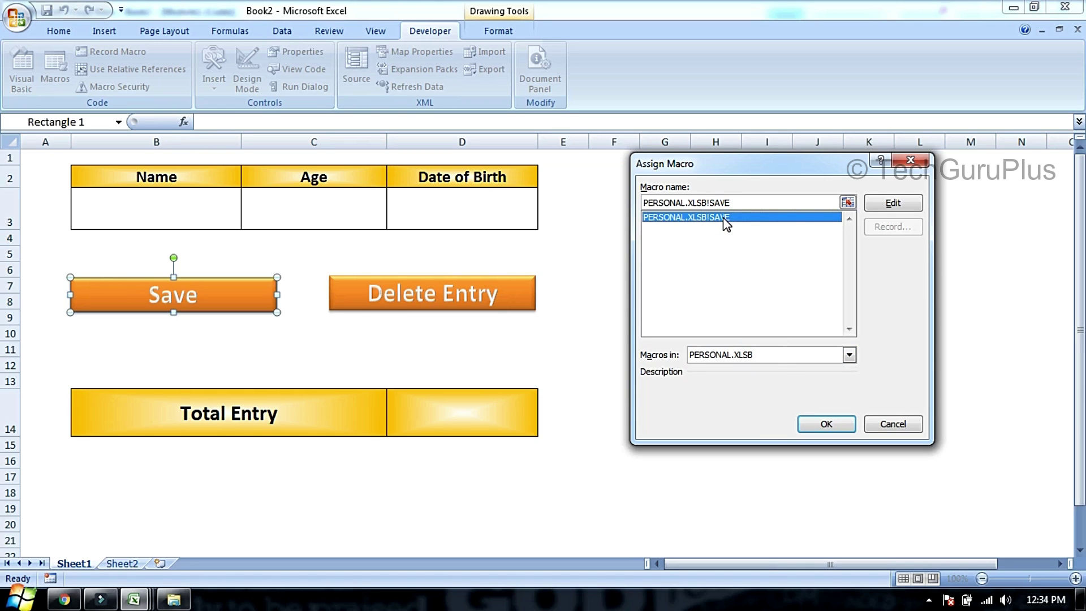
{"action": "left_click", "coordinate": [812, 434]}
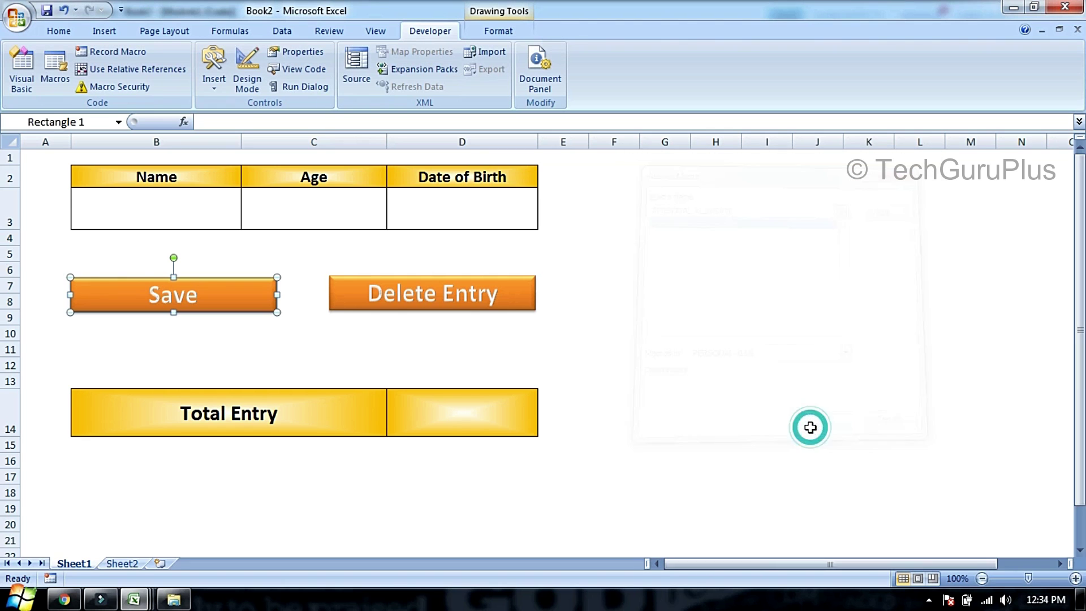
Review the stored ABC record on Sheet2, then go back to the Sheet1 form
{"action": "left_click", "coordinate": [783, 408]}
{"action": "left_click", "coordinate": [628, 238]}
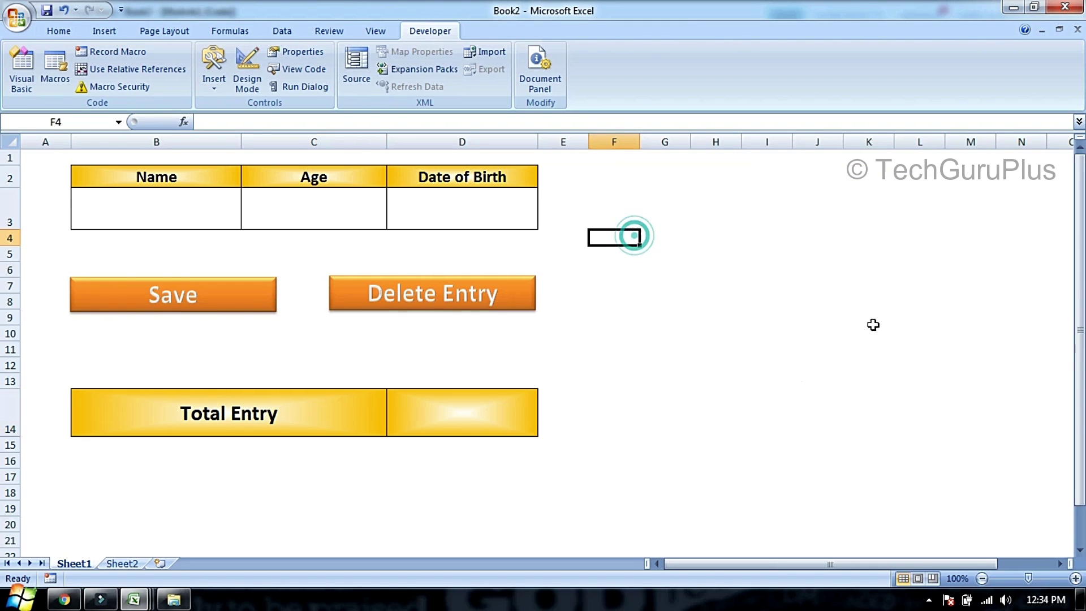
{"action": "left_click", "coordinate": [122, 563]}
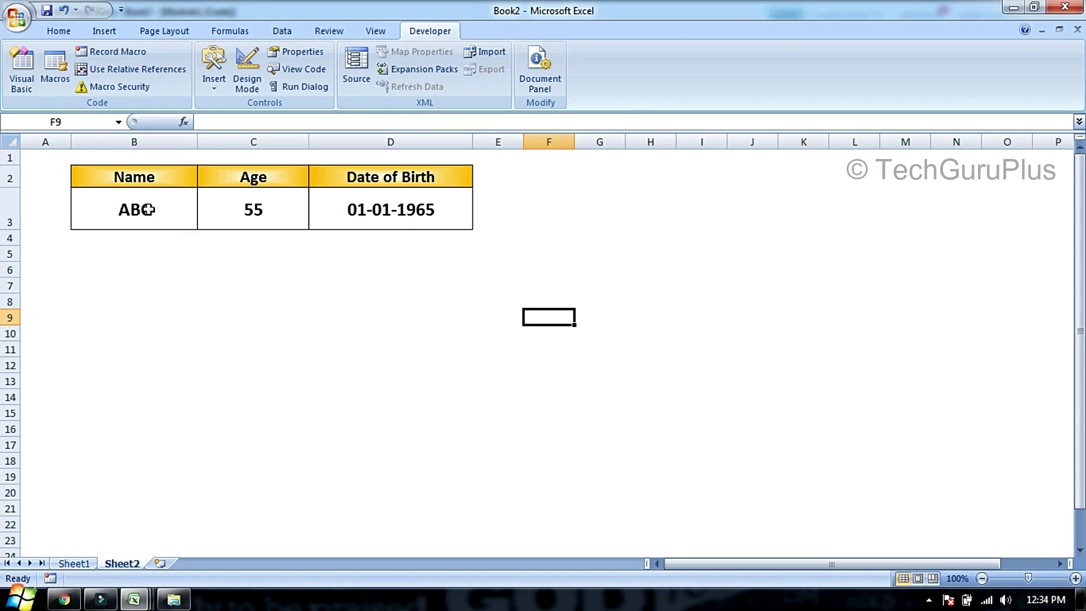
{"action": "left_click_drag", "start_coordinate": [136, 209], "coordinate": [390, 210]}
{"action": "left_click", "coordinate": [93, 265]}
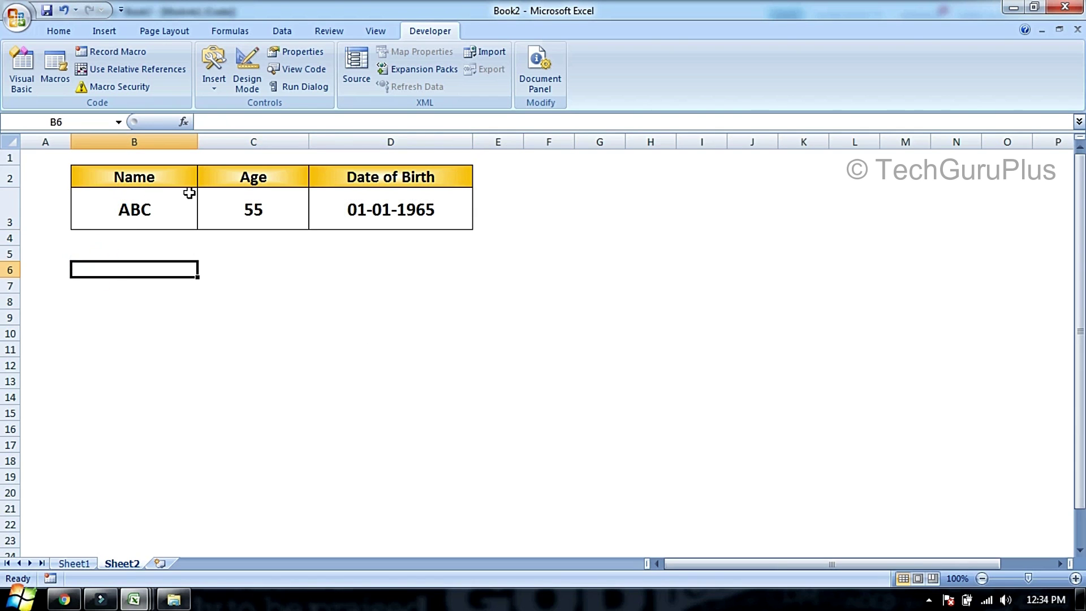
{"action": "left_click", "coordinate": [239, 238]}
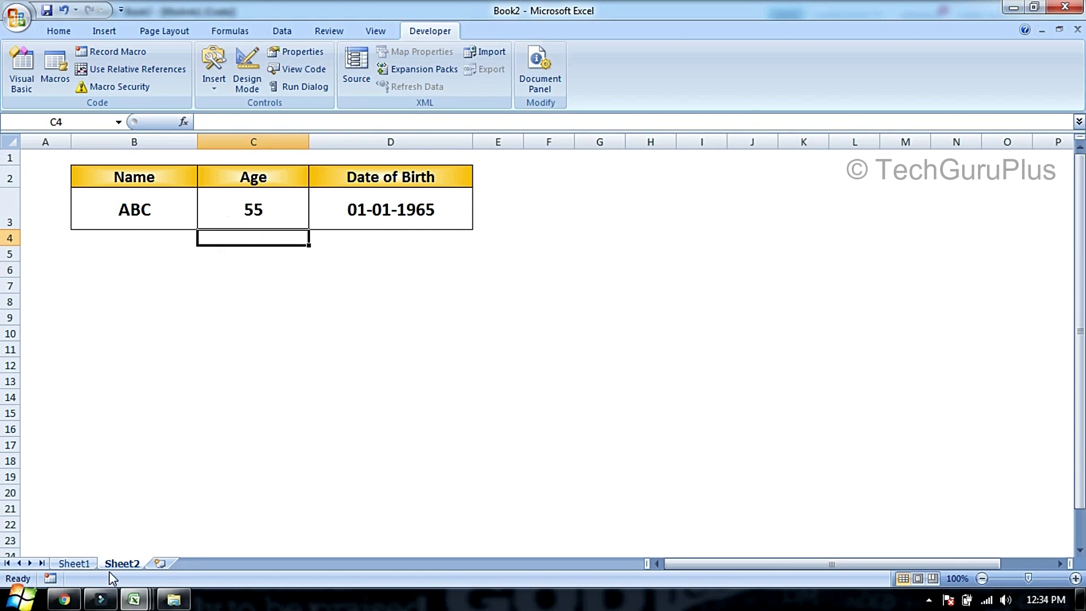
{"action": "left_click", "coordinate": [79, 563]}
Fill the form with Name XYZ, Age 12 and Date of Birth 01-02-2005
{"action": "left_click", "coordinate": [210, 206]}
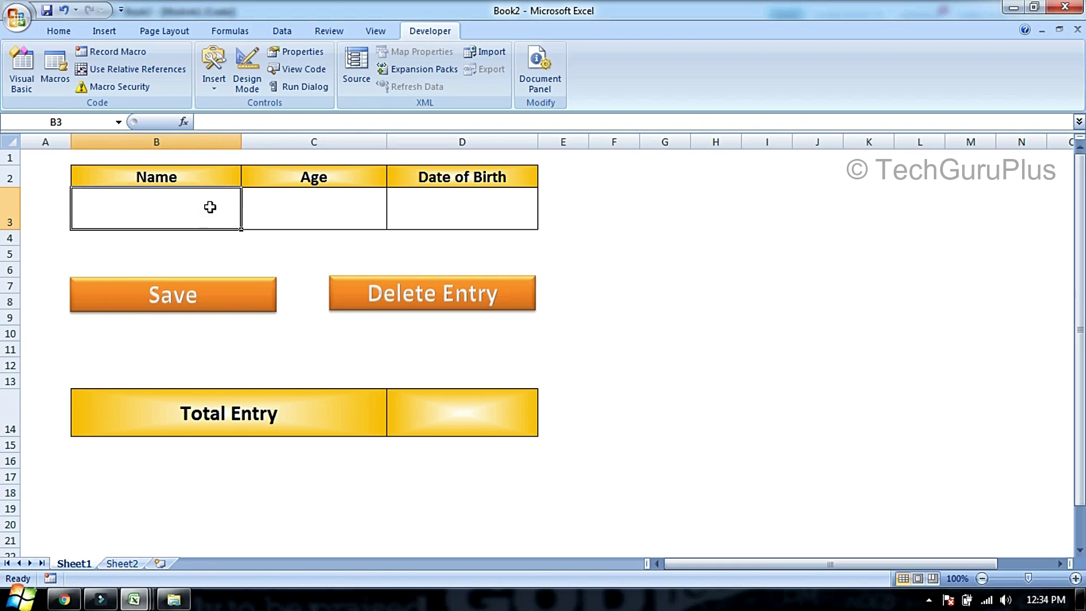
{"action": "type", "text": "XYA"}
{"action": "key", "text": "BackSpace"}
{"action": "type", "text": "Z"}
{"action": "left_click", "coordinate": [371, 213]}
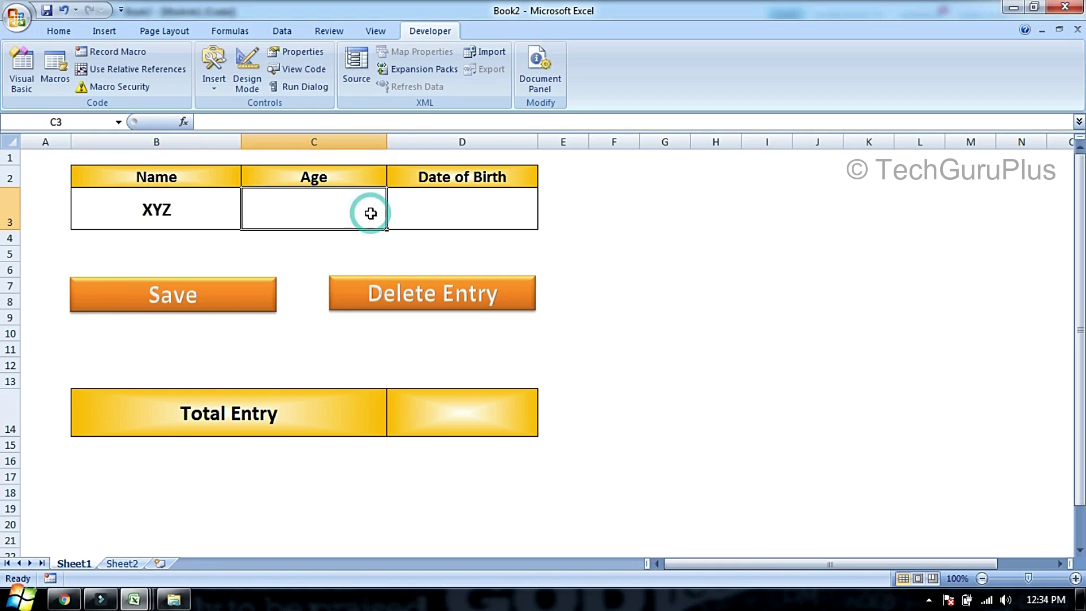
{"action": "type", "text": "12"}
{"action": "key", "text": "Tab"}
{"action": "type", "text": "'01-02-20105"}
{"action": "key", "text": "Return"}
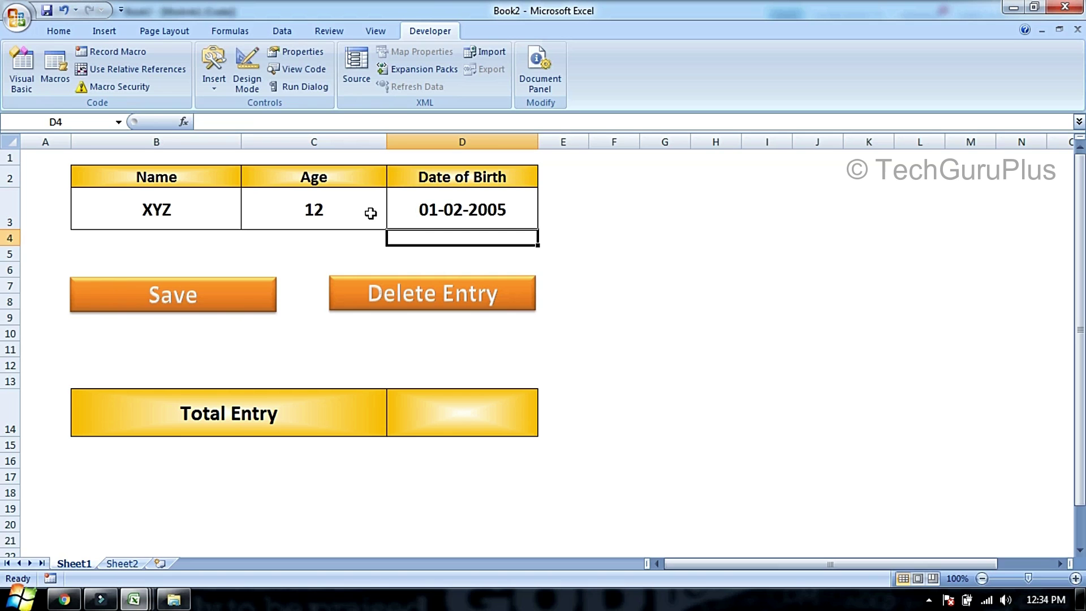
Save the XYZ entry and confirm it appears on Sheet2 above ABC
{"action": "left_click", "coordinate": [210, 293]}
{"action": "left_click", "coordinate": [109, 564]}
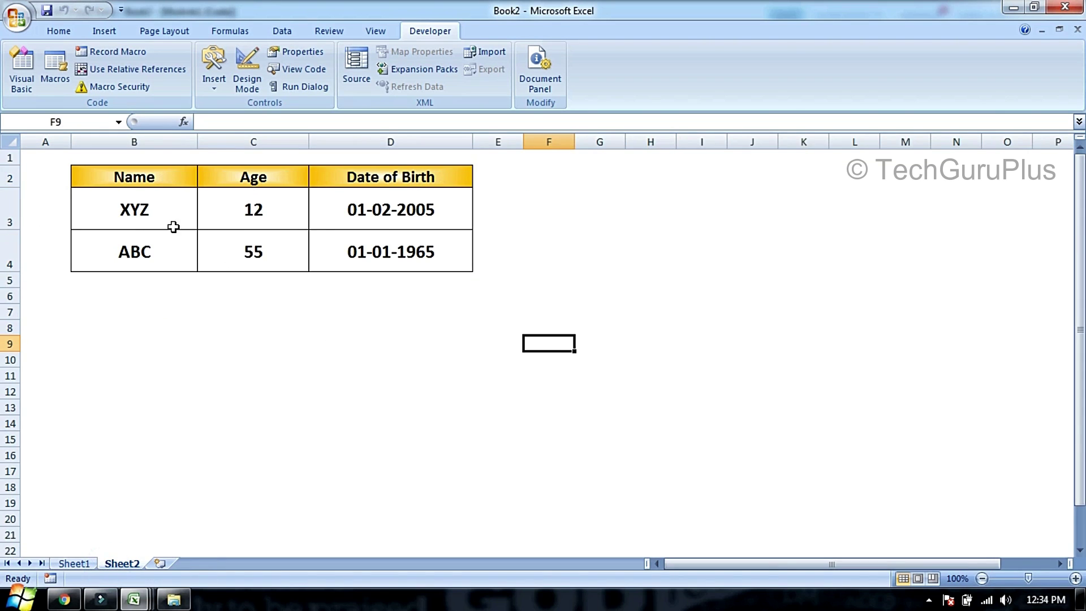
{"action": "left_click_drag", "start_coordinate": [145, 217], "coordinate": [325, 216]}
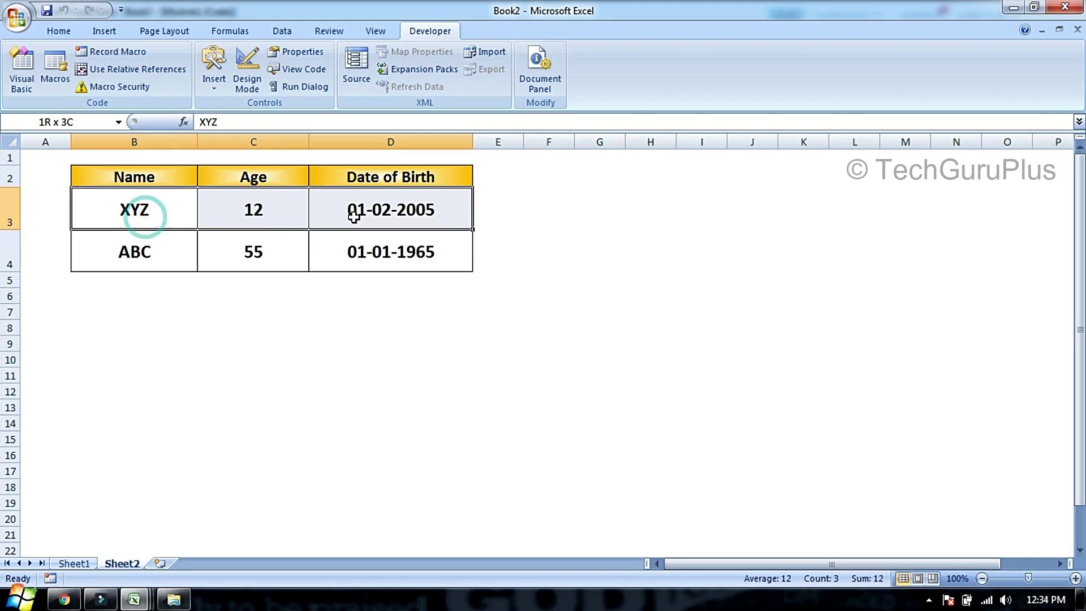
{"action": "left_click", "coordinate": [76, 566]}
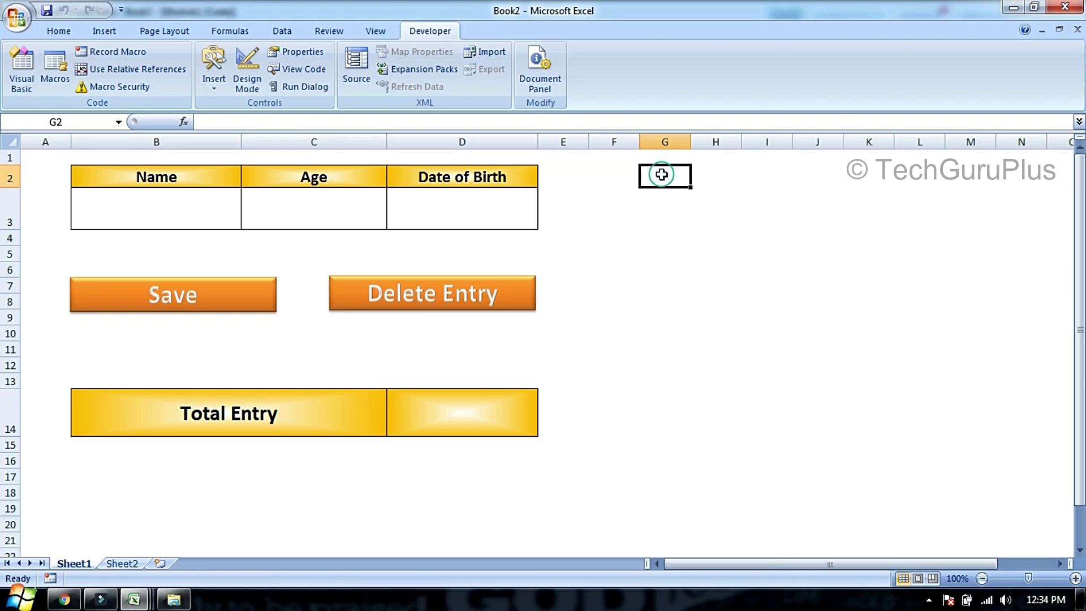
Fill the form with Name AAA, Age 22 and Date of Birth 01-01-1996
{"action": "left_click", "coordinate": [147, 211]}
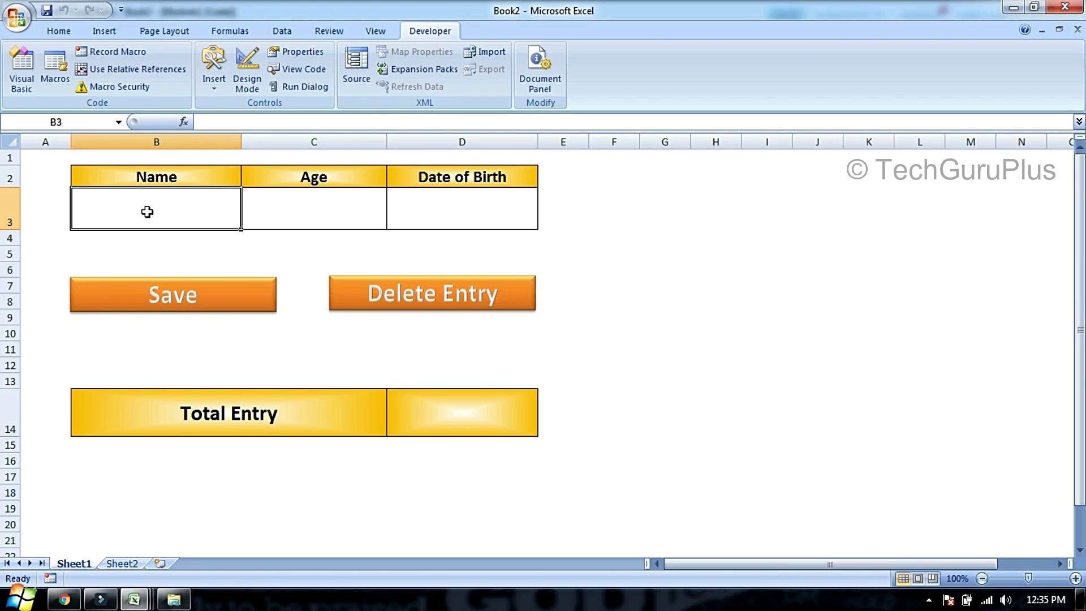
{"action": "type", "text": "AA"}
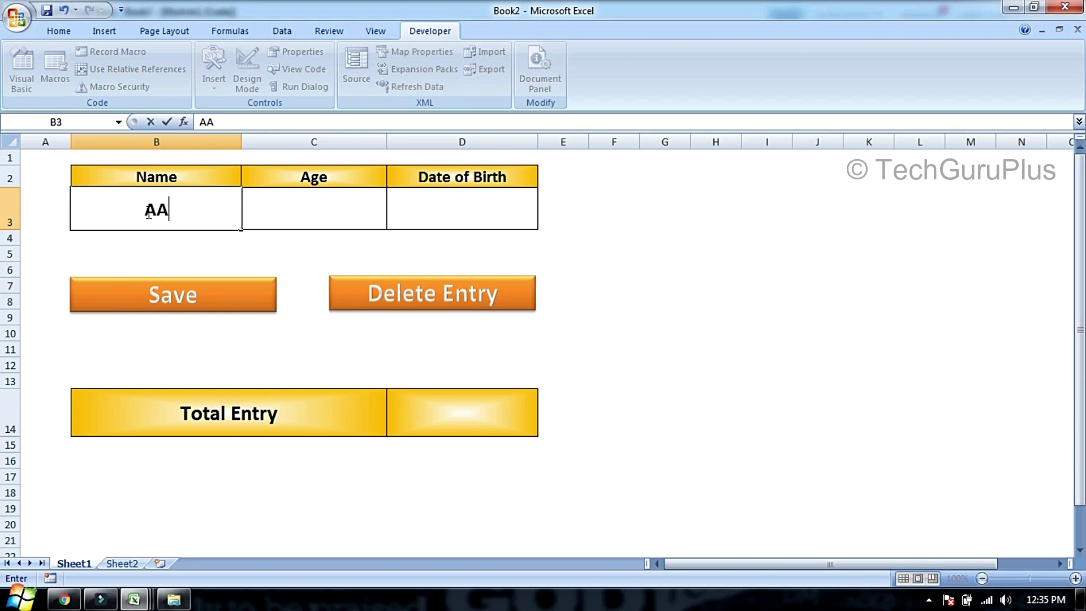
{"action": "type", "text": "A"}
{"action": "key", "text": "Tab"}
{"action": "type", "text": "22"}
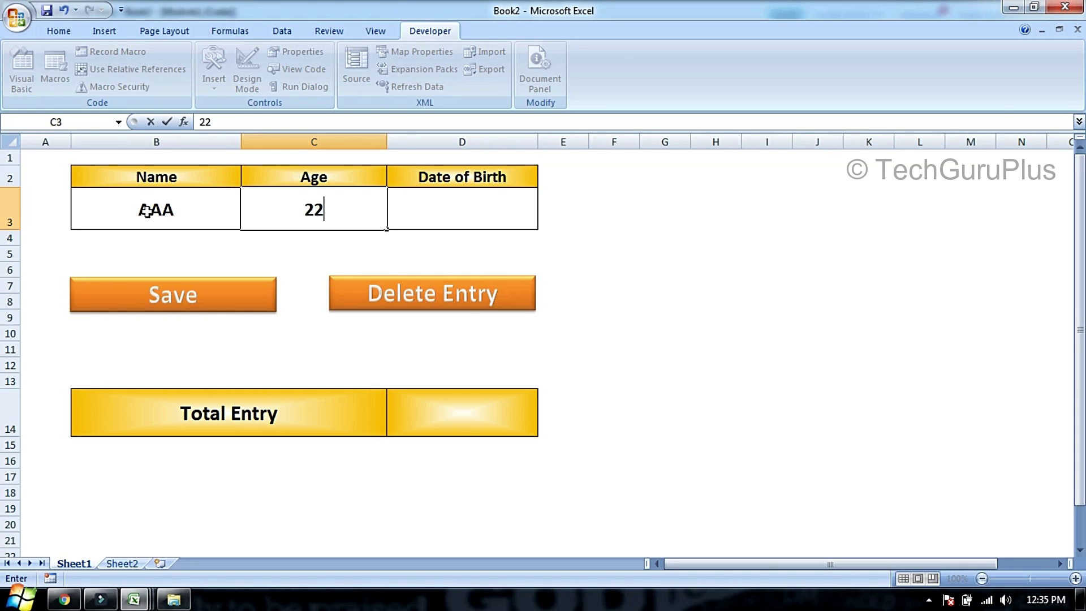
{"action": "key", "text": "Tab"}
{"action": "type", "text": "'01-01-1996"}
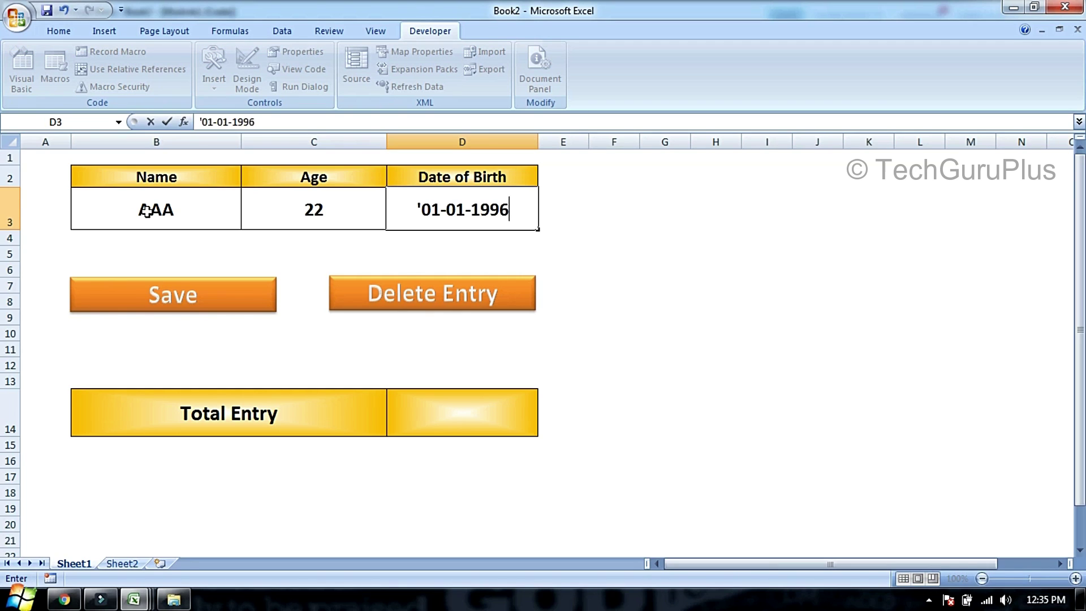
{"action": "key", "text": "Return"}
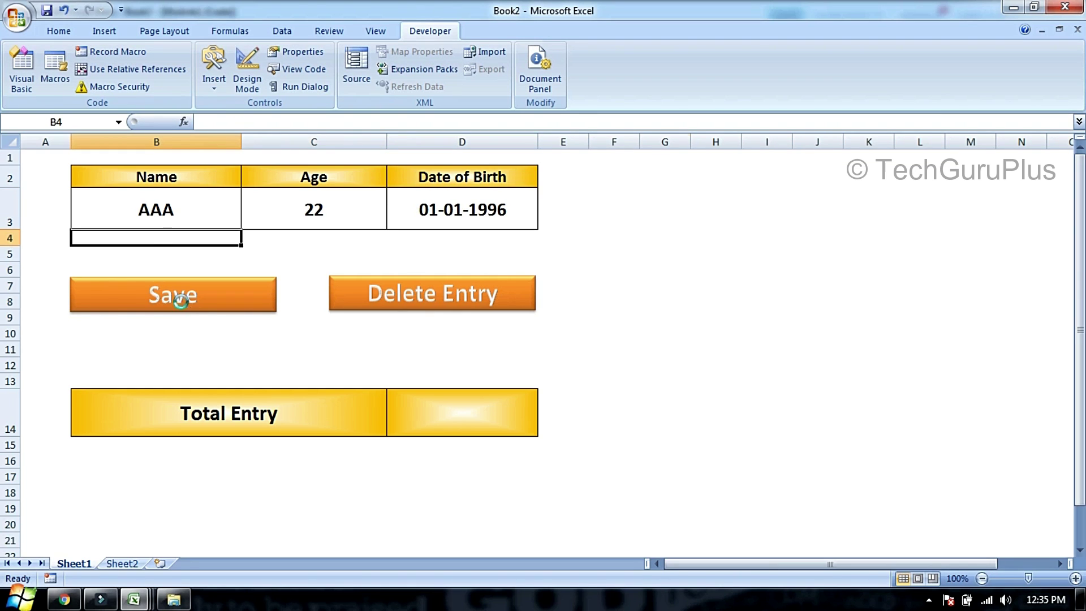
Save the AAA entry and verify Sheet2 now lists three records with AAA on top
{"action": "left_click", "coordinate": [179, 303]}
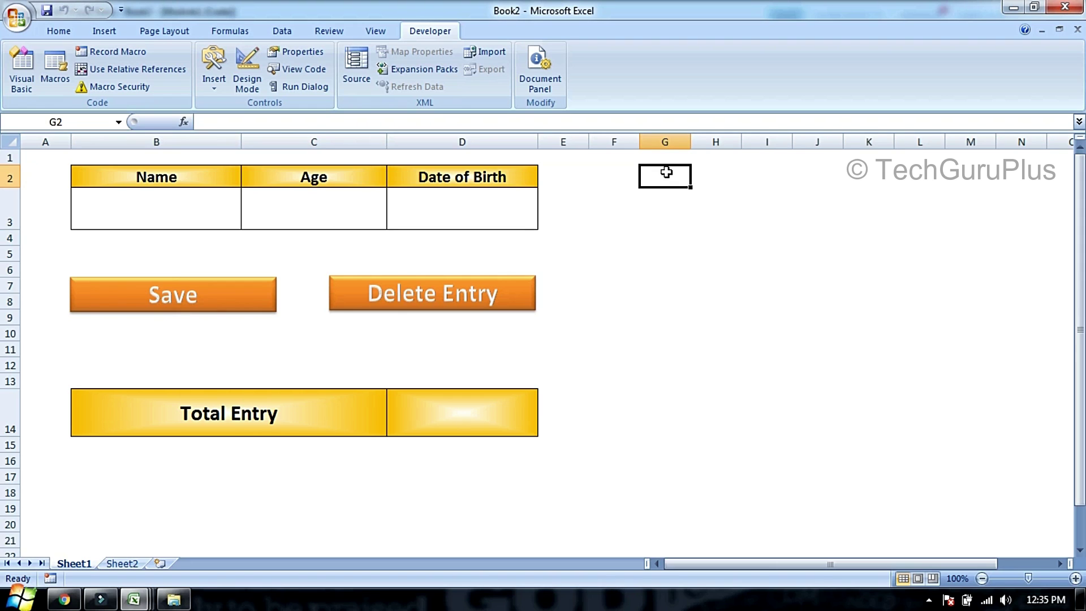
{"action": "left_click", "coordinate": [122, 564]}
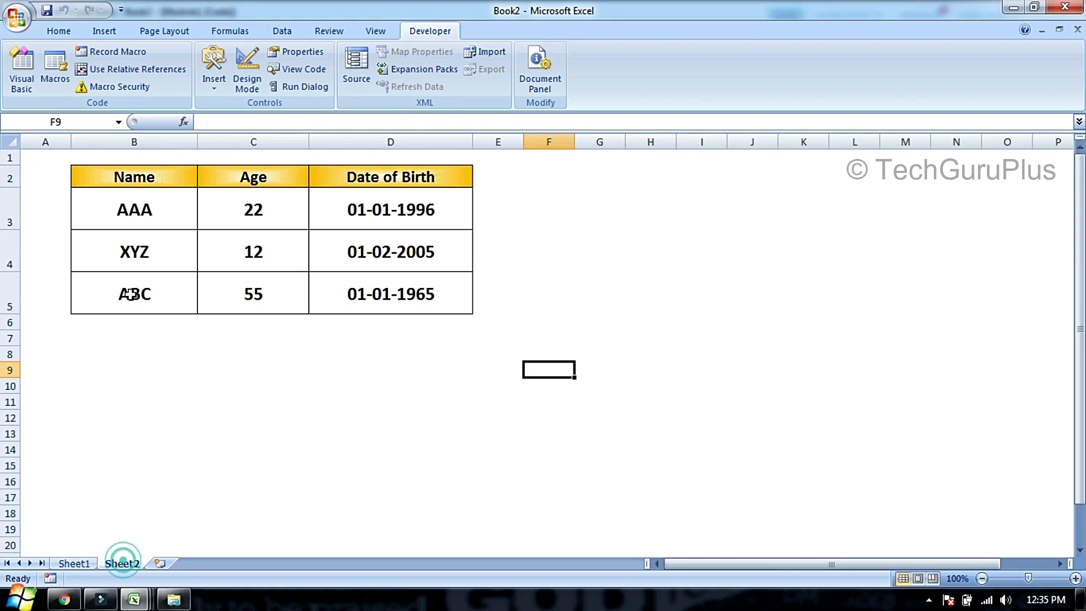
{"action": "left_click", "coordinate": [163, 205]}
{"action": "left_click_drag", "start_coordinate": [163, 206], "coordinate": [373, 208]}
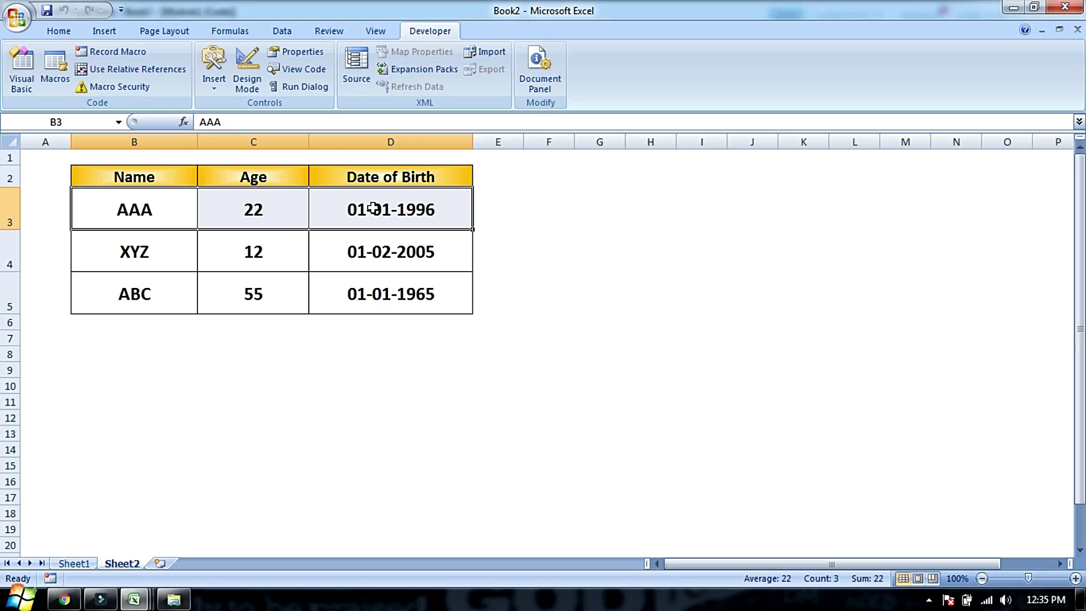
{"action": "left_click_drag", "start_coordinate": [171, 208], "coordinate": [417, 432]}
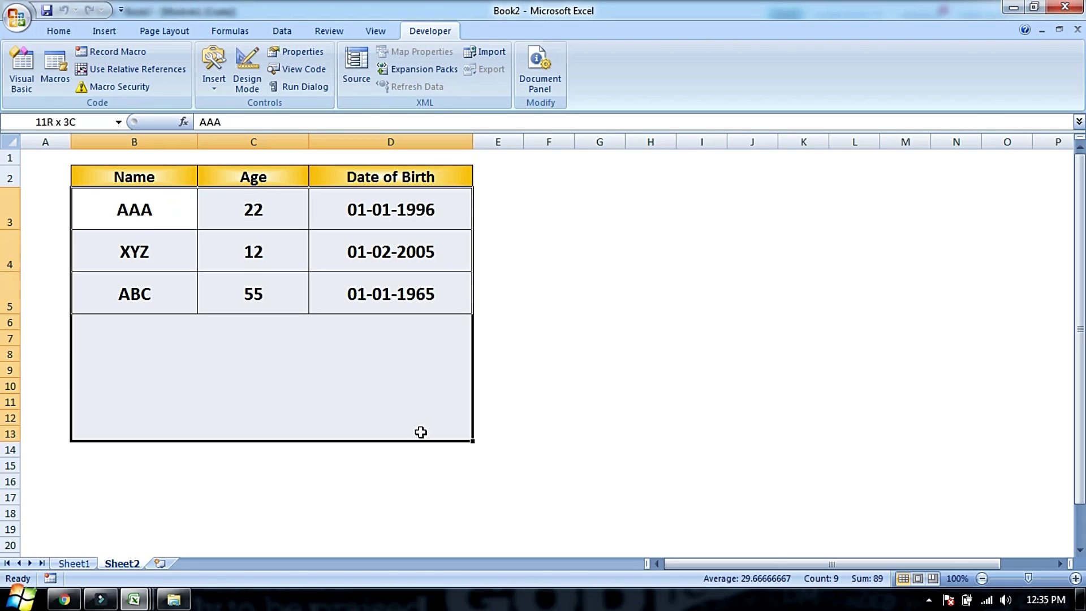
{"action": "left_click", "coordinate": [541, 340]}
{"action": "left_click", "coordinate": [79, 563]}
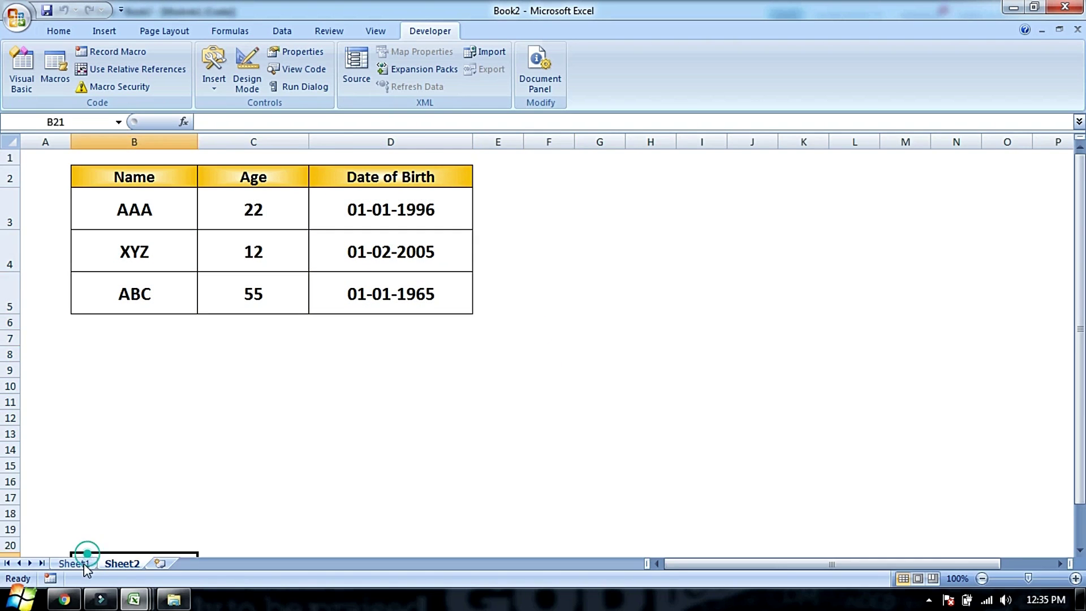
{"action": "key", "text": "Left"}
{"action": "left_click", "coordinate": [613, 308]}
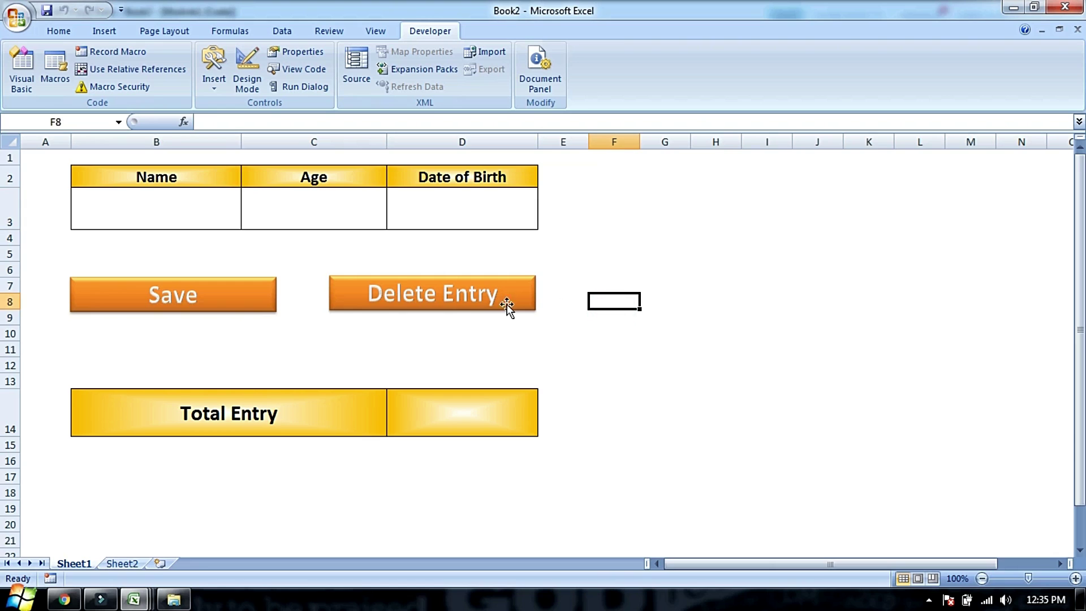
With H4 selected, record a macro named DELETE, shortcut Ctrl+Shift+D, in the Personal Macro Workbook
{"action": "left_click", "coordinate": [632, 270]}
{"action": "left_click", "coordinate": [632, 288]}
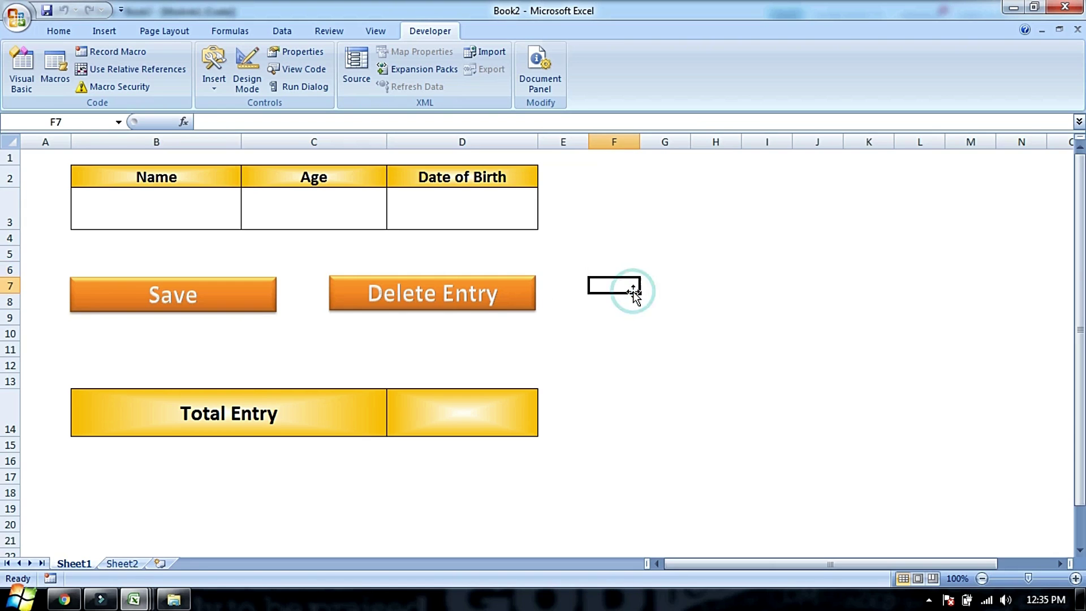
{"action": "left_click", "coordinate": [715, 237]}
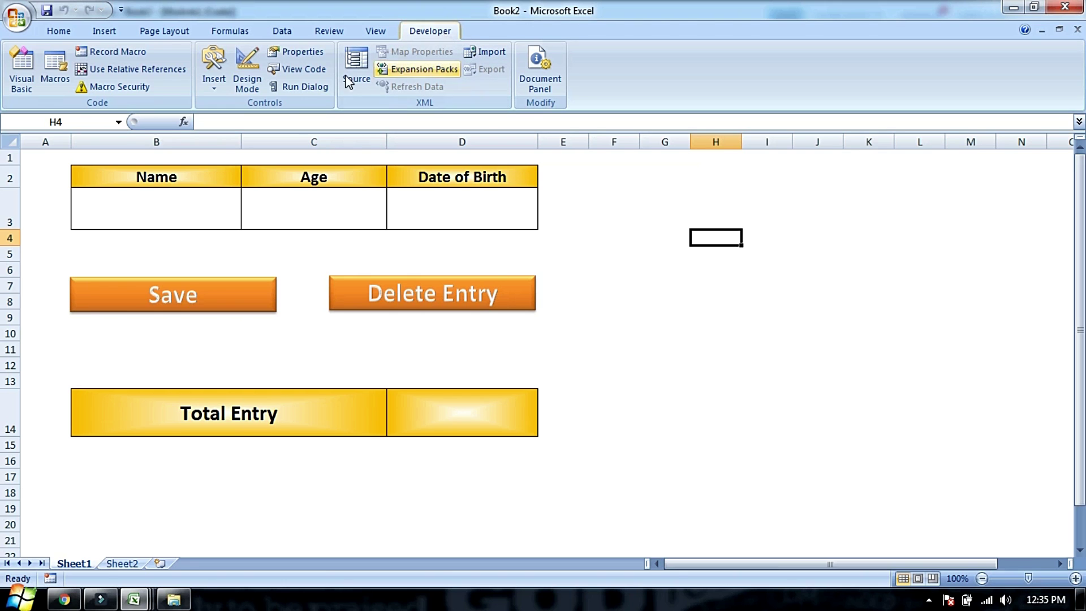
{"action": "left_click", "coordinate": [117, 51]}
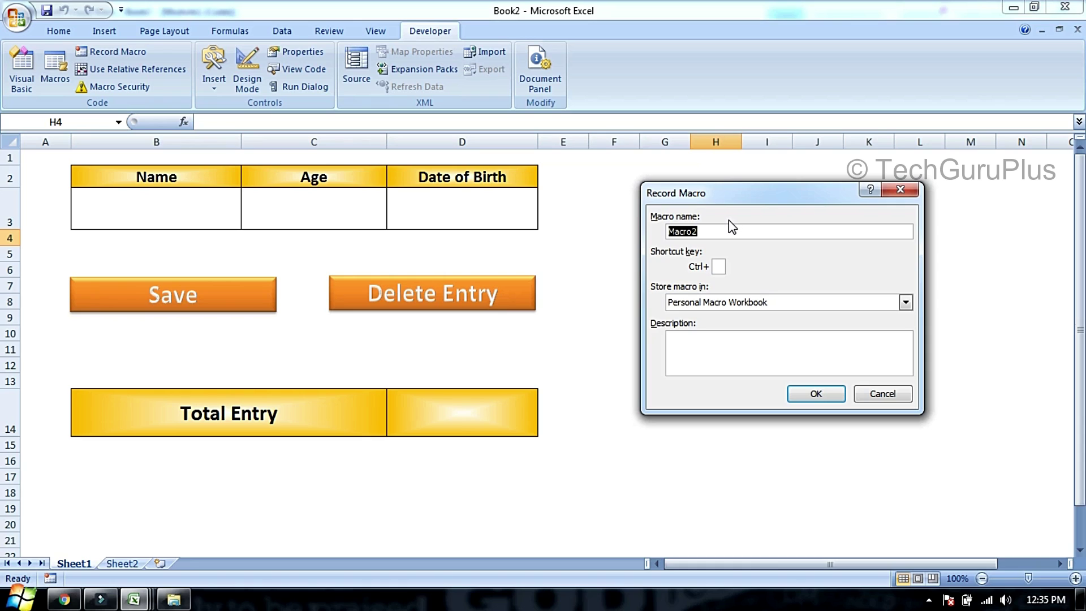
{"action": "type", "text": "DELE"}
{"action": "type", "text": "TE"}
{"action": "type", "text": "D"}
{"action": "left_click", "coordinate": [766, 304]}
{"action": "left_click", "coordinate": [757, 311]}
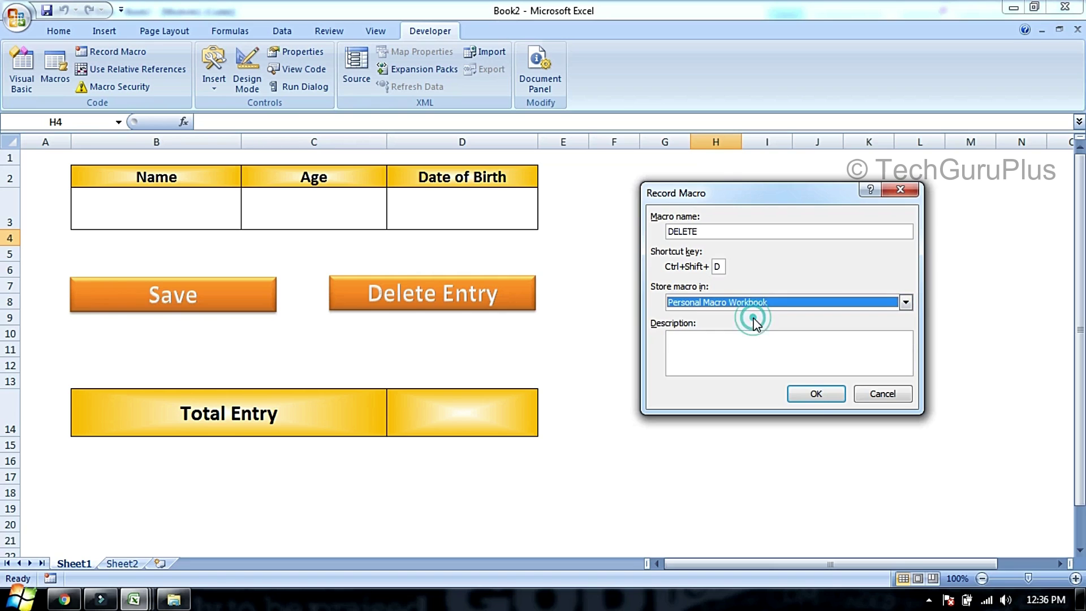
{"action": "left_click", "coordinate": [820, 393]}
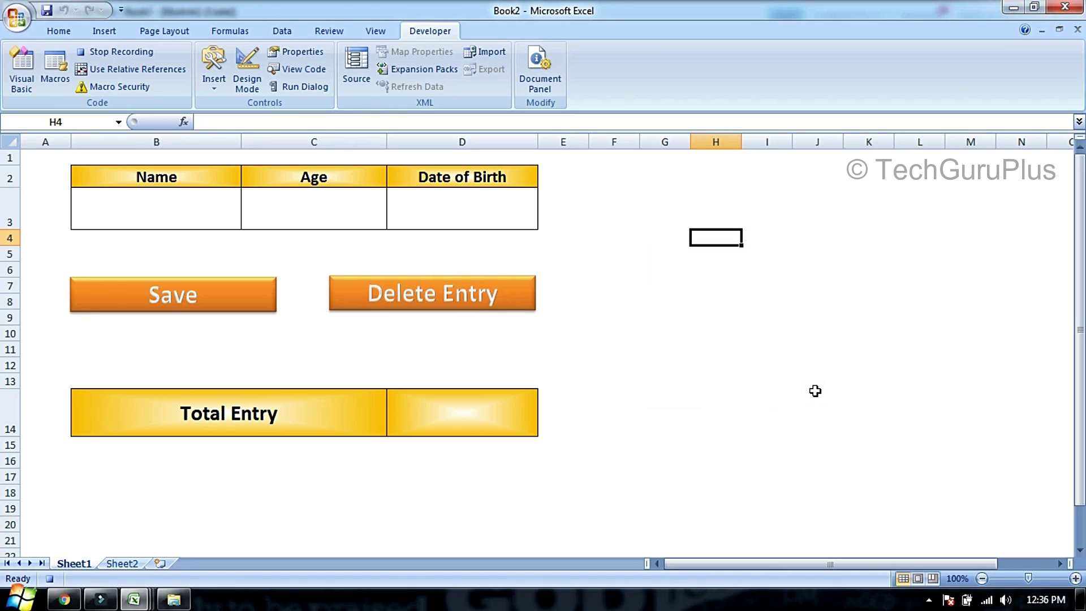
Delete row 3 holding the AAA record on Sheet2 so XYZ and ABC shift up
{"action": "key", "text": "Left"}
{"action": "key", "text": "Down"}
{"action": "key", "text": "Down"}
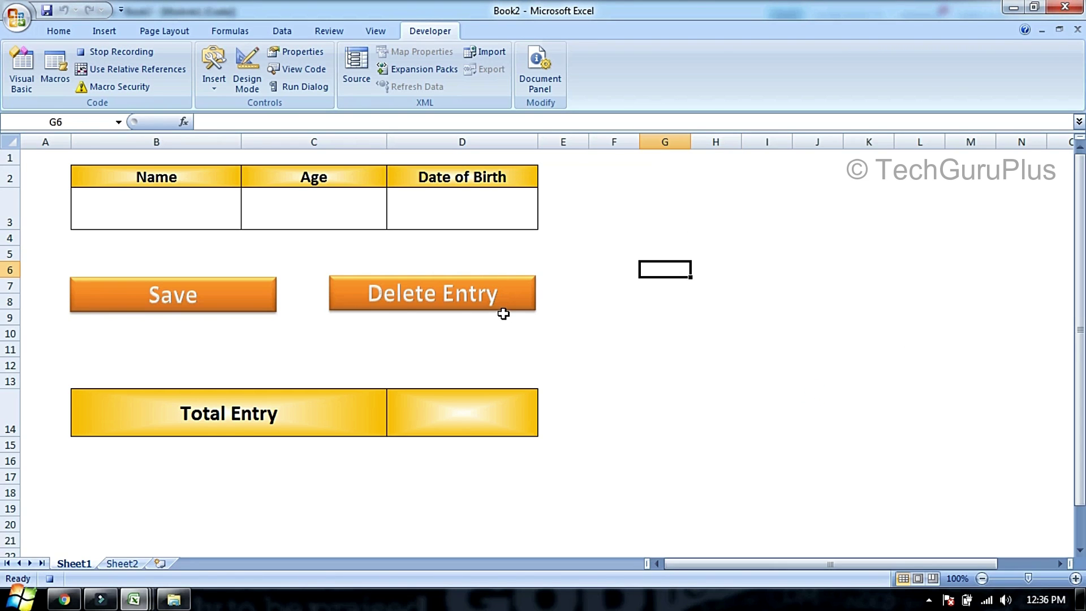
{"action": "left_click", "coordinate": [138, 560]}
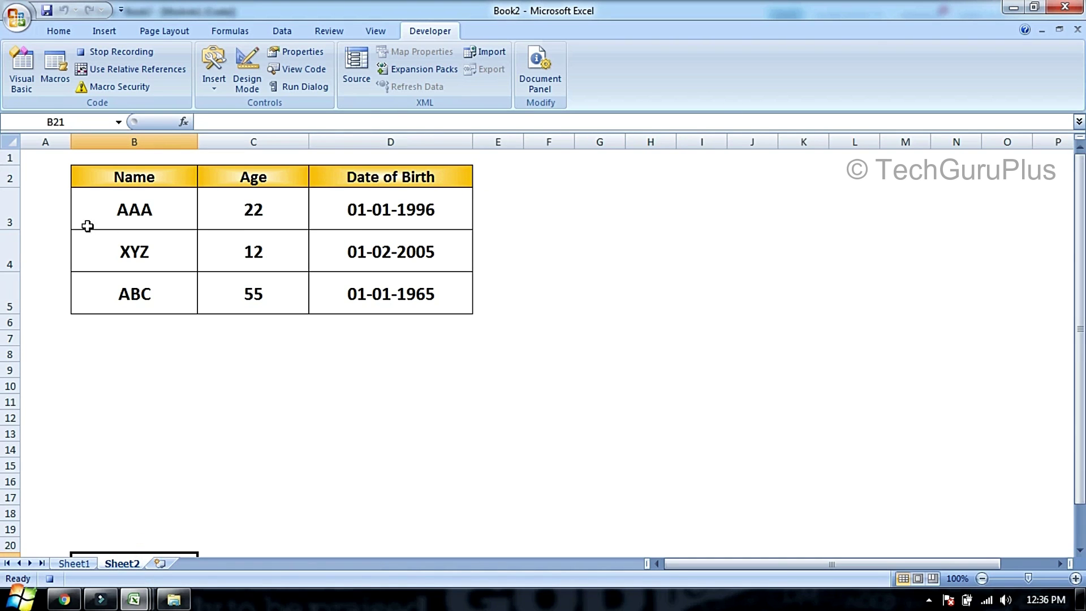
{"action": "left_click", "coordinate": [11, 213]}
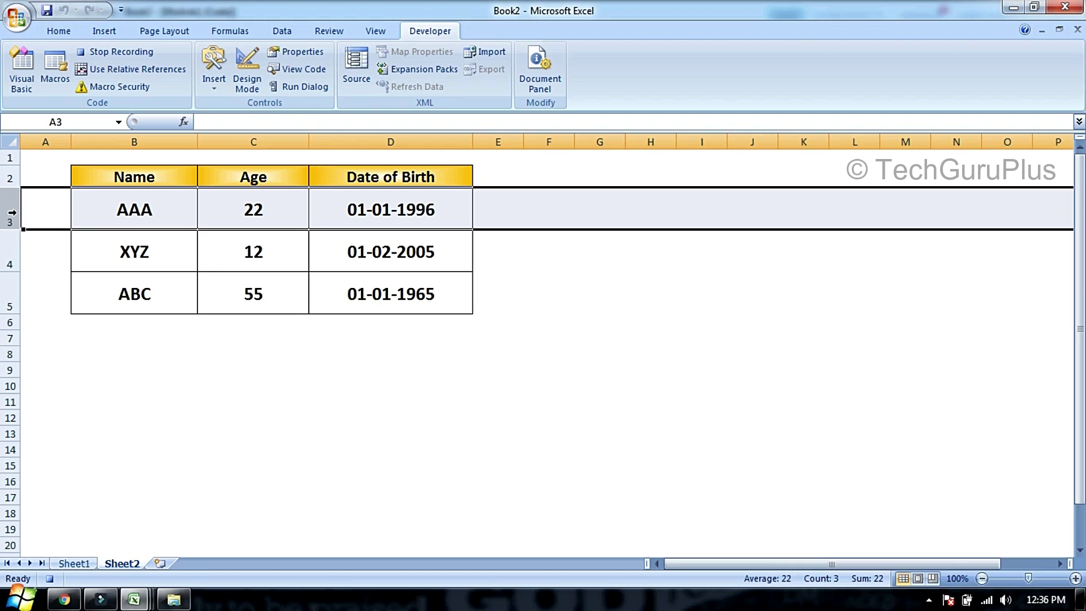
{"action": "right_click", "coordinate": [11, 213]}
{"action": "left_click", "coordinate": [68, 311]}
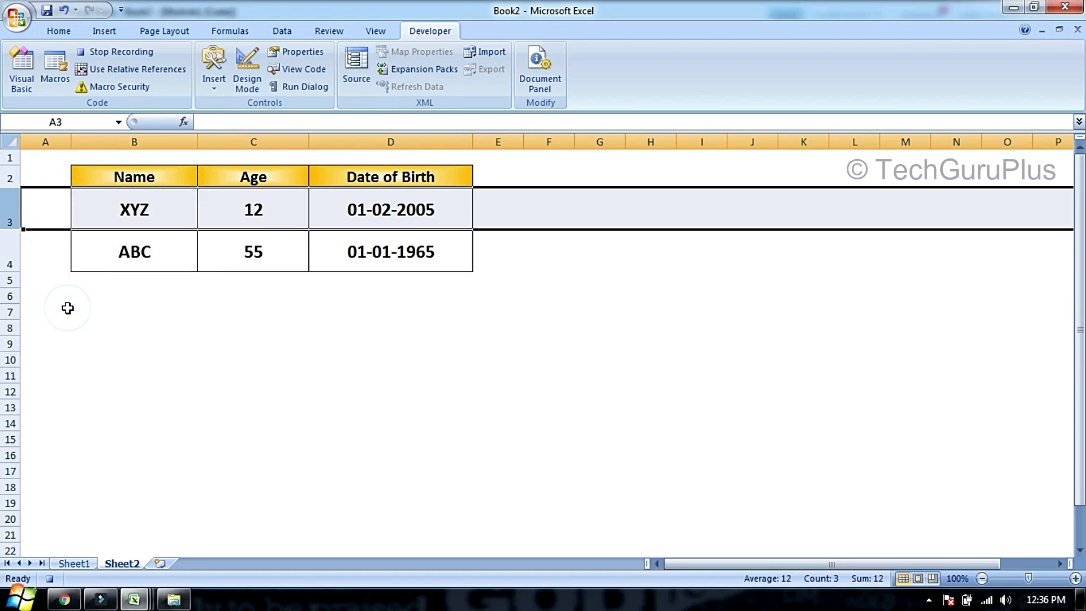
Go back to the Sheet1 form and stop the macro recording
{"action": "left_click", "coordinate": [491, 309]}
{"action": "left_click", "coordinate": [74, 563]}
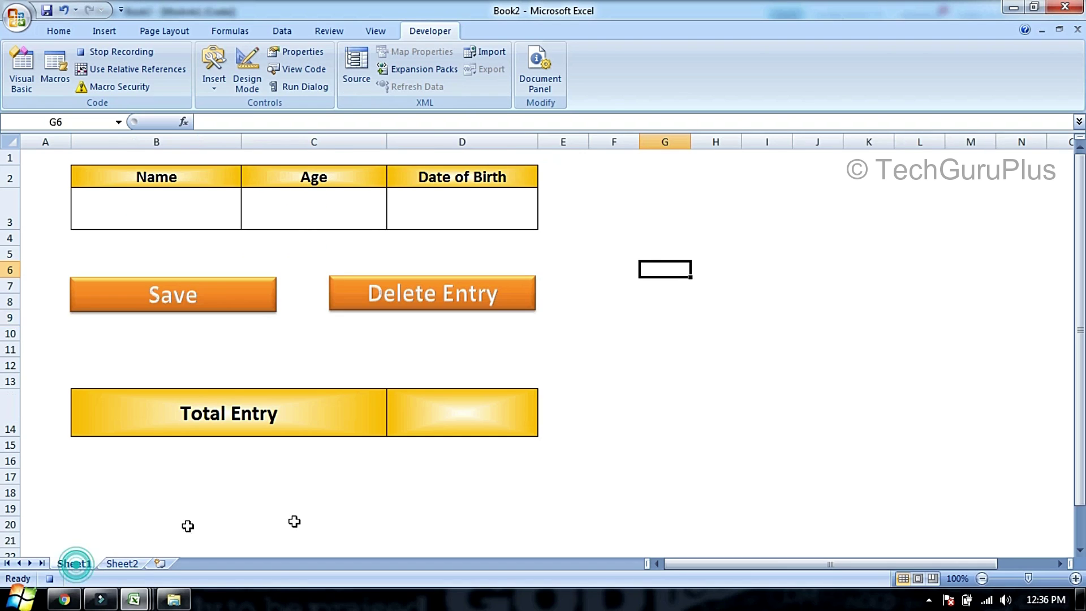
{"action": "left_click", "coordinate": [660, 295]}
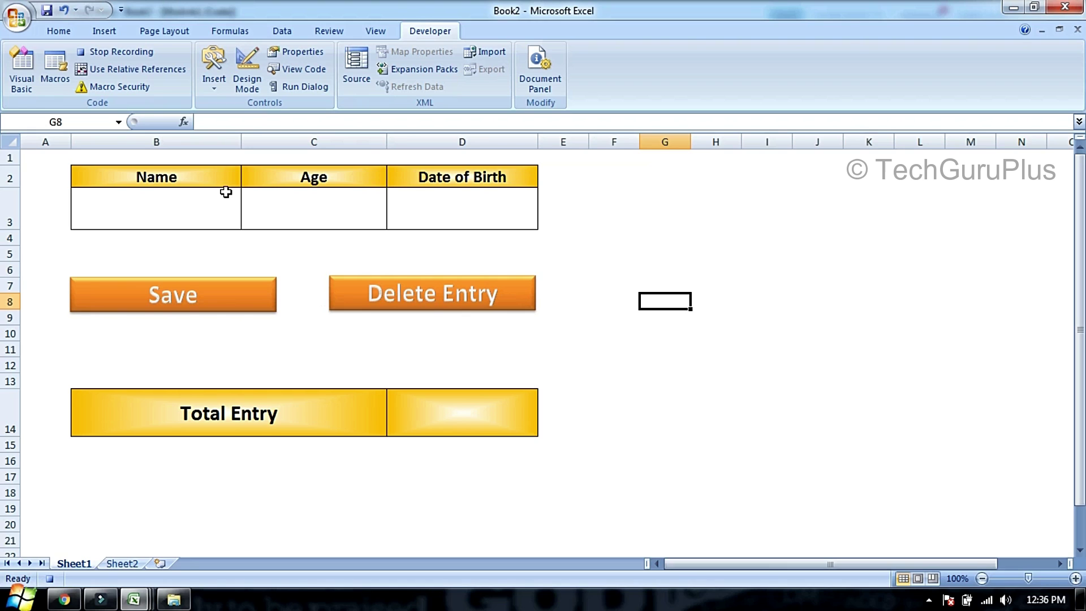
{"action": "left_click", "coordinate": [126, 52]}
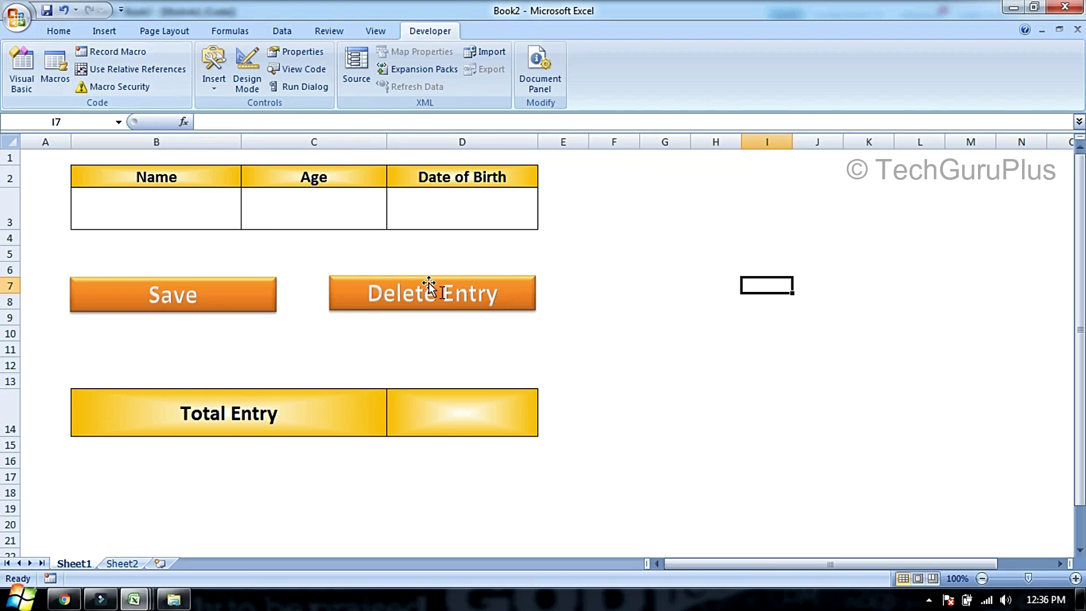
Assign the PERSONAL.XLSB!DELETE macro to the Delete Entry shape
{"action": "left_click", "coordinate": [442, 298]}
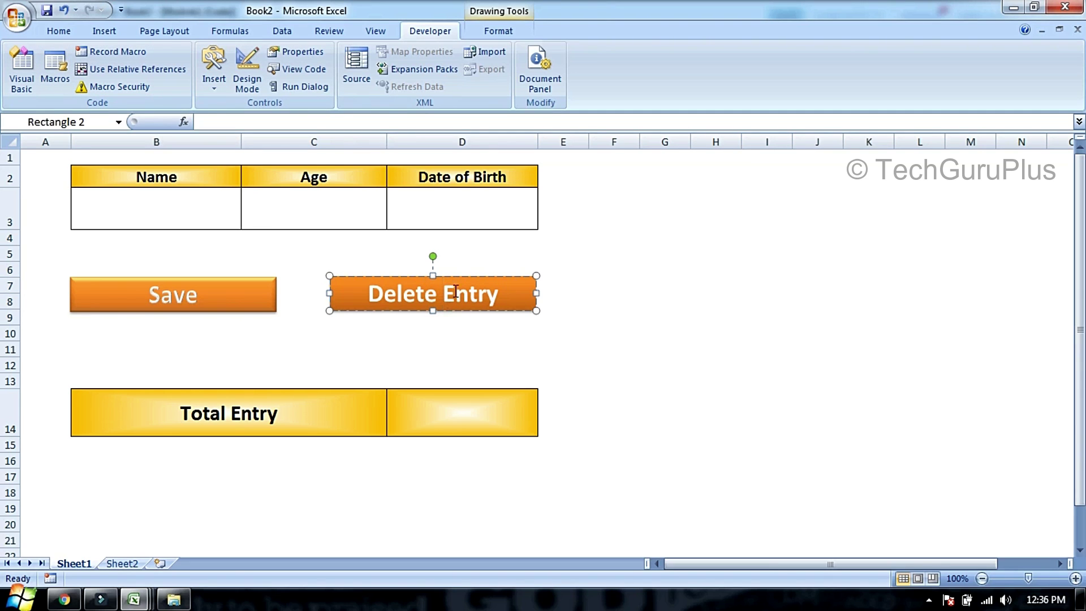
{"action": "right_click", "coordinate": [466, 276]}
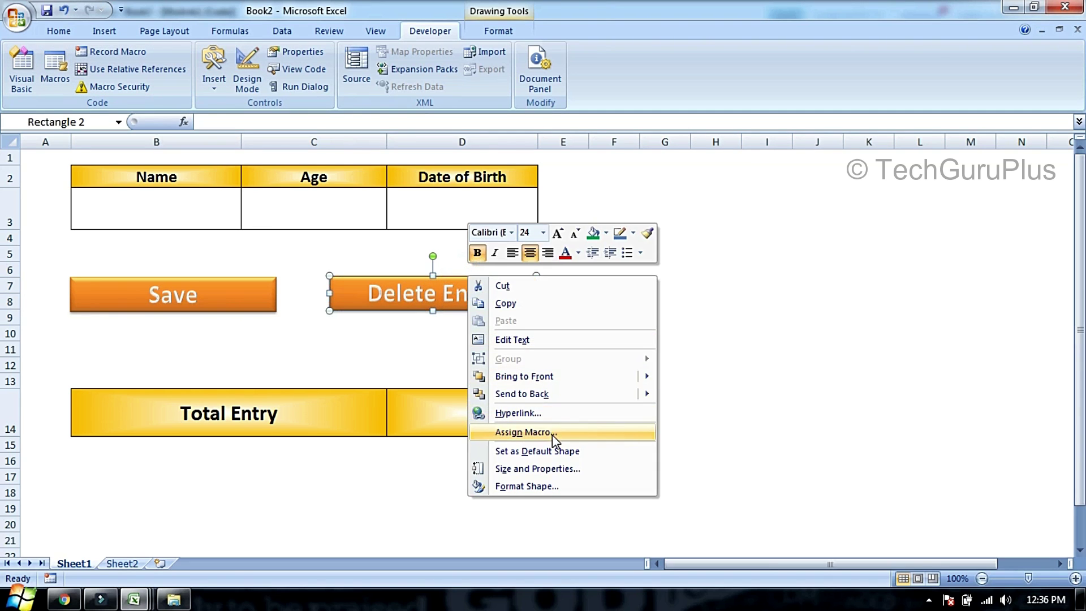
{"action": "left_click", "coordinate": [552, 434]}
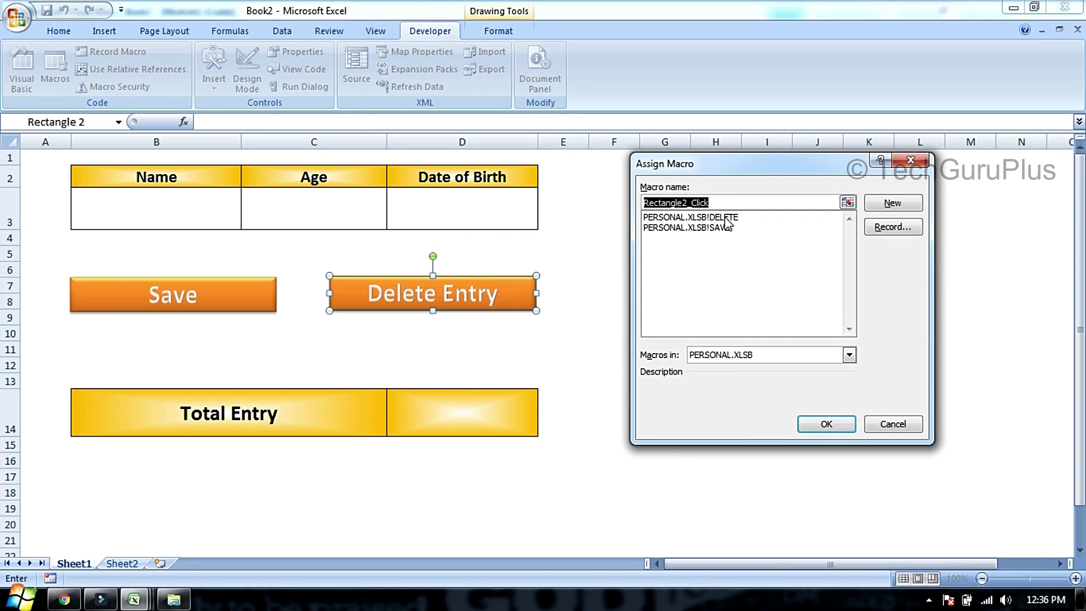
{"action": "left_click", "coordinate": [729, 218]}
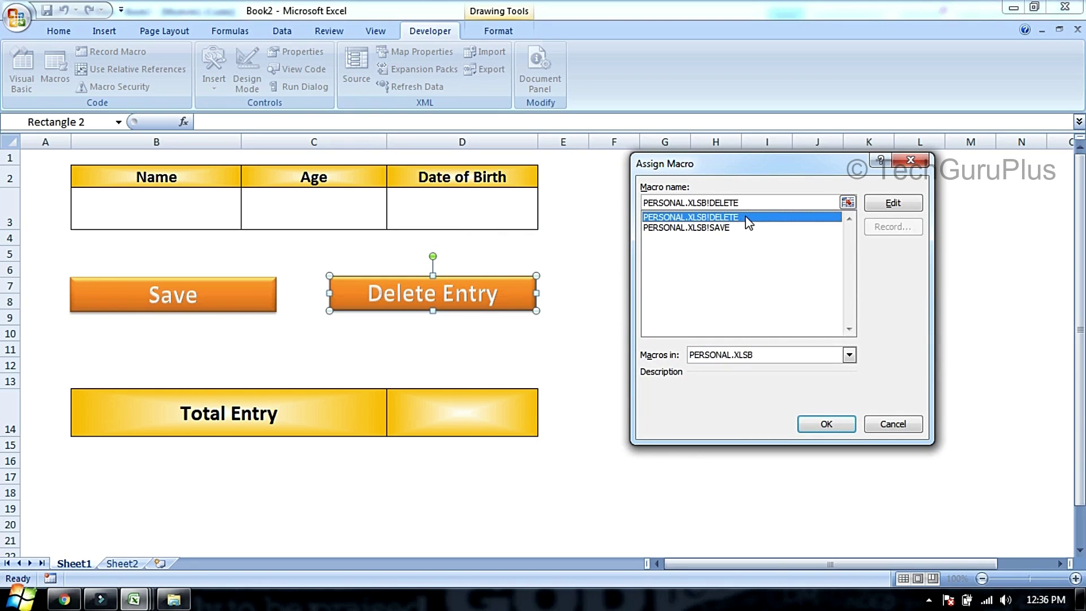
{"action": "left_click", "coordinate": [827, 424]}
{"action": "left_click", "coordinate": [732, 338]}
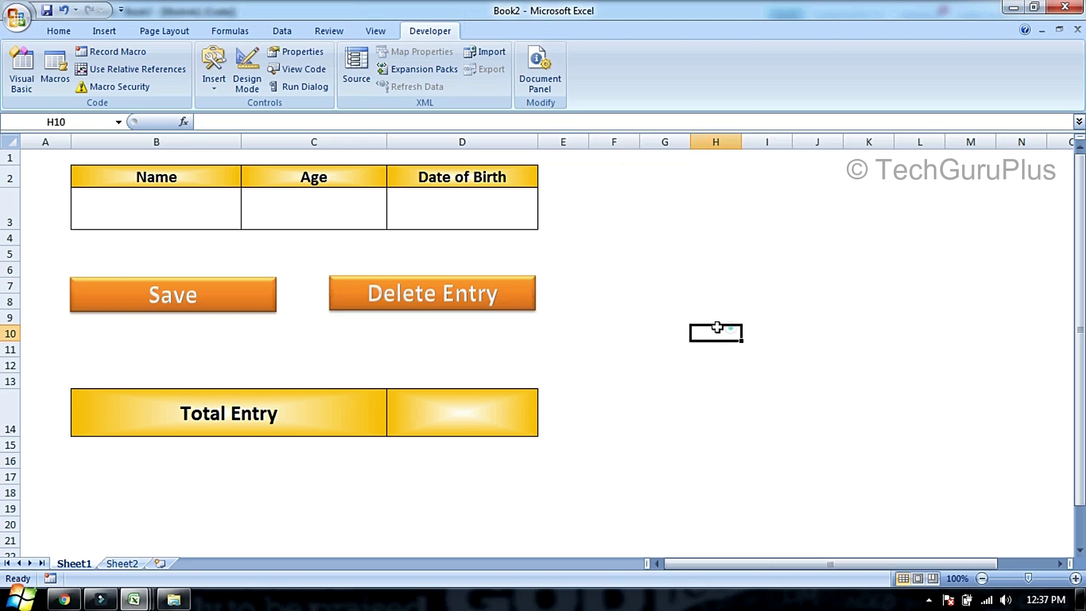
Check the remaining XYZ and ABC records on Sheet2, then return to Sheet1
{"action": "left_click", "coordinate": [488, 303]}
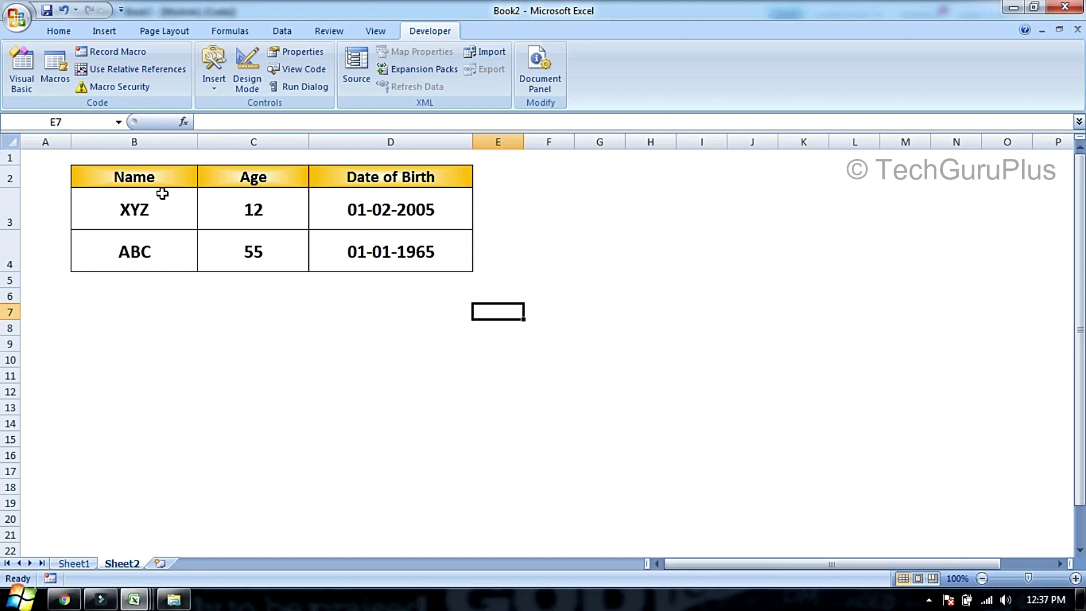
{"action": "left_click_drag", "start_coordinate": [129, 210], "coordinate": [343, 265]}
{"action": "left_click", "coordinate": [329, 344]}
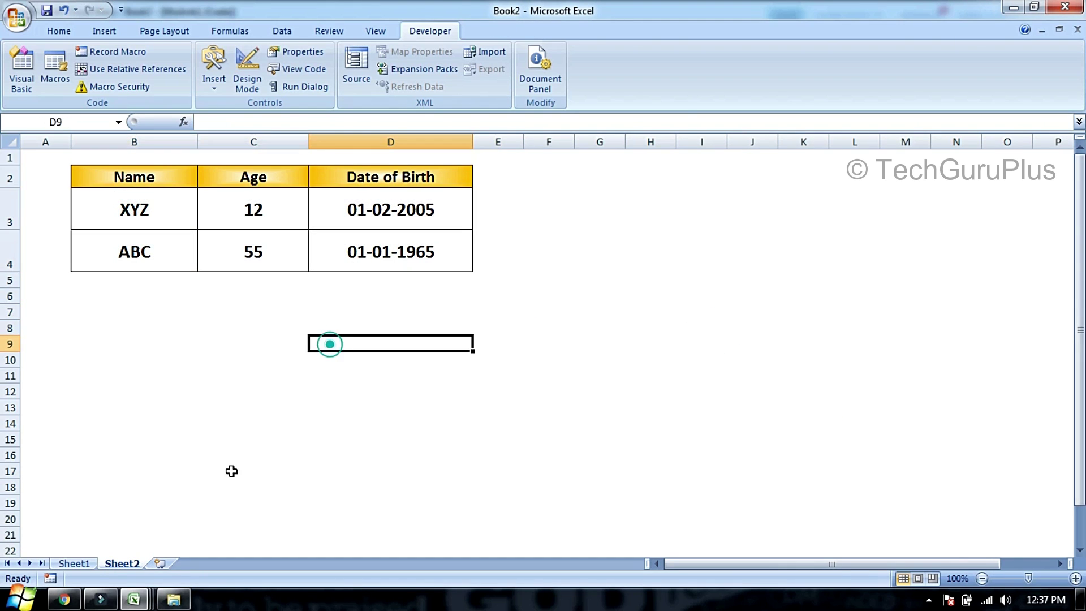
{"action": "left_click", "coordinate": [74, 563]}
Run Delete Entry twice, removing XYZ then ABC, and select the cell beside Total Entry
{"action": "left_click", "coordinate": [484, 304]}
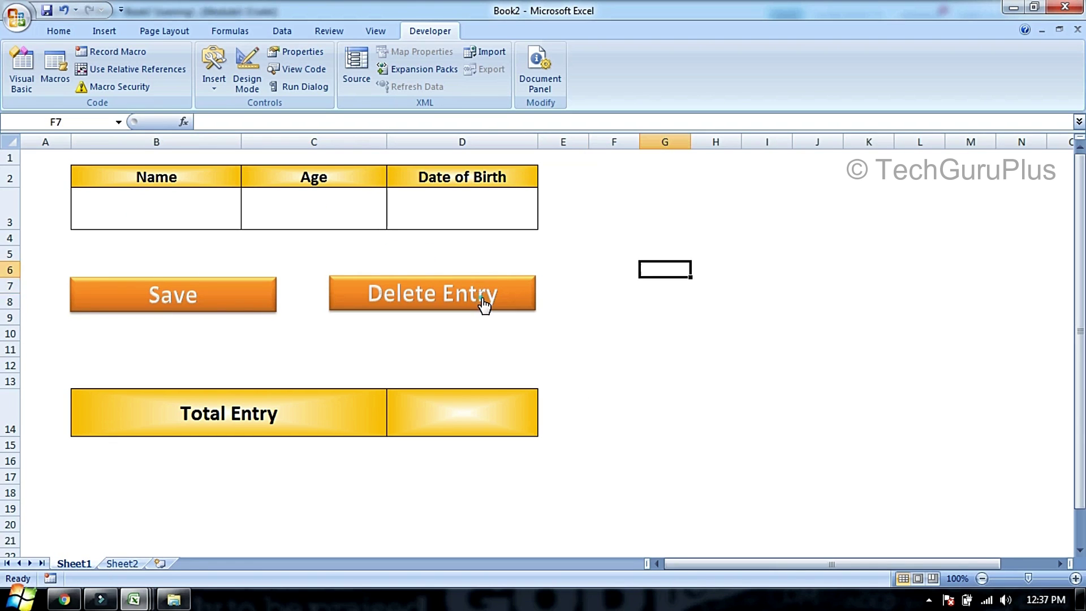
{"action": "left_click", "coordinate": [115, 564]}
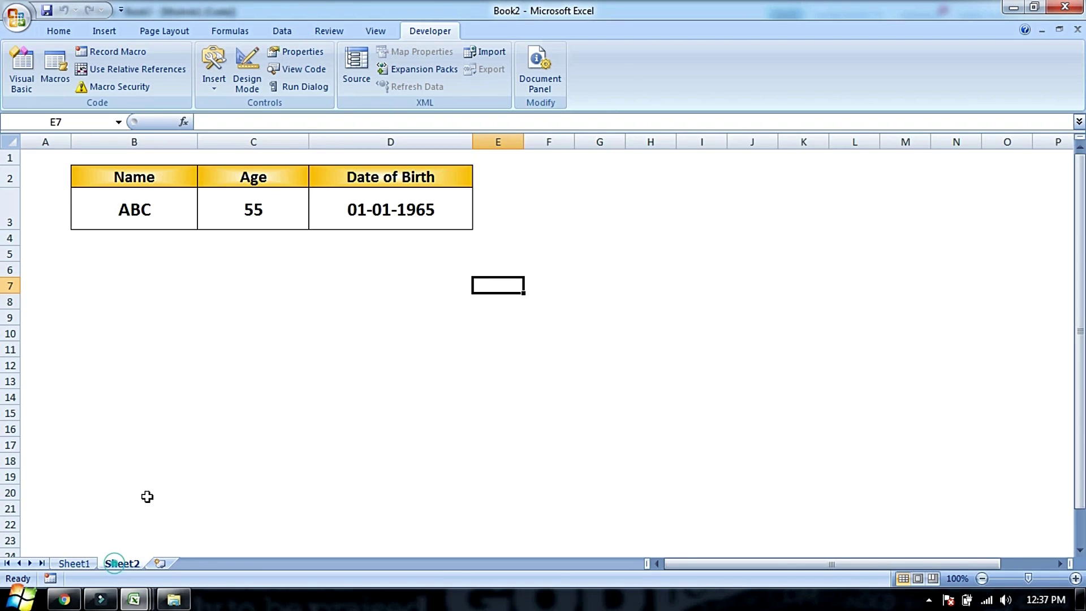
{"action": "left_click", "coordinate": [74, 563]}
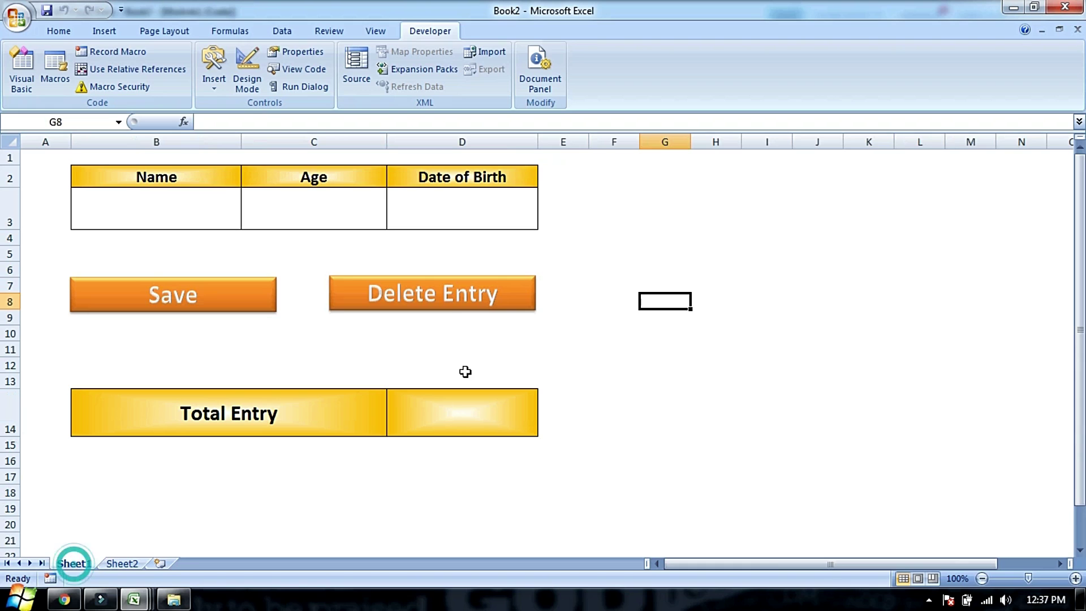
{"action": "left_click", "coordinate": [450, 302]}
{"action": "left_click", "coordinate": [121, 563]}
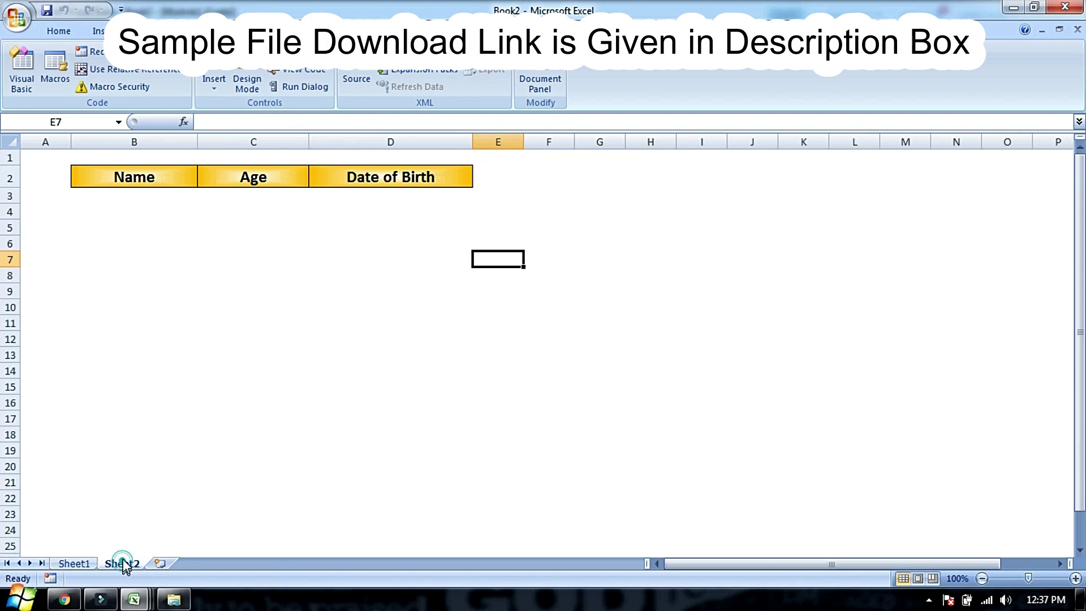
{"action": "left_click", "coordinate": [74, 563]}
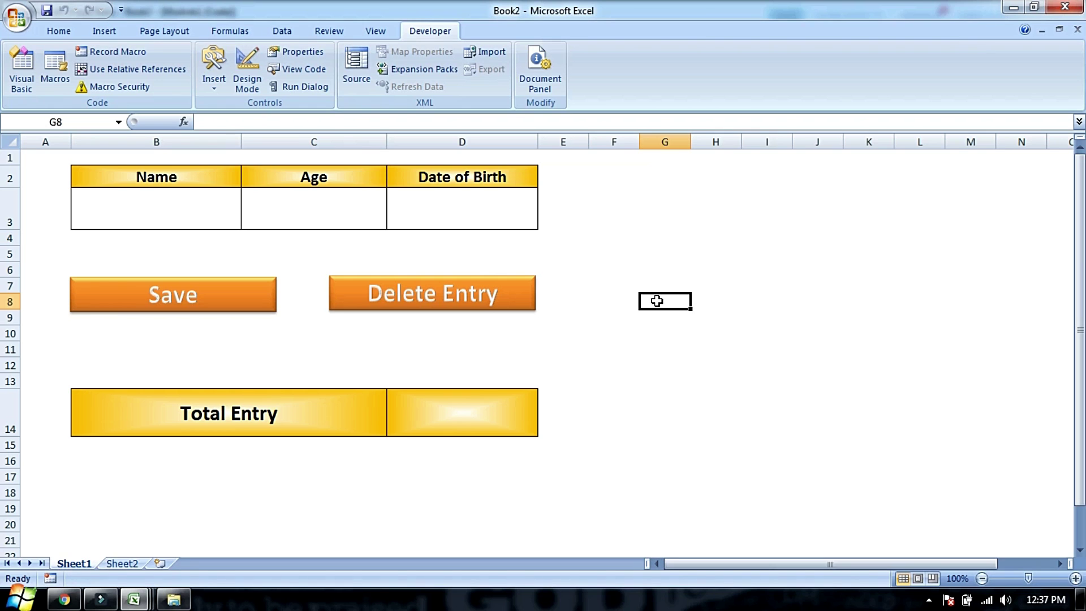
{"action": "left_click", "coordinate": [663, 240]}
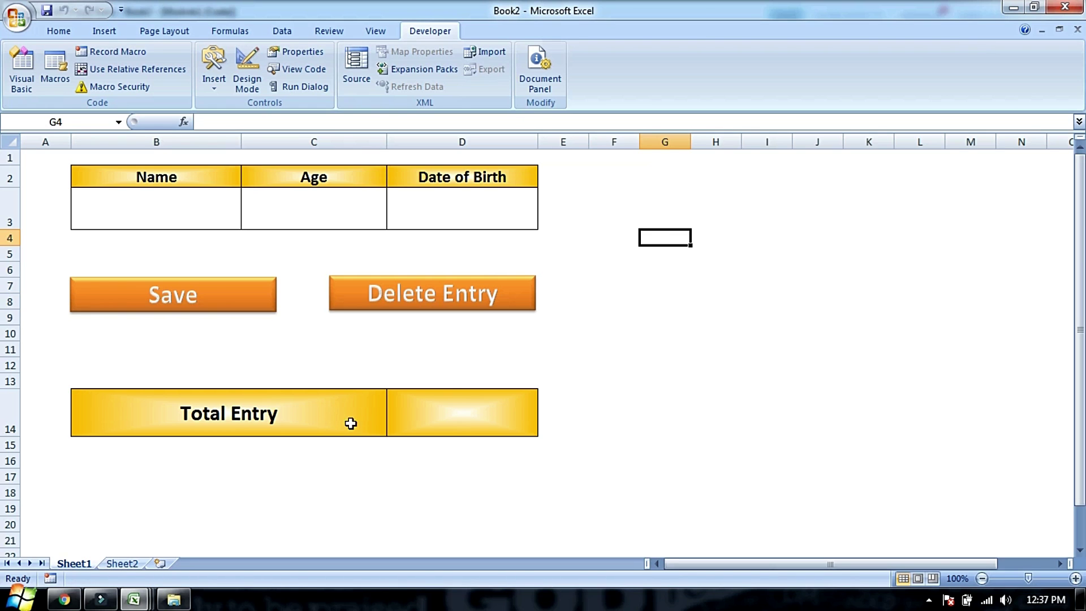
{"action": "left_click", "coordinate": [285, 416]}
{"action": "left_click", "coordinate": [492, 414]}
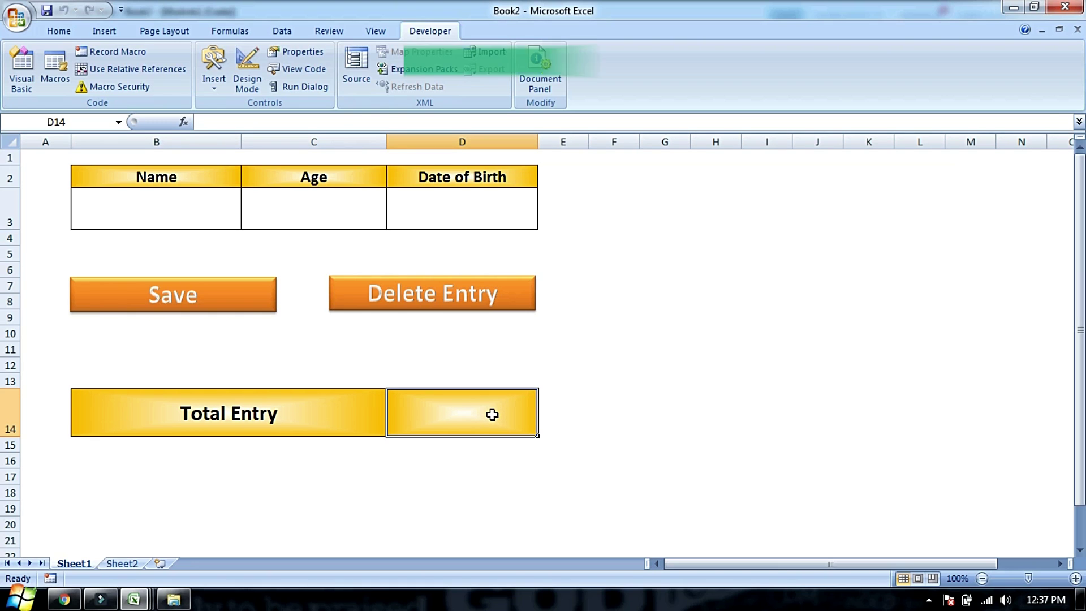
Enter =COUNTA(Sheet2!B:B) in the Total Entry cell D14
{"action": "type", "text": "=COUNT"}
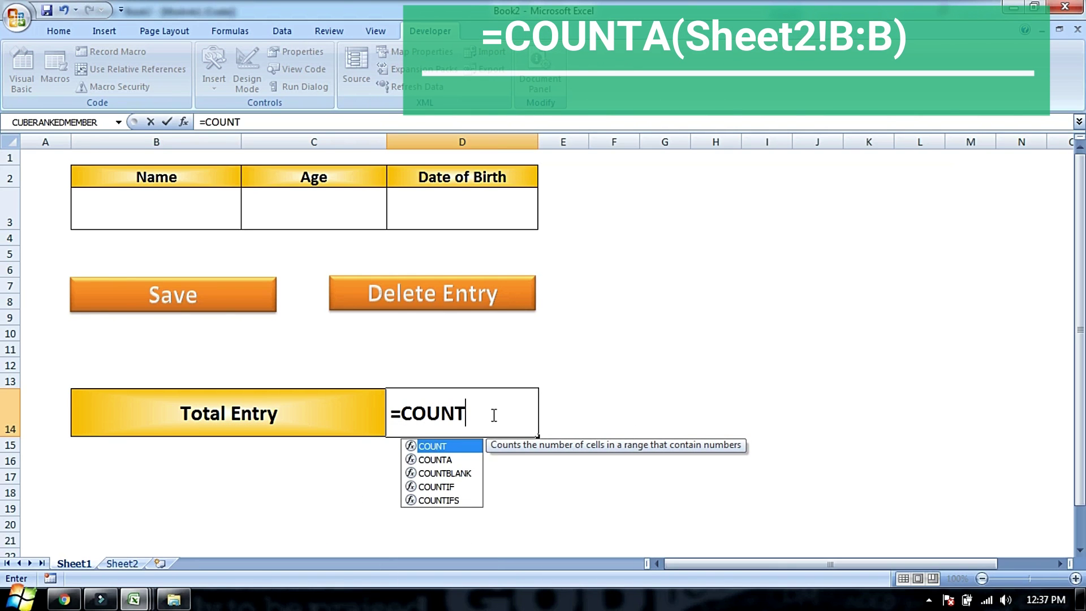
{"action": "type", "text": "A"}
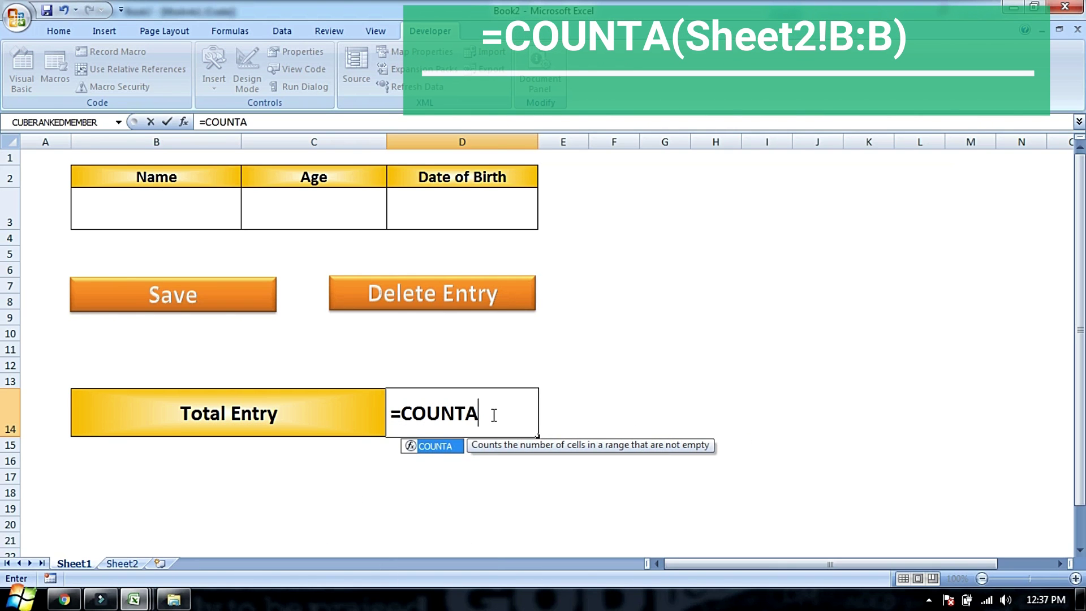
{"action": "type", "text": "("}
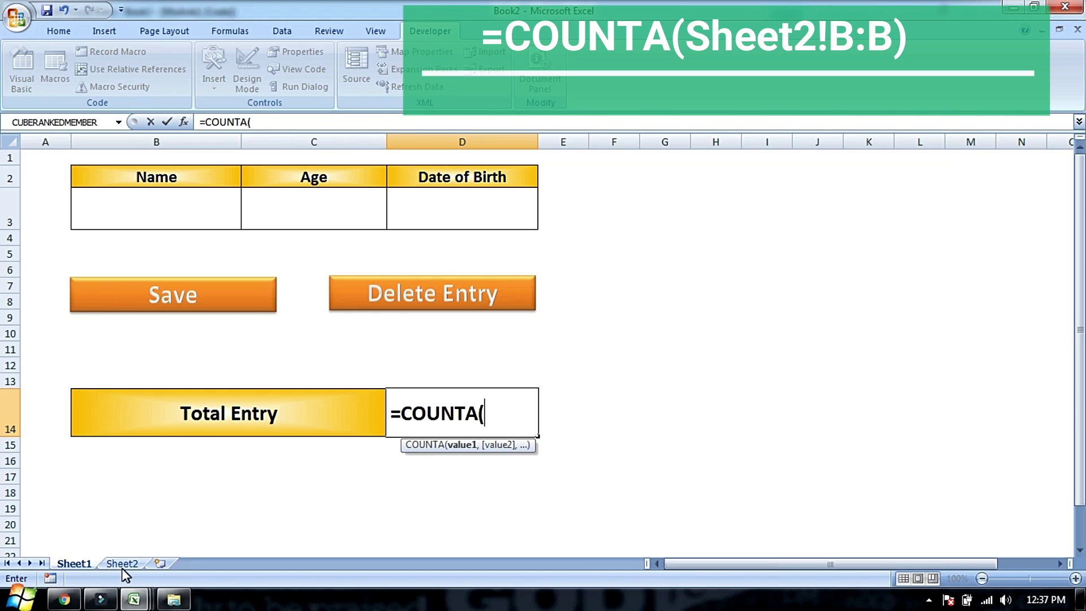
{"action": "left_click", "coordinate": [122, 563]}
{"action": "left_click", "coordinate": [152, 142]}
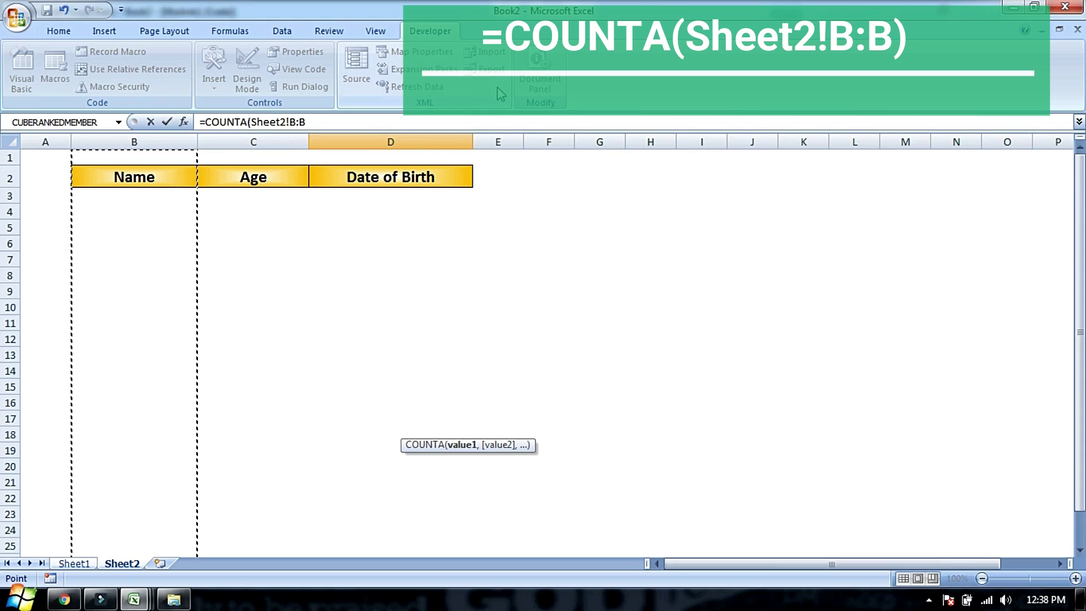
{"action": "type", "text": ")"}
{"action": "key", "text": "Return"}
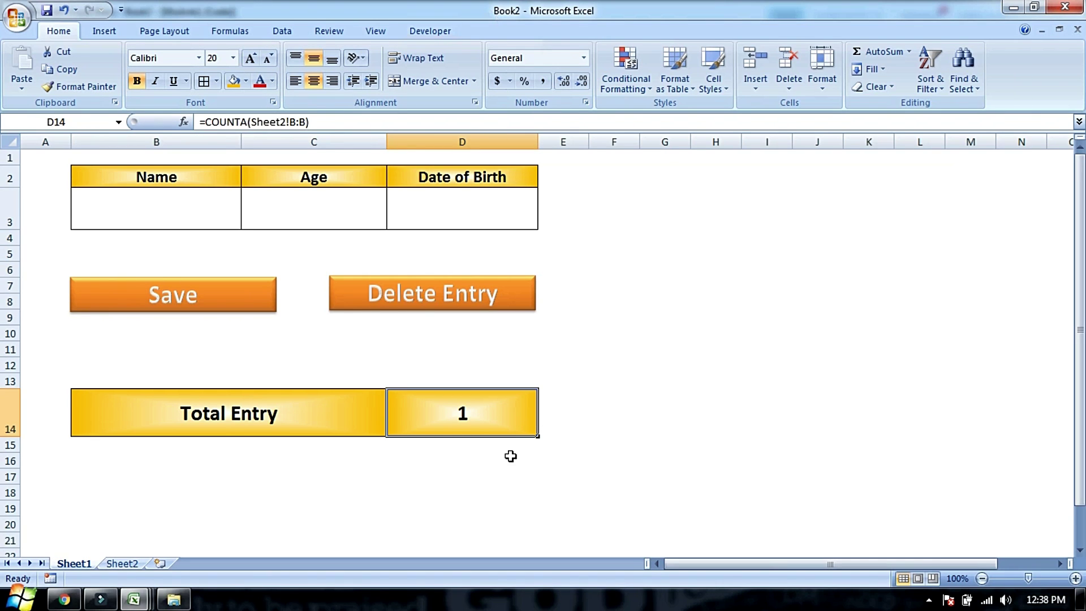
Compare the D14 count against Sheet2's empty table and its header row
{"action": "left_click", "coordinate": [600, 372]}
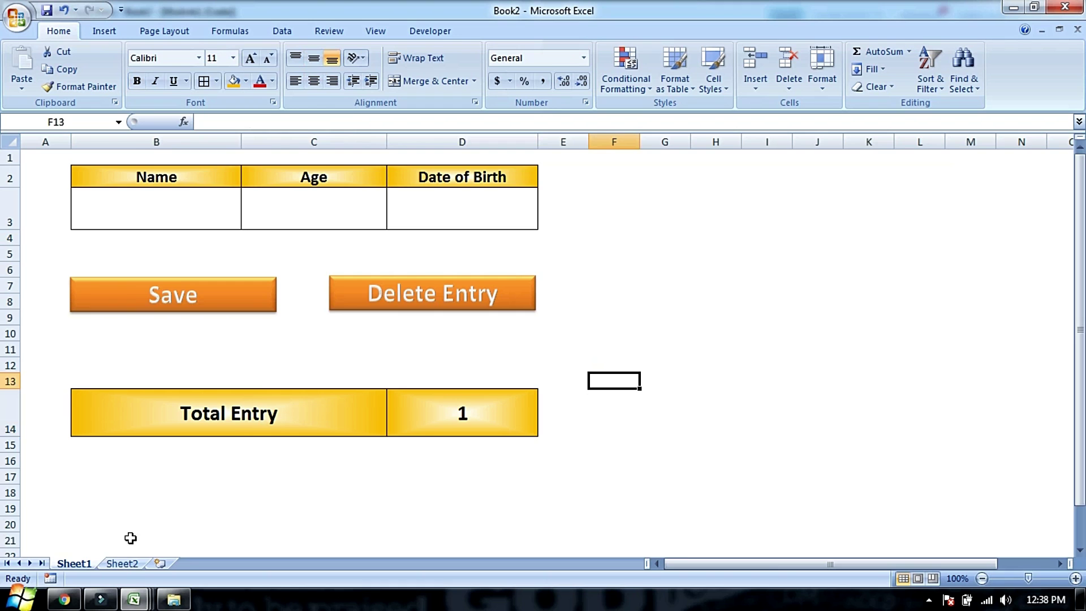
{"action": "left_click", "coordinate": [119, 563]}
{"action": "left_click_drag", "start_coordinate": [126, 203], "coordinate": [457, 290]}
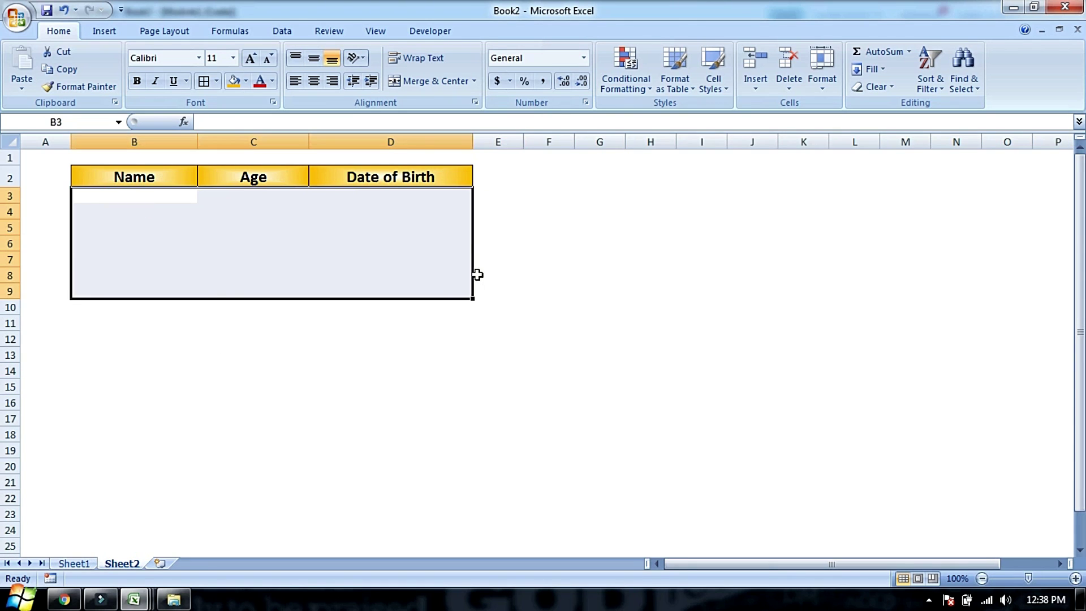
{"action": "left_click", "coordinate": [74, 563]}
{"action": "left_click", "coordinate": [497, 429]}
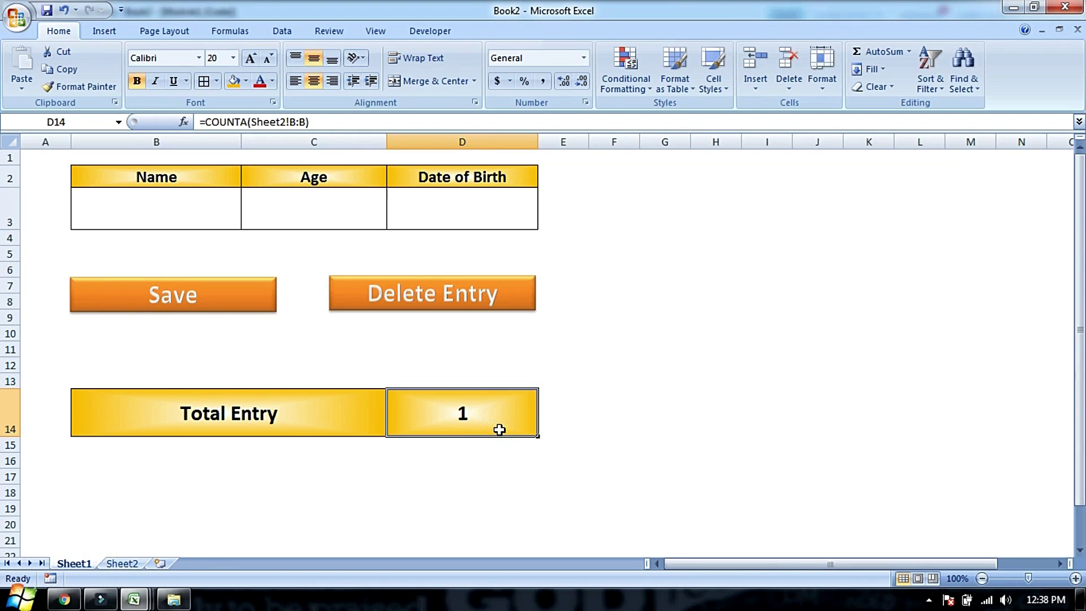
{"action": "left_click", "coordinate": [122, 563]}
{"action": "left_click_drag", "start_coordinate": [106, 175], "coordinate": [254, 177]}
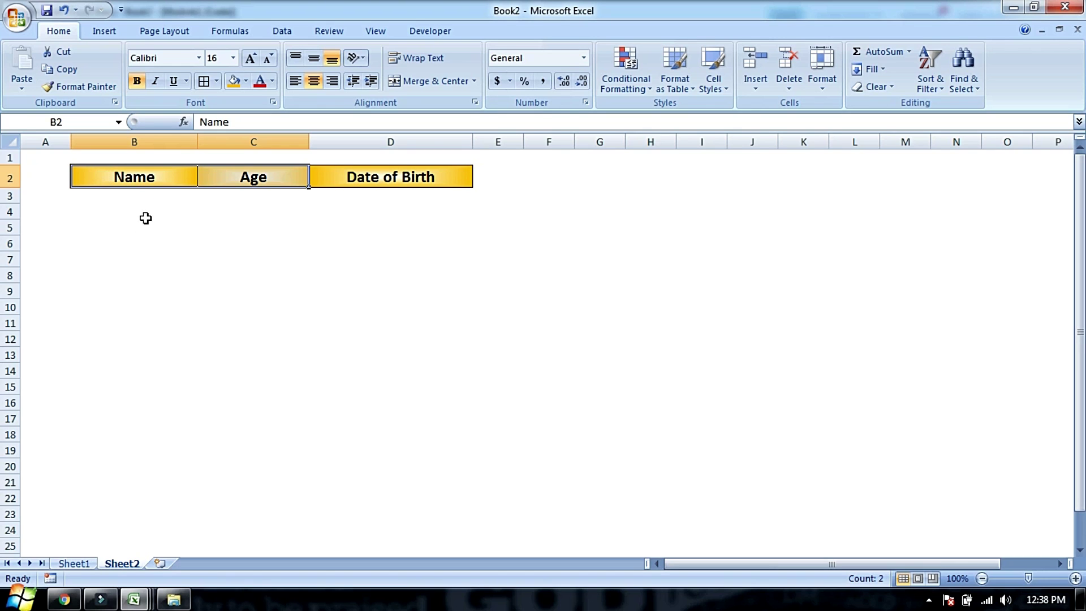
{"action": "left_click", "coordinate": [148, 175]}
{"action": "left_click", "coordinate": [150, 223]}
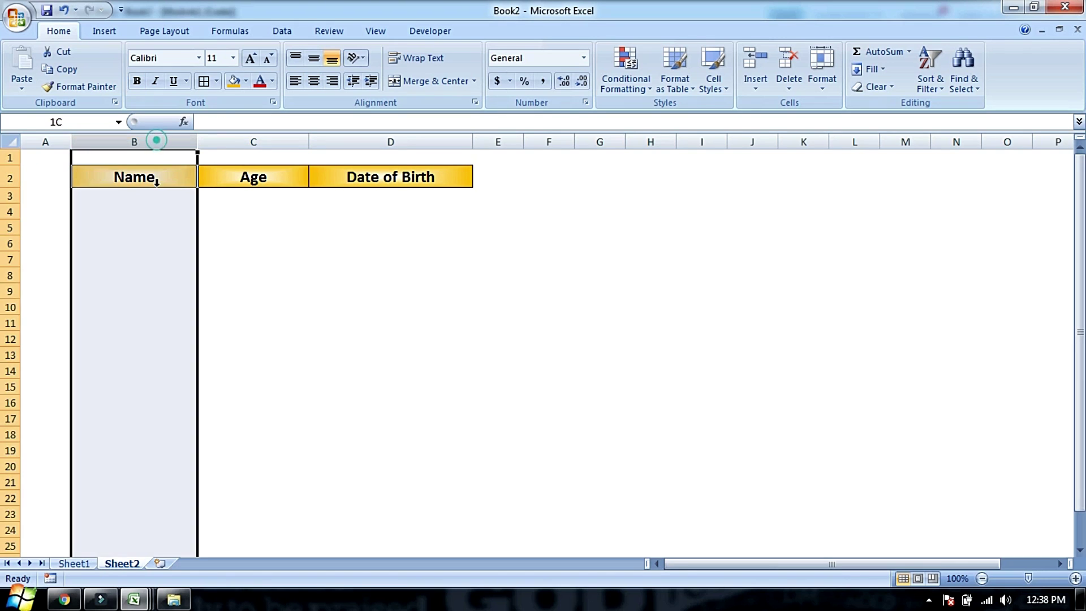
{"action": "left_click", "coordinate": [90, 173]}
{"action": "left_click", "coordinate": [74, 563]}
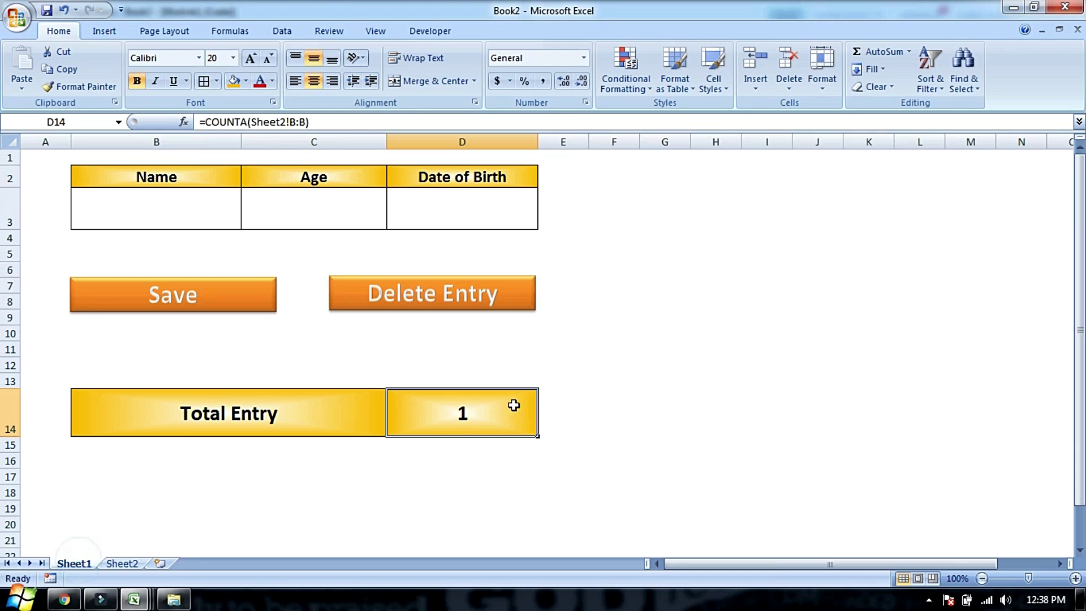
Append -1 to the D14 formula so Total Entry shows 0
{"action": "left_click", "coordinate": [419, 121]}
{"action": "type", "text": "-"}
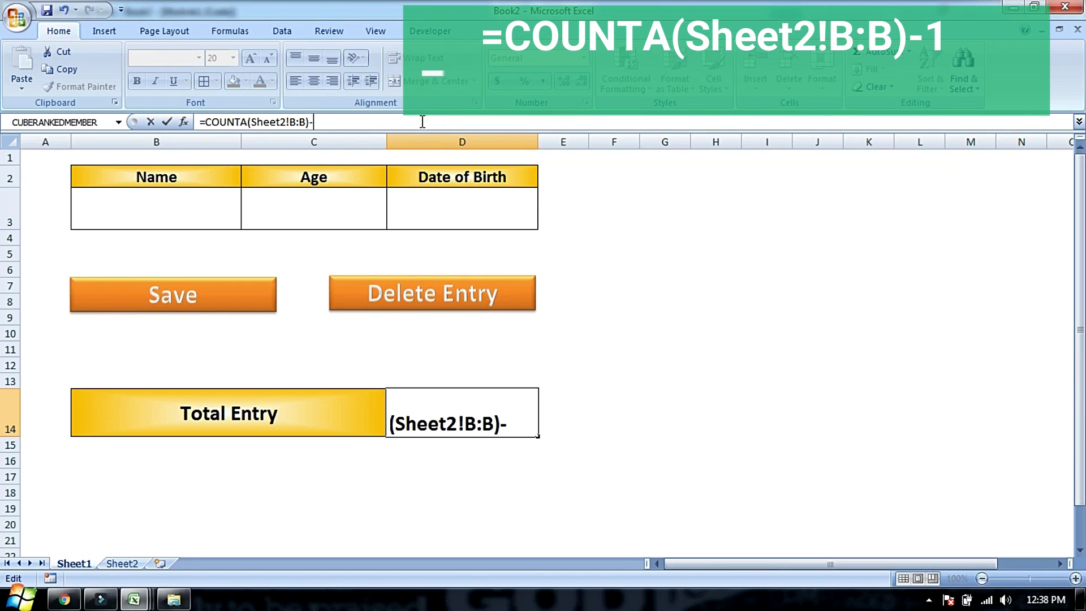
{"action": "type", "text": "1"}
{"action": "key", "text": "Return"}
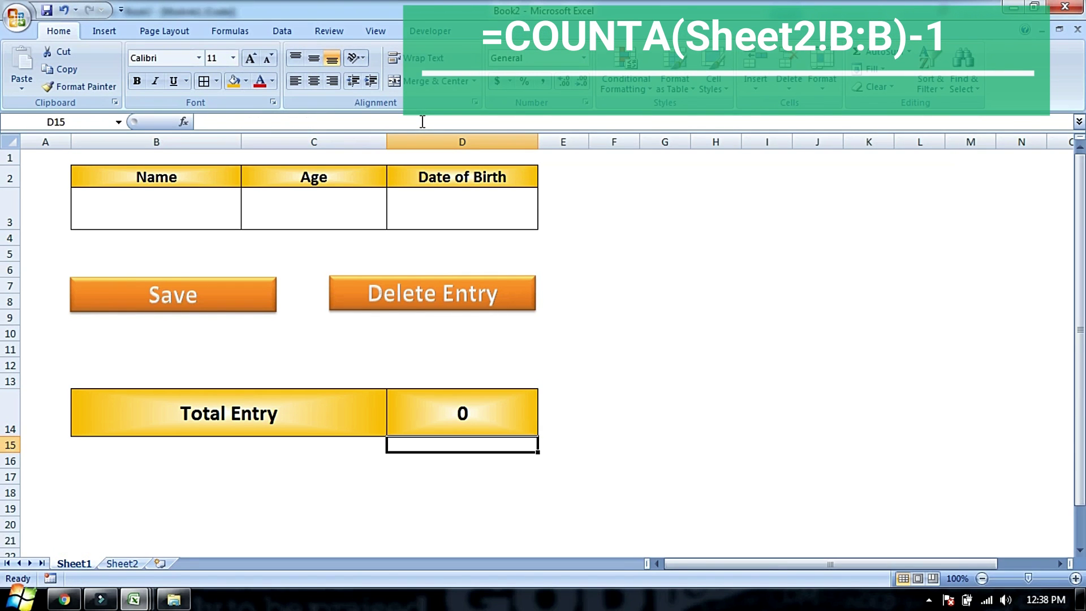
{"action": "left_click", "coordinate": [485, 414]}
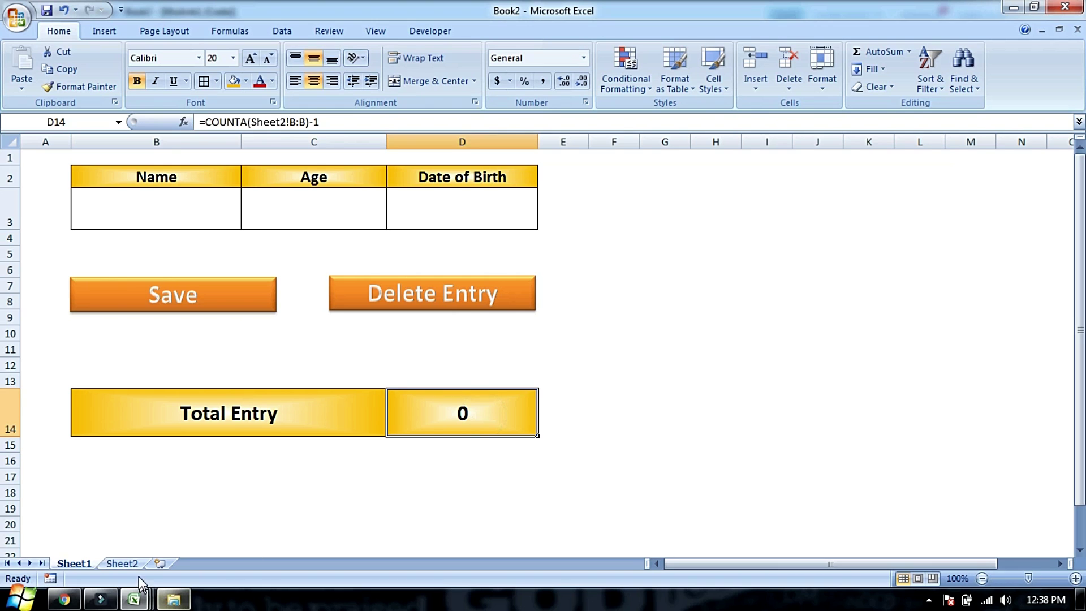
{"action": "left_click", "coordinate": [122, 562]}
{"action": "left_click", "coordinate": [74, 563]}
{"action": "left_click", "coordinate": [642, 223]}
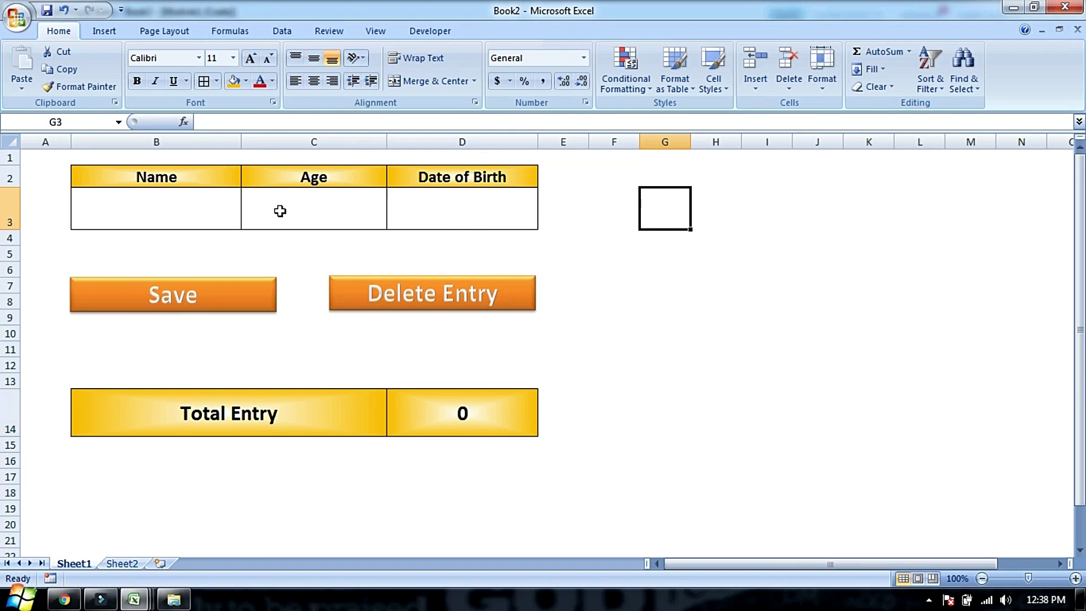
Save the entry AA, 11, 01-01-2006 and check Total Entry
{"action": "left_click", "coordinate": [205, 207]}
{"action": "type", "text": "AA"}
{"action": "key", "text": "Tab"}
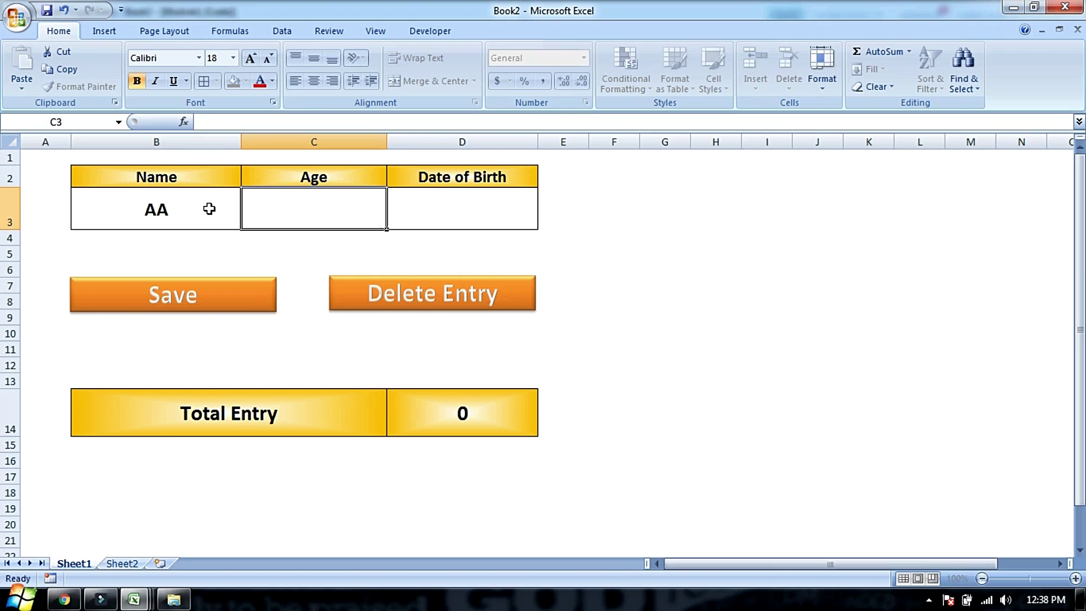
{"action": "type", "text": "11"}
{"action": "key", "text": "Tab"}
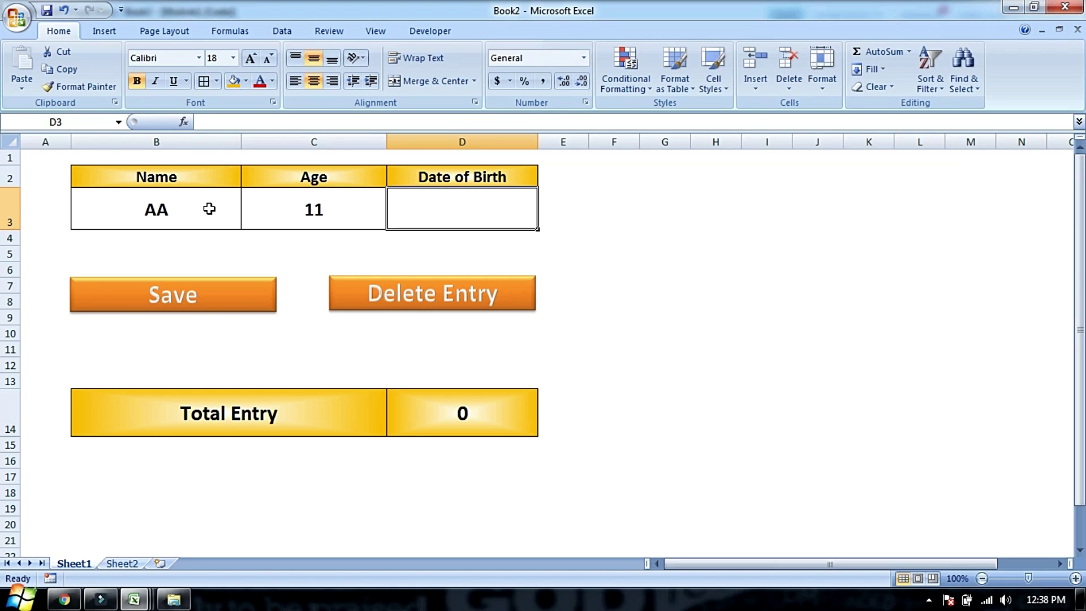
{"action": "type", "text": "'01-01-2006"}
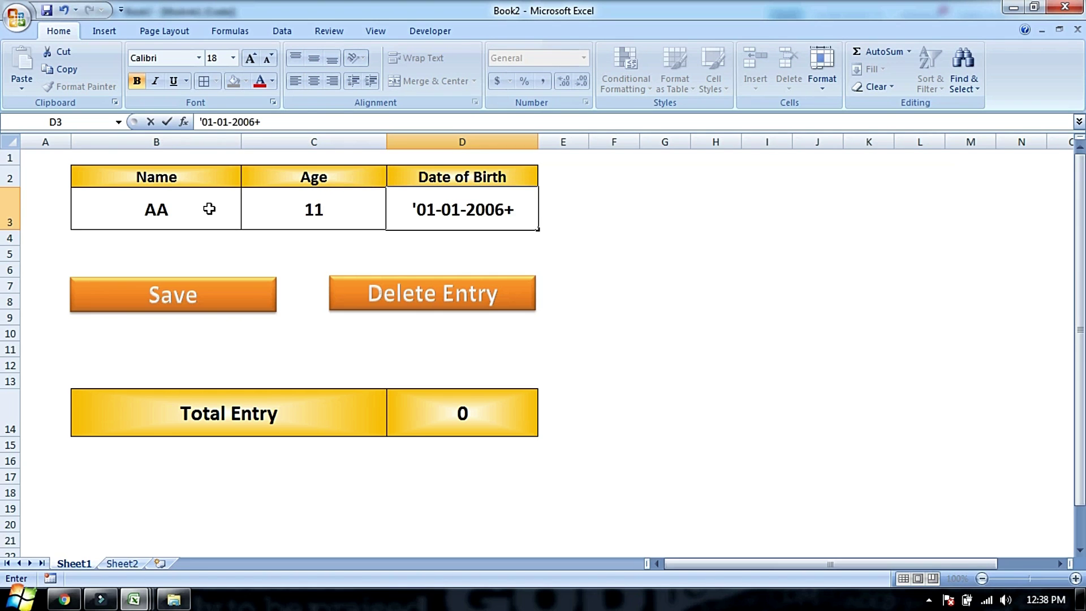
{"action": "key", "text": "Return"}
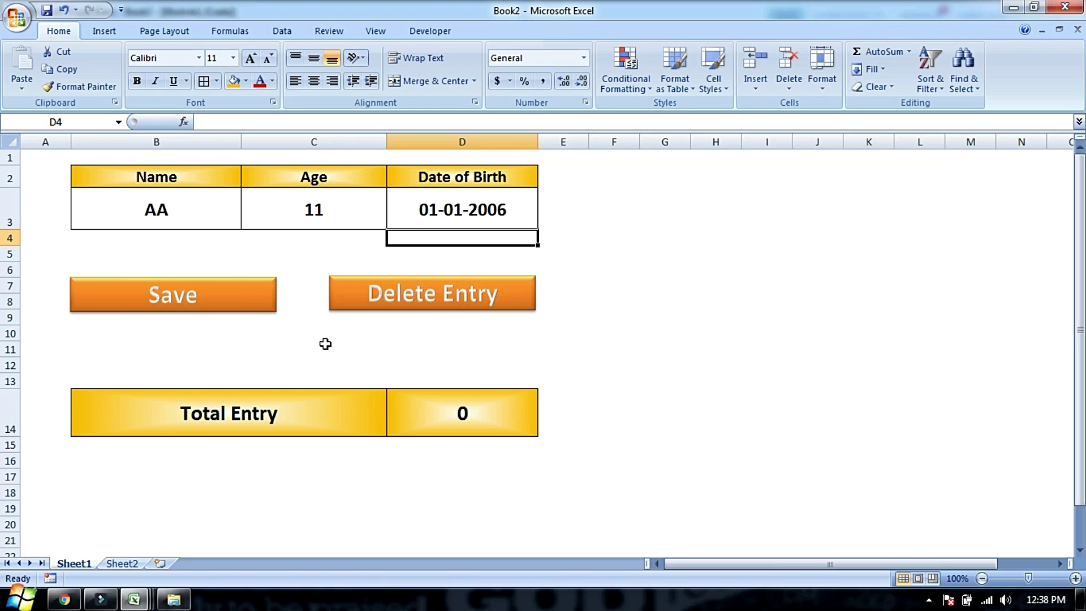
{"action": "left_click", "coordinate": [203, 308]}
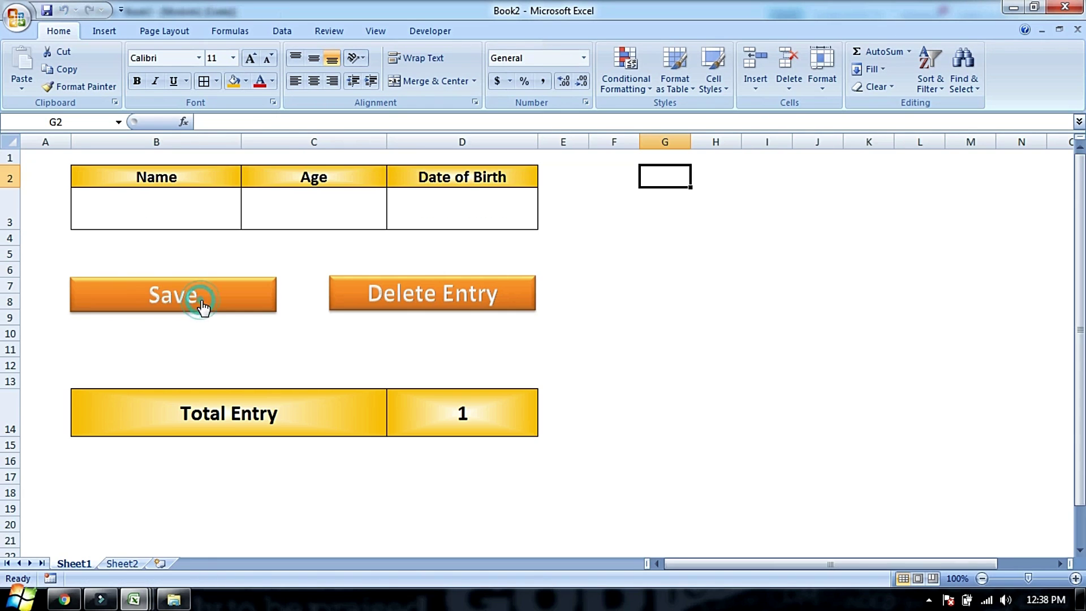
{"action": "left_click", "coordinate": [478, 418]}
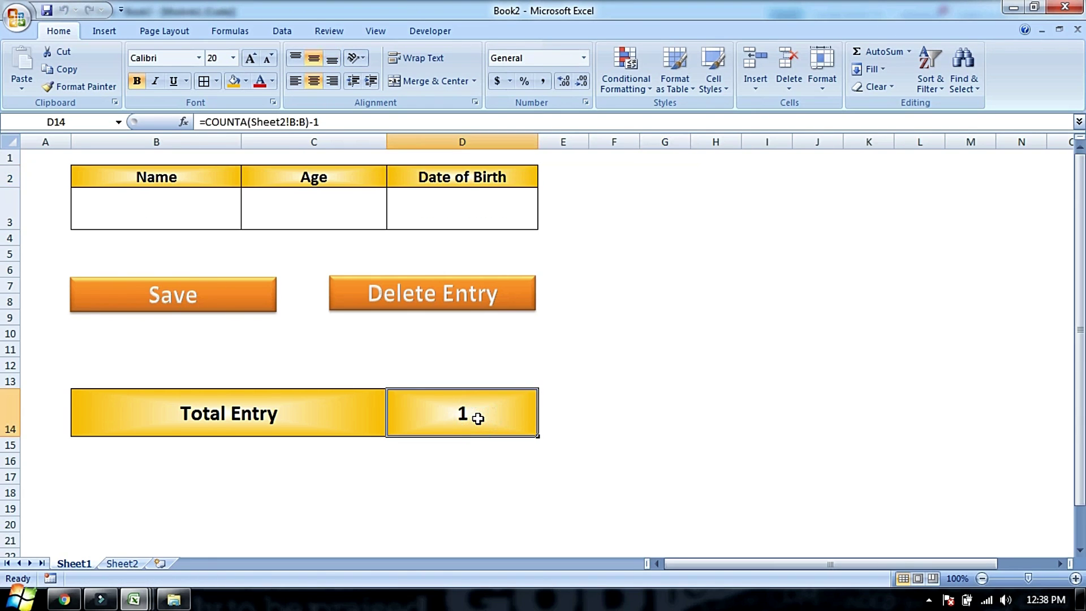
Save the entry TT, 5, 01-01-2013 and confirm Total Entry reads 2
{"action": "left_click", "coordinate": [197, 207]}
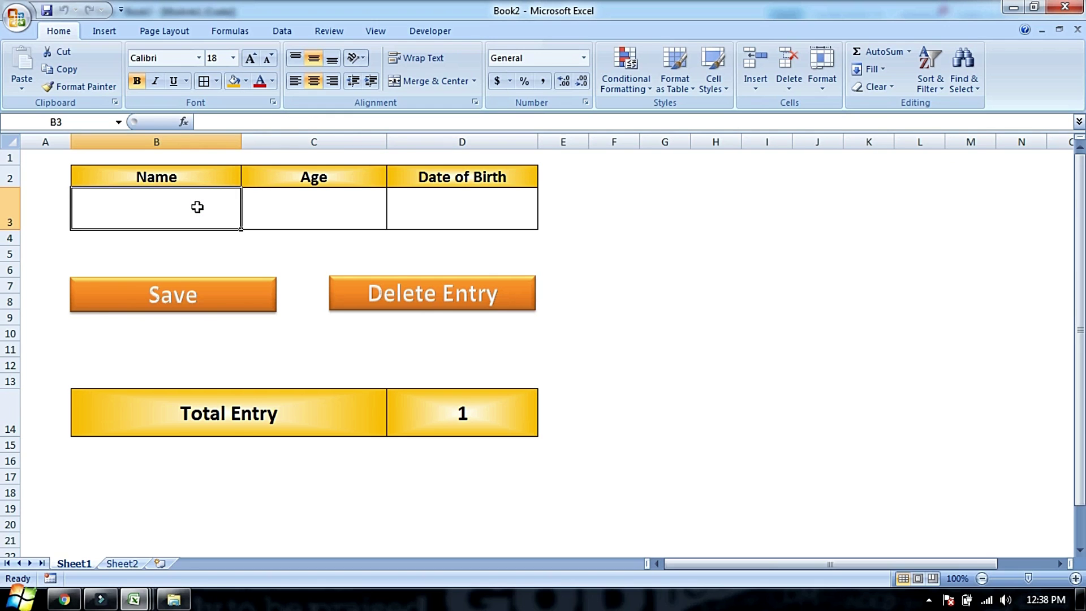
{"action": "type", "text": "TT"}
{"action": "key", "text": "Tab"}
{"action": "type", "text": "5"}
{"action": "key", "text": "Tab"}
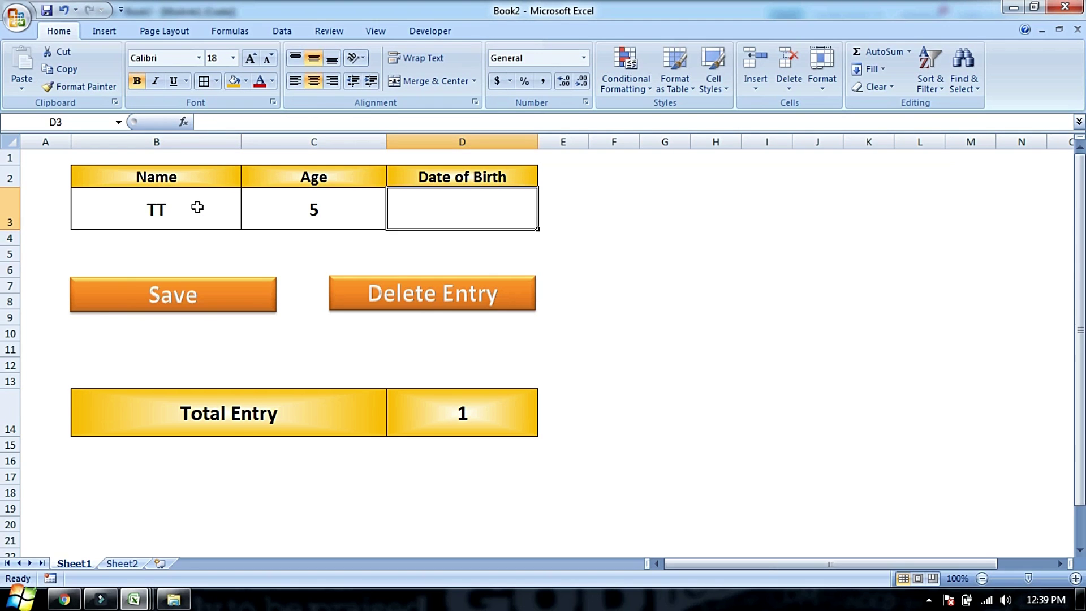
{"action": "type", "text": "'"}
{"action": "type", "text": "01-01-20"}
{"action": "type", "text": "13"}
{"action": "key", "text": "Return"}
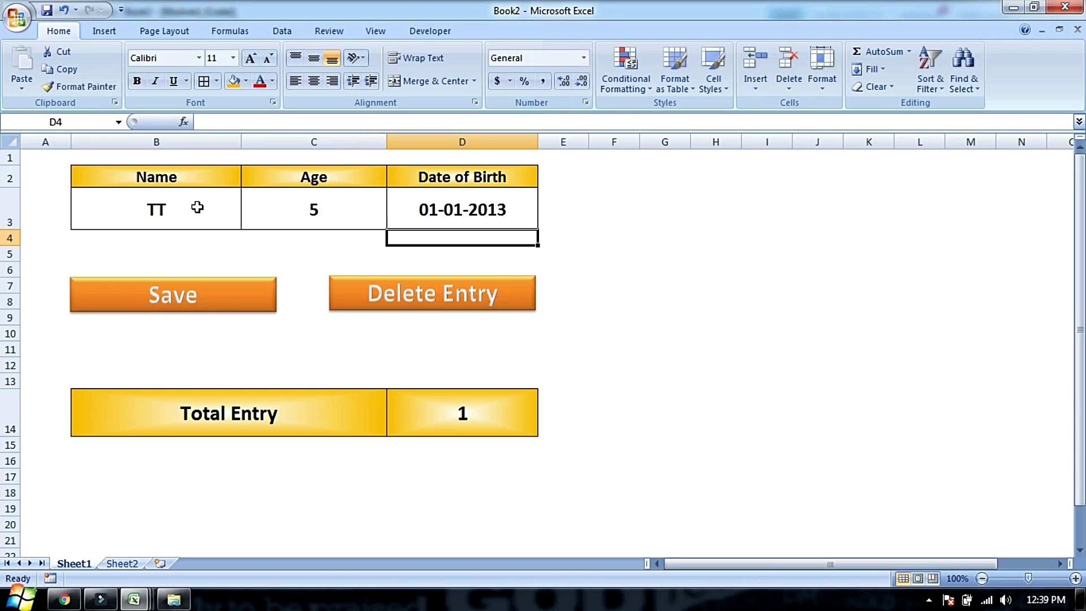
{"action": "left_click", "coordinate": [696, 266]}
{"action": "left_click", "coordinate": [202, 292]}
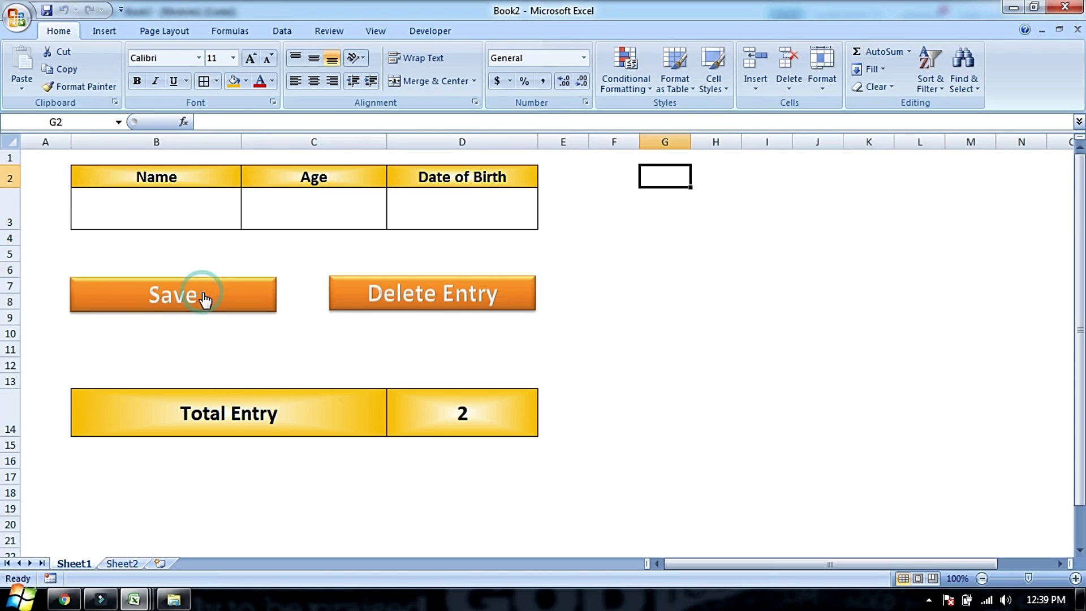
{"action": "left_click", "coordinate": [458, 413]}
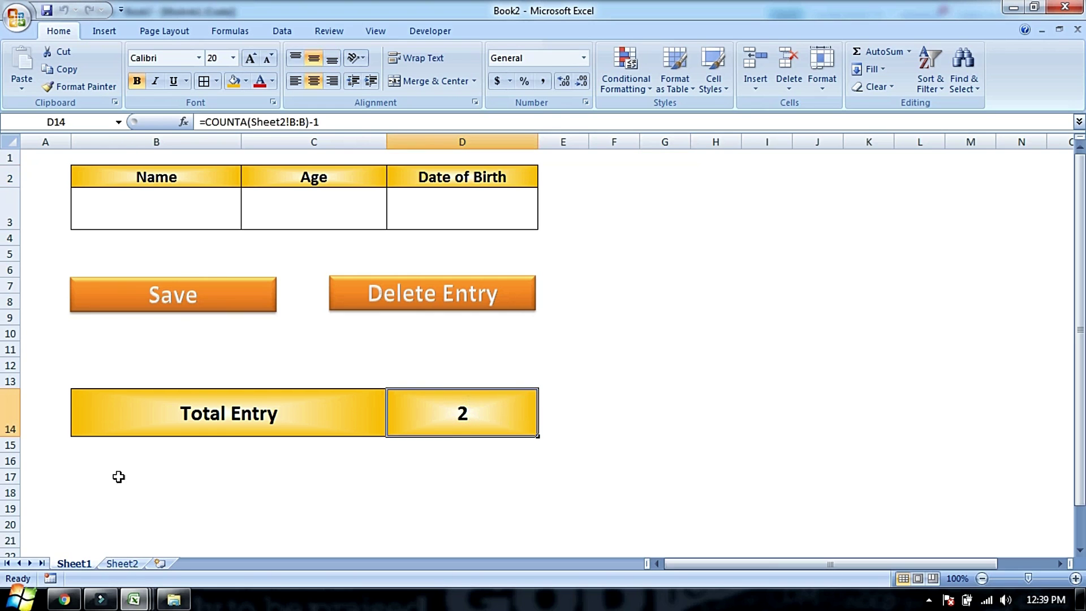
Review the two saved records on Sheet2, then return to the Sheet1 form
{"action": "left_click", "coordinate": [121, 562]}
{"action": "left_click_drag", "start_coordinate": [152, 210], "coordinate": [357, 250]}
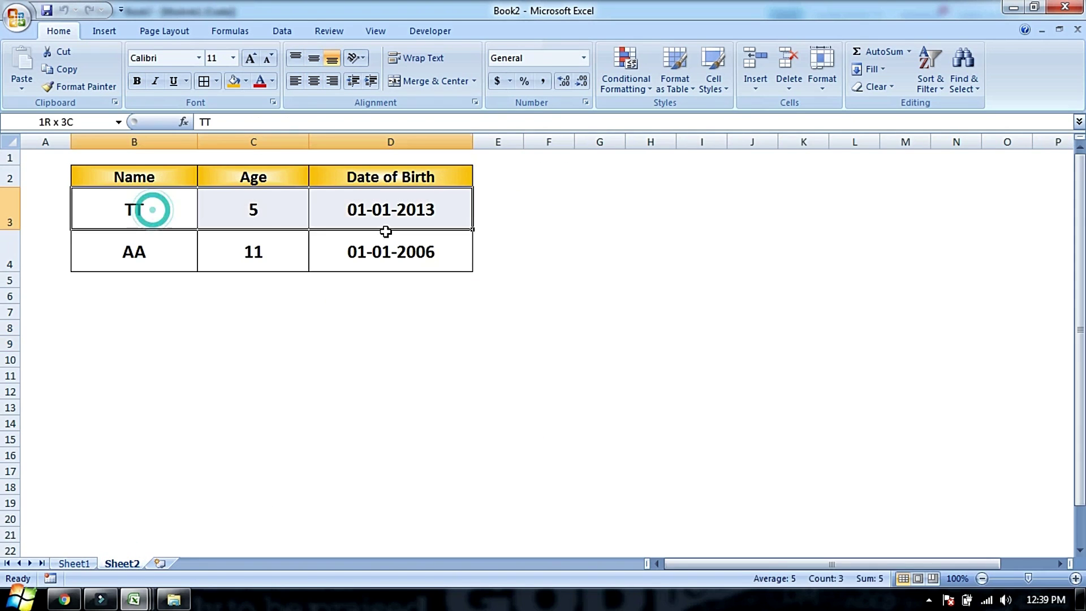
{"action": "left_click", "coordinate": [374, 383]}
{"action": "key", "text": "ctrl+Page_Up"}
{"action": "left_click", "coordinate": [703, 314]}
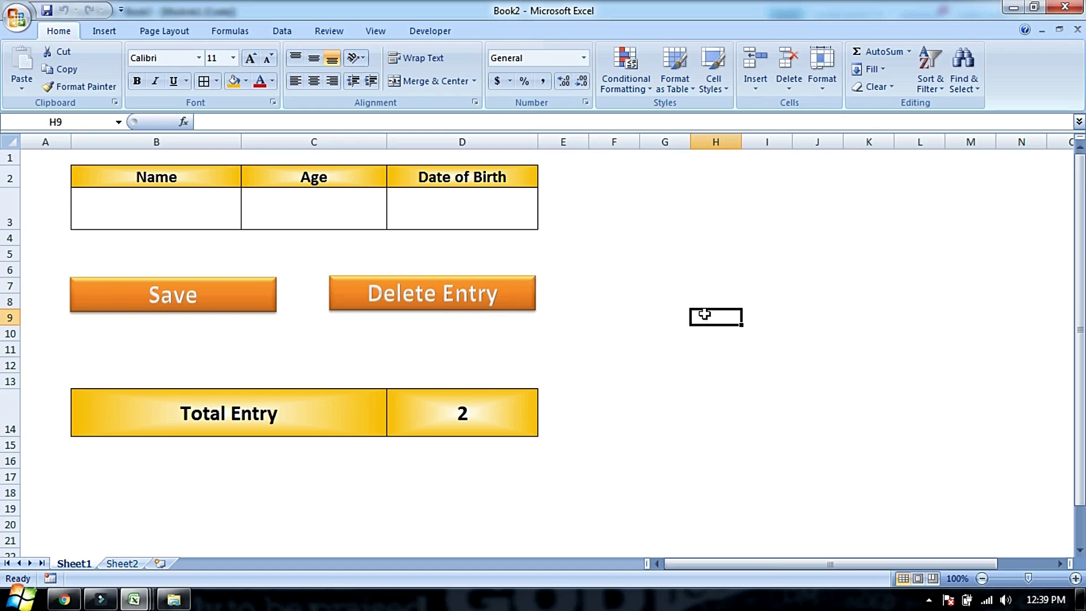
Run Delete Entry to remove the latest record and check the one remaining on Sheet2
{"action": "left_click", "coordinate": [456, 291]}
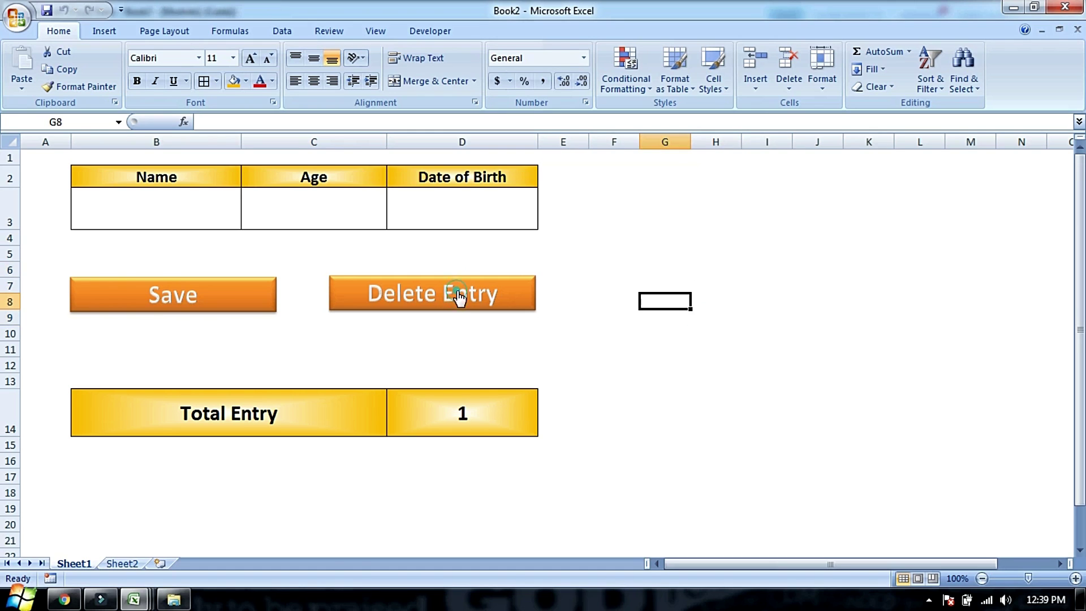
{"action": "left_click", "coordinate": [467, 411]}
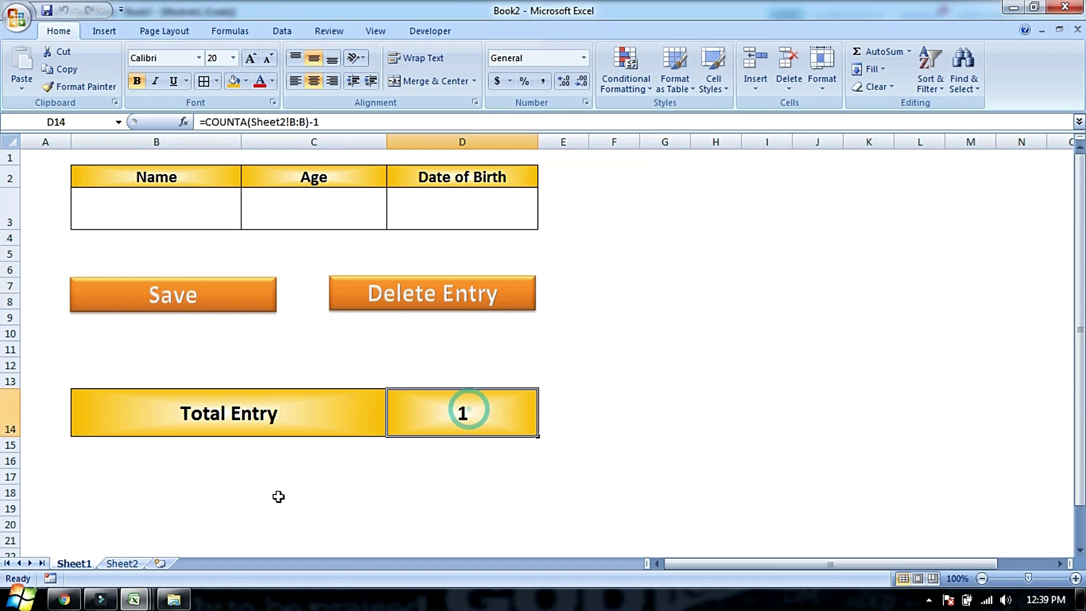
{"action": "left_click", "coordinate": [122, 564]}
{"action": "left_click", "coordinate": [74, 563]}
Delete the remaining record and confirm Sheet2 holds only headers with Total Entry 0
{"action": "left_click", "coordinate": [468, 302]}
{"action": "left_click", "coordinate": [460, 413]}
{"action": "left_click", "coordinate": [121, 563]}
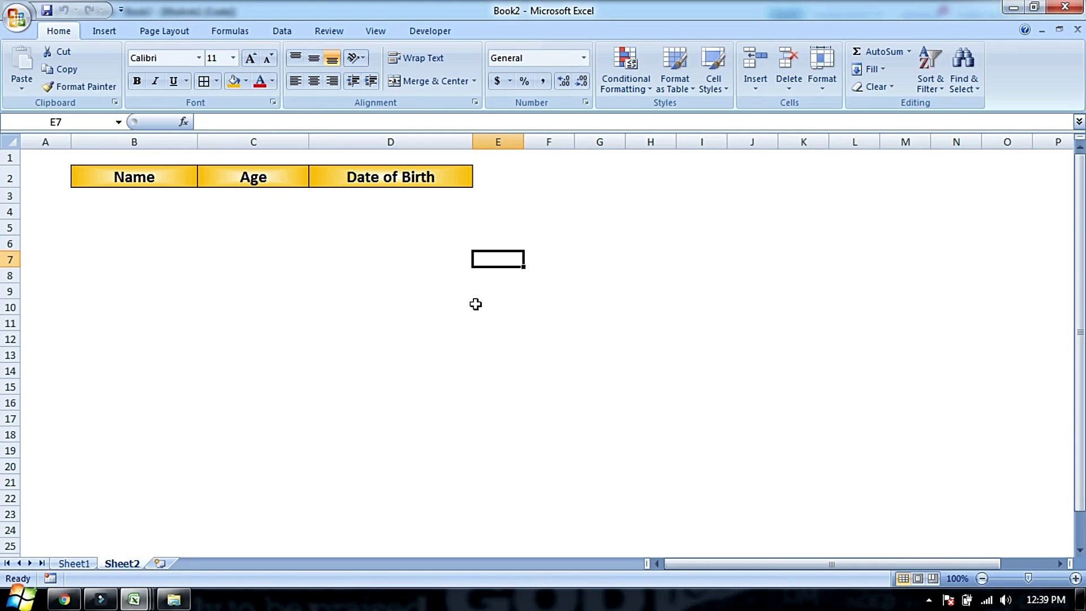
{"action": "left_click", "coordinate": [184, 211]}
{"action": "left_click", "coordinate": [79, 564]}
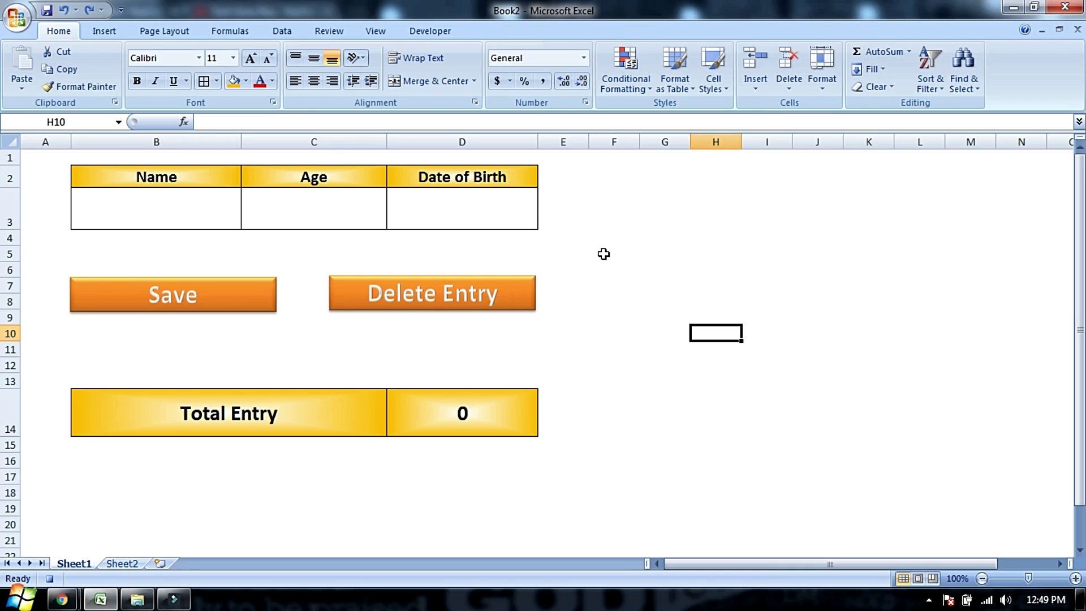
Save the workbook to the Desktop as Excel Macro-Enabled Workbook 'macro.xlsm'
{"action": "left_click", "coordinate": [17, 18]}
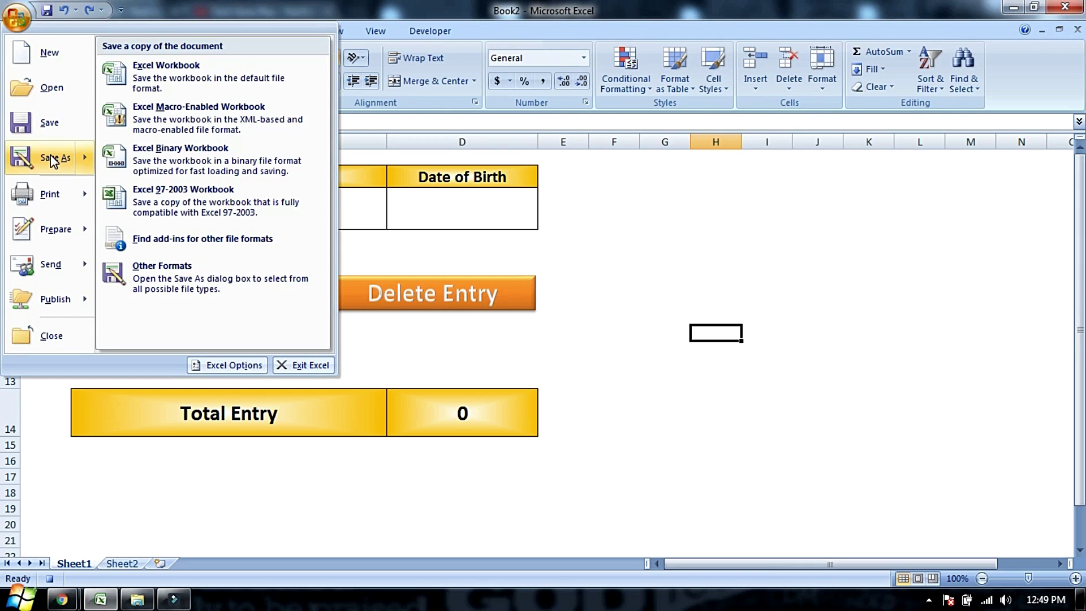
{"action": "mouse_move", "coordinate": [51, 158]}
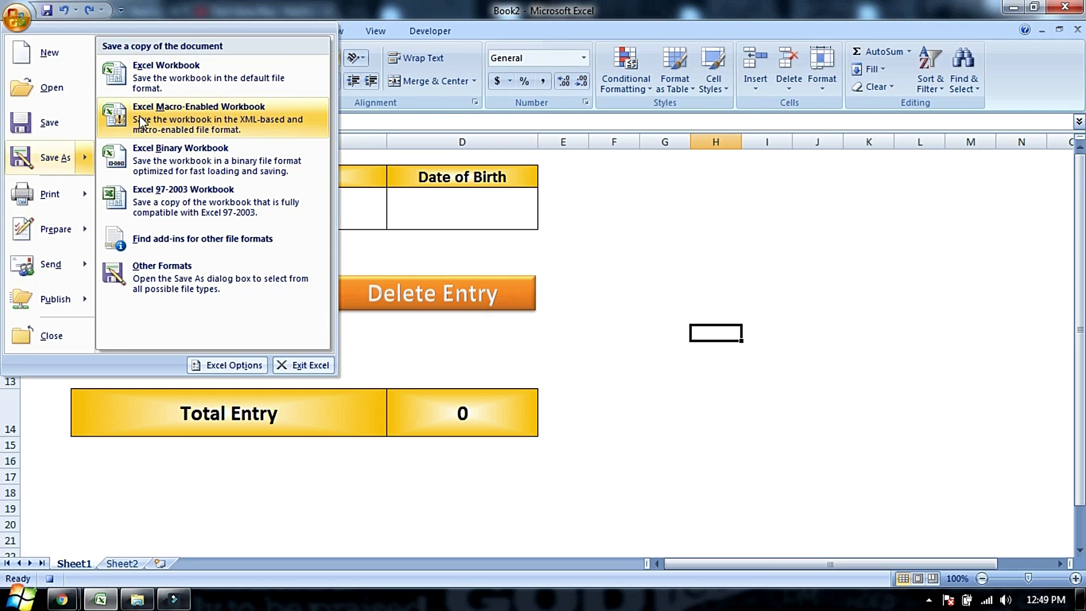
{"action": "left_click", "coordinate": [215, 116]}
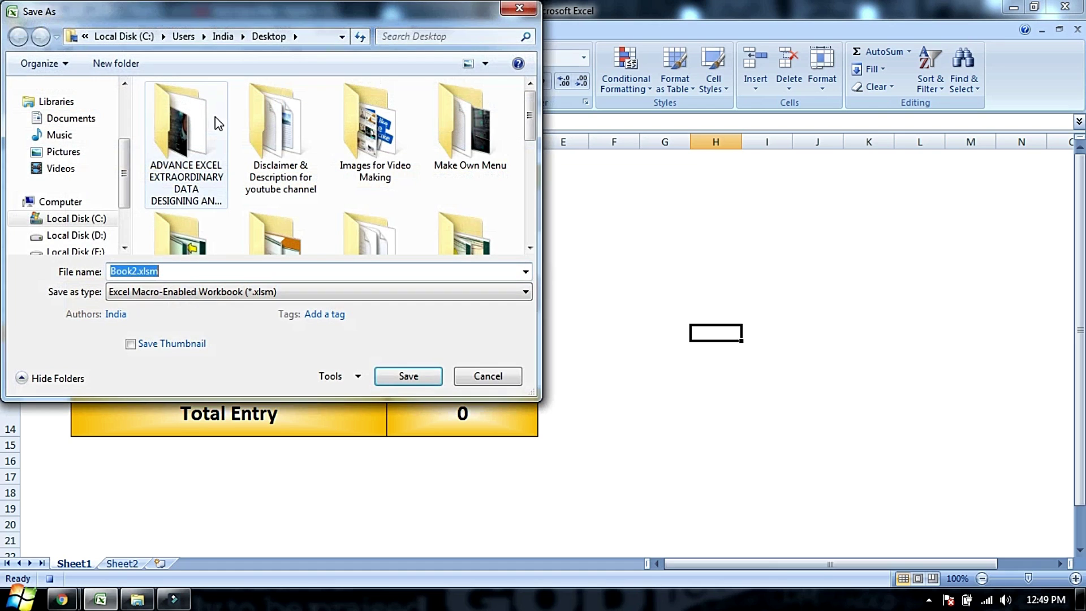
{"action": "scroll", "coordinate": [121, 164], "scroll_direction": "up", "scroll_amount": 2}
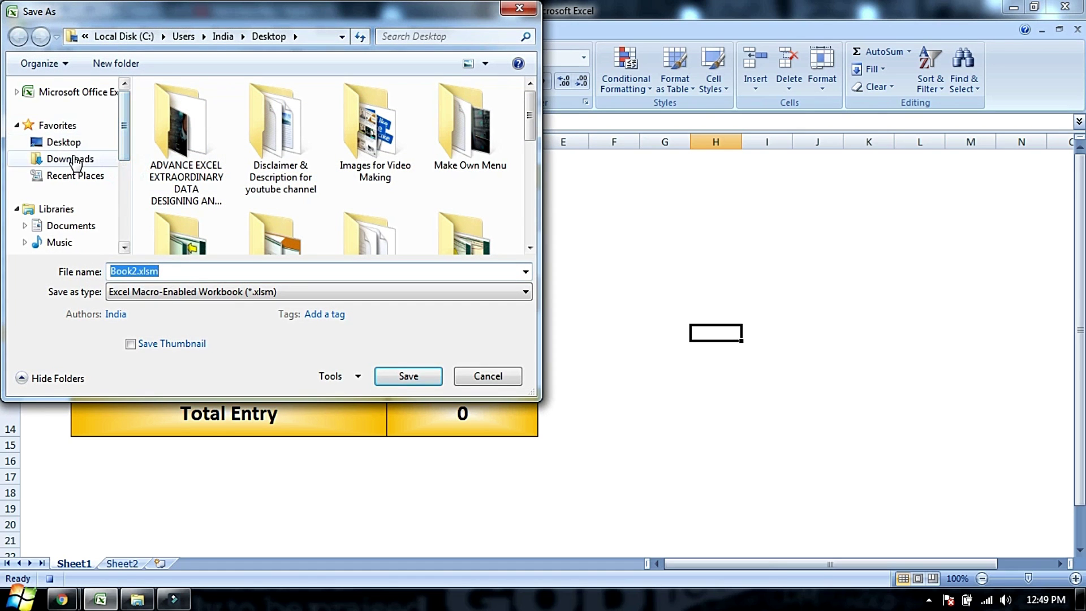
{"action": "left_click", "coordinate": [64, 142]}
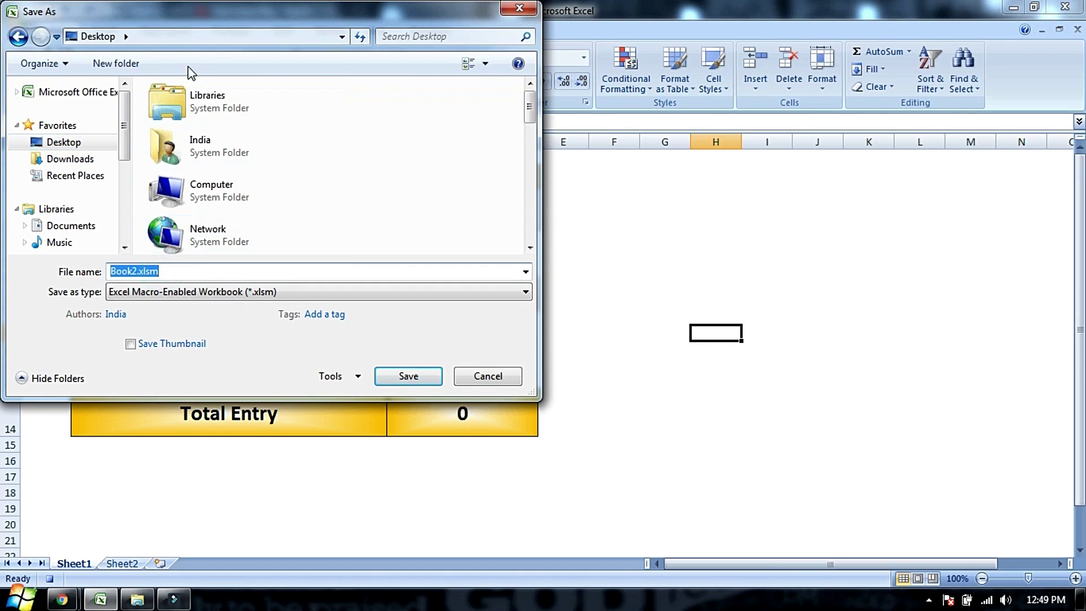
{"action": "left_click_drag", "start_coordinate": [198, 14], "coordinate": [467, 116]}
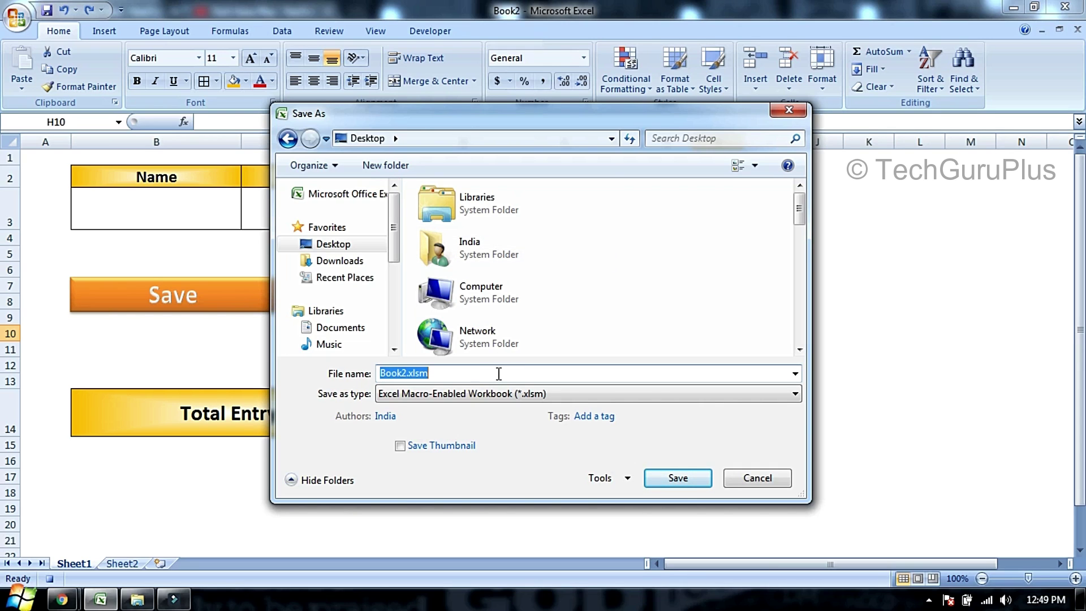
{"action": "type", "text": "ma"}
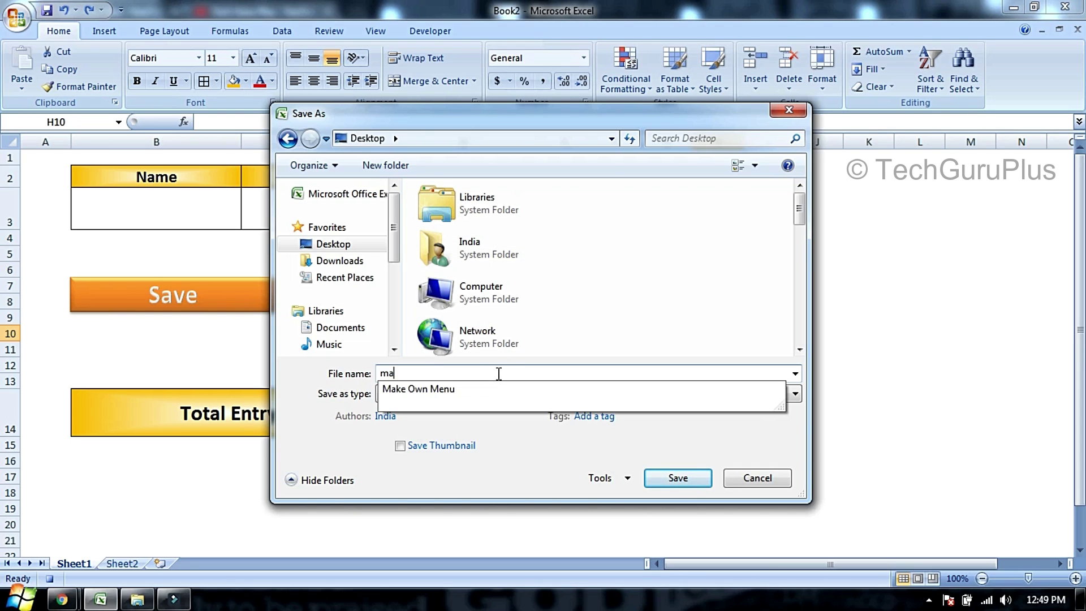
{"action": "type", "text": "cro"}
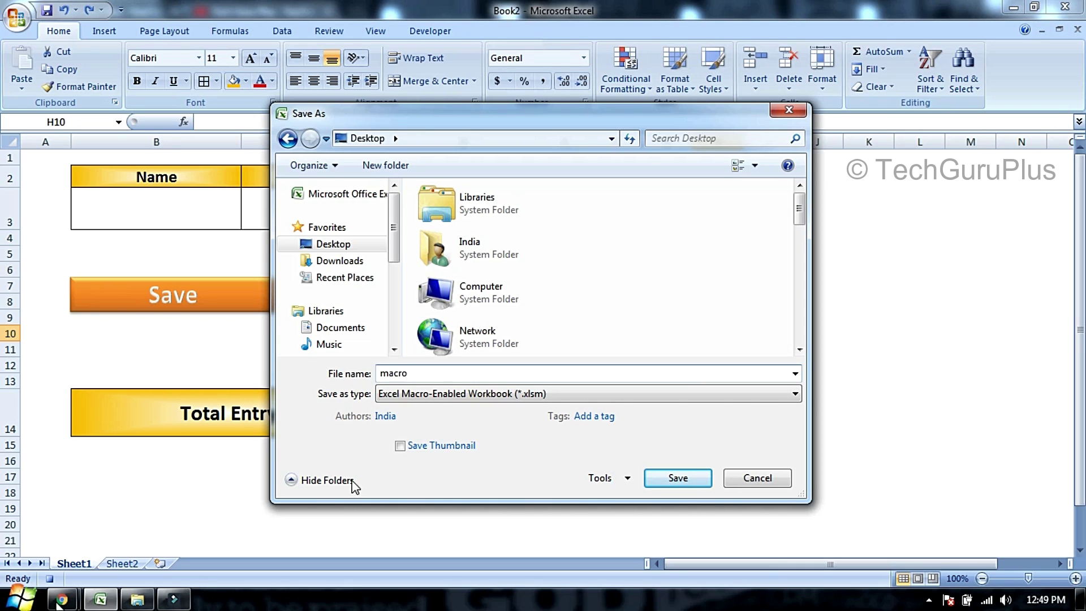
{"action": "left_click", "coordinate": [677, 478]}
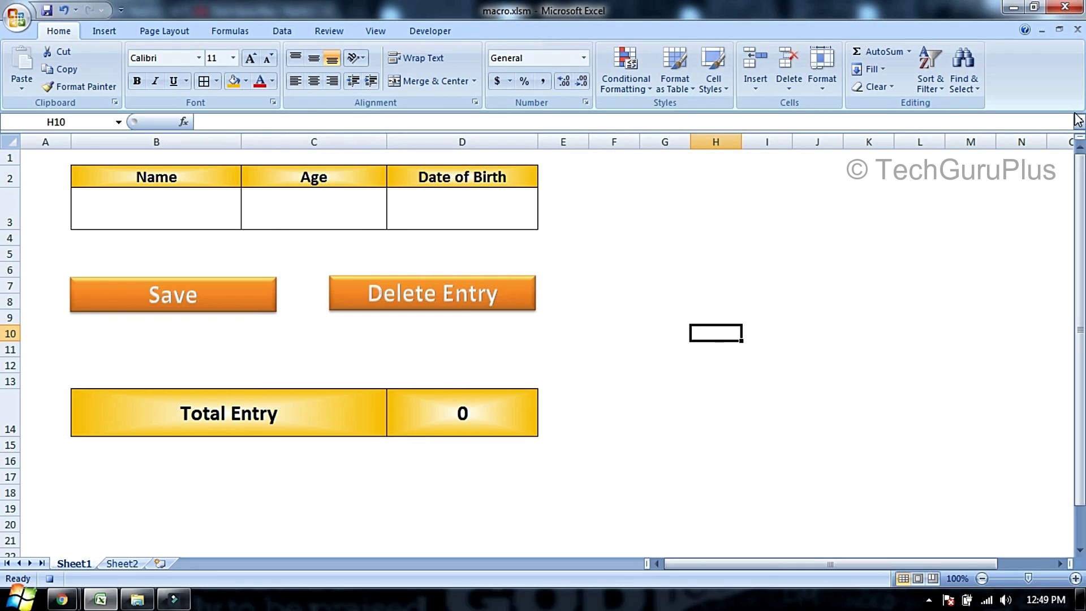
Close macro.xlsm, quit Excel, and answer the Personal Macro Workbook save prompt
{"action": "left_click", "coordinate": [1077, 31]}
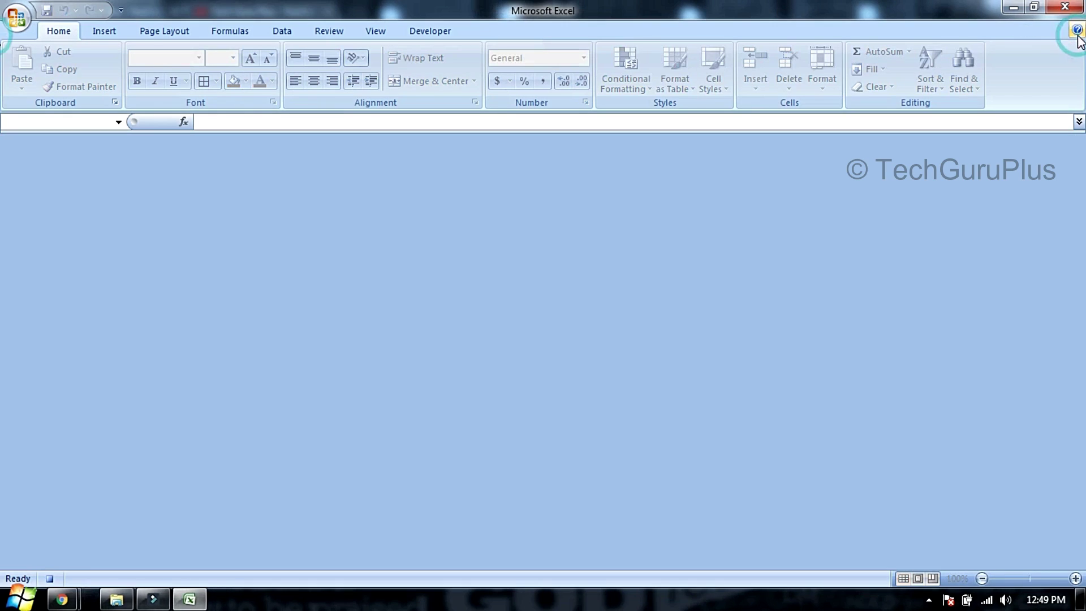
{"action": "left_click", "coordinate": [1063, 8]}
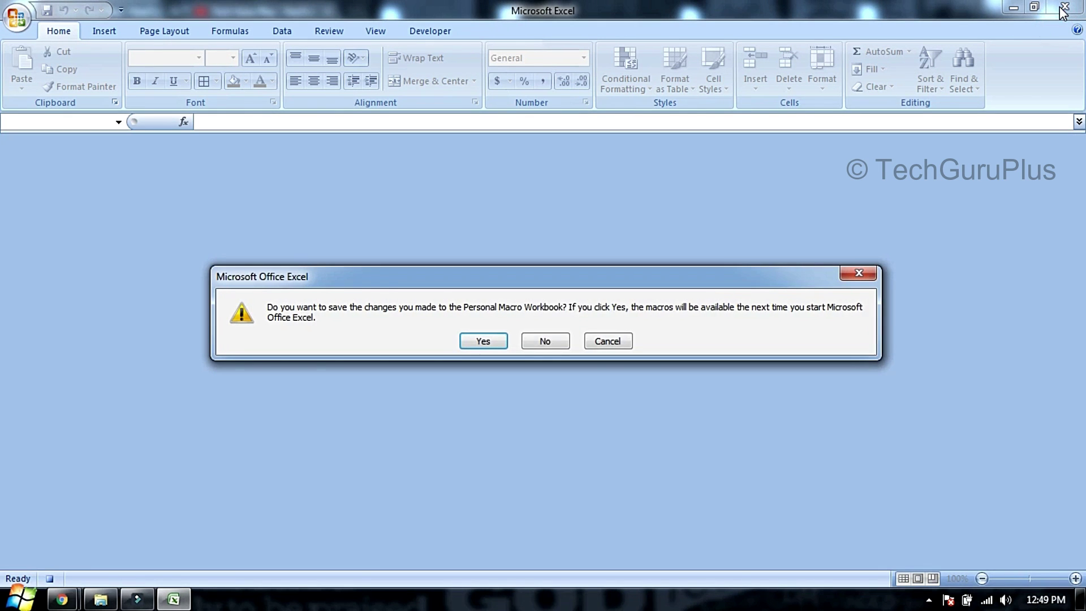
{"action": "left_click_drag", "start_coordinate": [578, 266], "coordinate": [605, 222]}
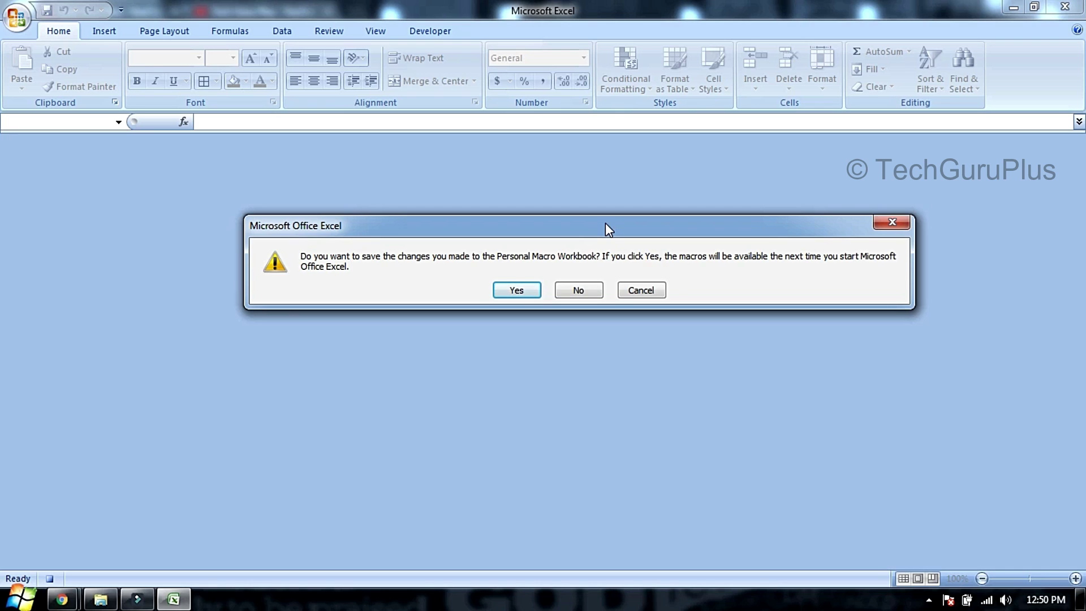
{"action": "left_click_drag", "start_coordinate": [605, 223], "coordinate": [597, 249]}
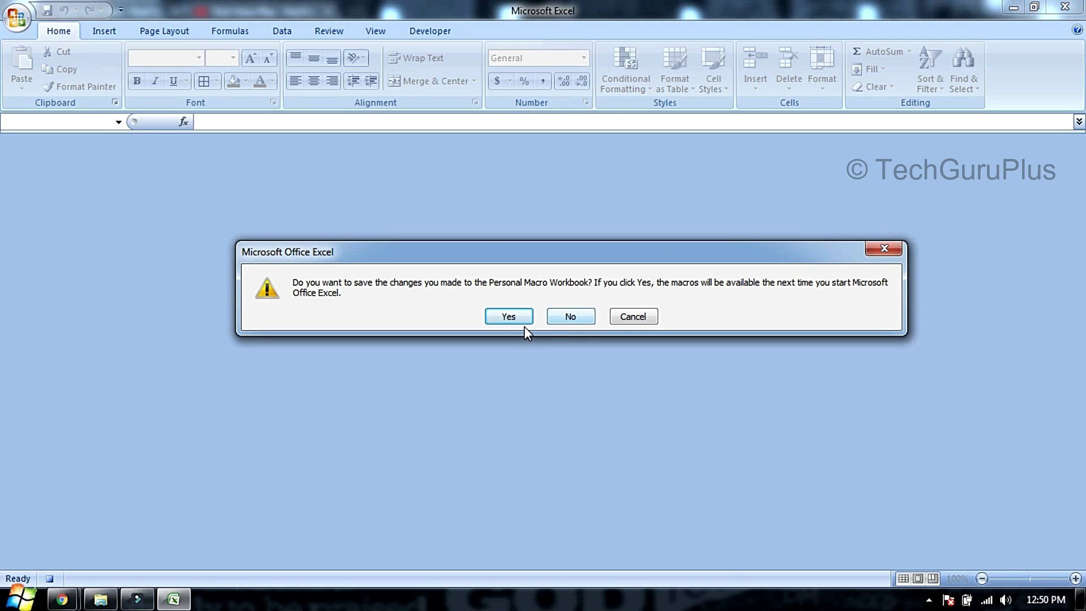
{"action": "left_click", "coordinate": [508, 317]}
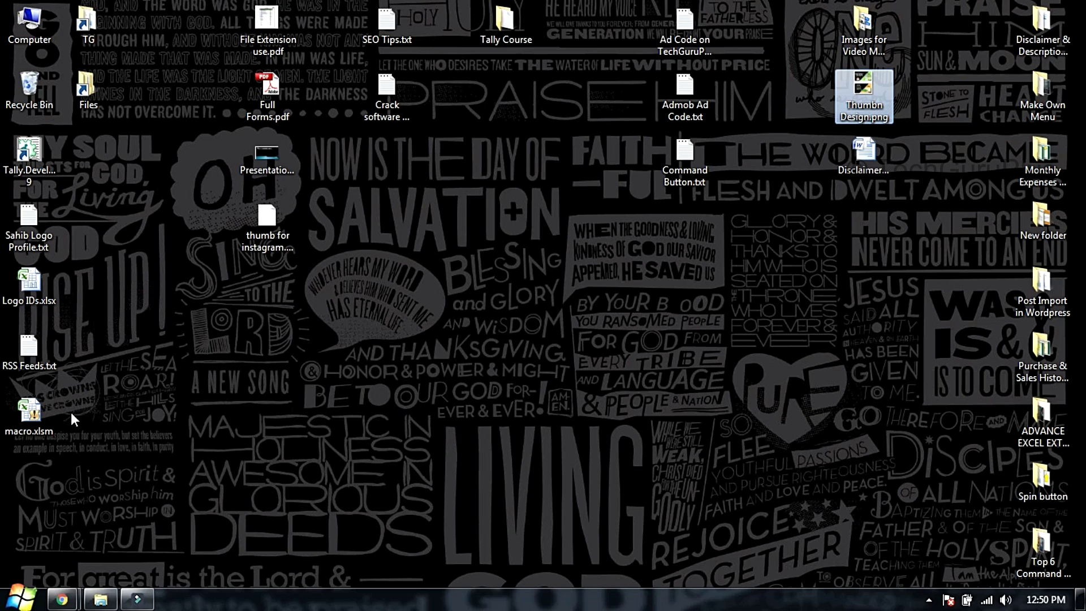
{"action": "left_click_drag", "start_coordinate": [34, 413], "coordinate": [153, 419]}
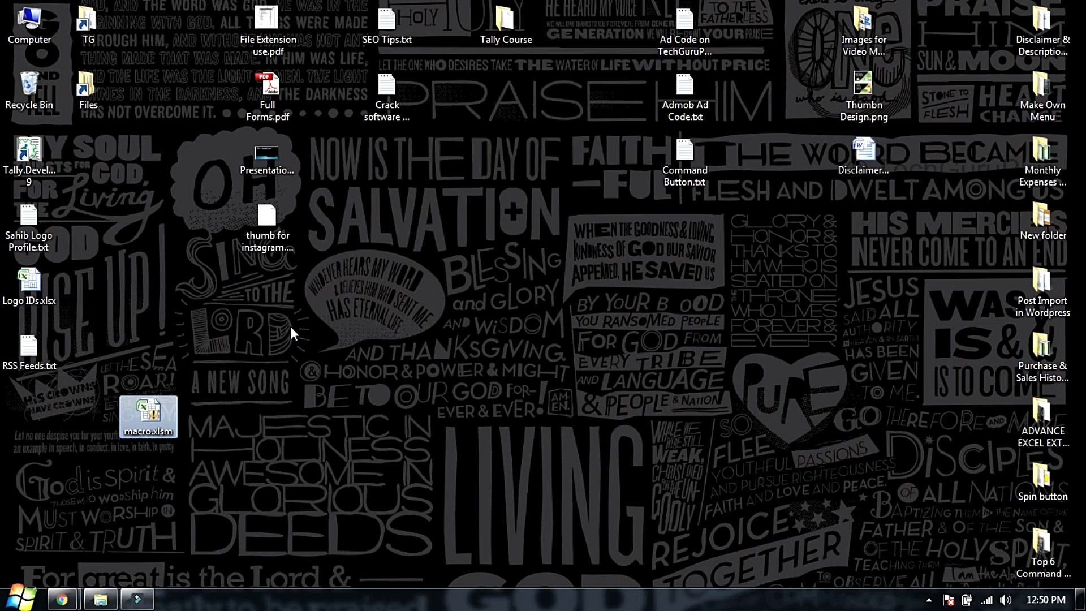
{"action": "double_click", "coordinate": [161, 416]}
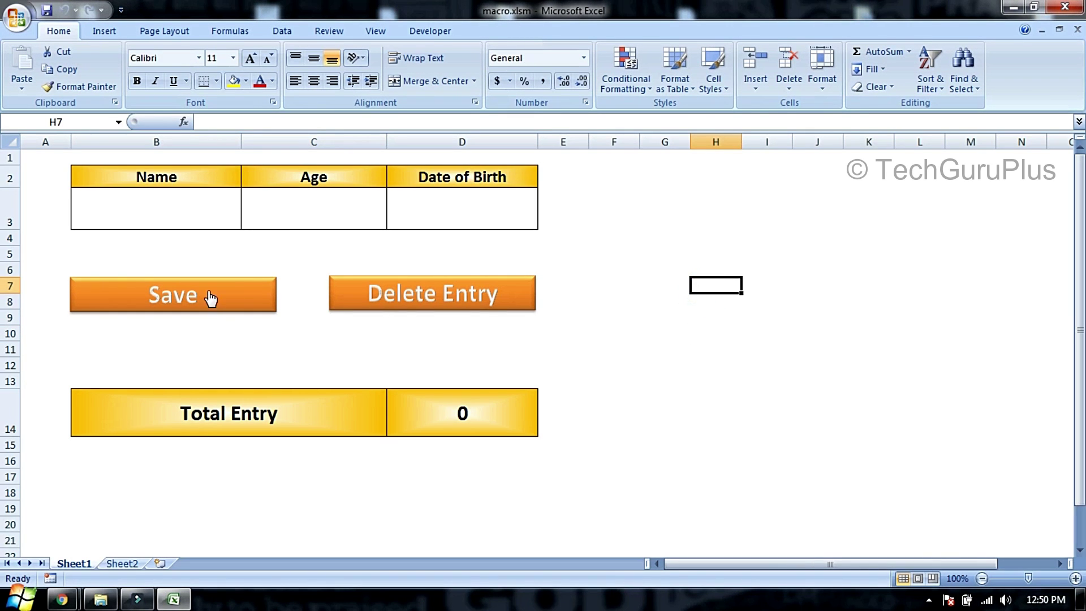
{"action": "left_click", "coordinate": [197, 207]}
{"action": "type", "text": "a"}
{"action": "key", "text": "Tab"}
{"action": "type", "text": "a"}
{"action": "key", "text": "Tab"}
{"action": "type", "text": "a"}
{"action": "key", "text": "Tab"}
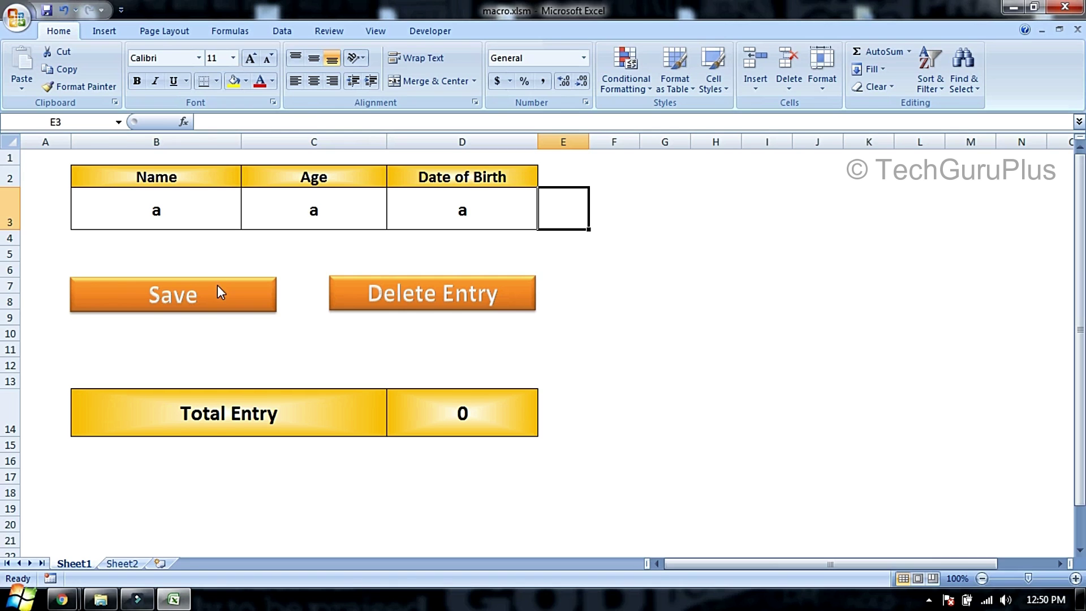
{"action": "left_click", "coordinate": [219, 291]}
{"action": "left_click", "coordinate": [122, 563]}
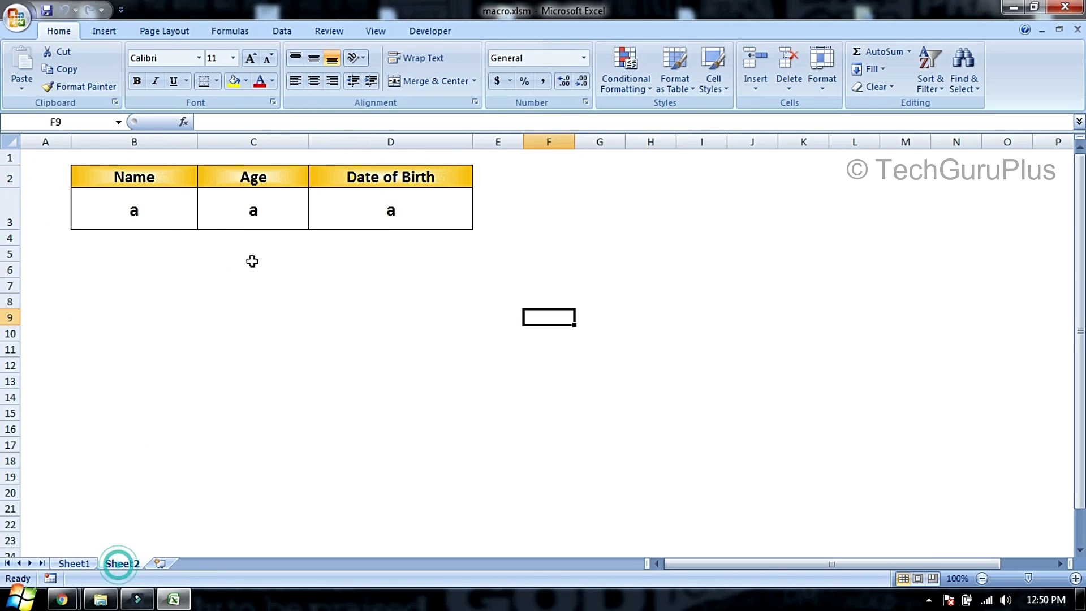
{"action": "left_click", "coordinate": [75, 563]}
{"action": "left_click", "coordinate": [188, 214]}
{"action": "type", "text": "u"}
{"action": "key", "text": "Tab"}
{"action": "type", "text": "y"}
{"action": "key", "text": "Tab"}
{"action": "type", "text": "t"}
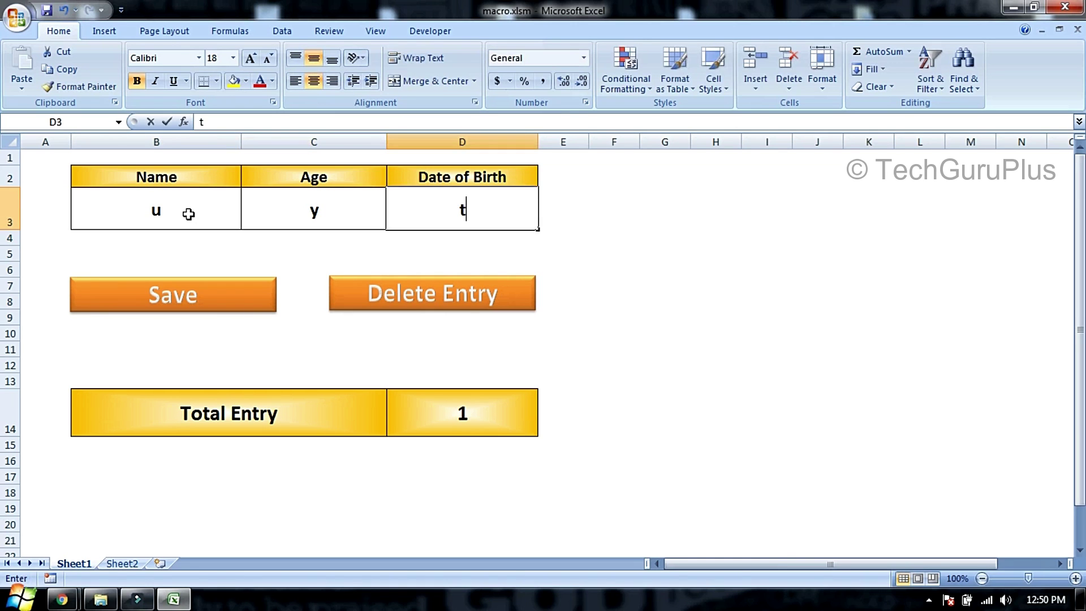
{"action": "key", "text": "Tab"}
{"action": "left_click", "coordinate": [204, 305]}
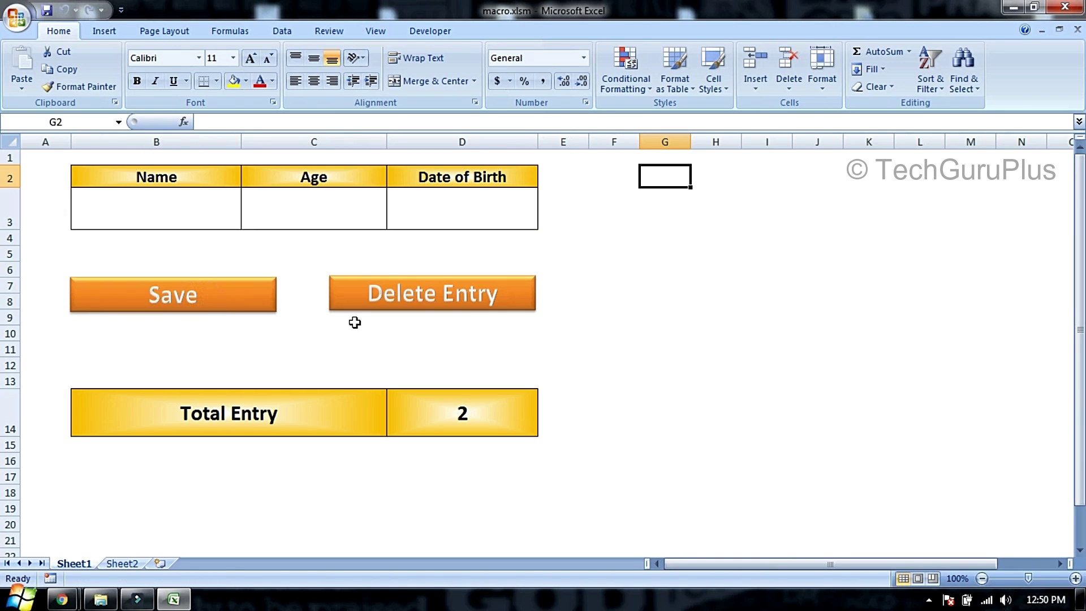
{"action": "left_click", "coordinate": [122, 563]}
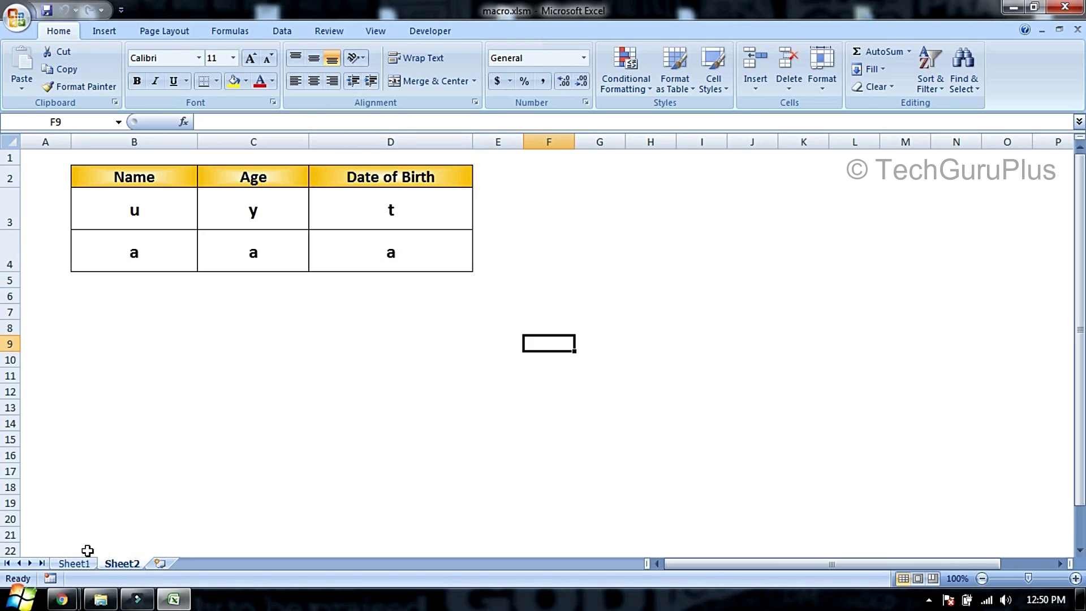
{"action": "left_click", "coordinate": [74, 563]}
{"action": "left_click", "coordinate": [419, 305]}
{"action": "left_click", "coordinate": [420, 305]}
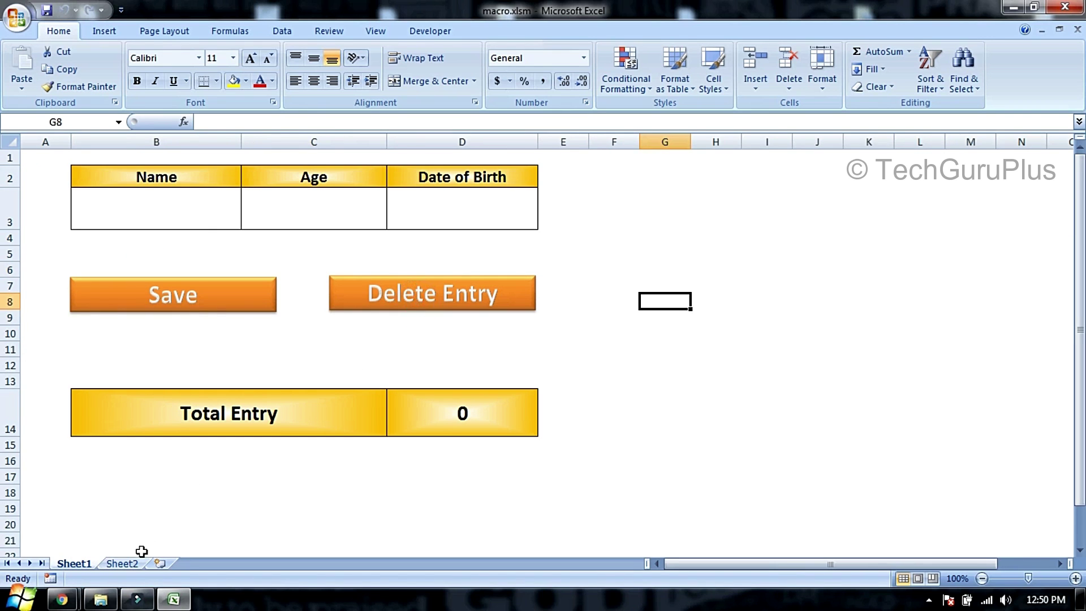
{"action": "left_click", "coordinate": [121, 563]}
{"action": "left_click", "coordinate": [627, 351]}
{"action": "key", "text": "ctrl+Page_Up"}
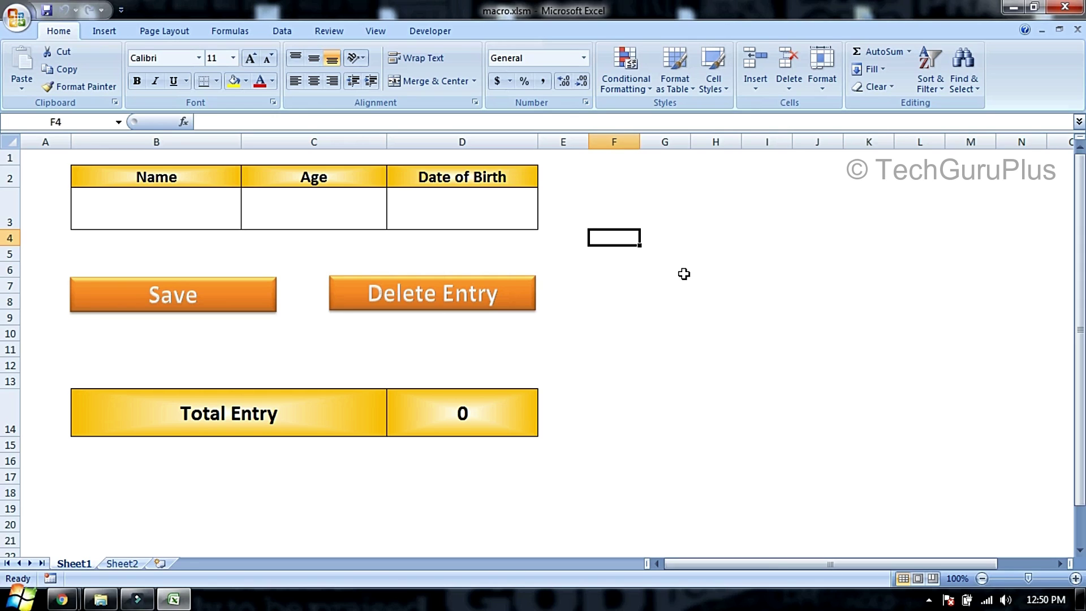
{"action": "left_click", "coordinate": [641, 180]}
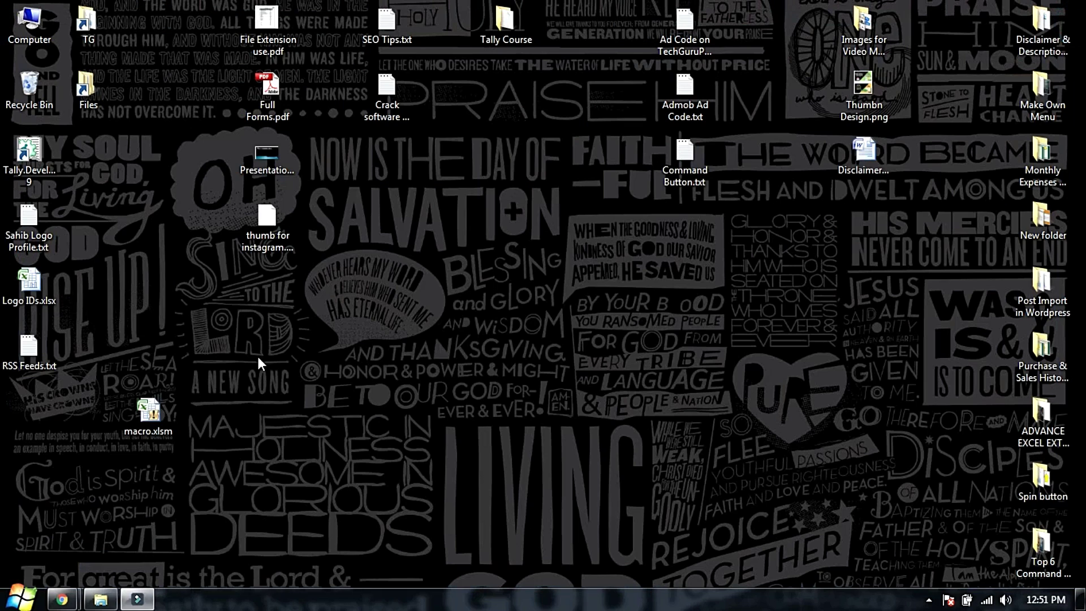
{"action": "left_click_drag", "start_coordinate": [268, 300], "coordinate": [281, 413]}
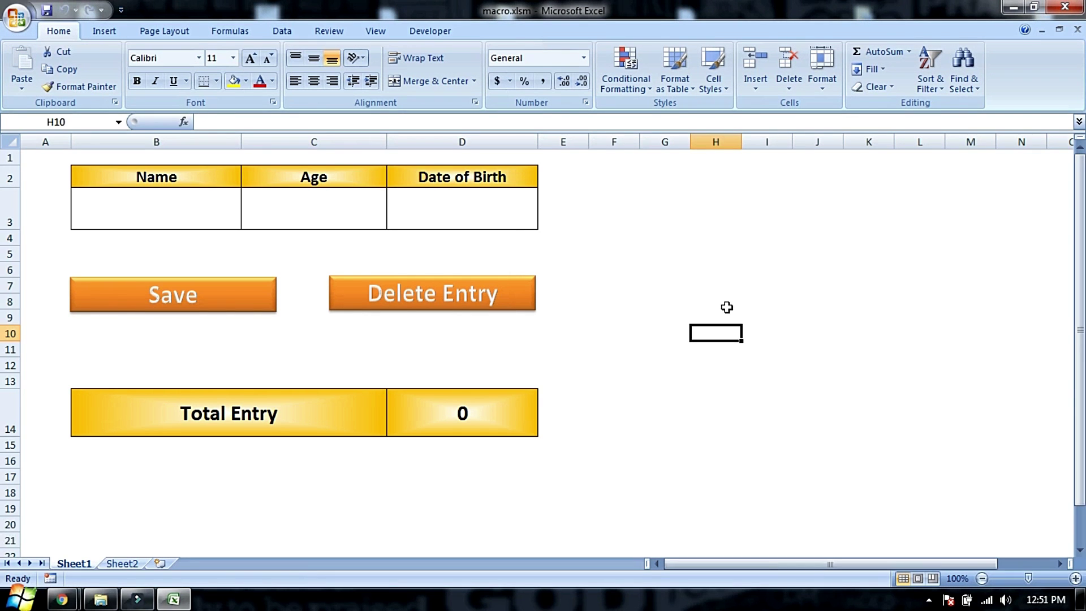
Open the Visual Basic editor from the Developer tab and expand PERSONAL.XLSB's Modules folder
{"action": "left_click", "coordinate": [435, 33]}
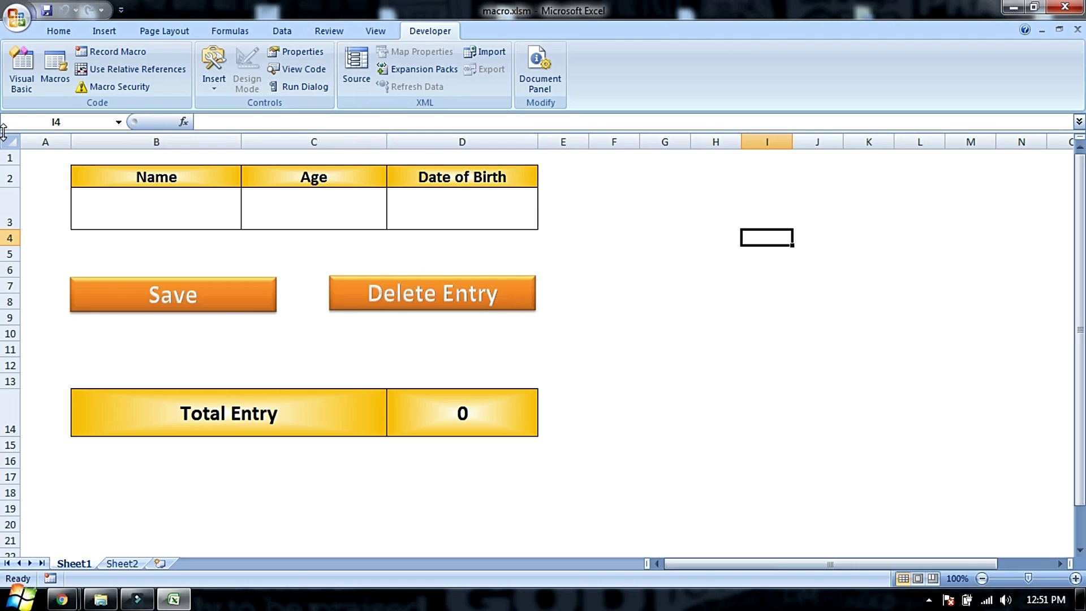
{"action": "left_click", "coordinate": [22, 73]}
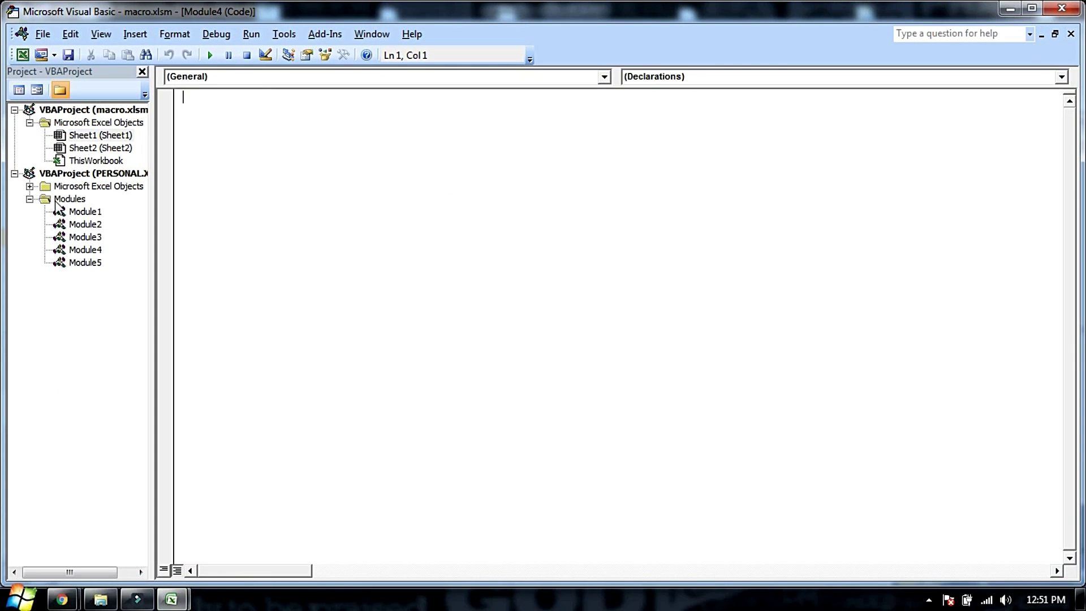
{"action": "double_click", "coordinate": [46, 199]}
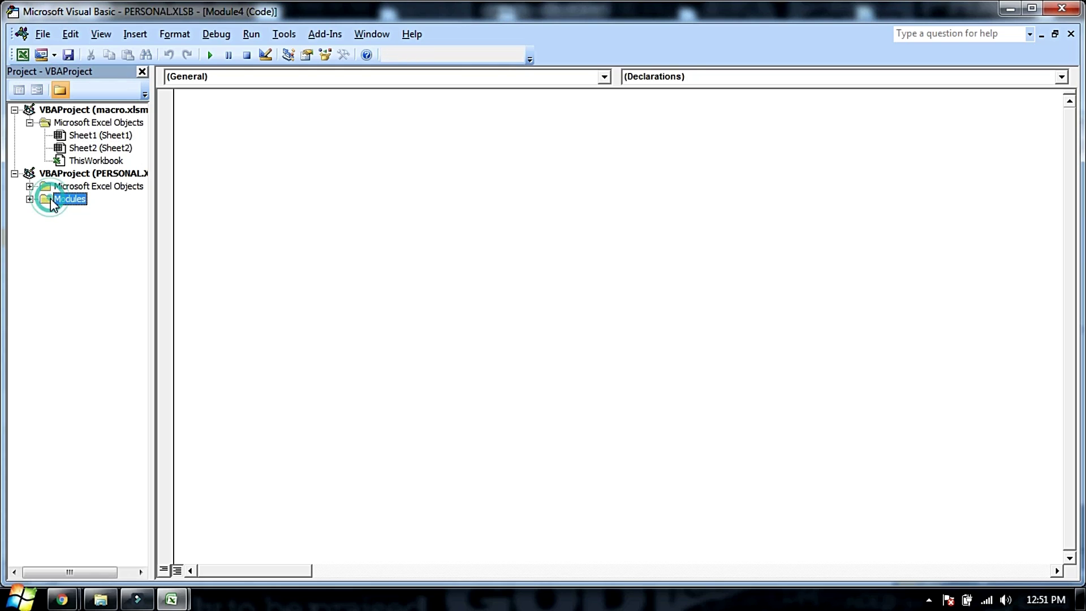
{"action": "double_click", "coordinate": [65, 123]}
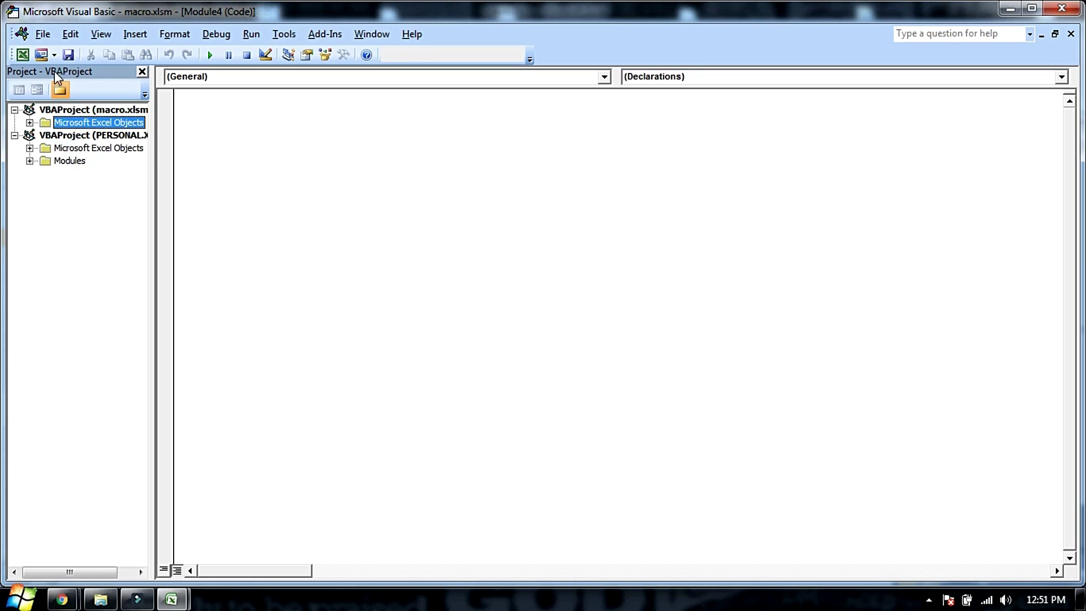
{"action": "double_click", "coordinate": [69, 160]}
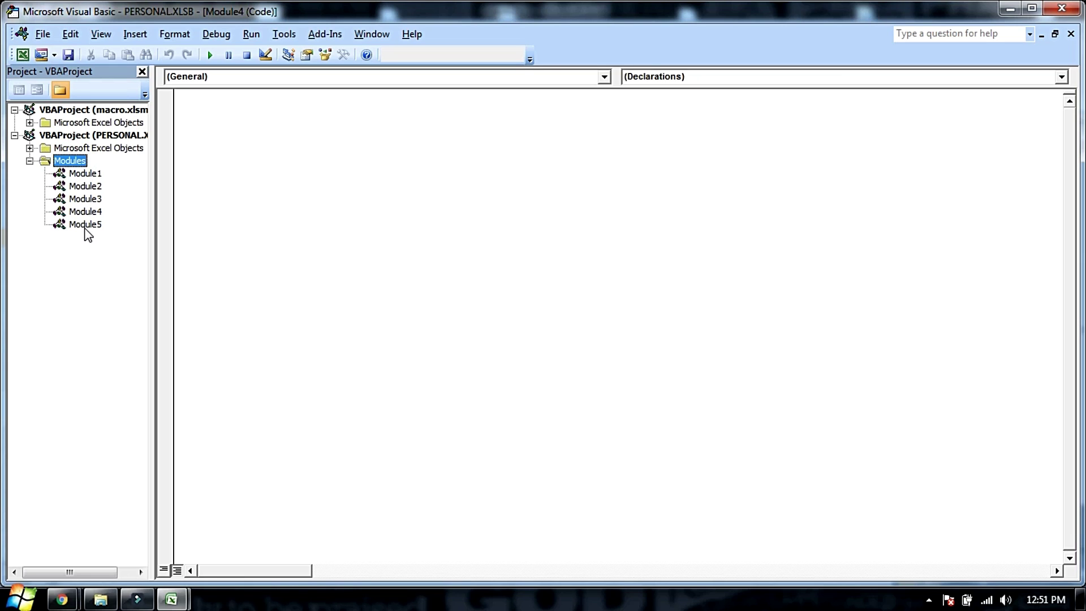
Open Module5's code window showing the SAVE and DELETE macros
{"action": "left_click", "coordinate": [86, 187]}
{"action": "left_click", "coordinate": [85, 211]}
{"action": "left_click", "coordinate": [94, 225]}
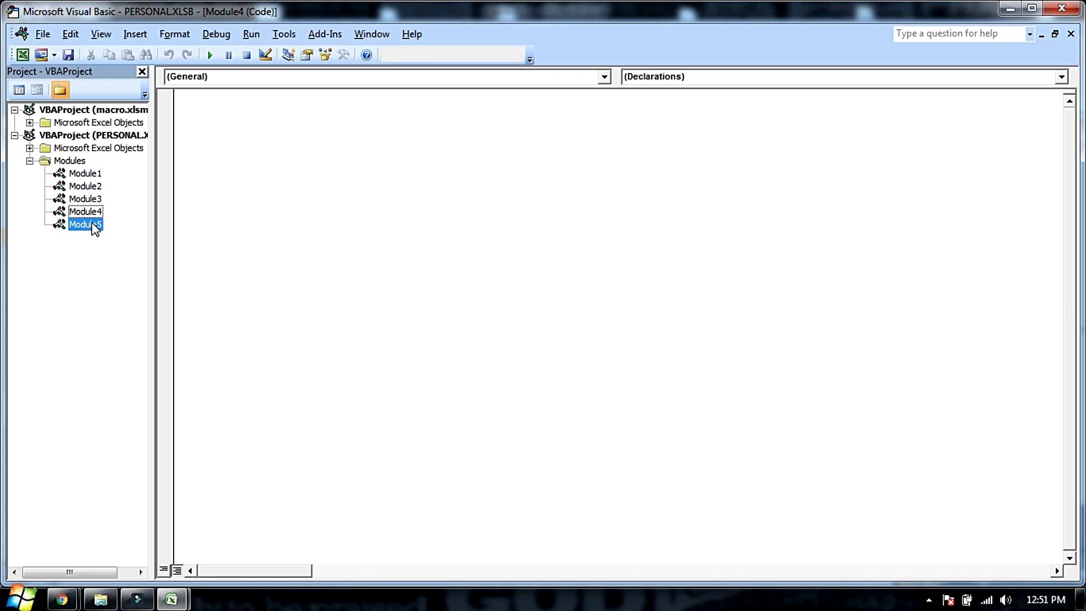
{"action": "double_click", "coordinate": [94, 225]}
{"action": "double_click", "coordinate": [93, 174]}
{"action": "left_click", "coordinate": [85, 186]}
{"action": "double_click", "coordinate": [85, 211]}
{"action": "left_click", "coordinate": [91, 225]}
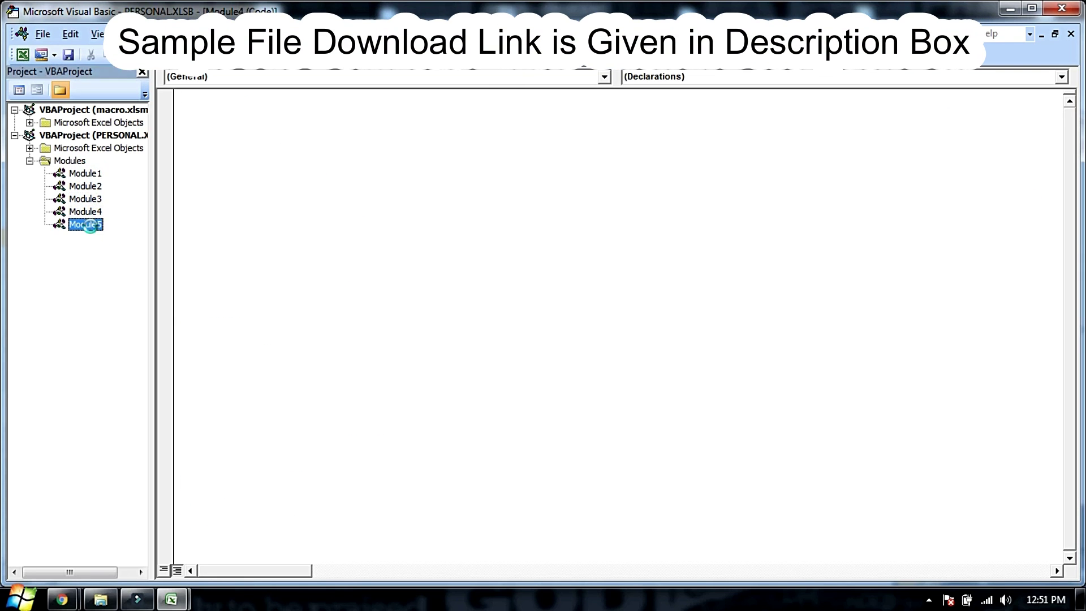
{"action": "double_click", "coordinate": [91, 225]}
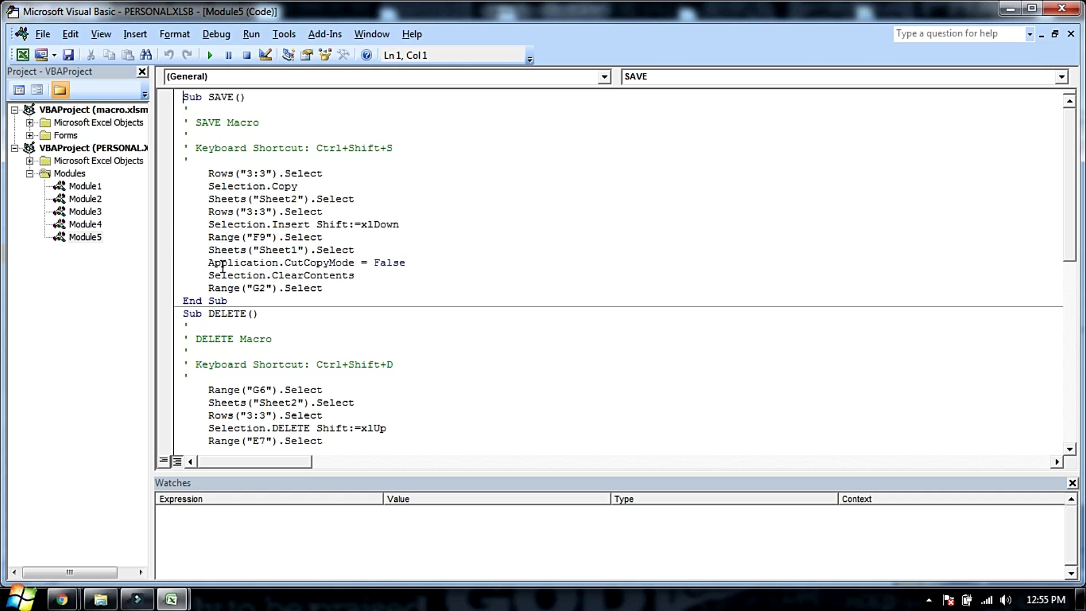
Select and copy all the macro code in Module5 with Ctrl+A
{"action": "left_click_drag", "start_coordinate": [208, 97], "coordinate": [245, 98]}
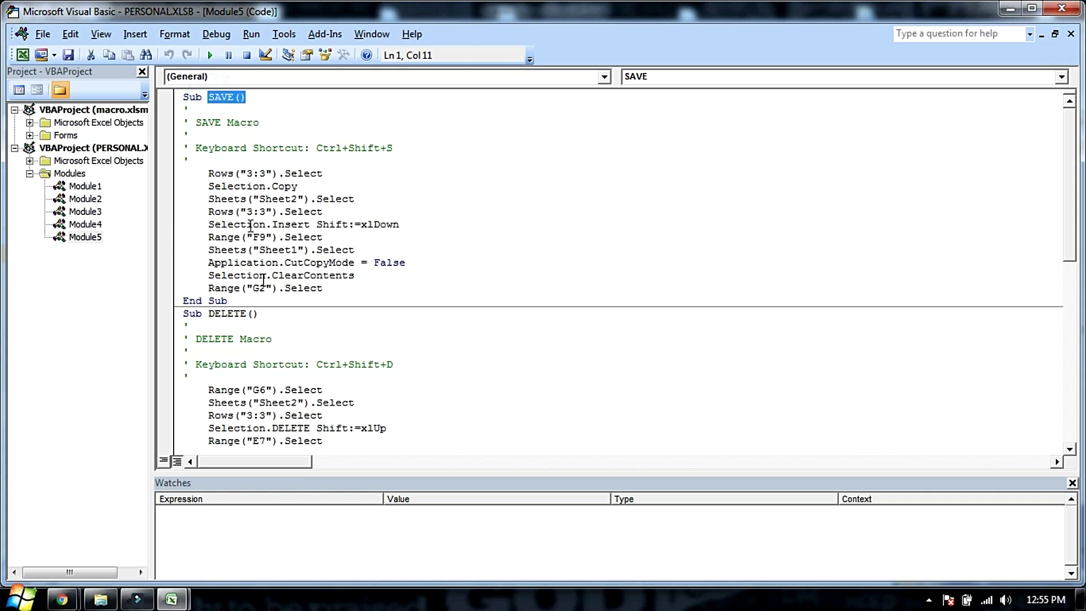
{"action": "left_click_drag", "start_coordinate": [209, 312], "coordinate": [258, 312]}
{"action": "left_click", "coordinate": [354, 215]}
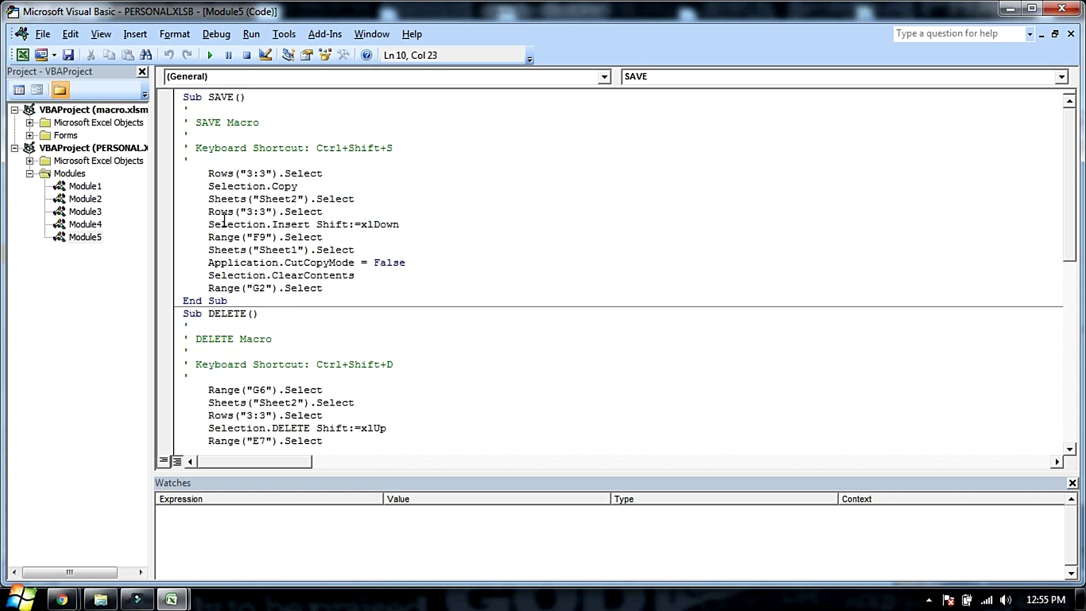
{"action": "key", "text": "ctrl+End"}
{"action": "left_click_drag", "start_coordinate": [237, 434], "coordinate": [187, 57]}
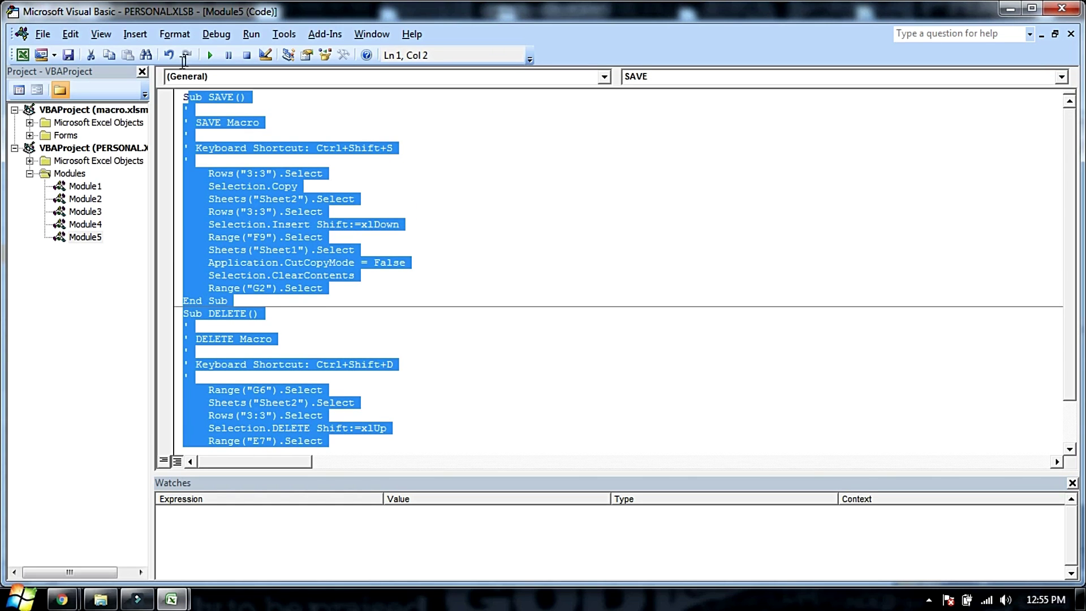
{"action": "key", "text": "ctrl+a"}
{"action": "left_click", "coordinate": [19, 598]}
Paste the copied macro code into a new maximized Notepad note
{"action": "left_click", "coordinate": [58, 134]}
{"action": "right_click", "coordinate": [480, 319]}
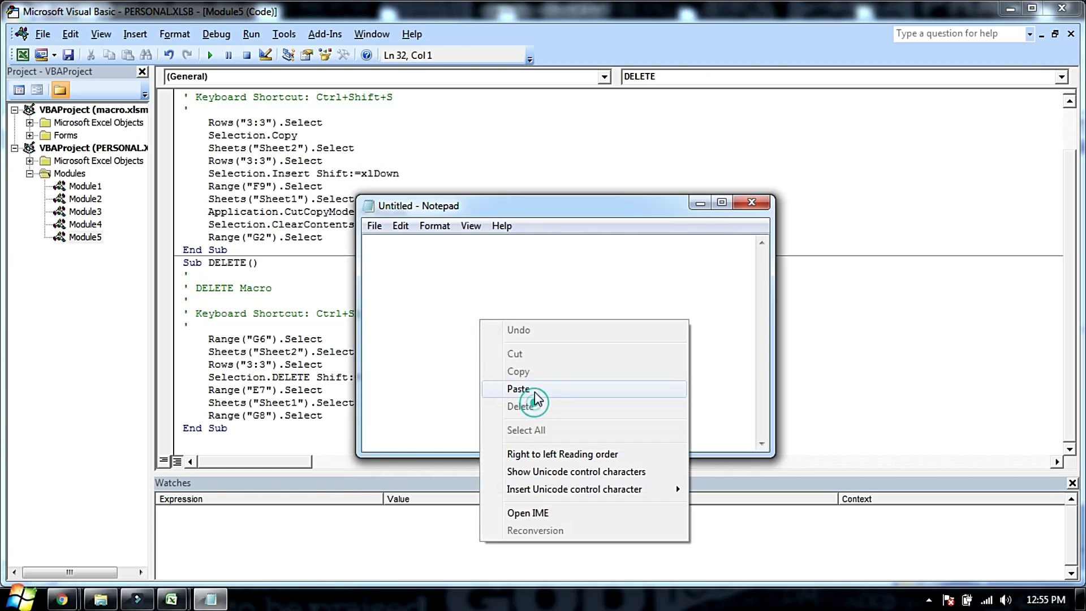
{"action": "left_click", "coordinate": [534, 394]}
{"action": "double_click", "coordinate": [661, 207]}
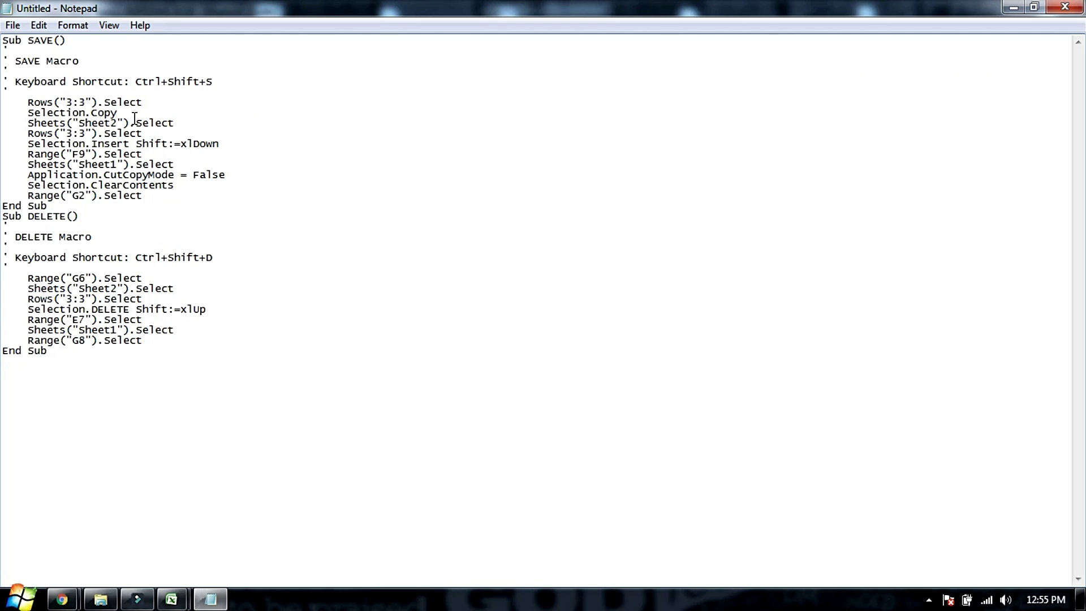
Save the note to the Desktop as macro.txt
{"action": "left_click", "coordinate": [11, 25]}
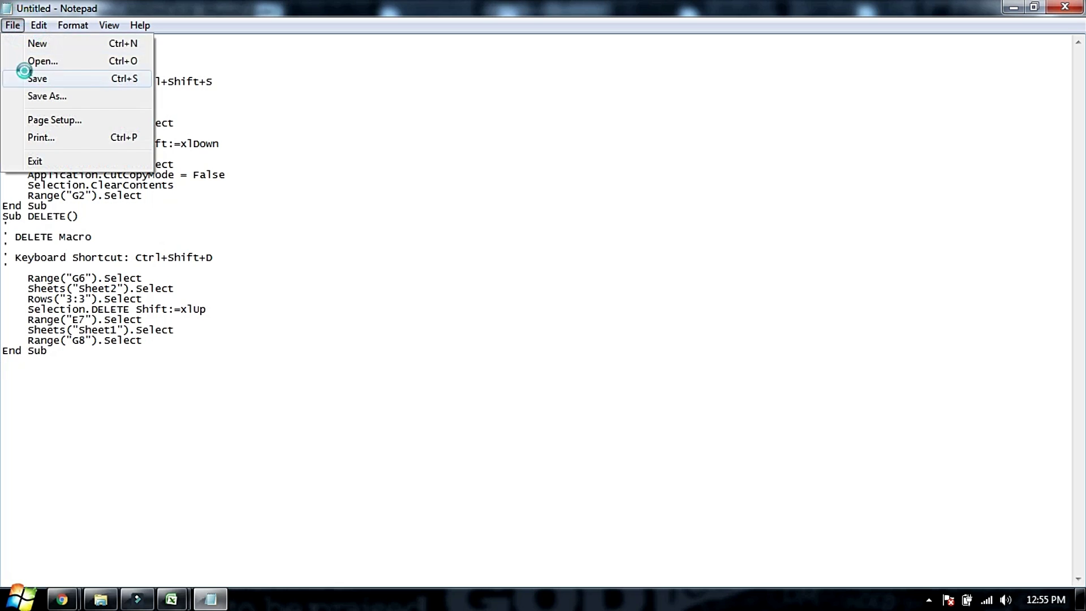
{"action": "left_click", "coordinate": [25, 77]}
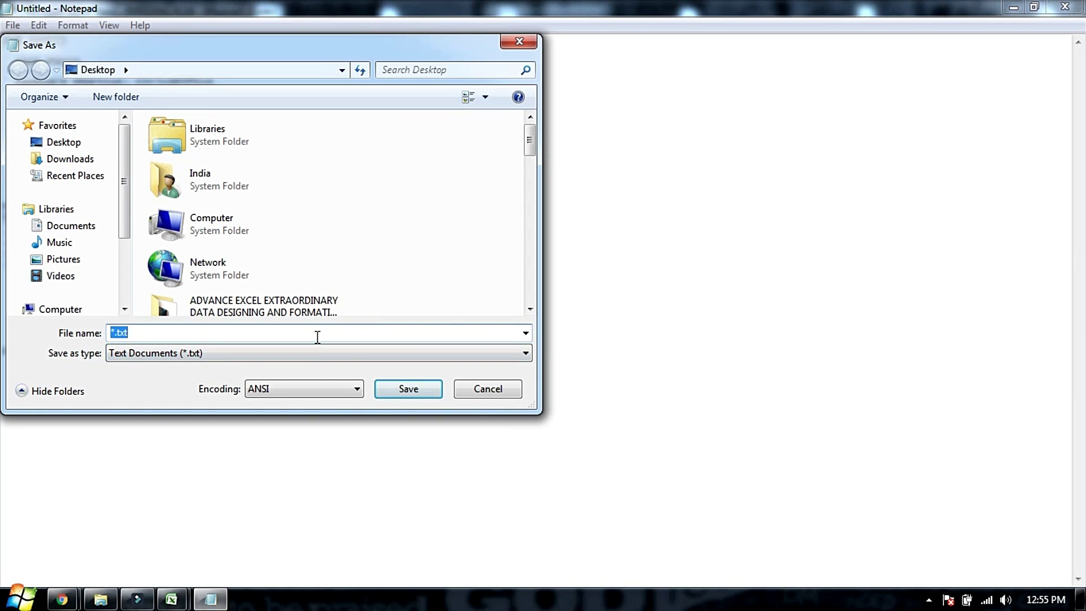
{"action": "type", "text": "macro"}
{"action": "key", "text": "Return"}
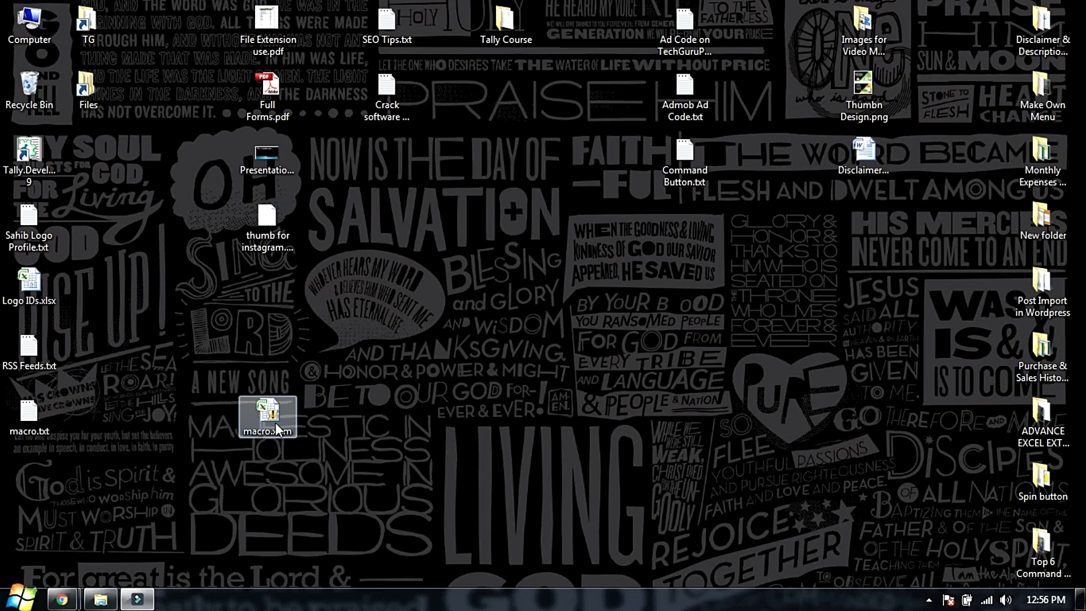
{"action": "left_click_drag", "start_coordinate": [295, 438], "coordinate": [413, 368]}
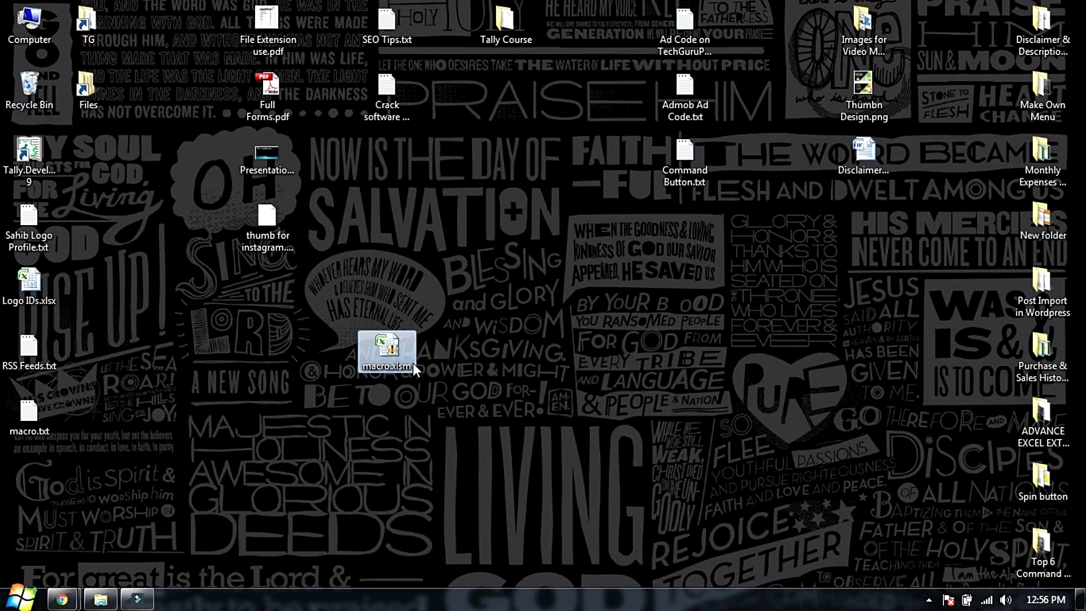
Check macro.txt's code, place it beside macro.xlsm, and reopen macro.xlsm in Excel
{"action": "mouse_move", "coordinate": [37, 417]}
{"action": "left_mouse_down"}
{"action": "mouse_move", "coordinate": [172, 356]}
{"action": "mouse_move", "coordinate": [246, 366]}
{"action": "left_mouse_up"}
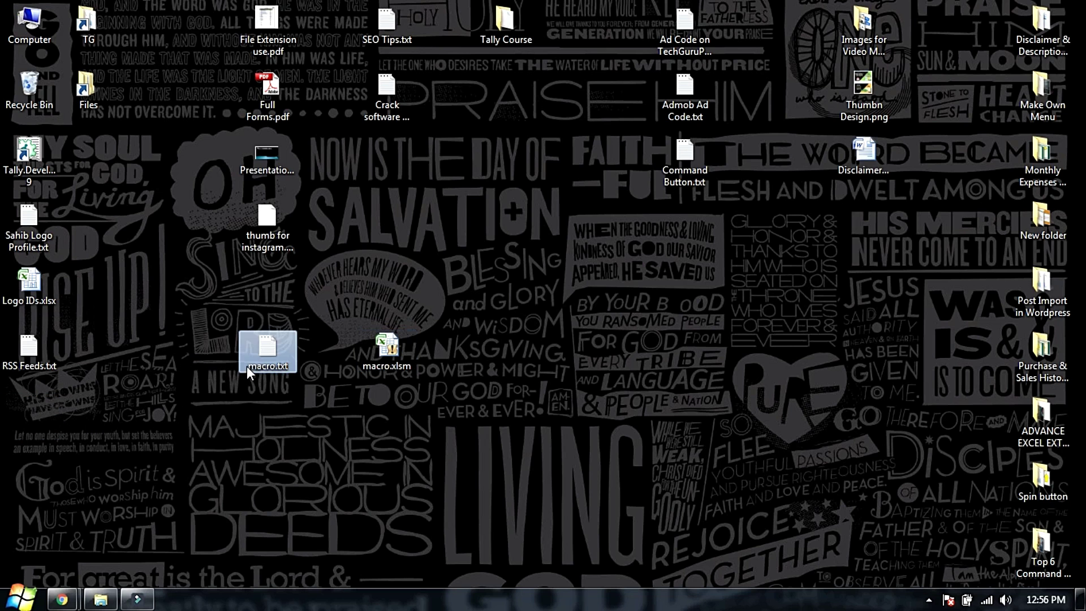
{"action": "double_click", "coordinate": [247, 365]}
{"action": "left_click", "coordinate": [721, 201]}
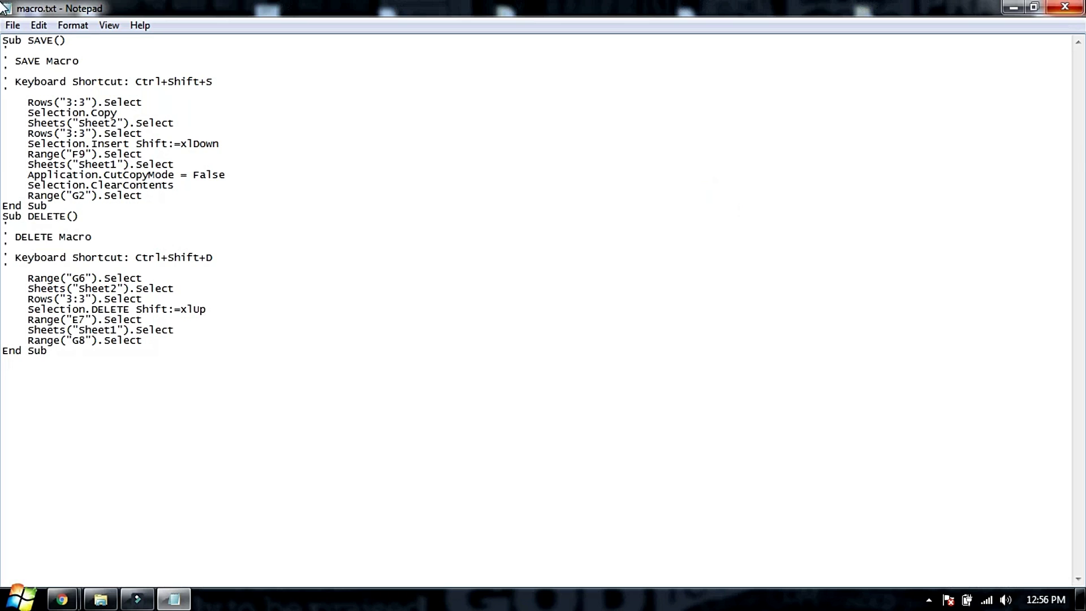
{"action": "left_click", "coordinate": [1074, 7]}
{"action": "left_click_drag", "start_coordinate": [365, 348], "coordinate": [306, 348]}
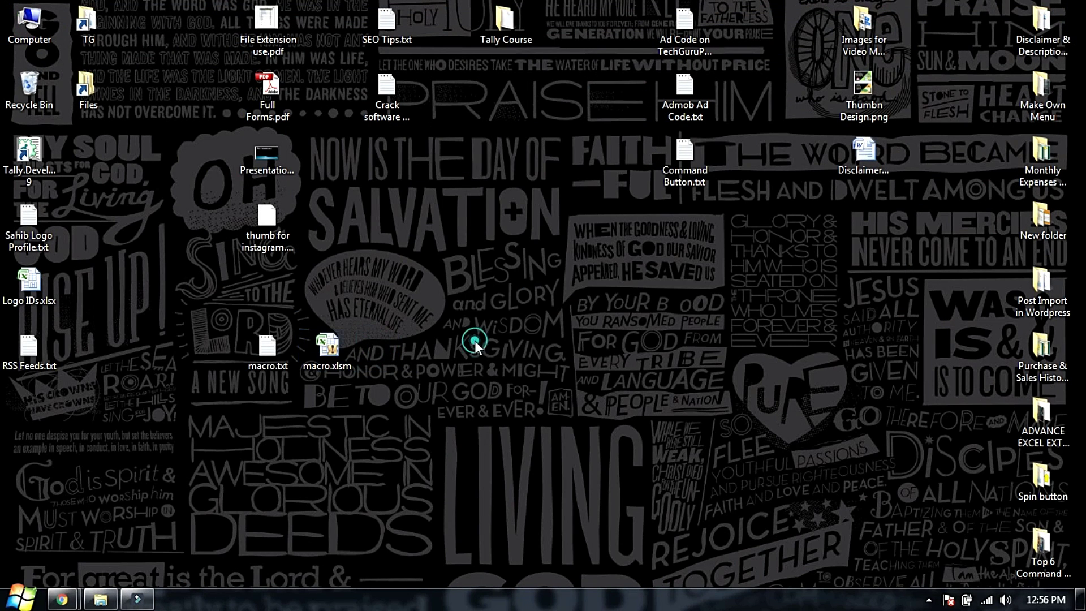
{"action": "double_click", "coordinate": [334, 359]}
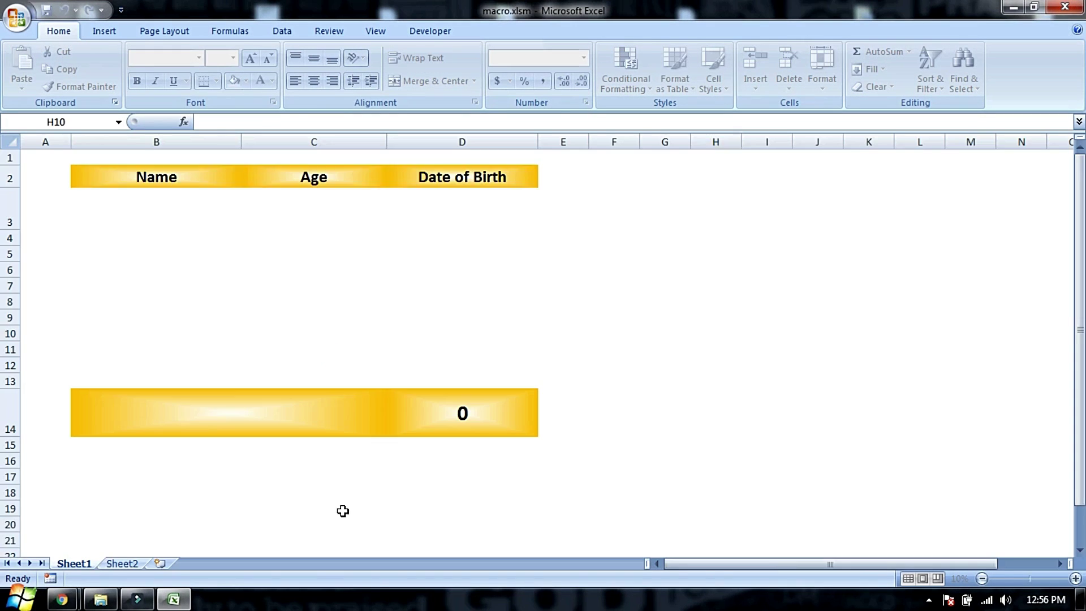
Delete all the SAVE and DELETE macro code from Module5 in the Visual Basic editor
{"action": "left_click", "coordinate": [430, 31]}
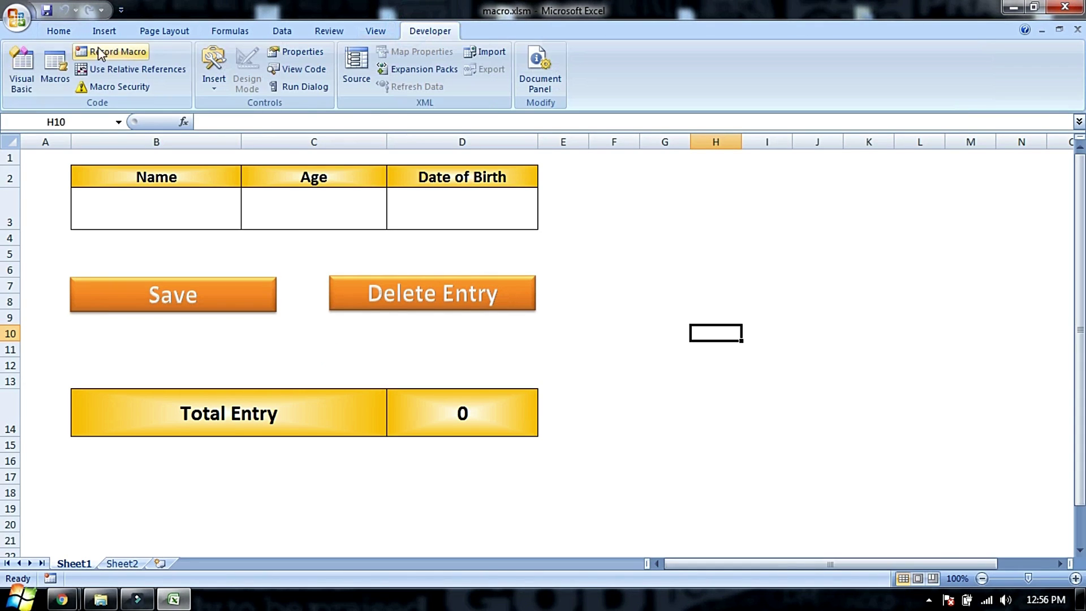
{"action": "left_click", "coordinate": [21, 68]}
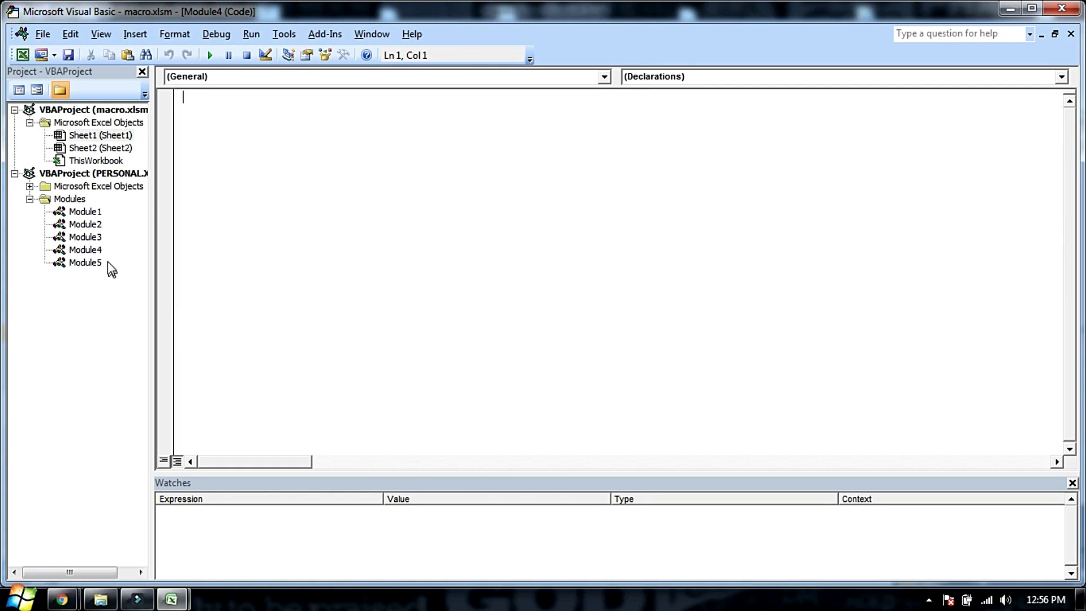
{"action": "double_click", "coordinate": [94, 264]}
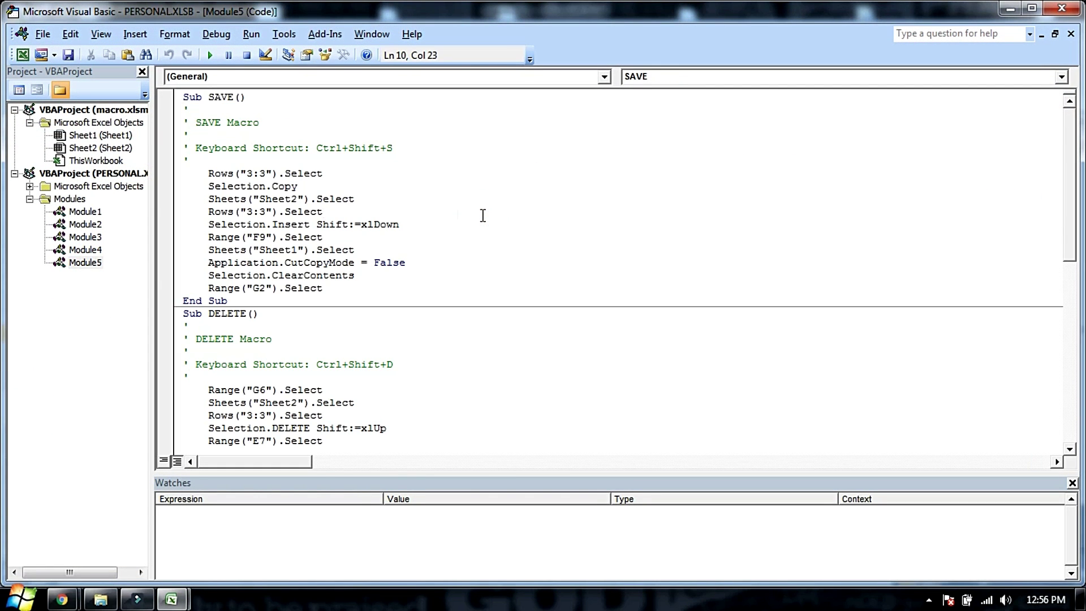
{"action": "key", "text": "ctrl+a"}
{"action": "key", "text": "Delete"}
{"action": "left_click", "coordinate": [390, 323]}
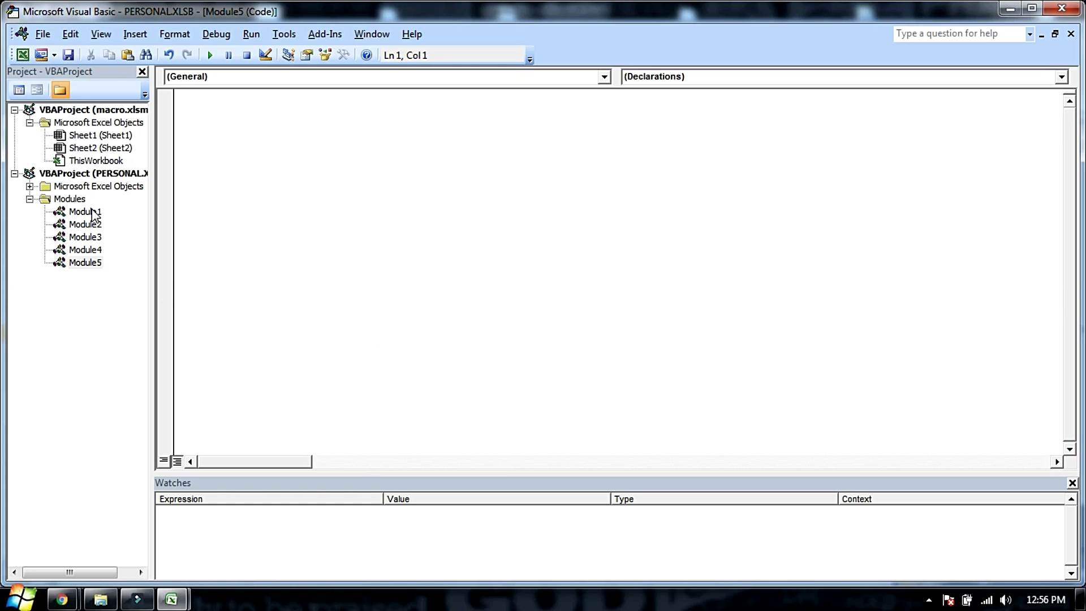
{"action": "left_click", "coordinate": [85, 250]}
{"action": "left_click", "coordinate": [91, 273]}
{"action": "left_click", "coordinate": [463, 189]}
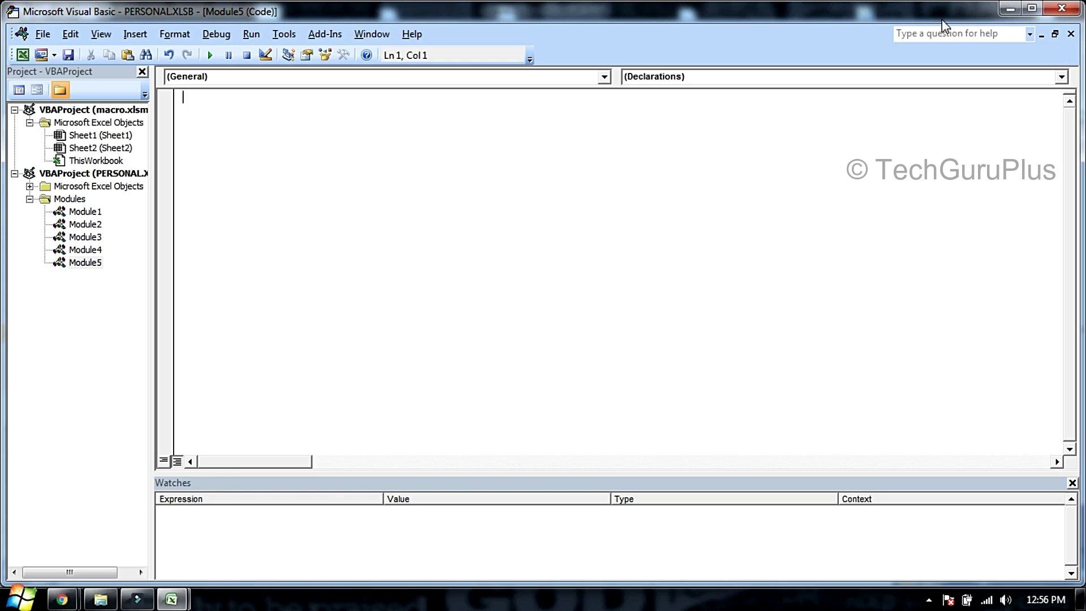
Minimize Excel and open macro.txt in Notepad from the desktop
{"action": "left_click", "coordinate": [1010, 8]}
{"action": "left_click", "coordinate": [1013, 9]}
{"action": "double_click", "coordinate": [267, 346]}
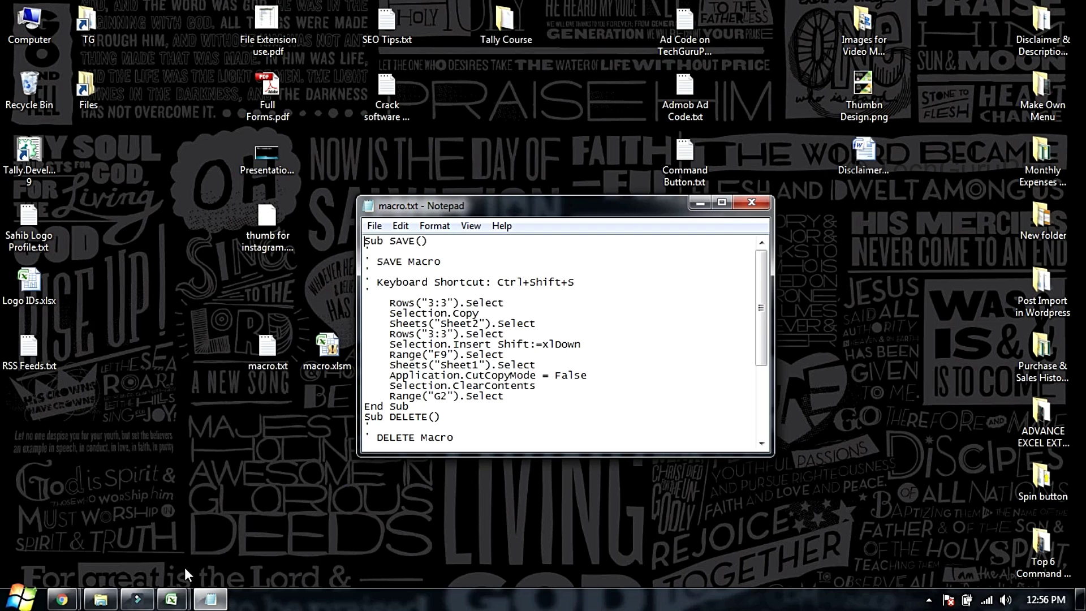
{"action": "mouse_move", "coordinate": [171, 599]}
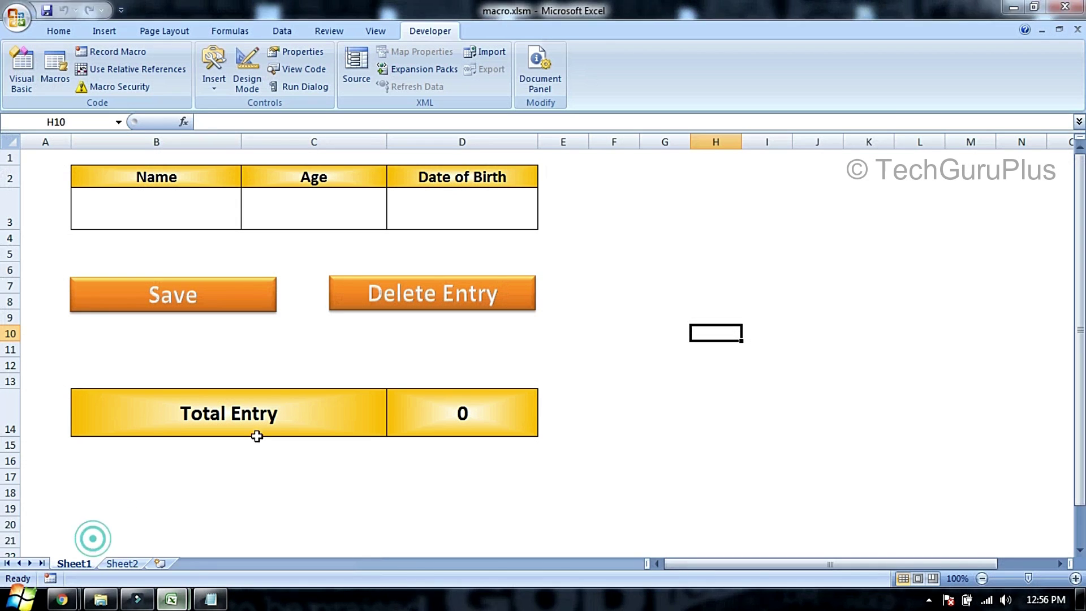
Try the form's Save button and dismiss the cannot-run-macro error
{"action": "left_click", "coordinate": [817, 237]}
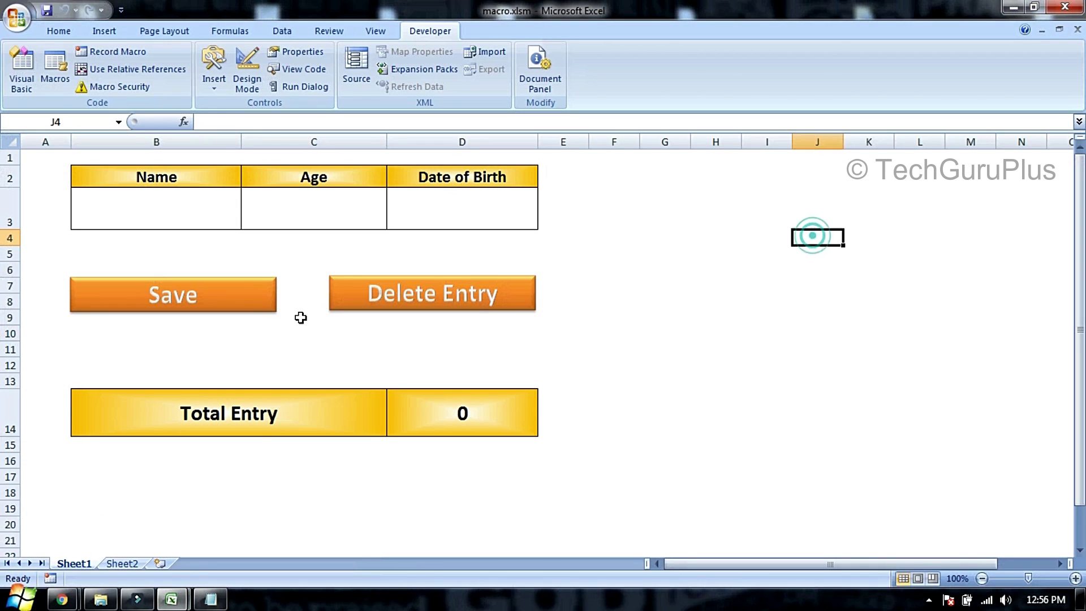
{"action": "left_click", "coordinate": [247, 314]}
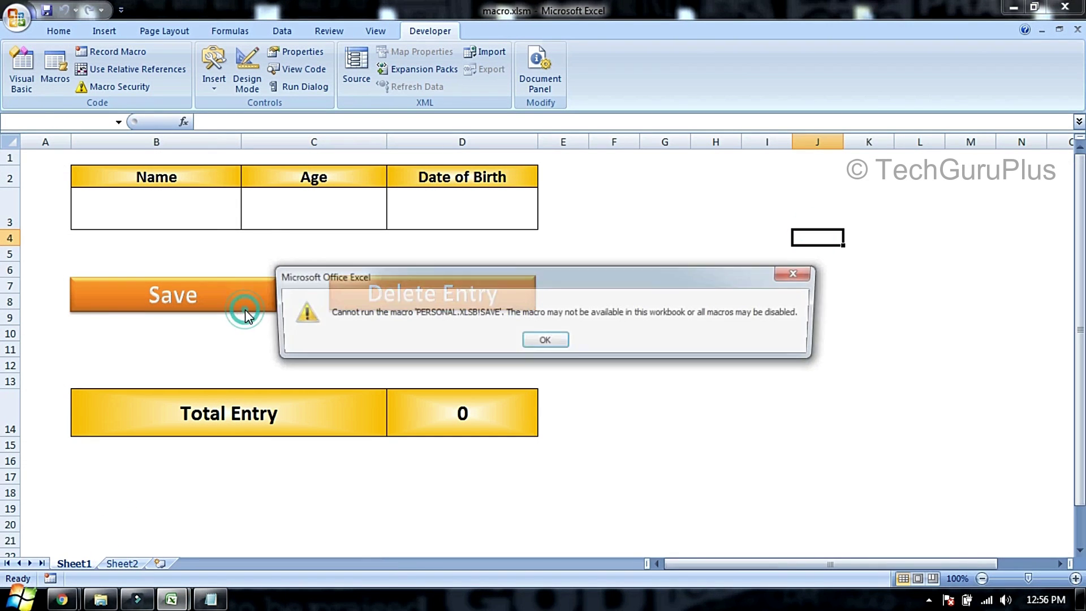
{"action": "left_click", "coordinate": [544, 342]}
{"action": "left_click", "coordinate": [613, 285]}
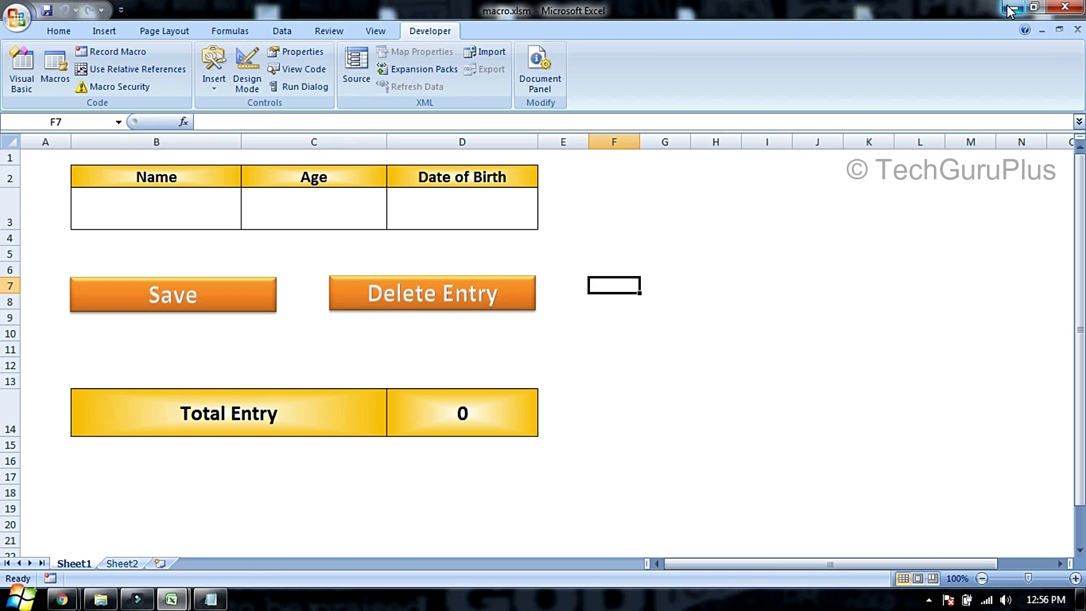
Copy all code from macro.txt and paste it back into the empty Module5
{"action": "left_click", "coordinate": [1009, 7]}
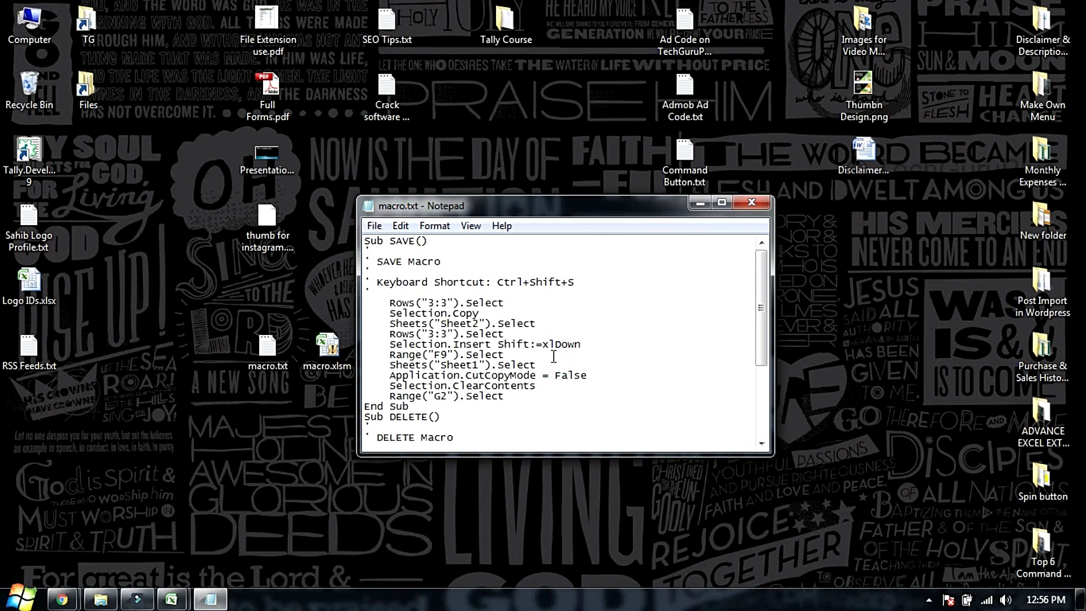
{"action": "key", "text": "ctrl+a"}
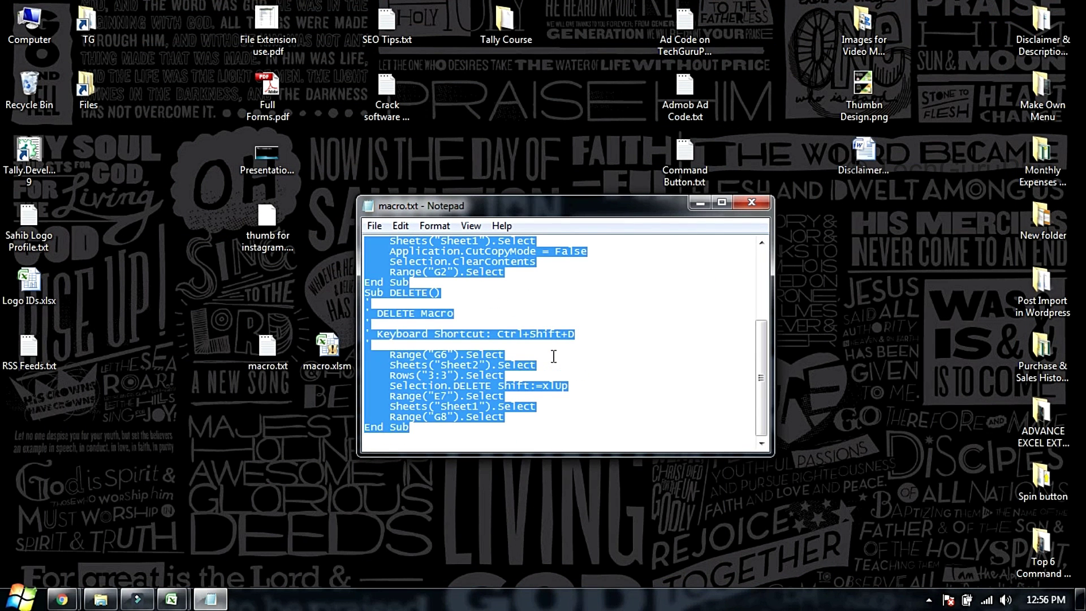
{"action": "mouse_move", "coordinate": [170, 599]}
{"action": "left_click", "coordinate": [298, 529]}
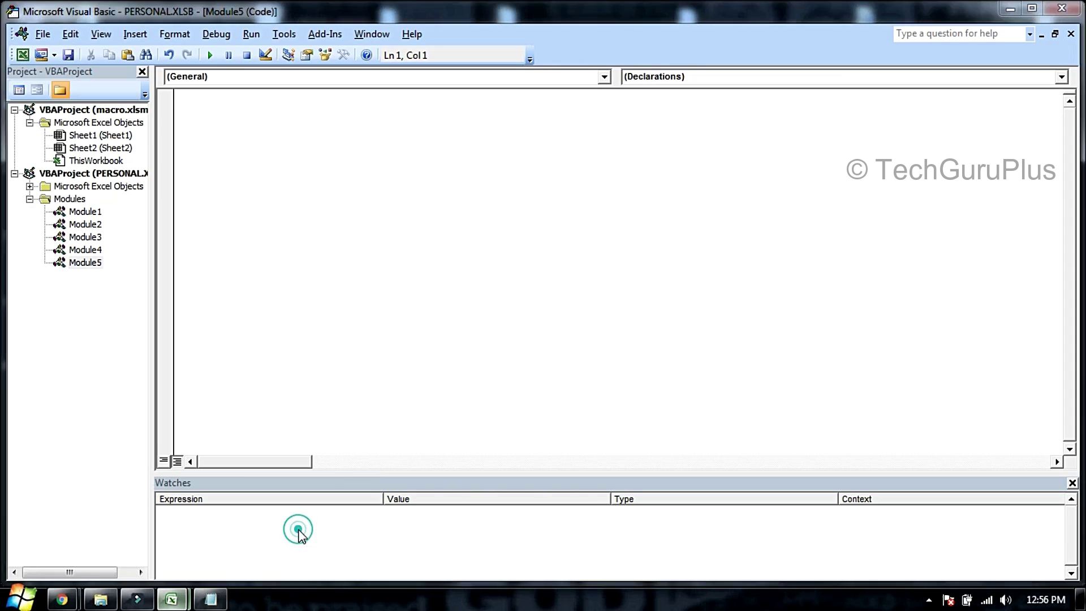
{"action": "right_click", "coordinate": [317, 163]}
{"action": "left_click", "coordinate": [339, 208]}
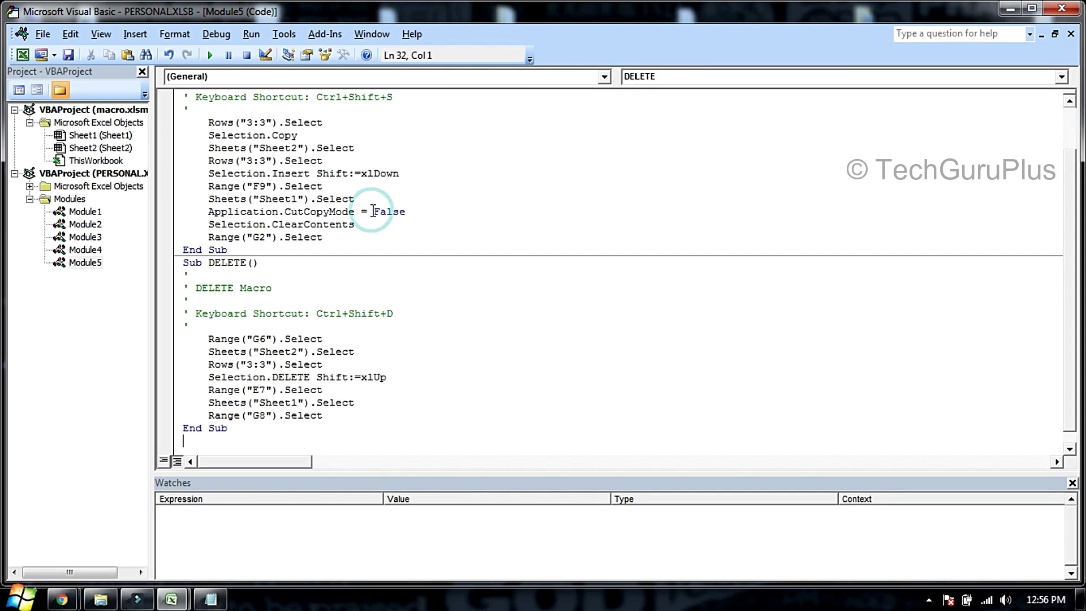
{"action": "left_click", "coordinate": [23, 56]}
Enter d as Name, Age and Date of Birth, save it, and check Sheet2
{"action": "left_click", "coordinate": [154, 209]}
{"action": "type", "text": "d"}
{"action": "key", "text": "Tab"}
{"action": "type", "text": "d"}
{"action": "key", "text": "Tab"}
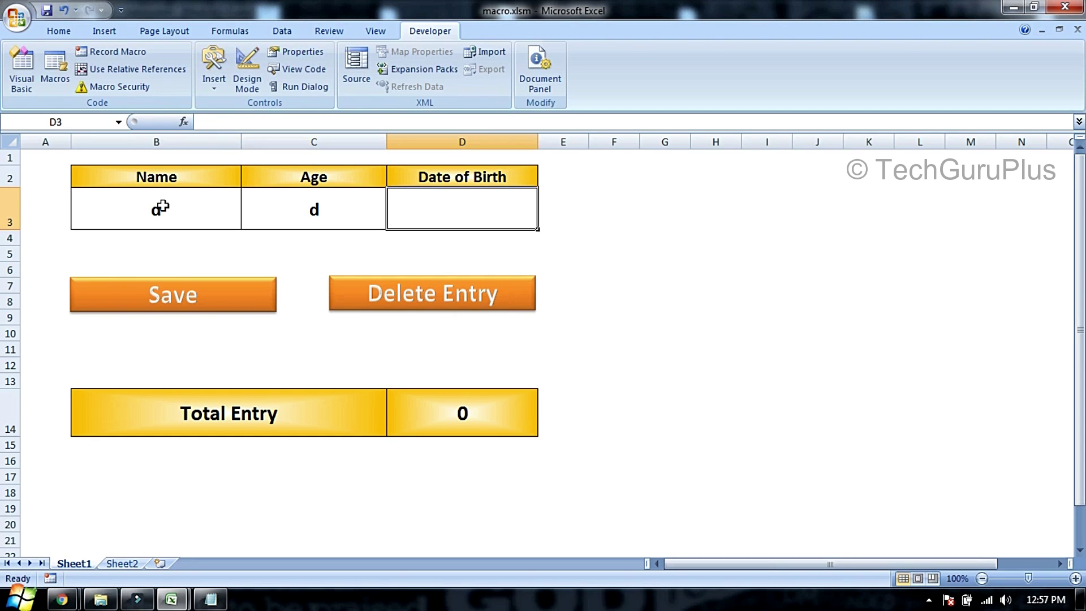
{"action": "type", "text": "d"}
{"action": "key", "text": "Tab"}
{"action": "left_click", "coordinate": [244, 292]}
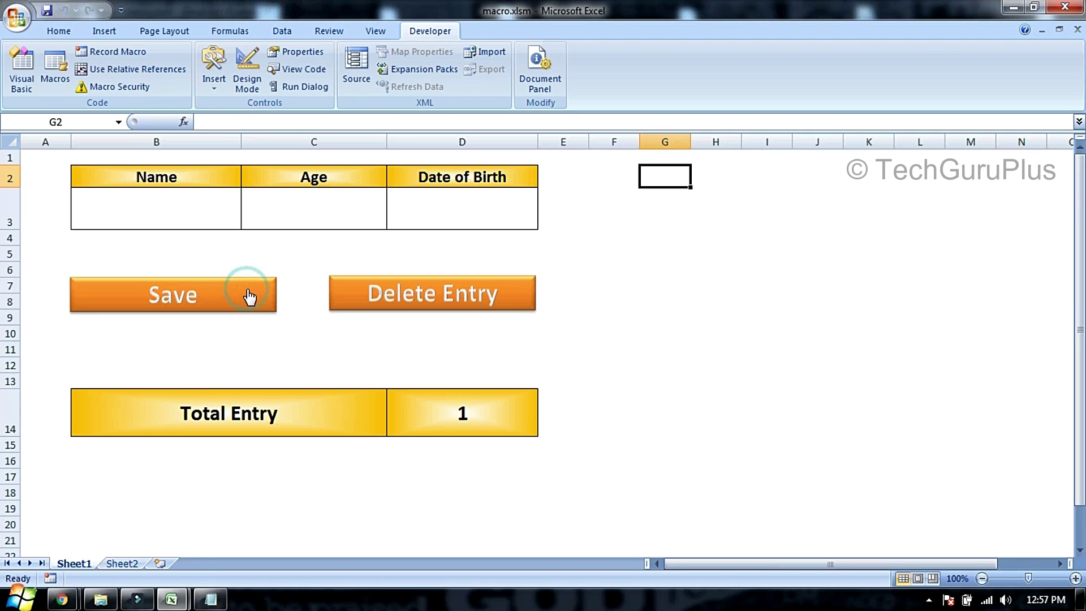
{"action": "left_click", "coordinate": [139, 563]}
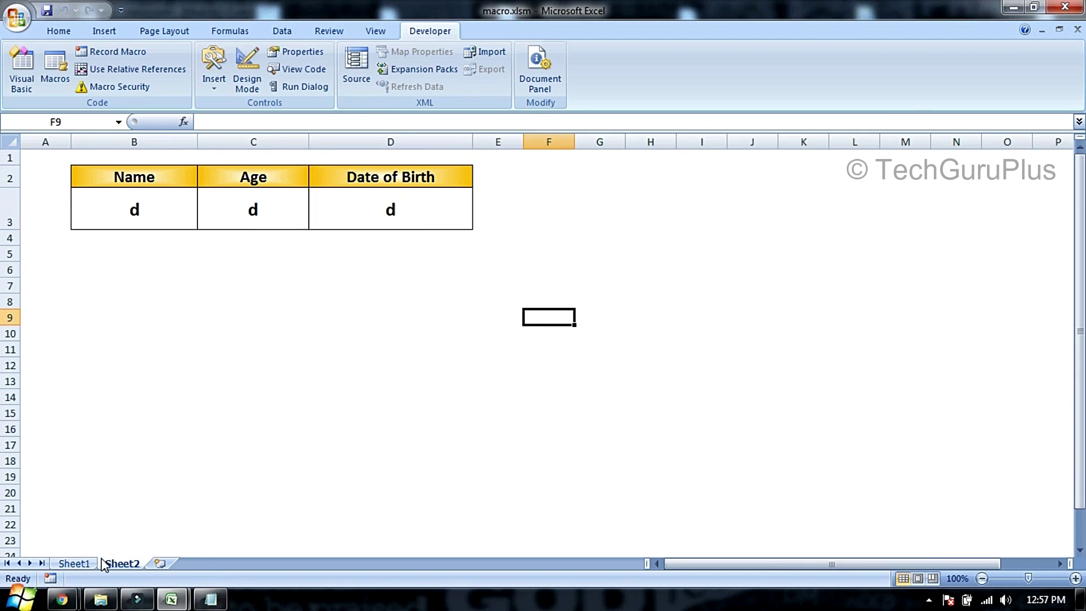
On Sheet1, enter p as Name, Age and Date of Birth and save it
{"action": "left_click", "coordinate": [74, 563]}
{"action": "left_click", "coordinate": [466, 414]}
{"action": "left_click", "coordinate": [229, 205]}
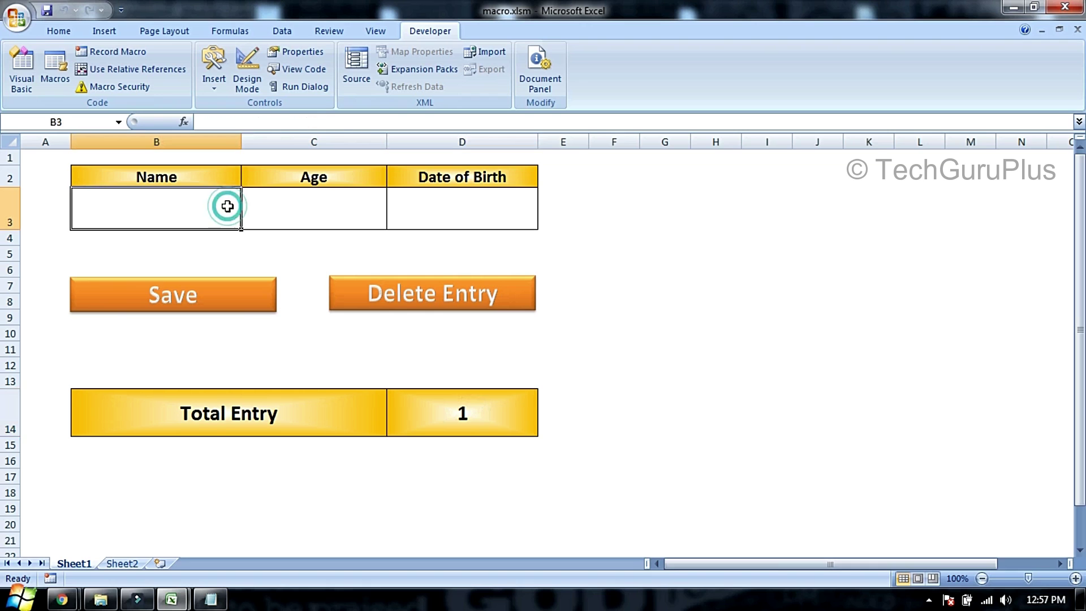
{"action": "type", "text": "p"}
{"action": "key", "text": "Tab"}
{"action": "type", "text": "p"}
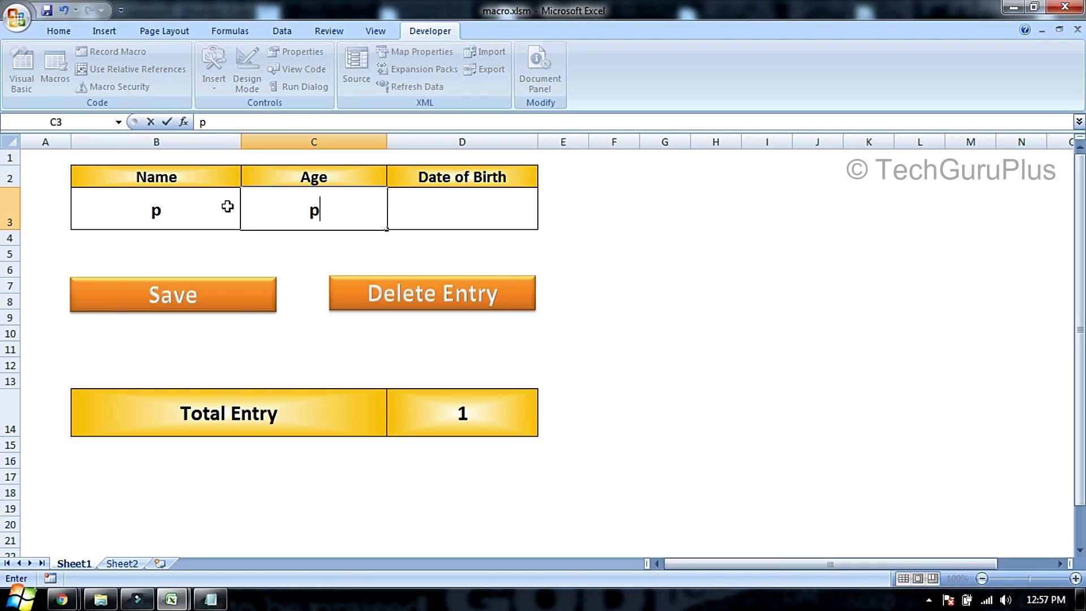
{"action": "key", "text": "Tab"}
{"action": "type", "text": "p"}
{"action": "key", "text": "Return"}
{"action": "left_click", "coordinate": [225, 291]}
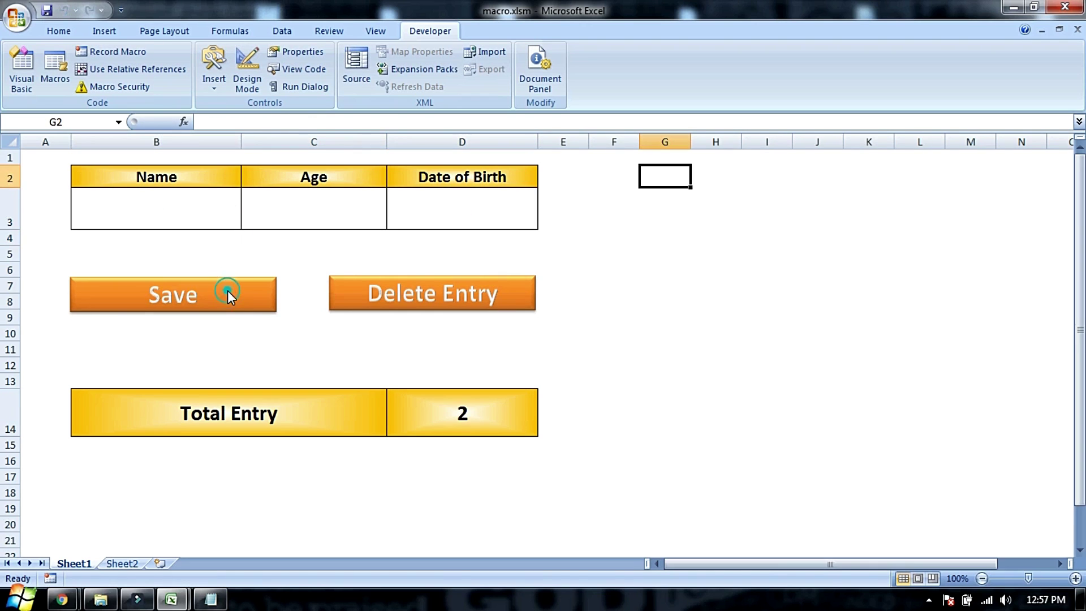
View Sheet2 and highlight the two saved rows B3:D4
{"action": "left_click", "coordinate": [498, 449]}
{"action": "left_click", "coordinate": [122, 563]}
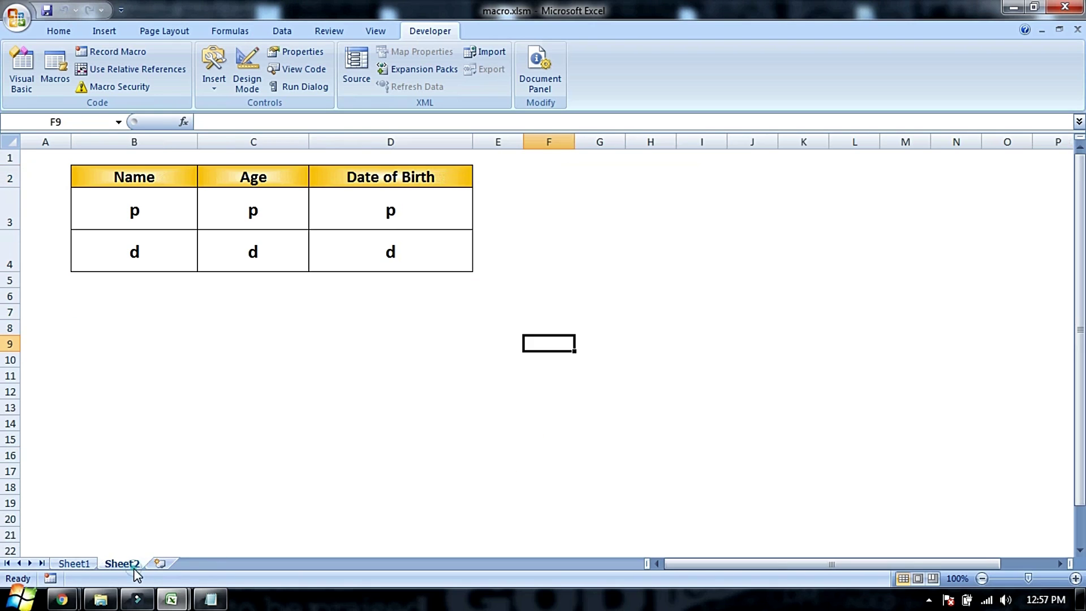
{"action": "left_click", "coordinate": [455, 252]}
{"action": "left_click_drag", "start_coordinate": [159, 219], "coordinate": [399, 266]}
{"action": "left_click", "coordinate": [445, 326]}
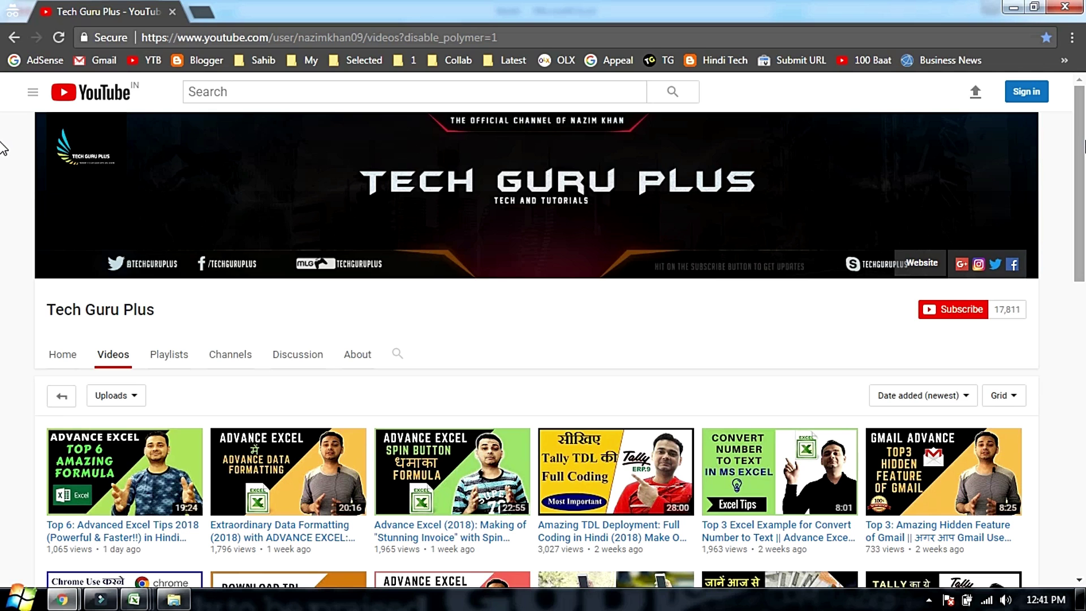
Open the Tech Guru Plus channel's Playlists page in a new tab and switch to it
{"action": "left_click_drag", "start_coordinate": [1076, 222], "coordinate": [1082, 273]}
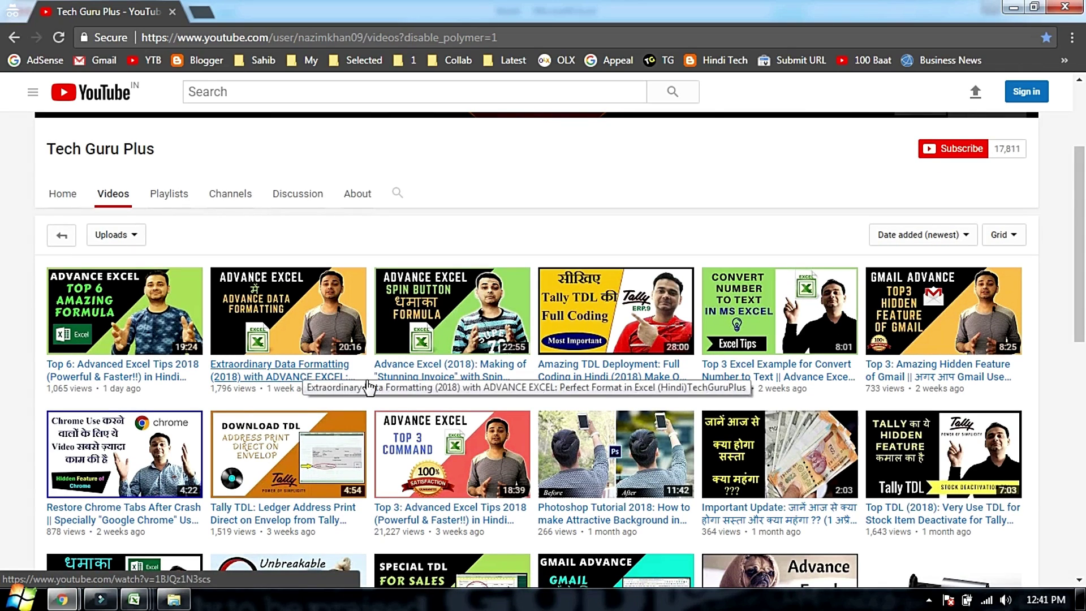
{"action": "scroll", "coordinate": [4, 337], "scroll_direction": "down", "scroll_amount": 2}
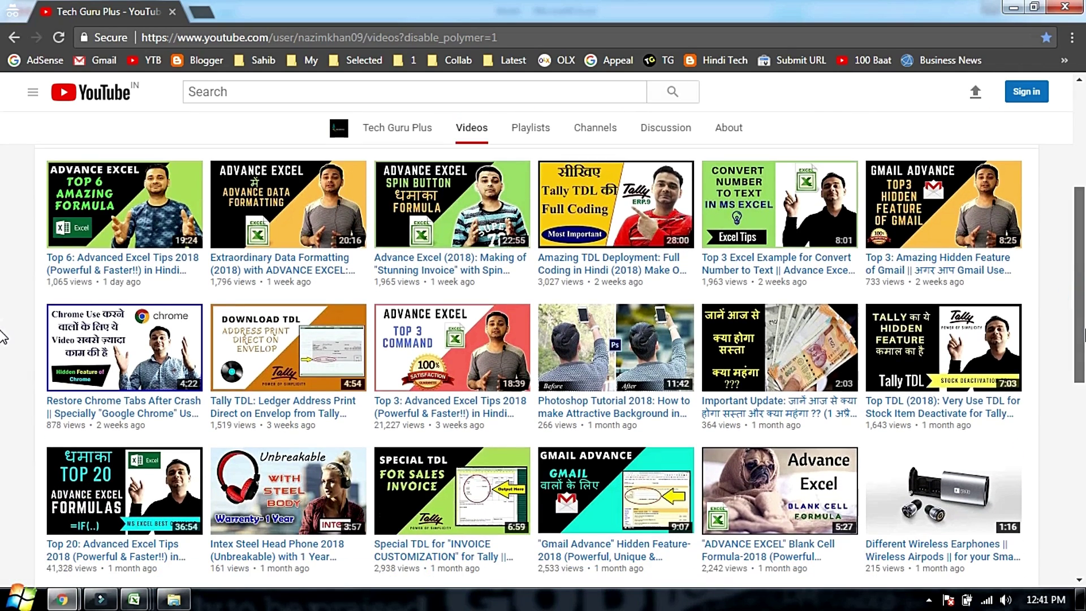
{"action": "scroll", "coordinate": [4, 337], "scroll_direction": "up", "scroll_amount": 5}
{"action": "middle_click", "coordinate": [170, 356]}
{"action": "left_click", "coordinate": [236, 9]}
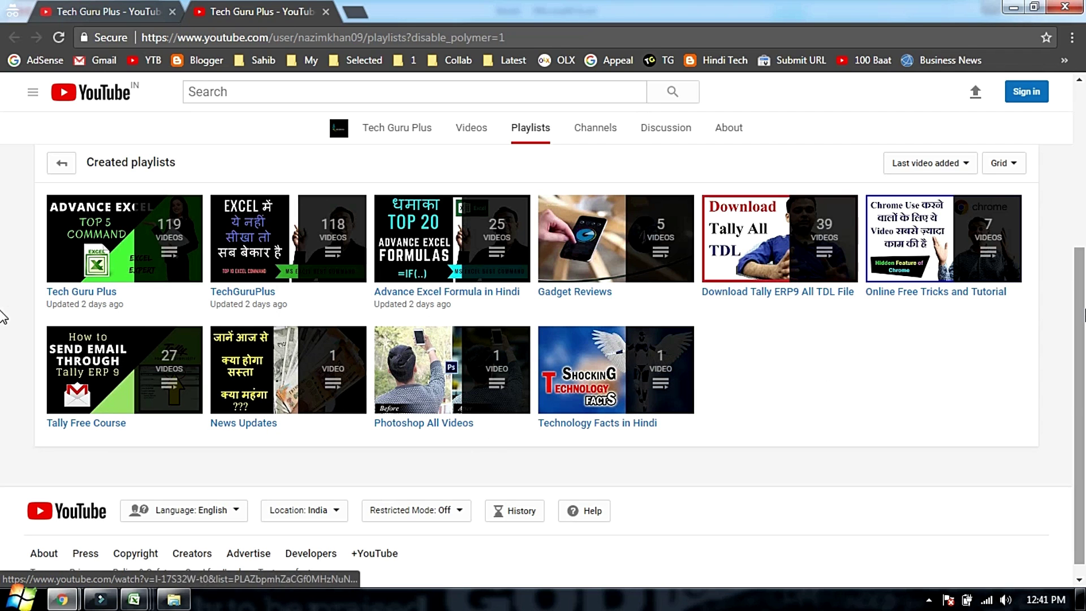
{"action": "scroll", "coordinate": [6, 396], "scroll_direction": "up", "scroll_amount": 5}
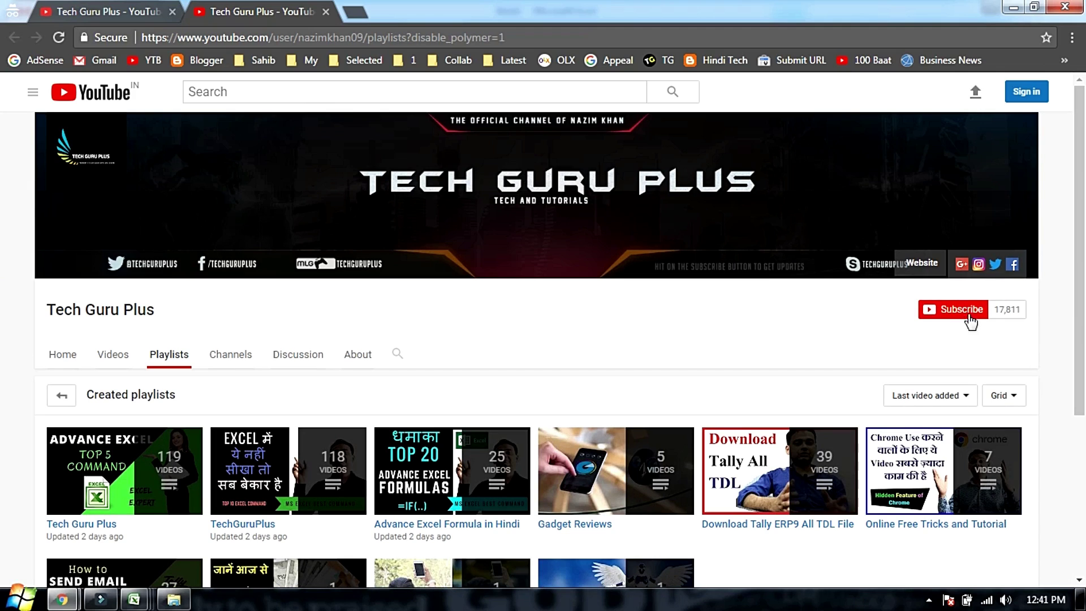